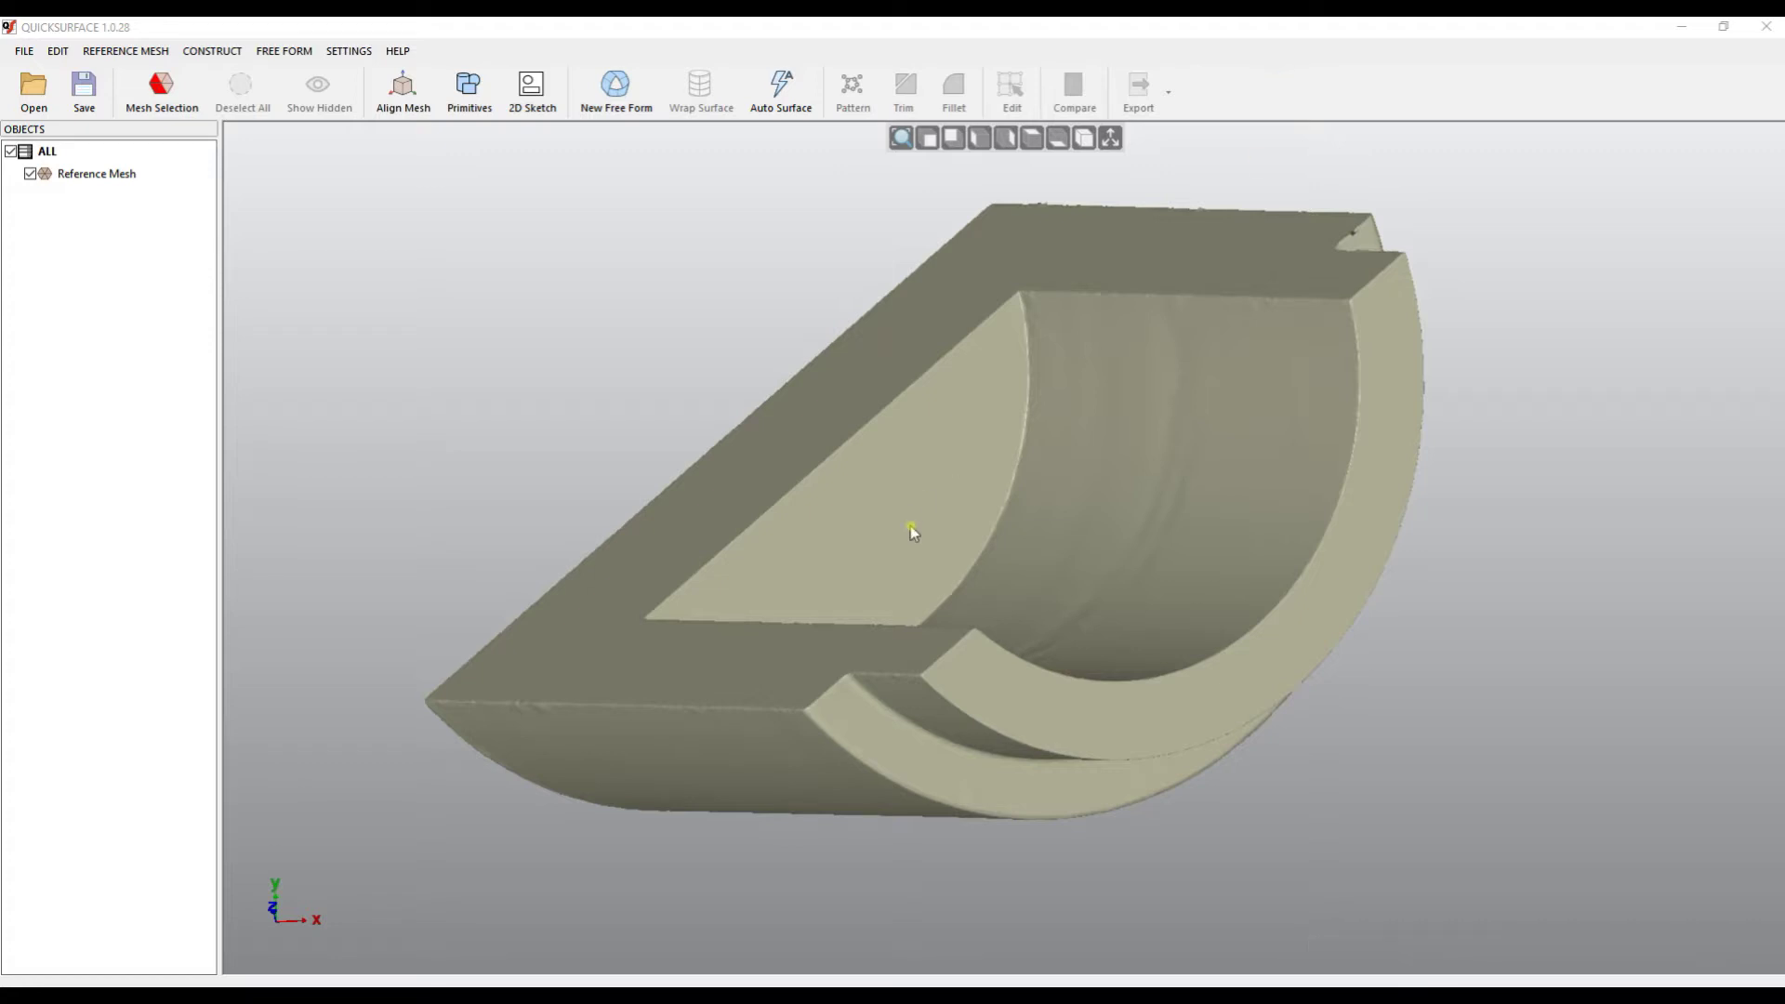
right_drag(1032, 617, 702, 310)
scroll(952, 410, down, 2)
mouse_move(895, 589)
right_down()
mouse_move(1162, 483)
mouse_move(1416, 427)
mouse_move(741, 510)
mouse_move(1227, 549)
mouse_move(1236, 462)
mouse_move(1025, 682)
mouse_move(757, 706)
mouse_move(884, 737)
mouse_move(853, 681)
mouse_move(999, 688)
right_up()
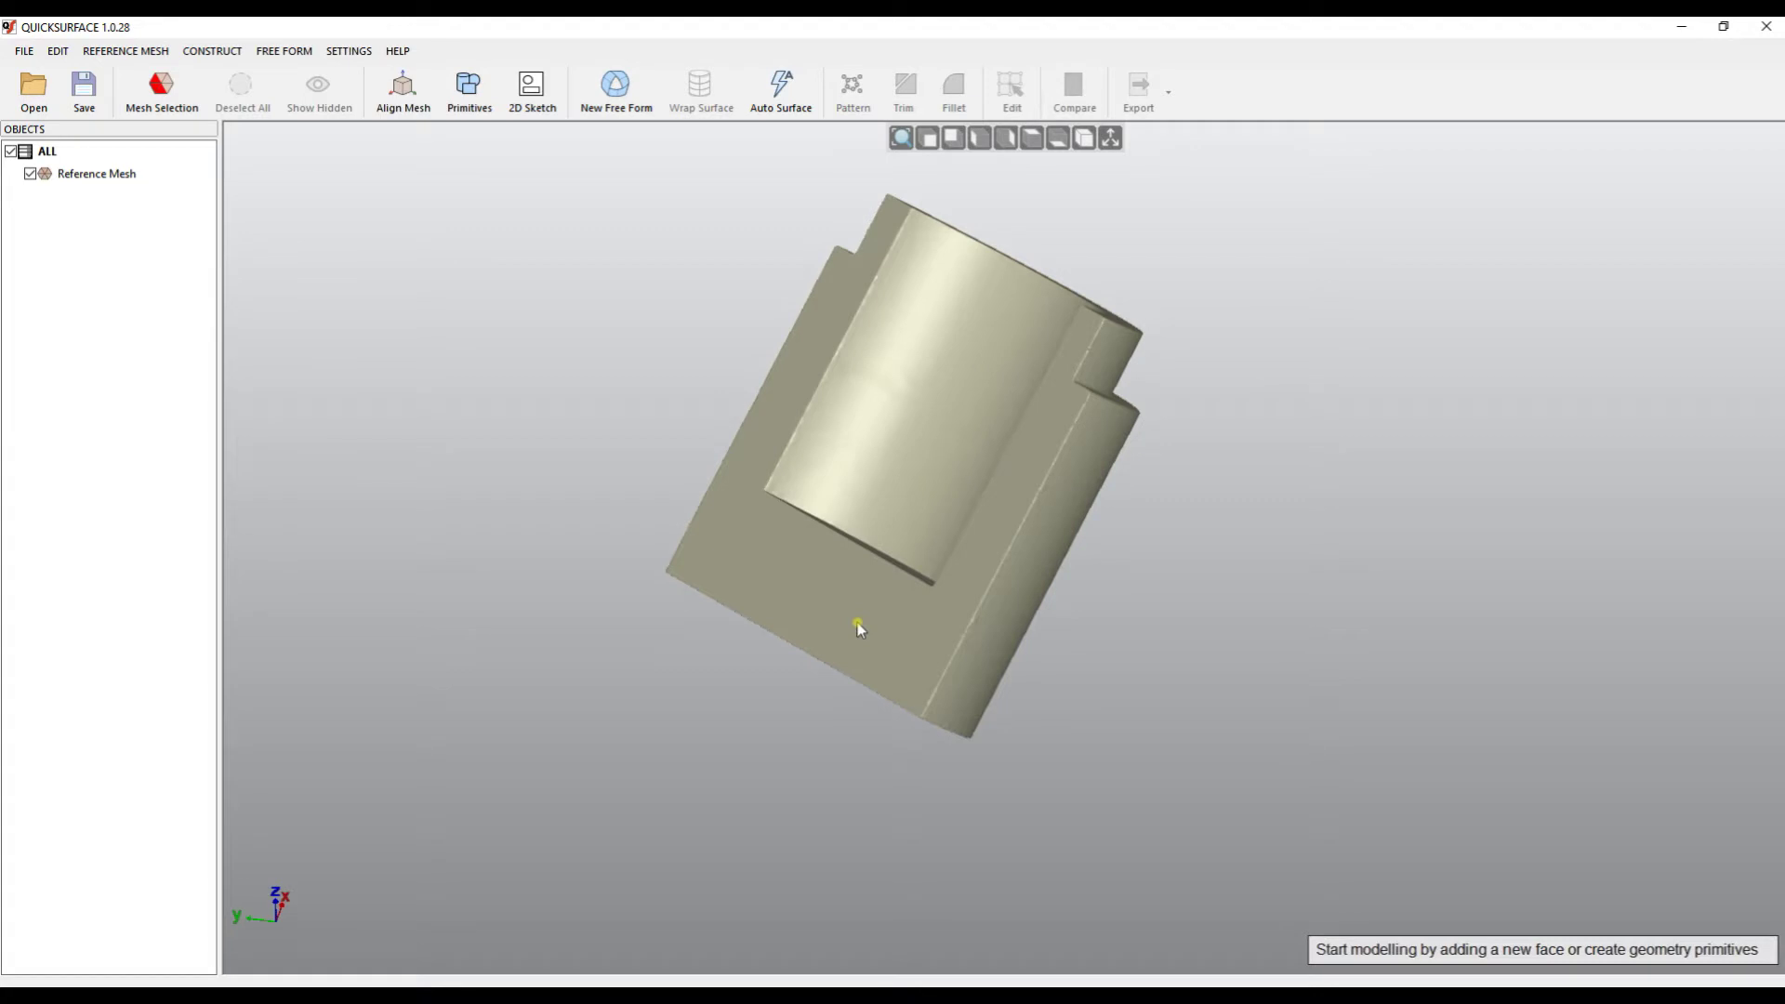
click(476, 102)
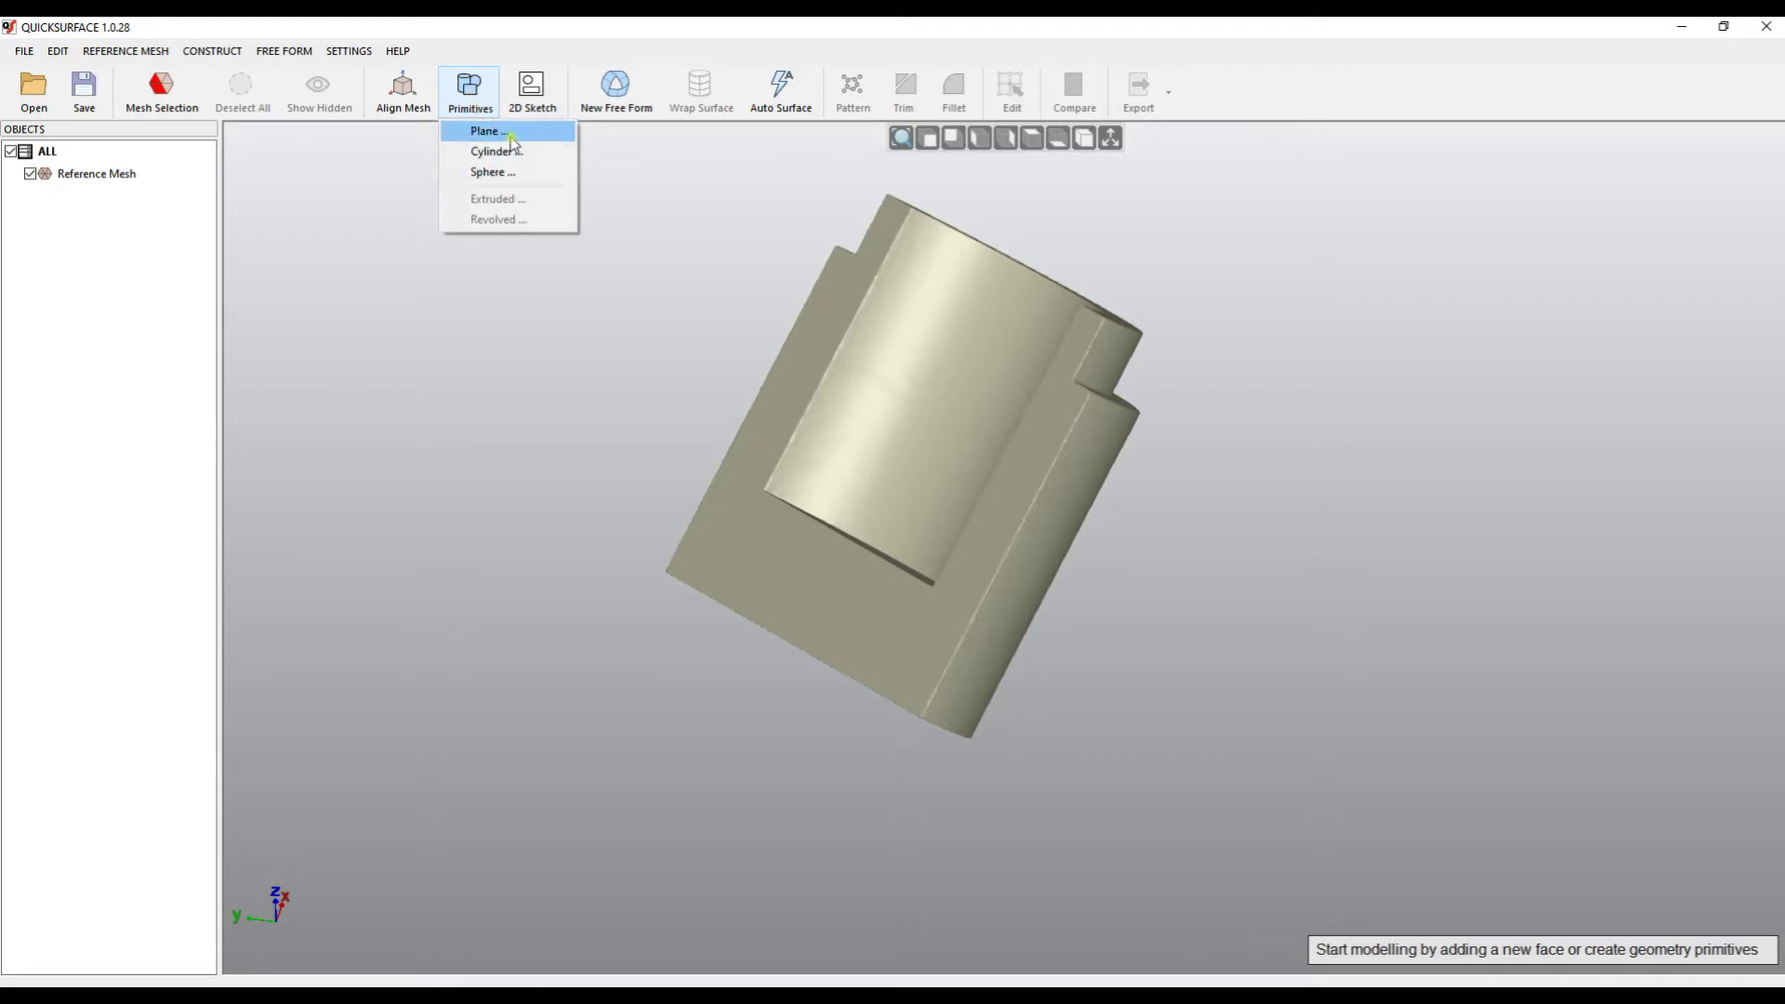
click(478, 30)
click(231, 55)
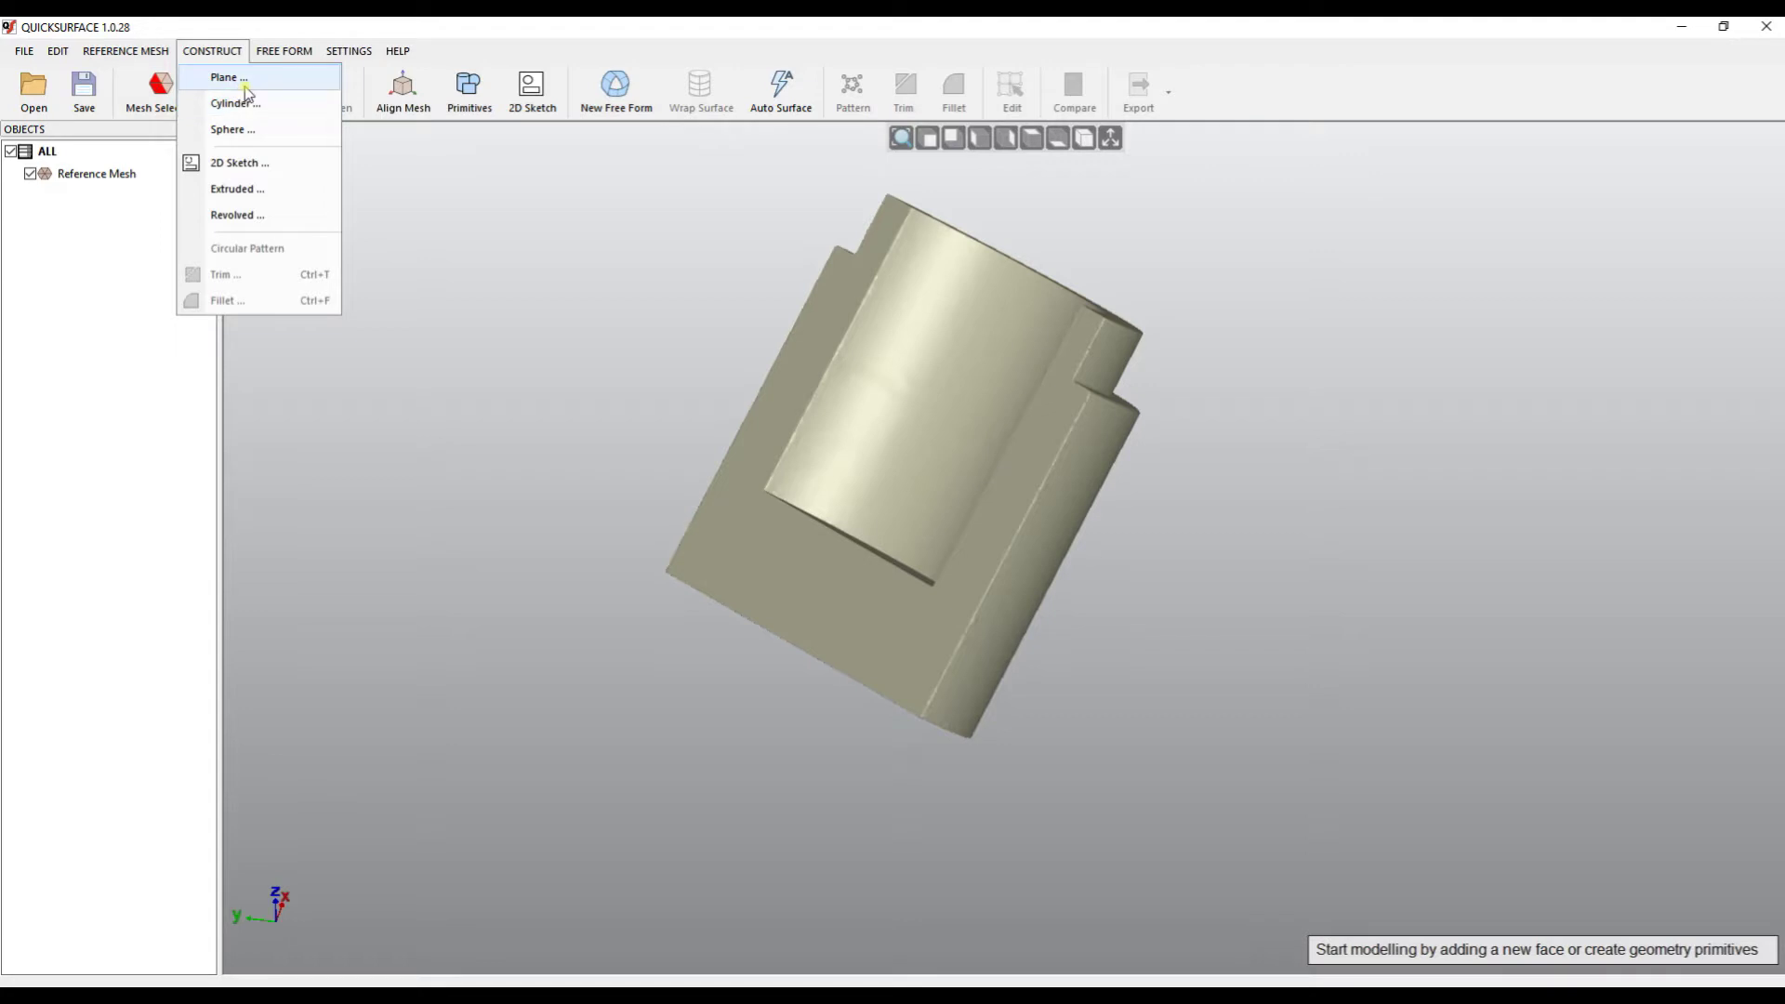
Add a plane primitive and display the coordinate axes and grid around it
click(471, 86)
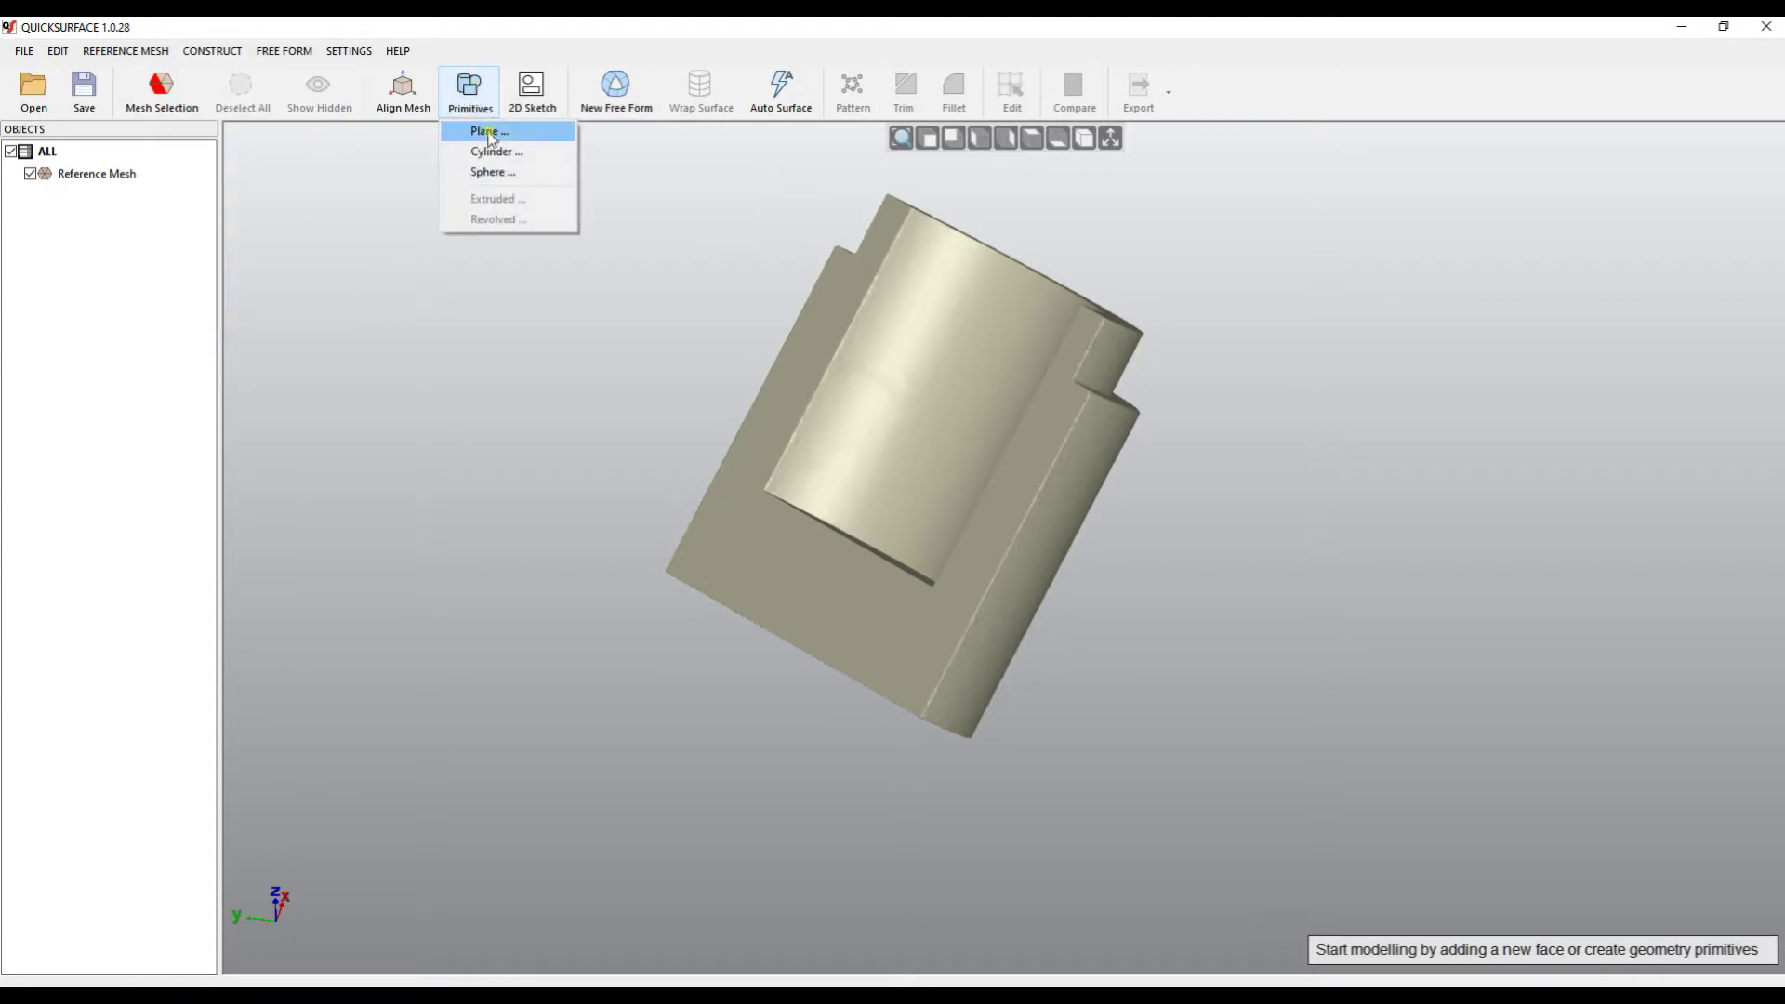
click(487, 131)
scroll(912, 509, down, 5)
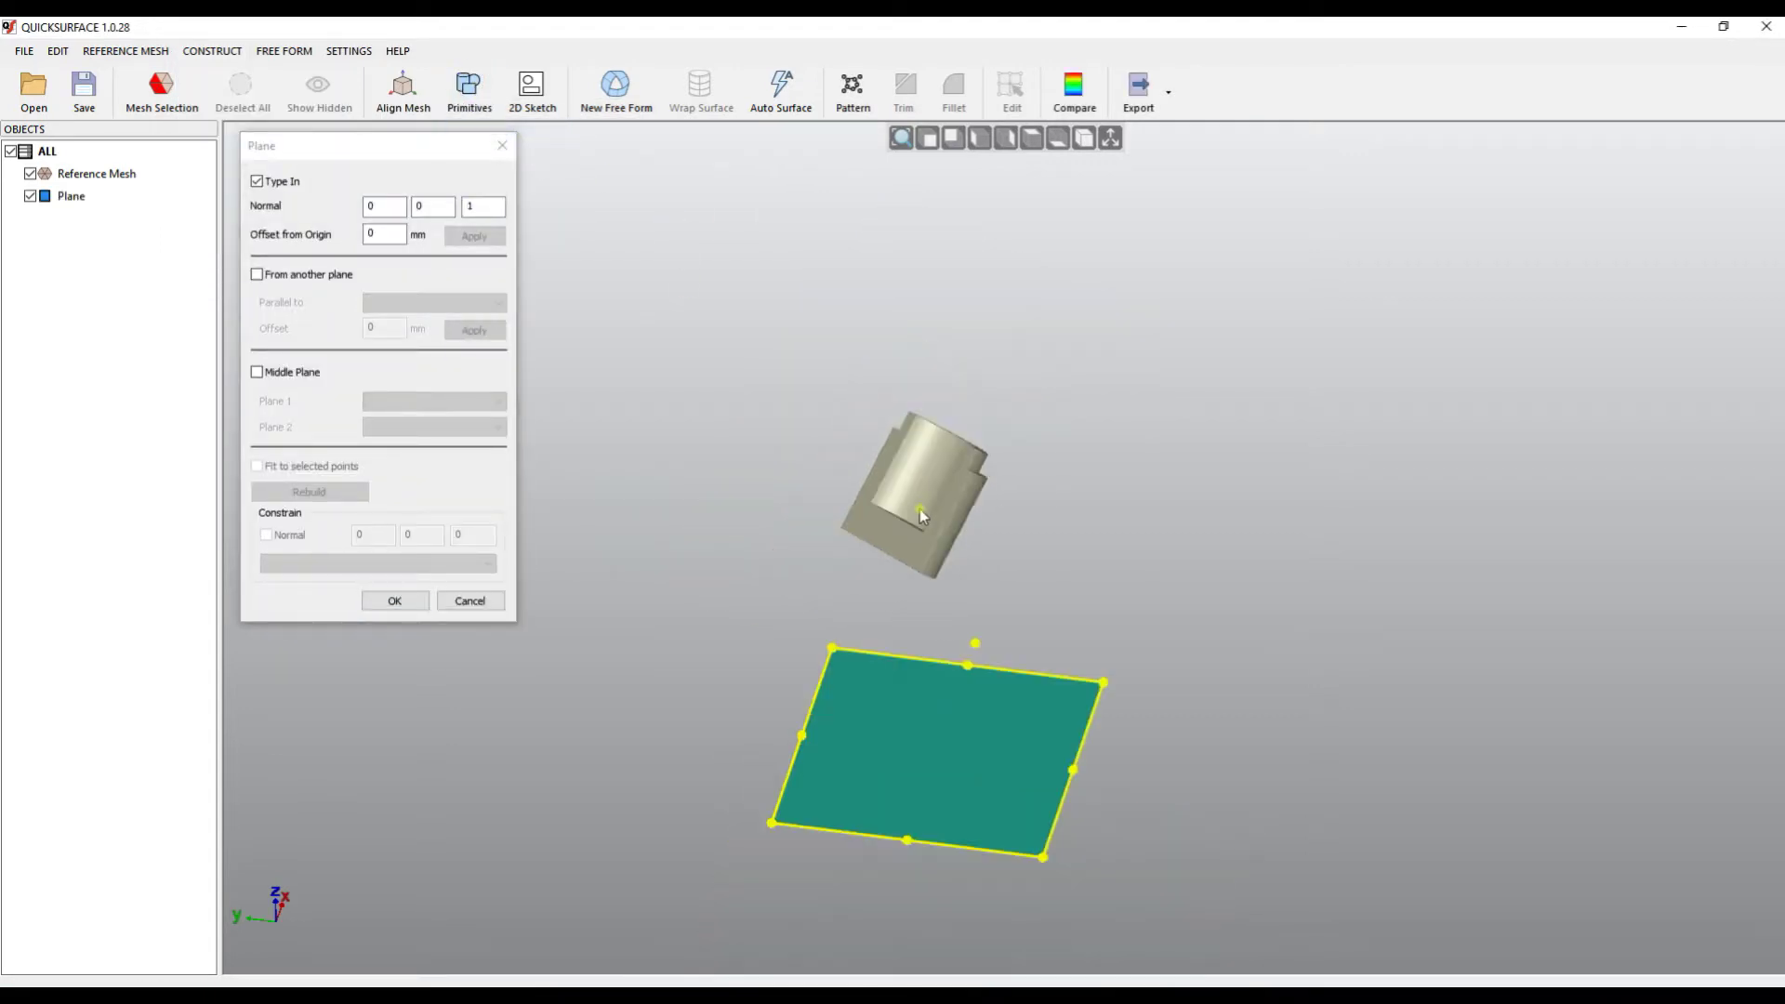
right_drag(1023, 616, 993, 477)
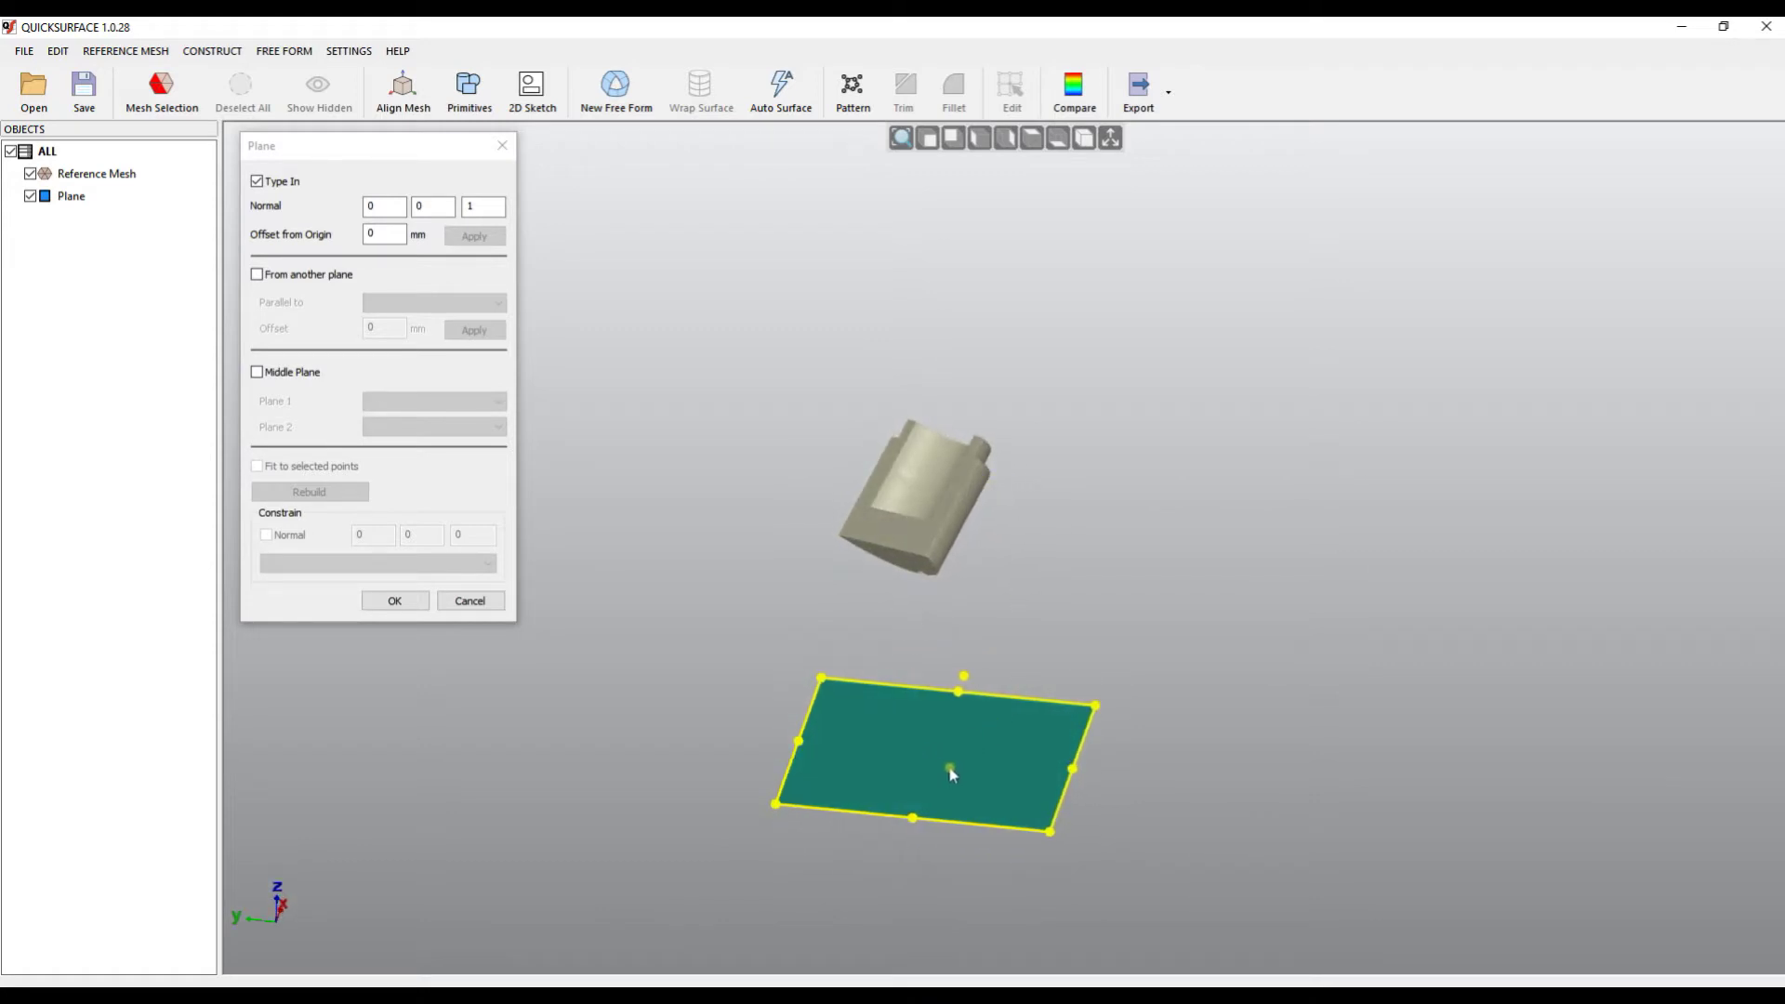
click(1113, 145)
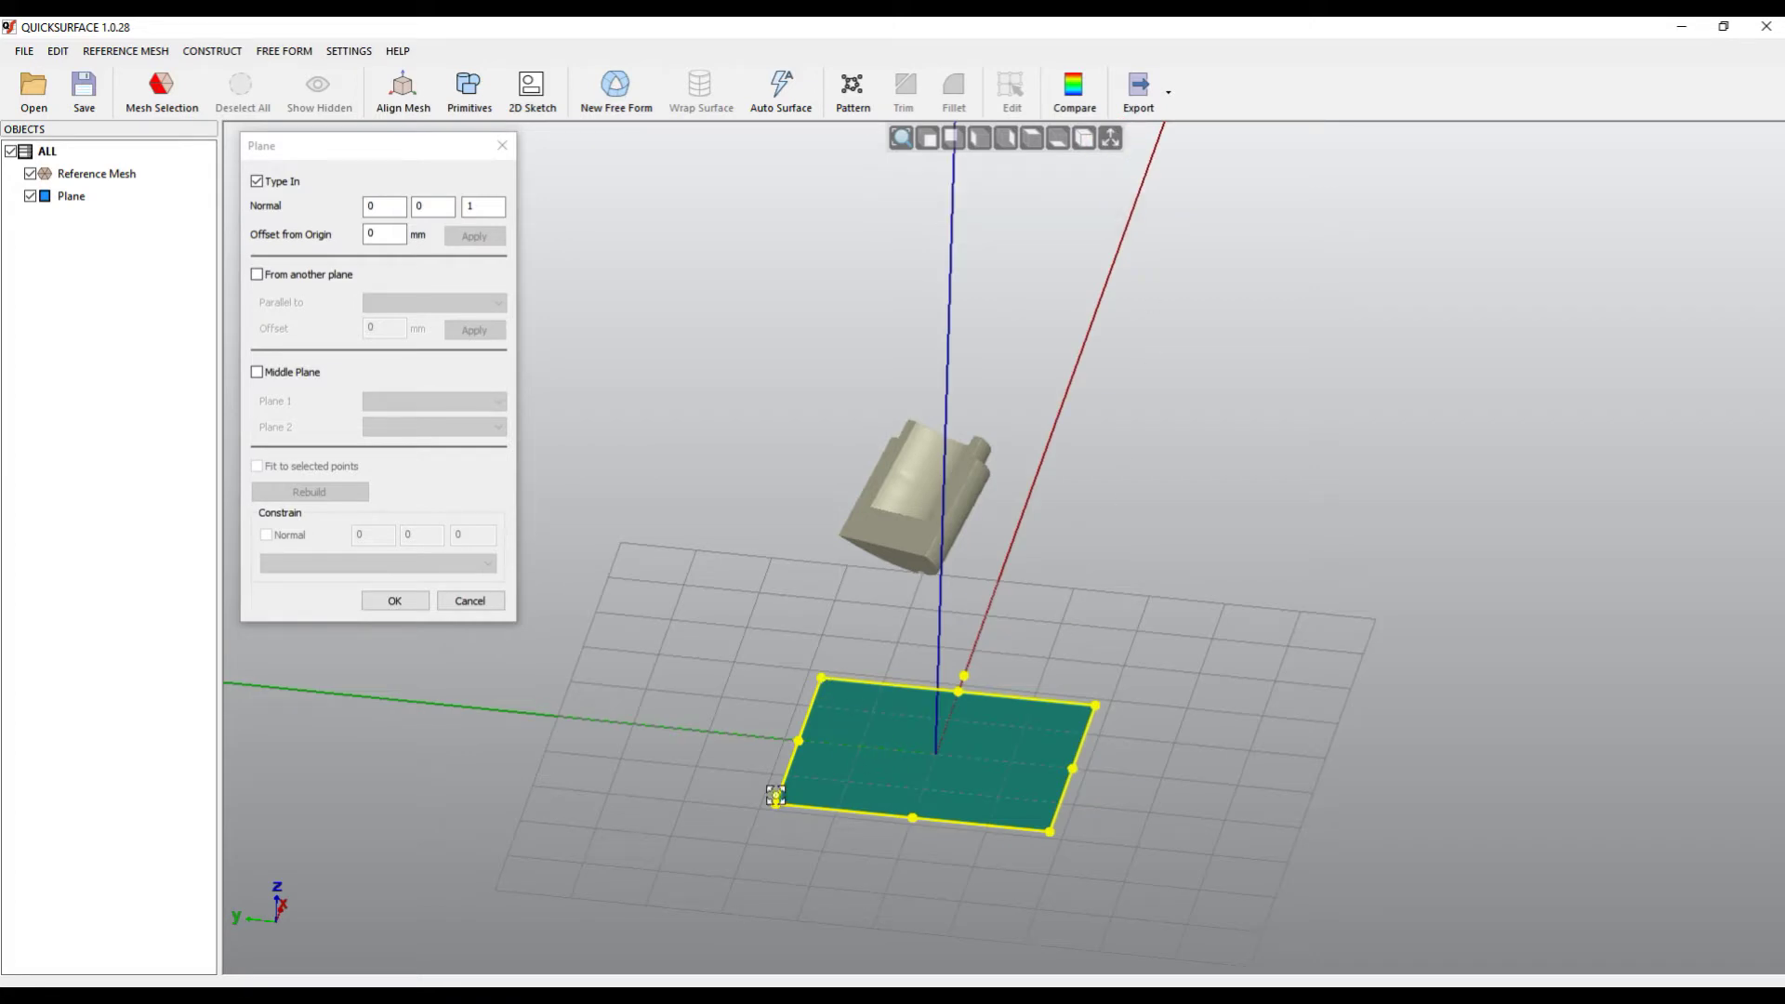
right_drag(859, 874, 921, 720)
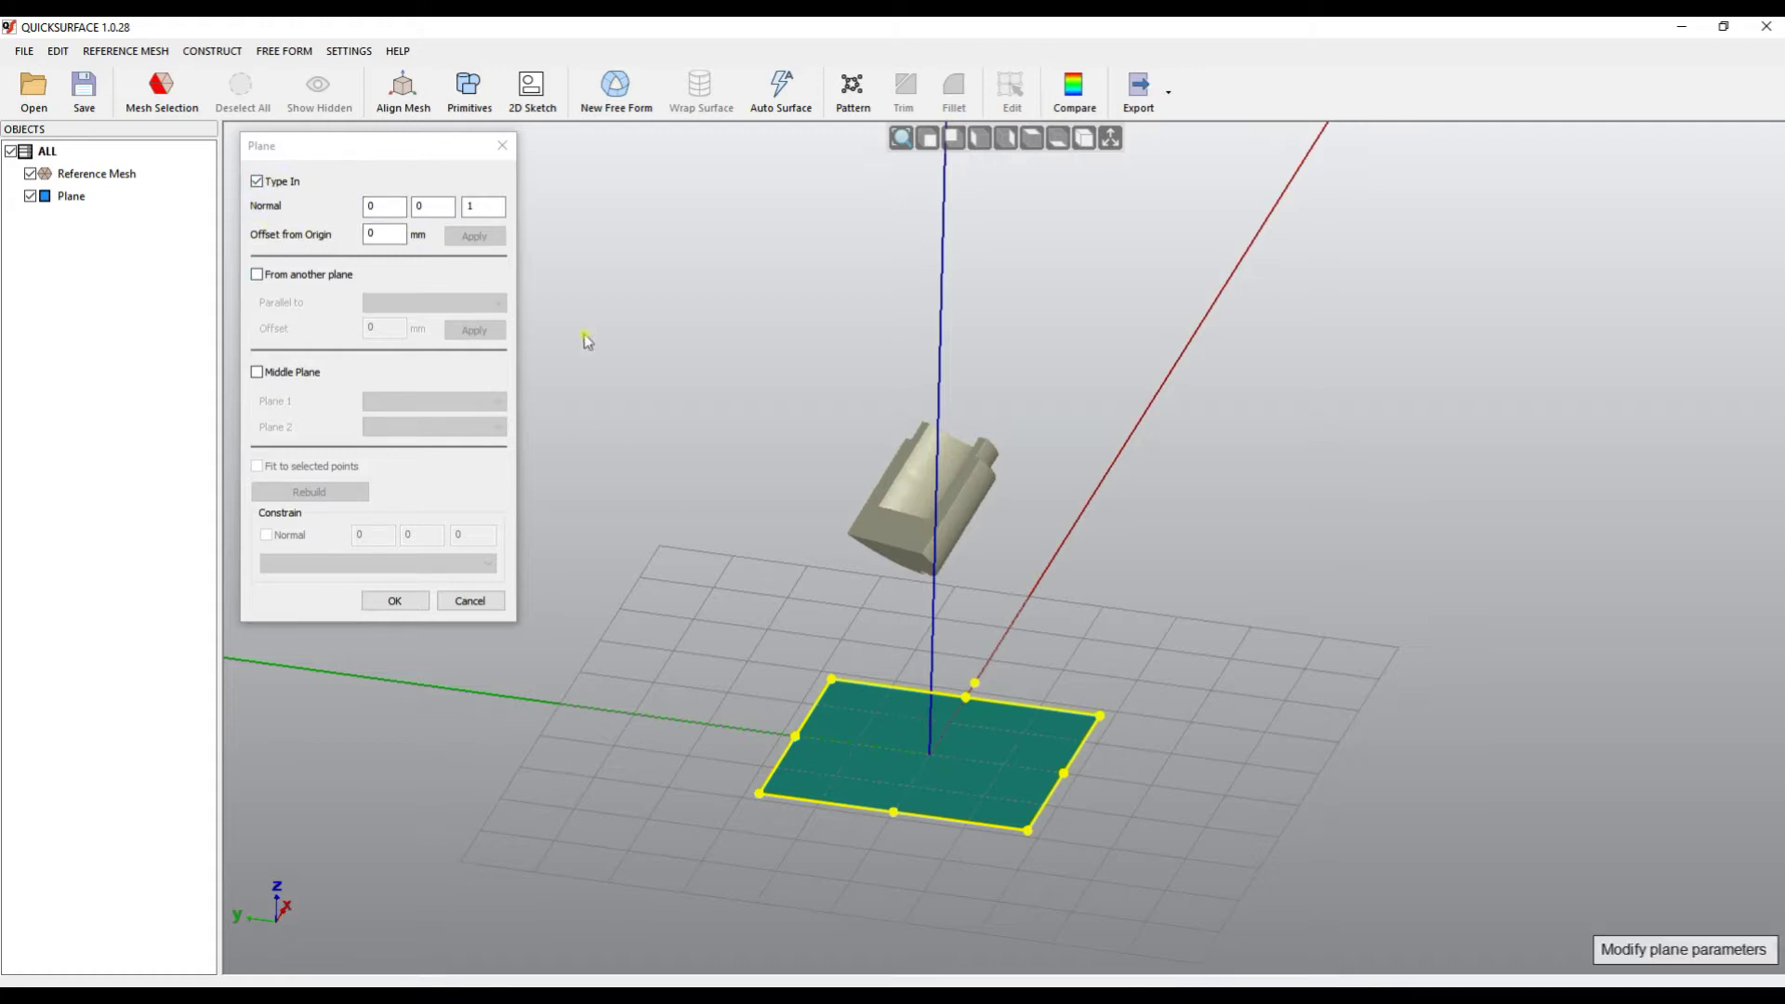
mouse_move(862, 688)
right_down()
mouse_move(866, 664)
mouse_move(817, 706)
mouse_move(852, 696)
right_up()
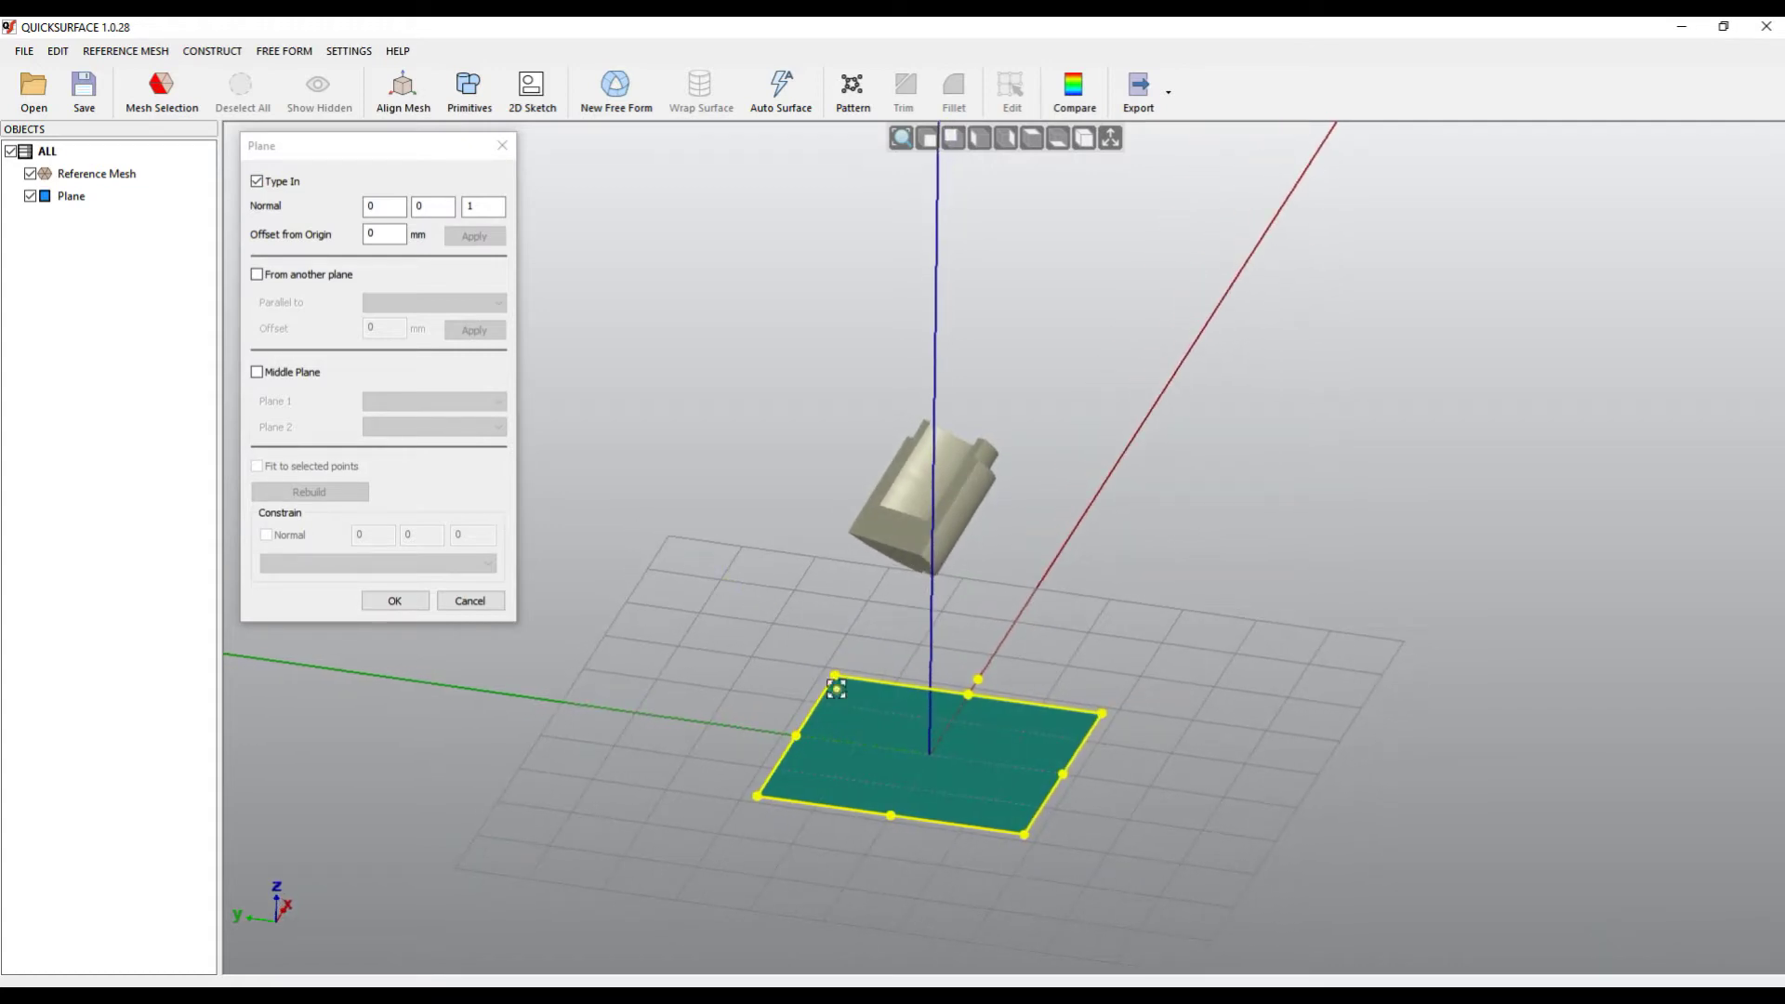
Set the plane's offset from the origin to 50 mm and apply it
click(384, 206)
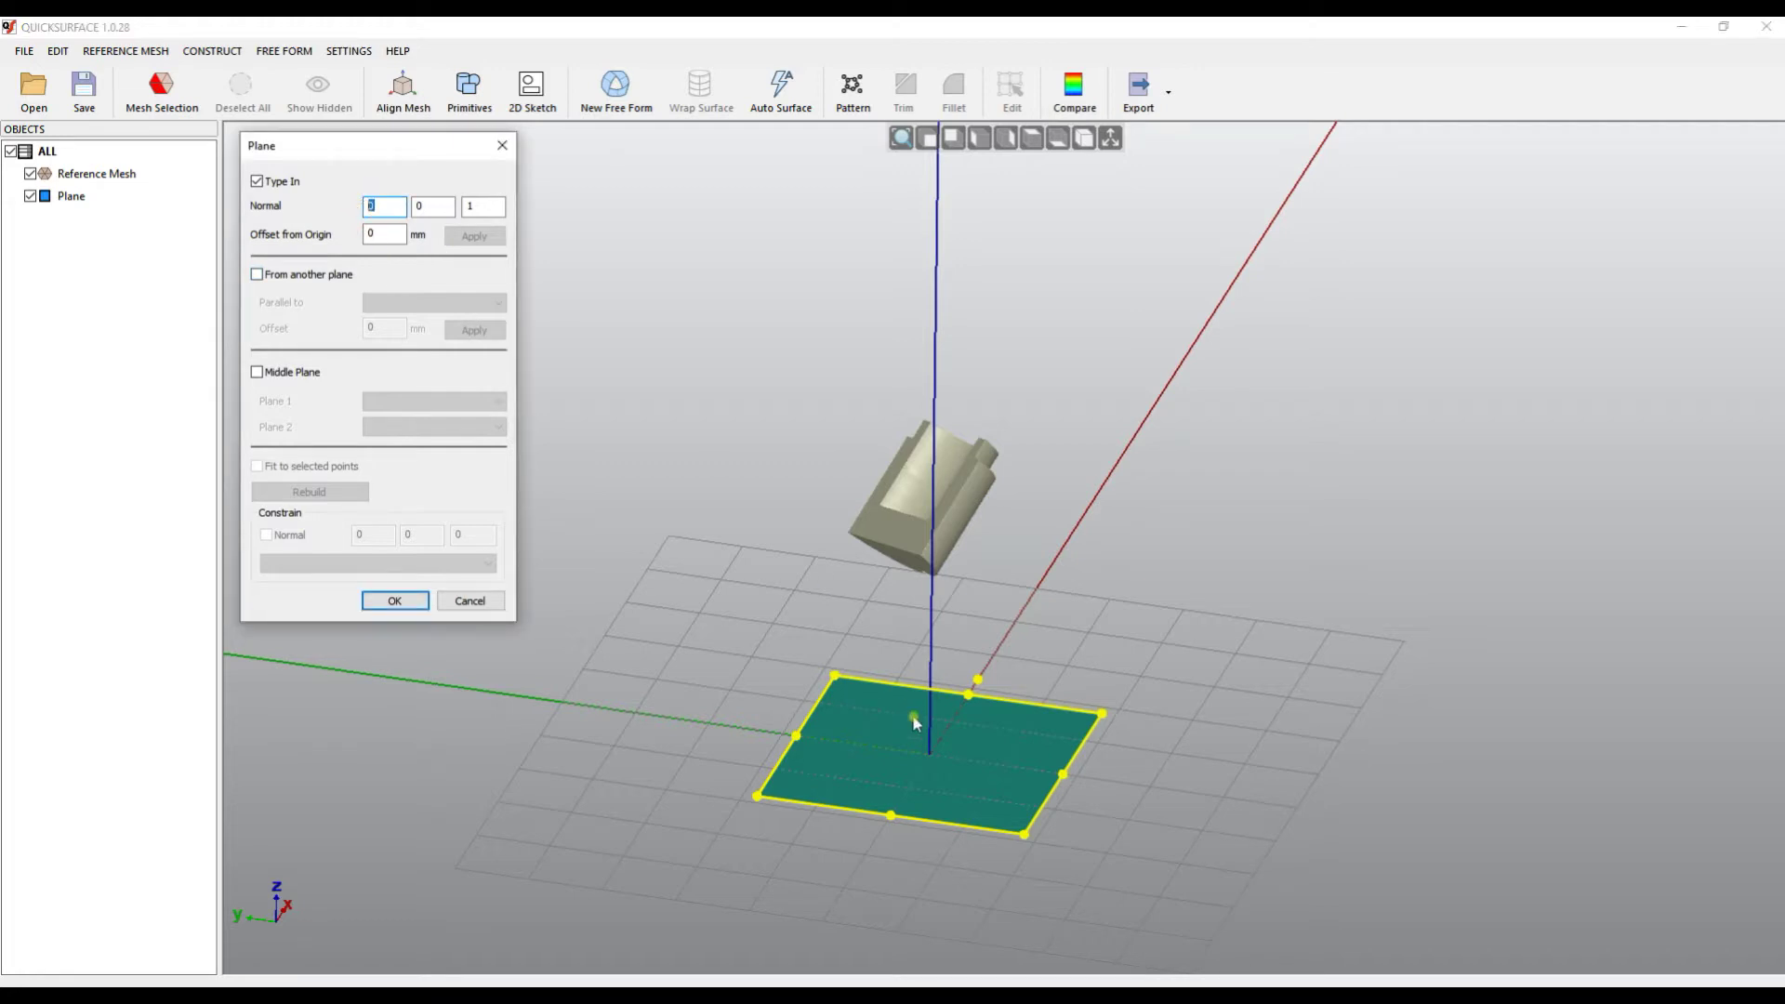
click(381, 234)
right_drag(795, 656, 904, 801)
scroll(881, 841, up, 3)
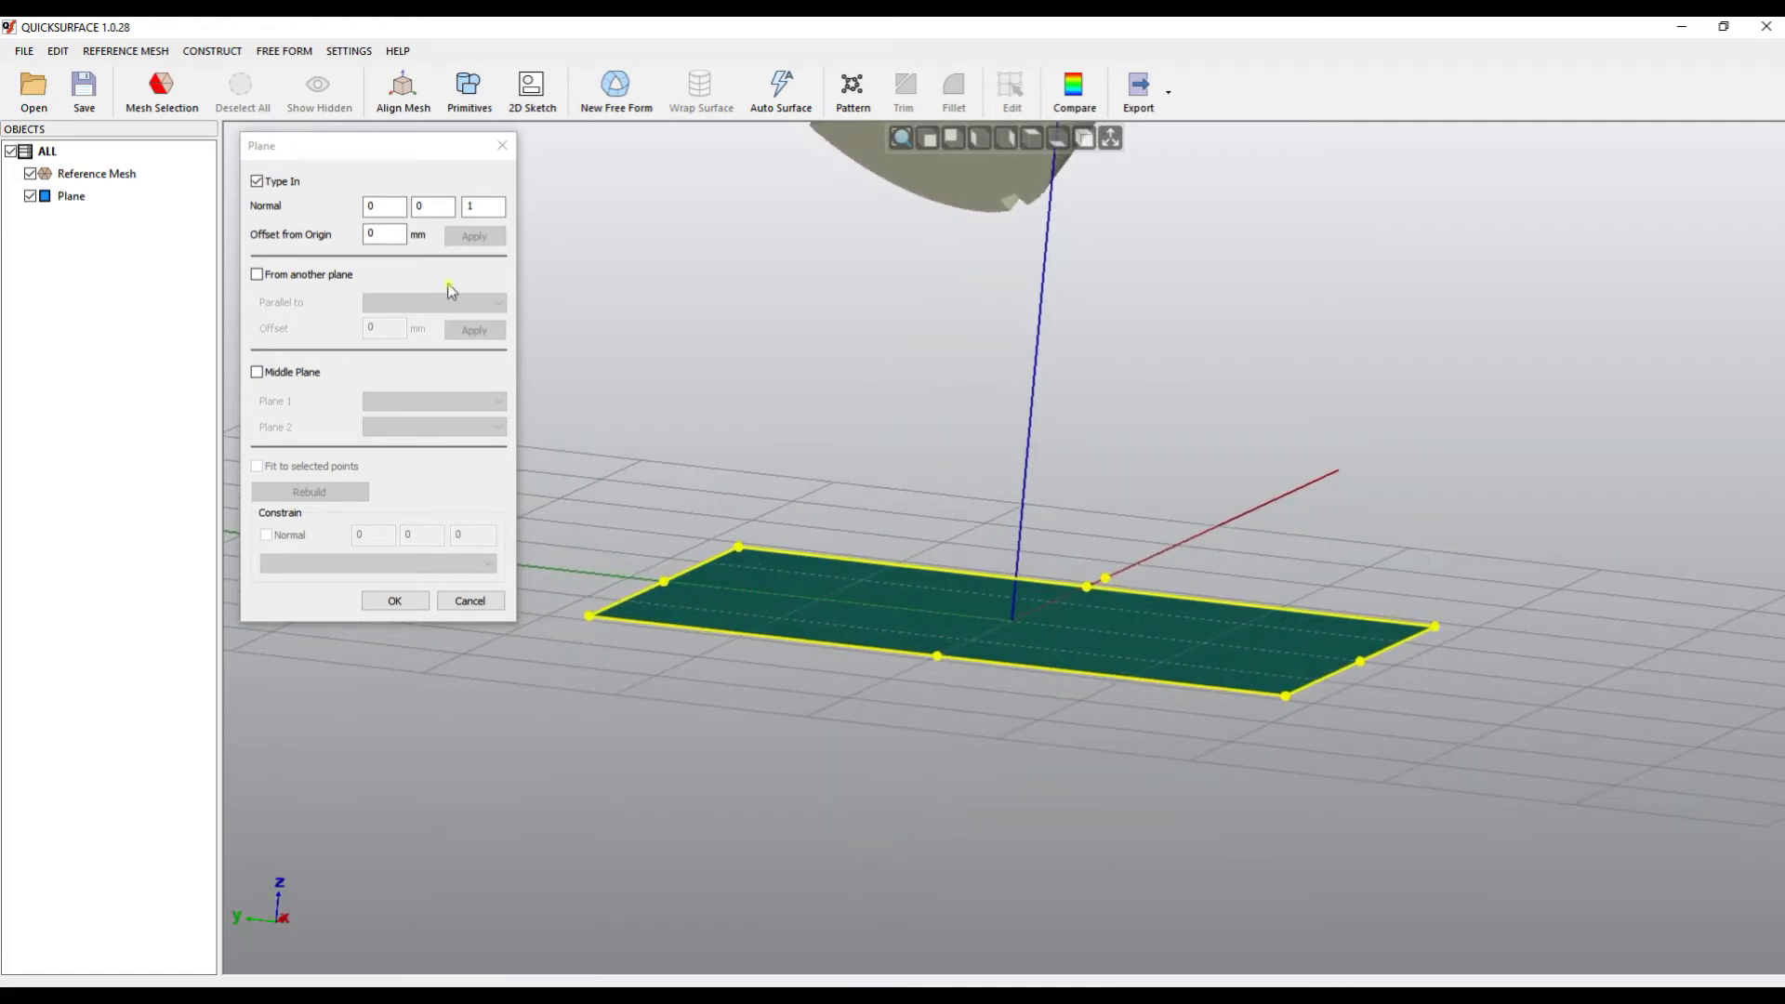
double_click(366, 234)
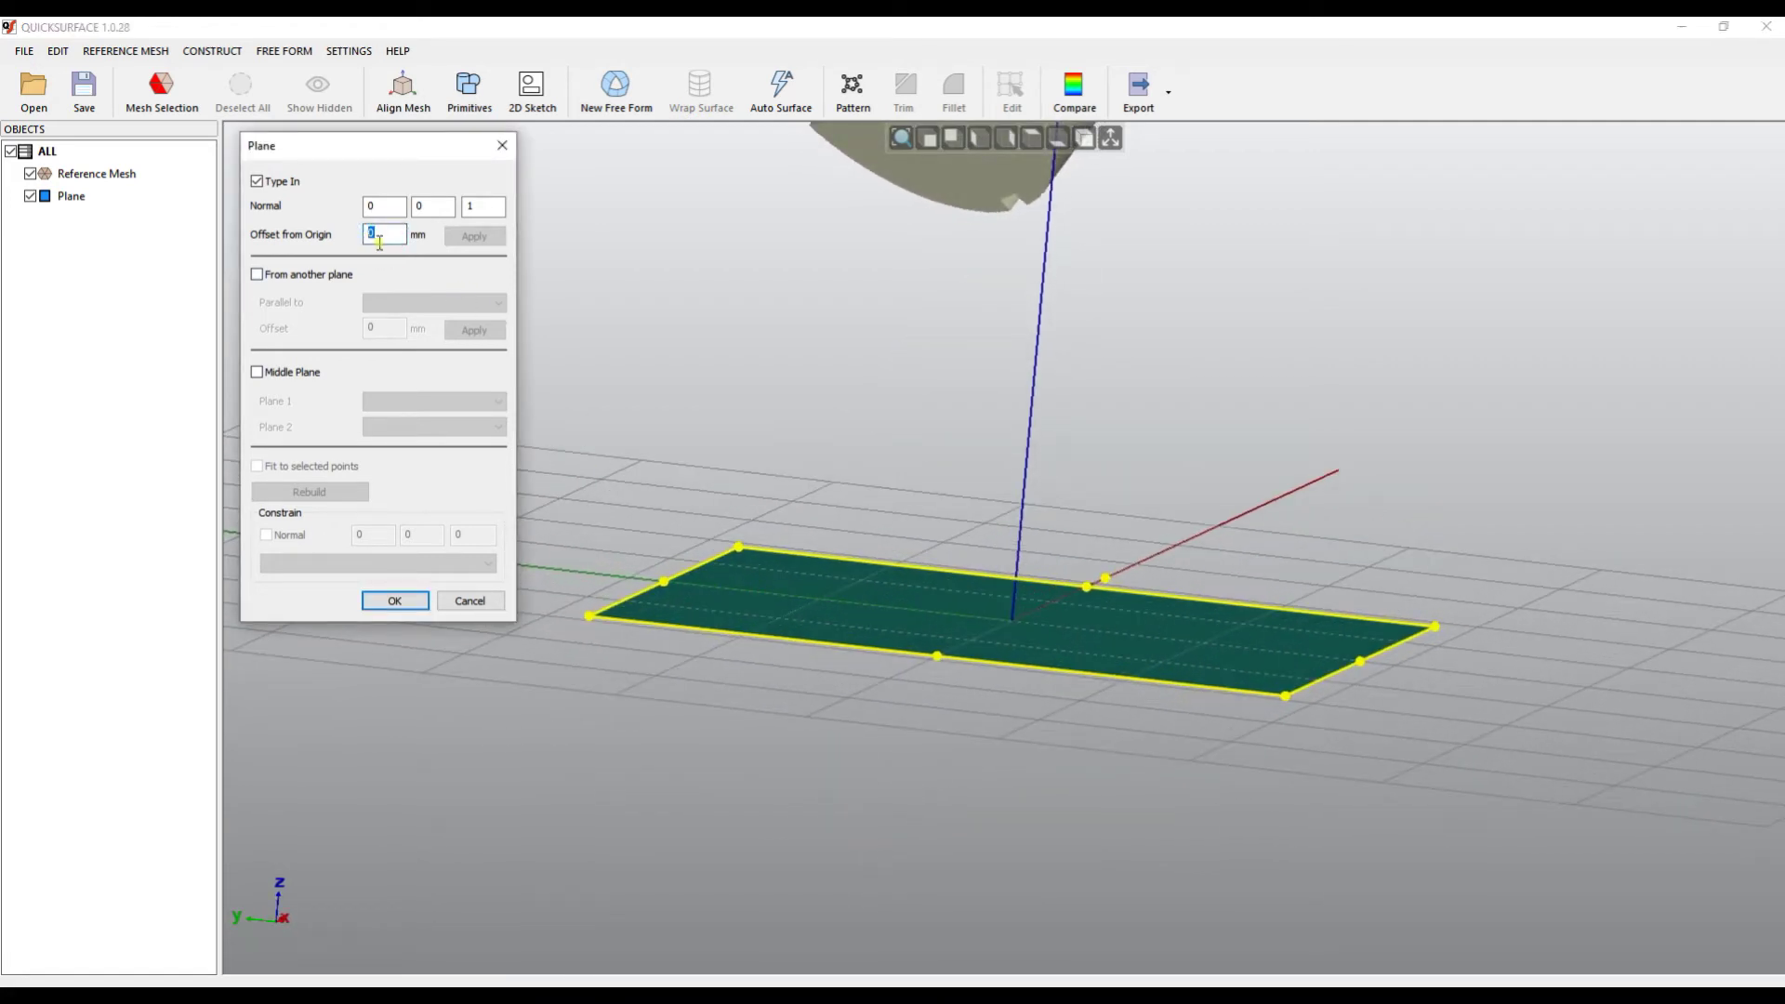
text(50)
click(482, 237)
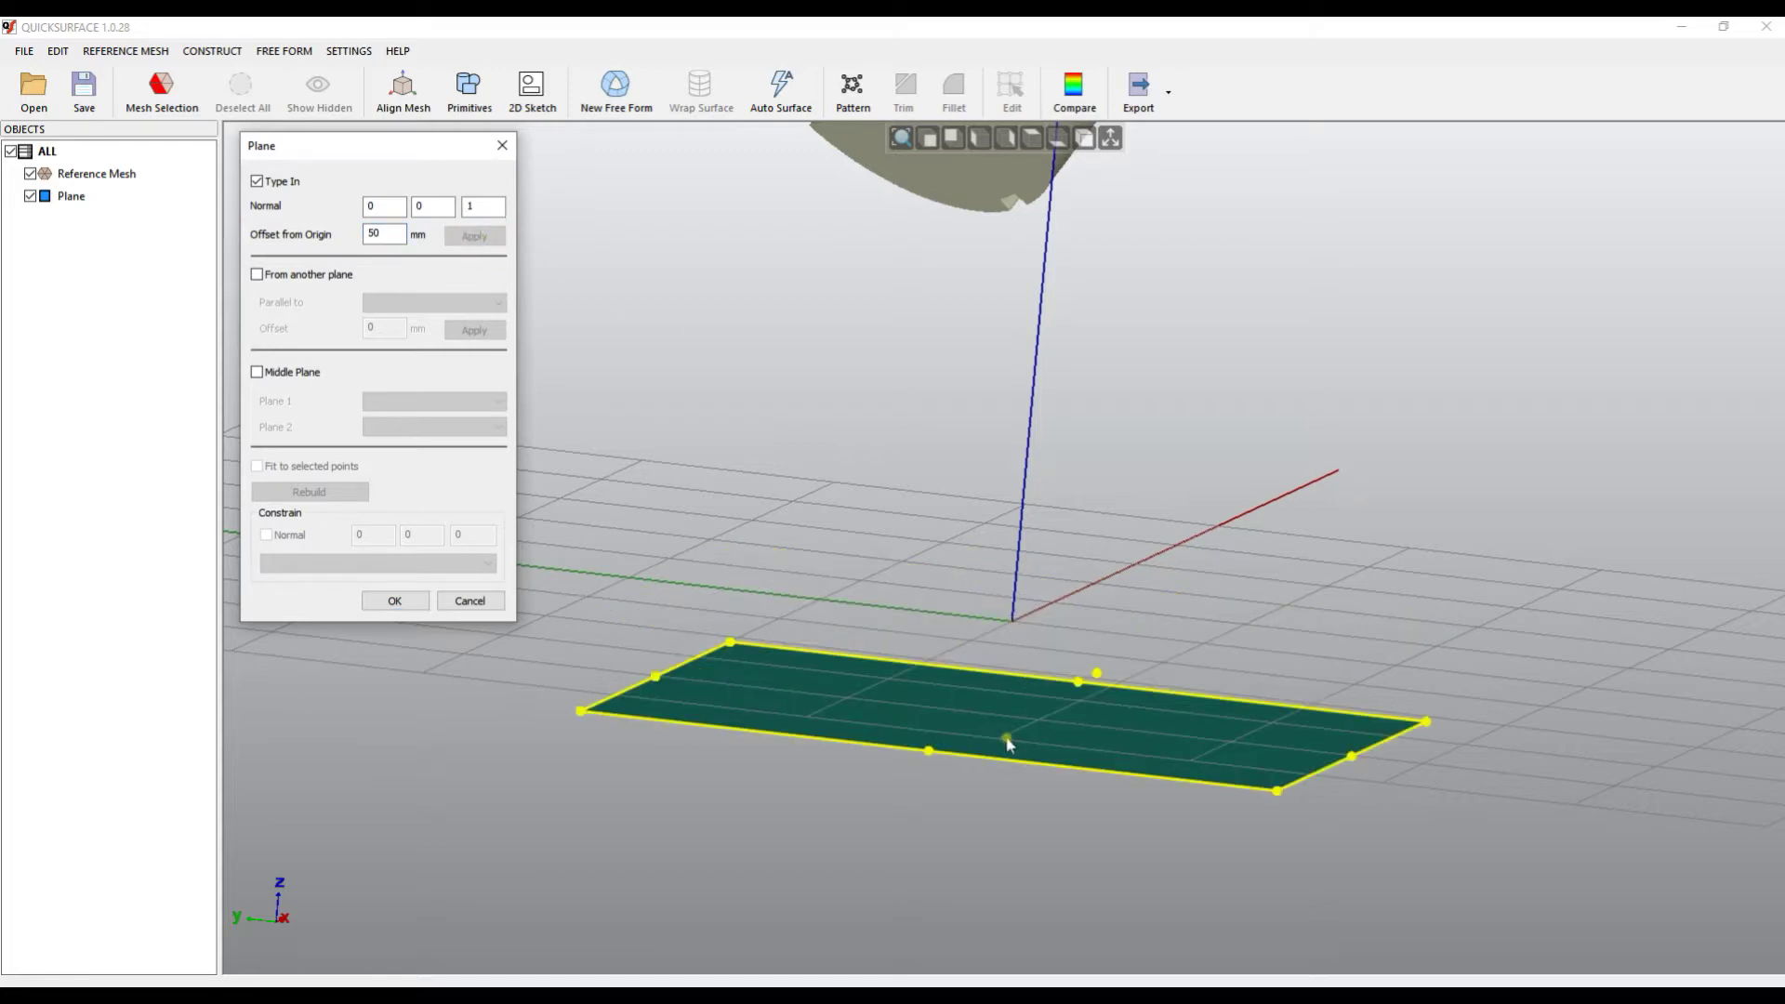
Reverse the plane's offset from the origin to -50 mm and apply it
click(366, 233)
text(-)
click(474, 236)
right_drag(1083, 622, 930, 666)
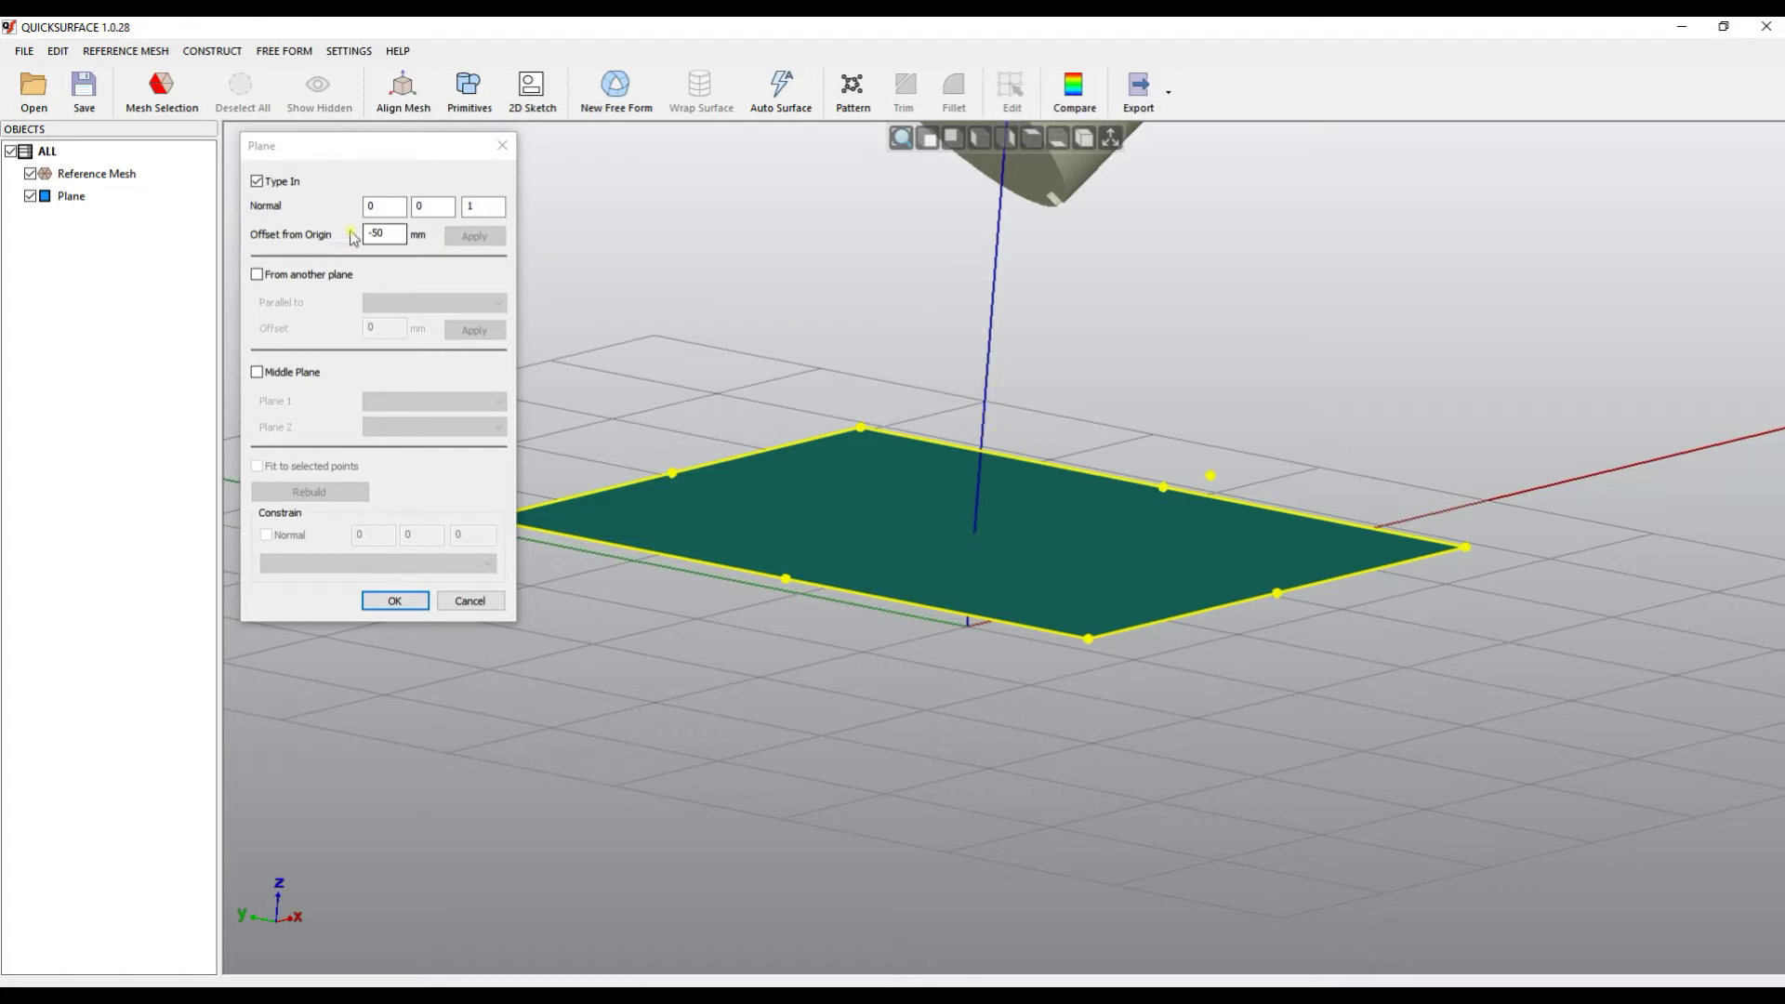
Reorient the plane along the X axis by applying a normal of 1, 0, 0
right_drag(1004, 567, 595, 558)
click(394, 205)
click(467, 208)
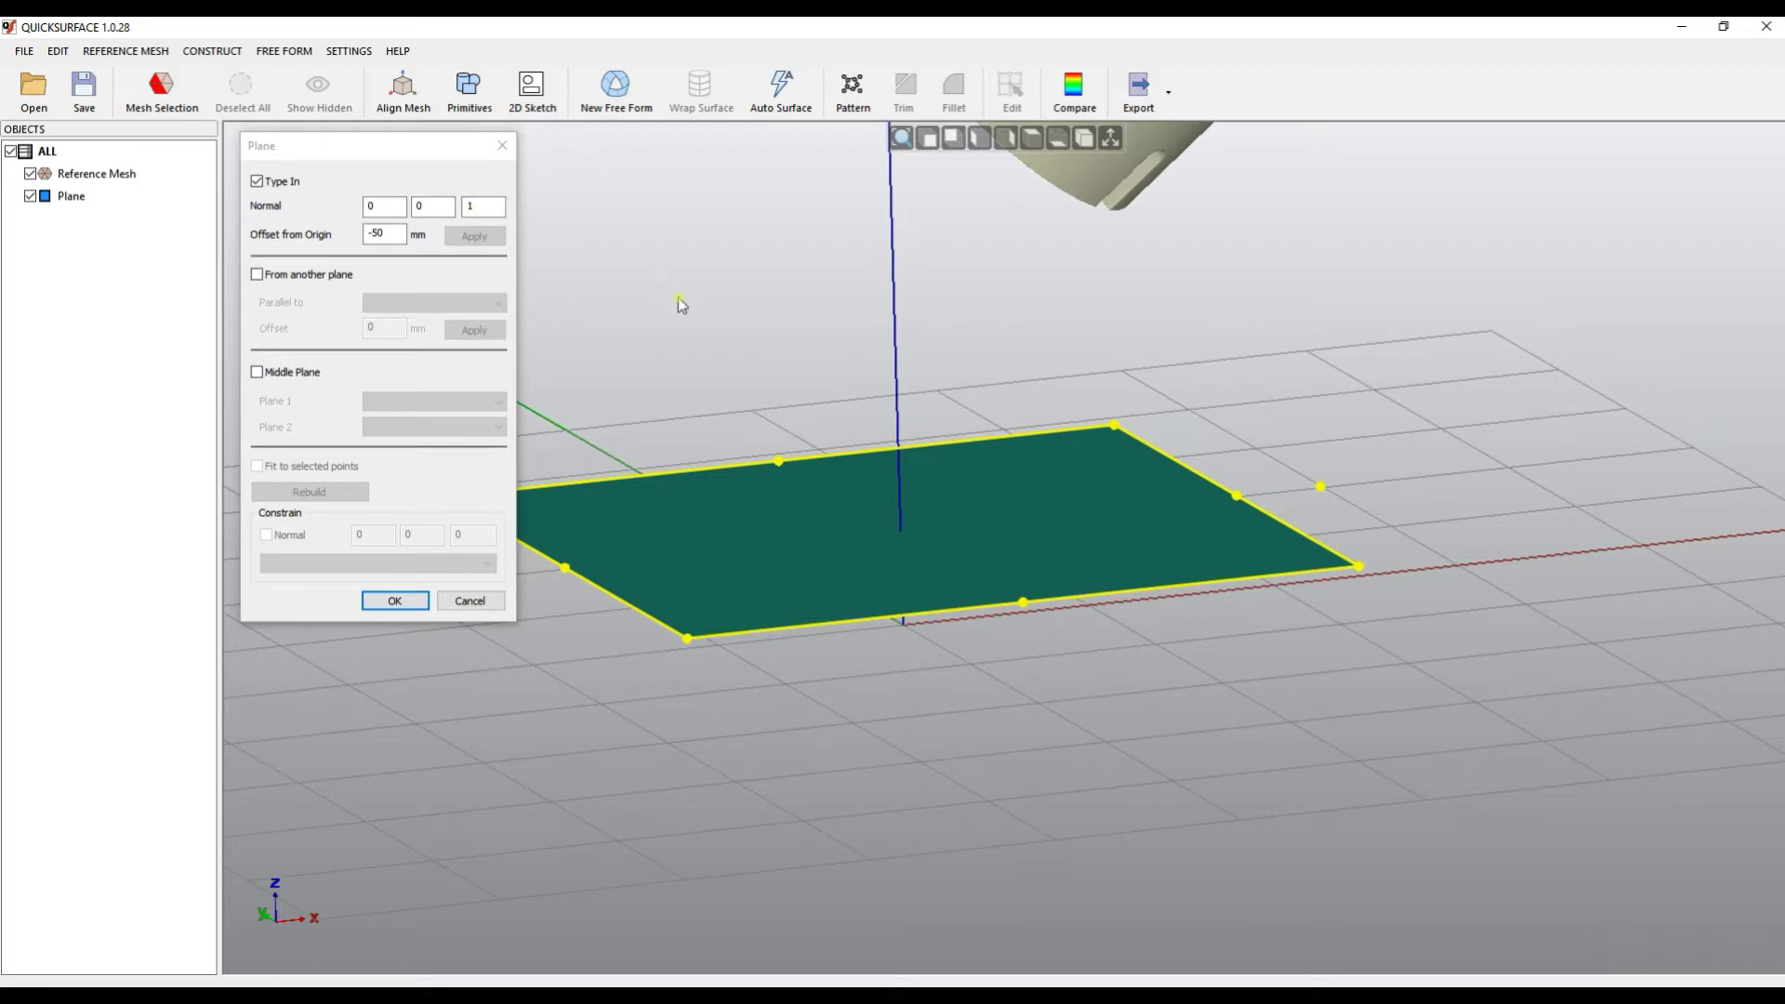
double_click(382, 205)
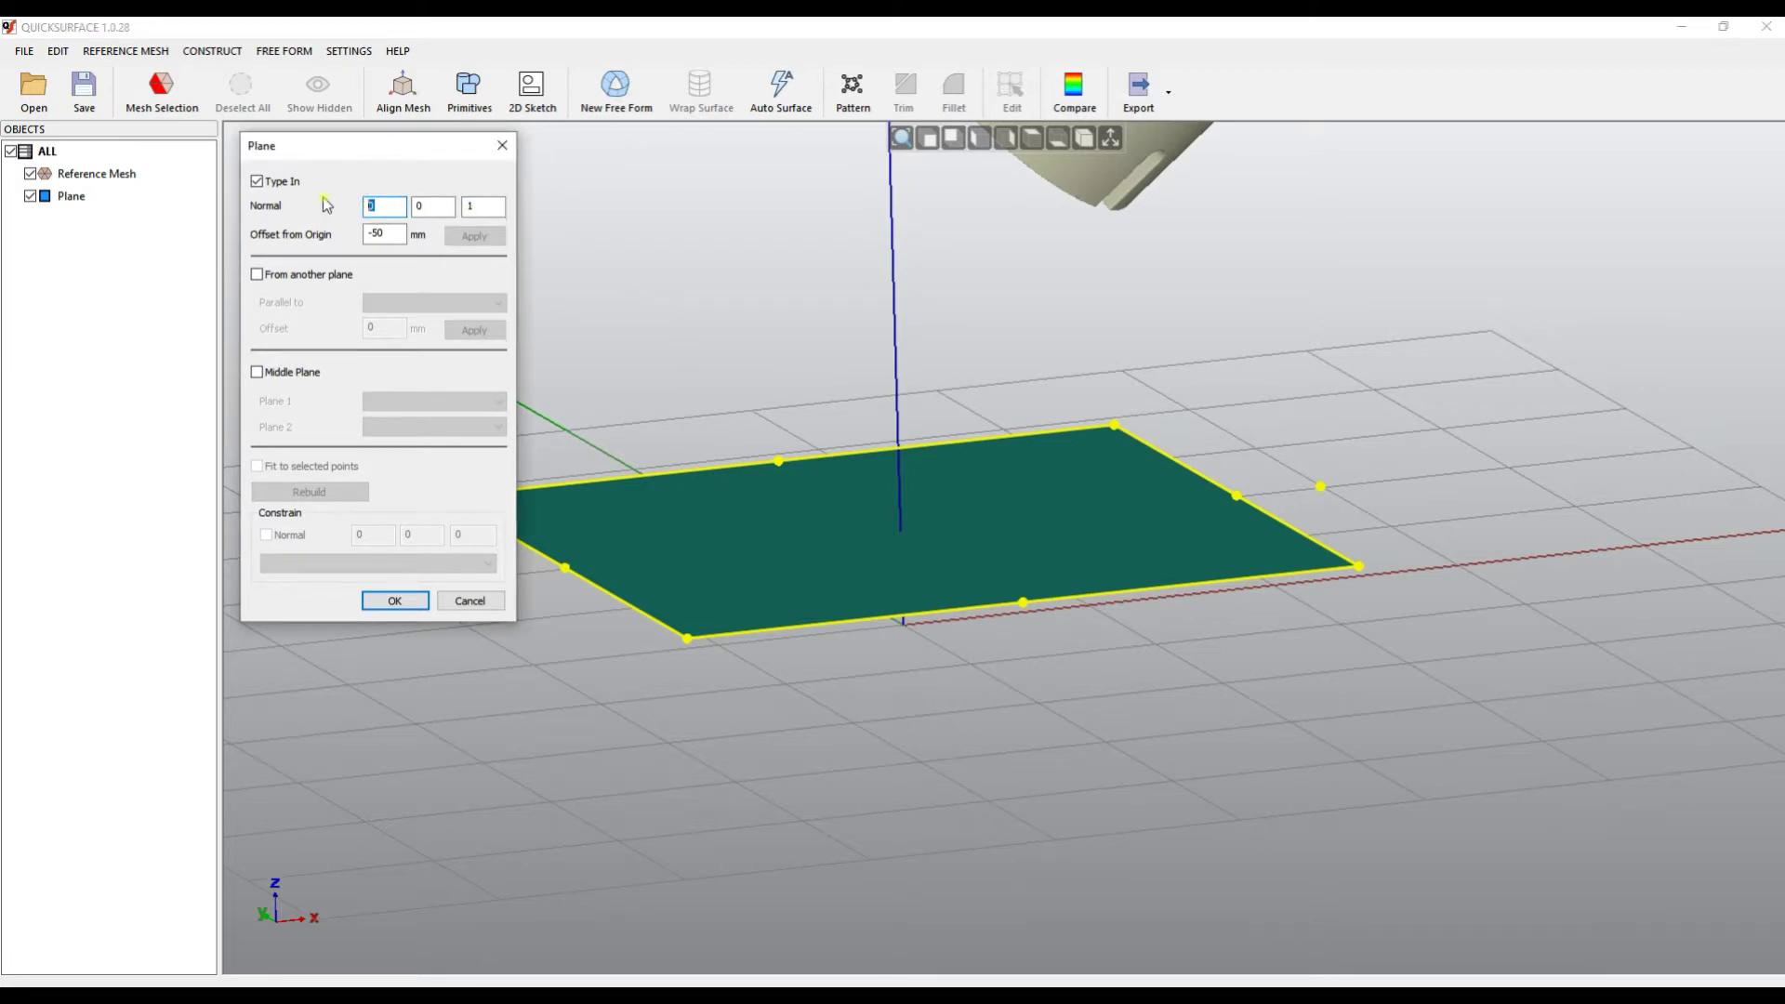
text(1)
double_click(482, 207)
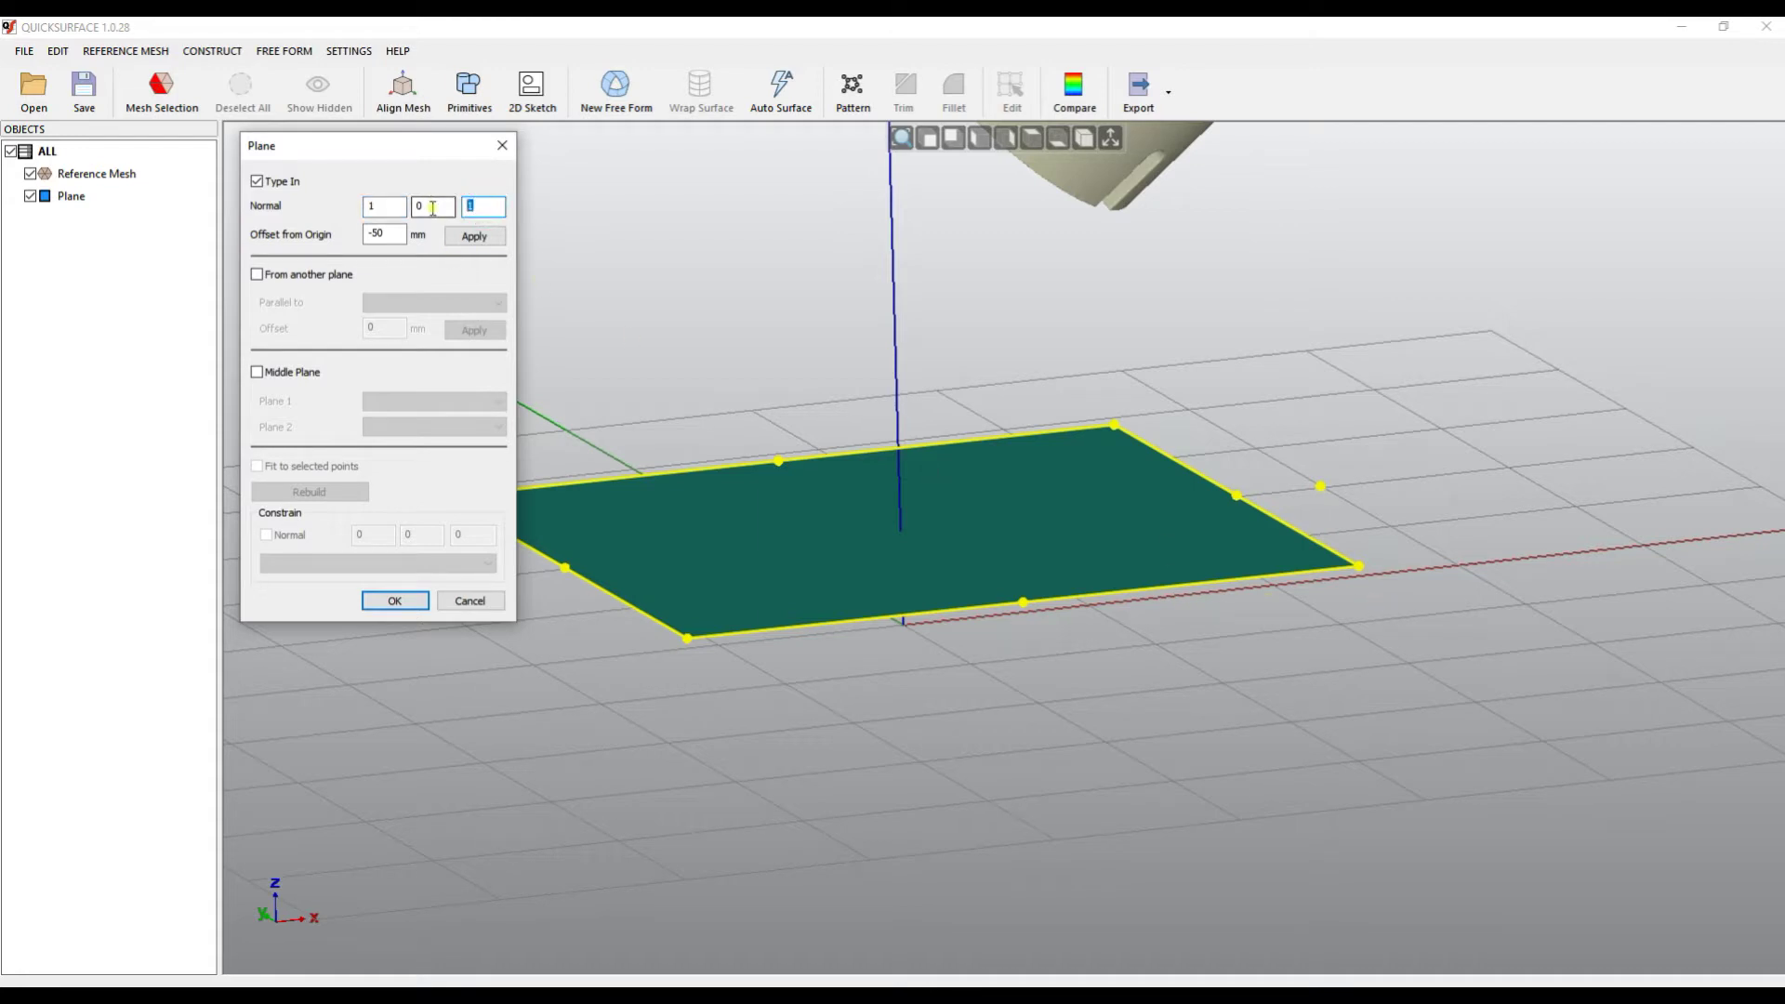
click(475, 236)
right_drag(1307, 622, 1106, 651)
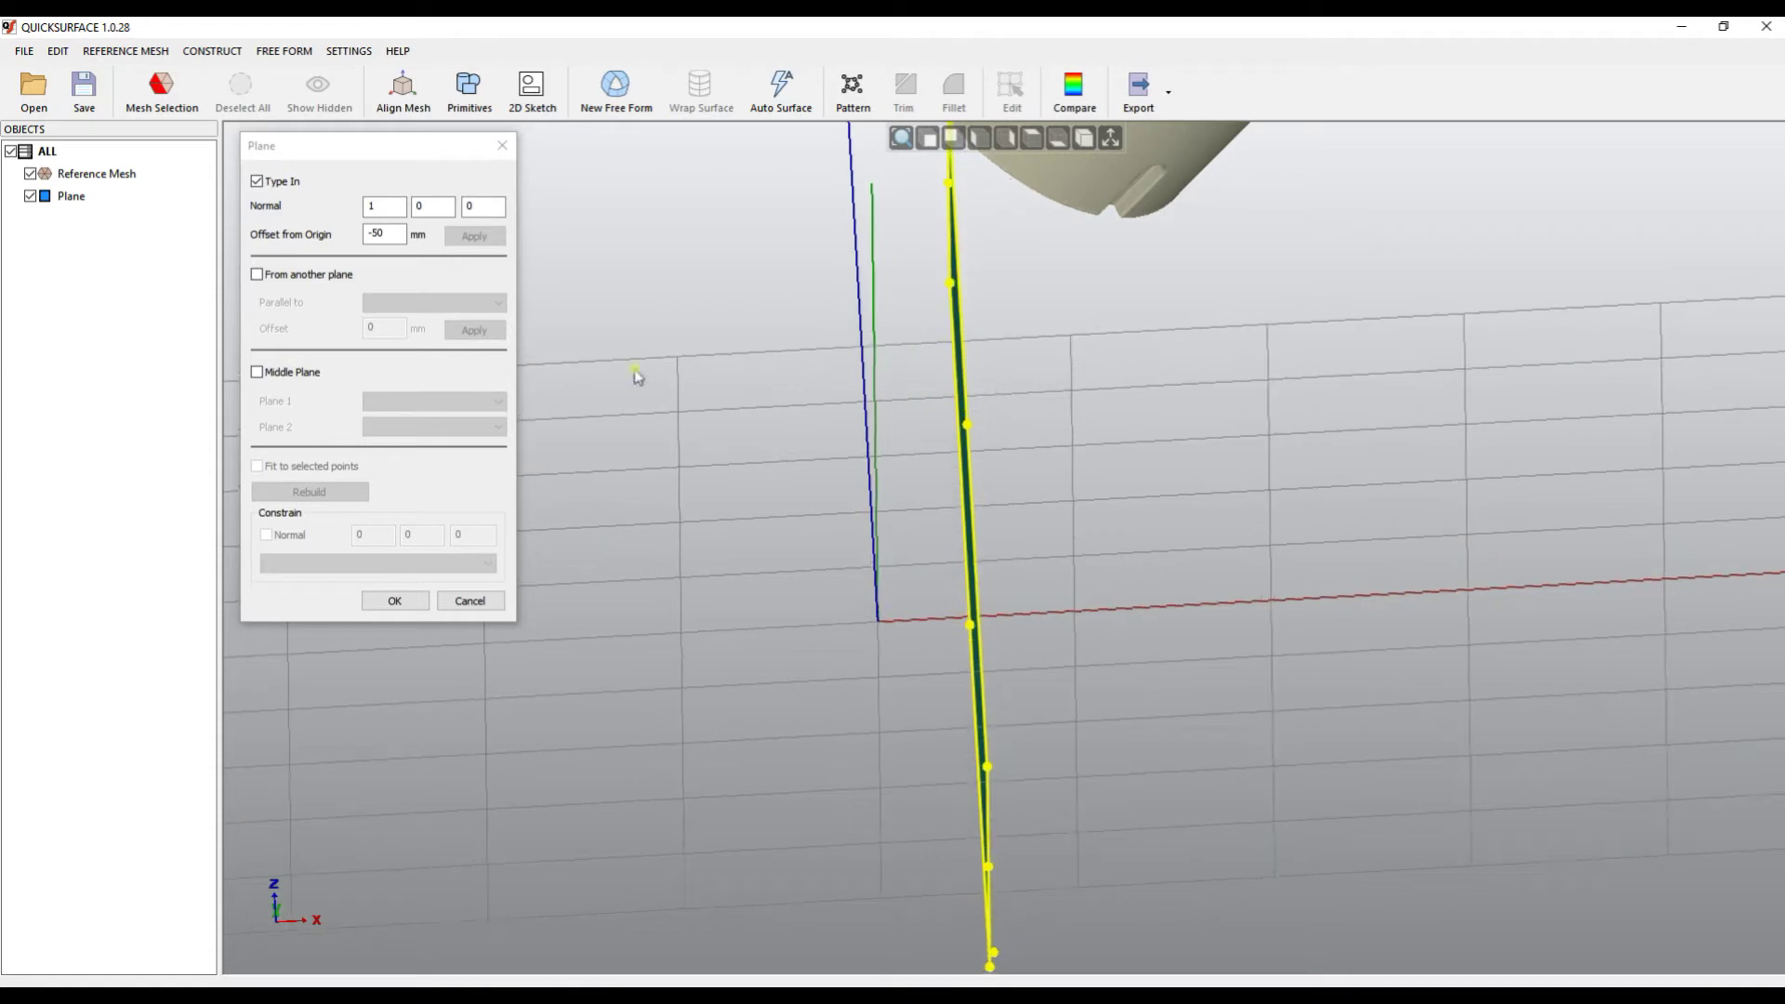
Tilt the plane diagonally by applying a normal of 1, 1, 1
double_click(430, 208)
text(1)
double_click(477, 206)
text(1)
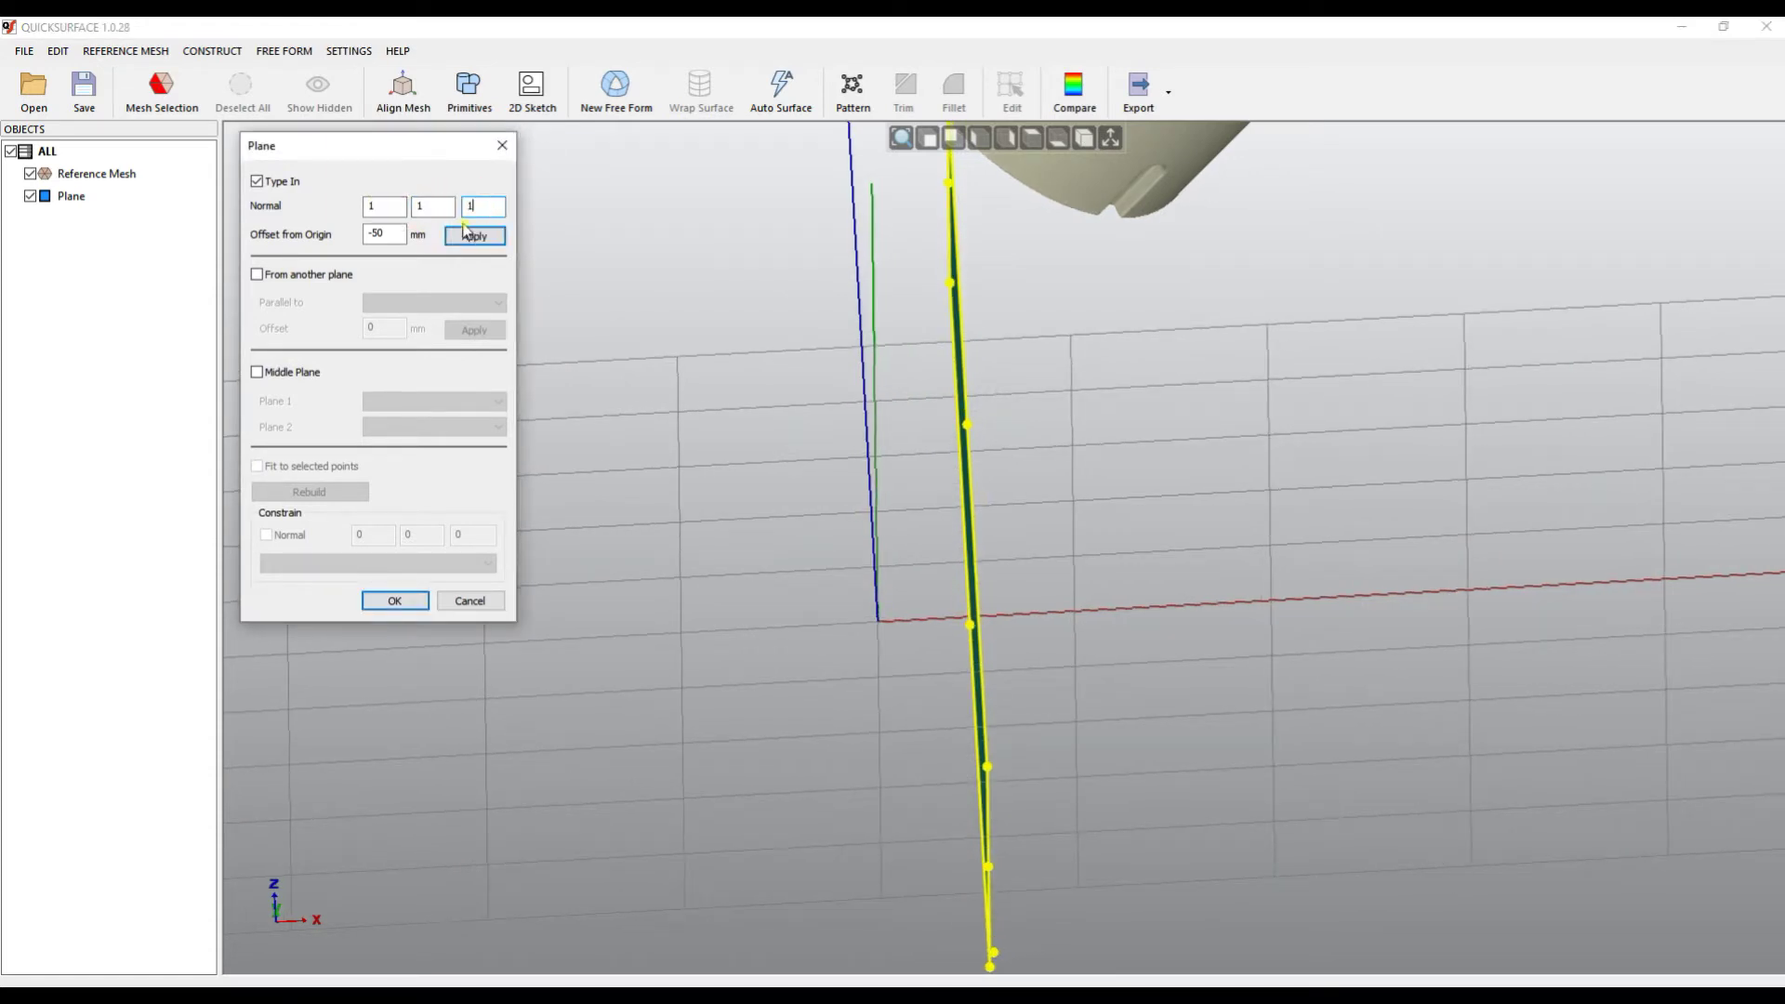
click(471, 236)
right_drag(1195, 492, 967, 583)
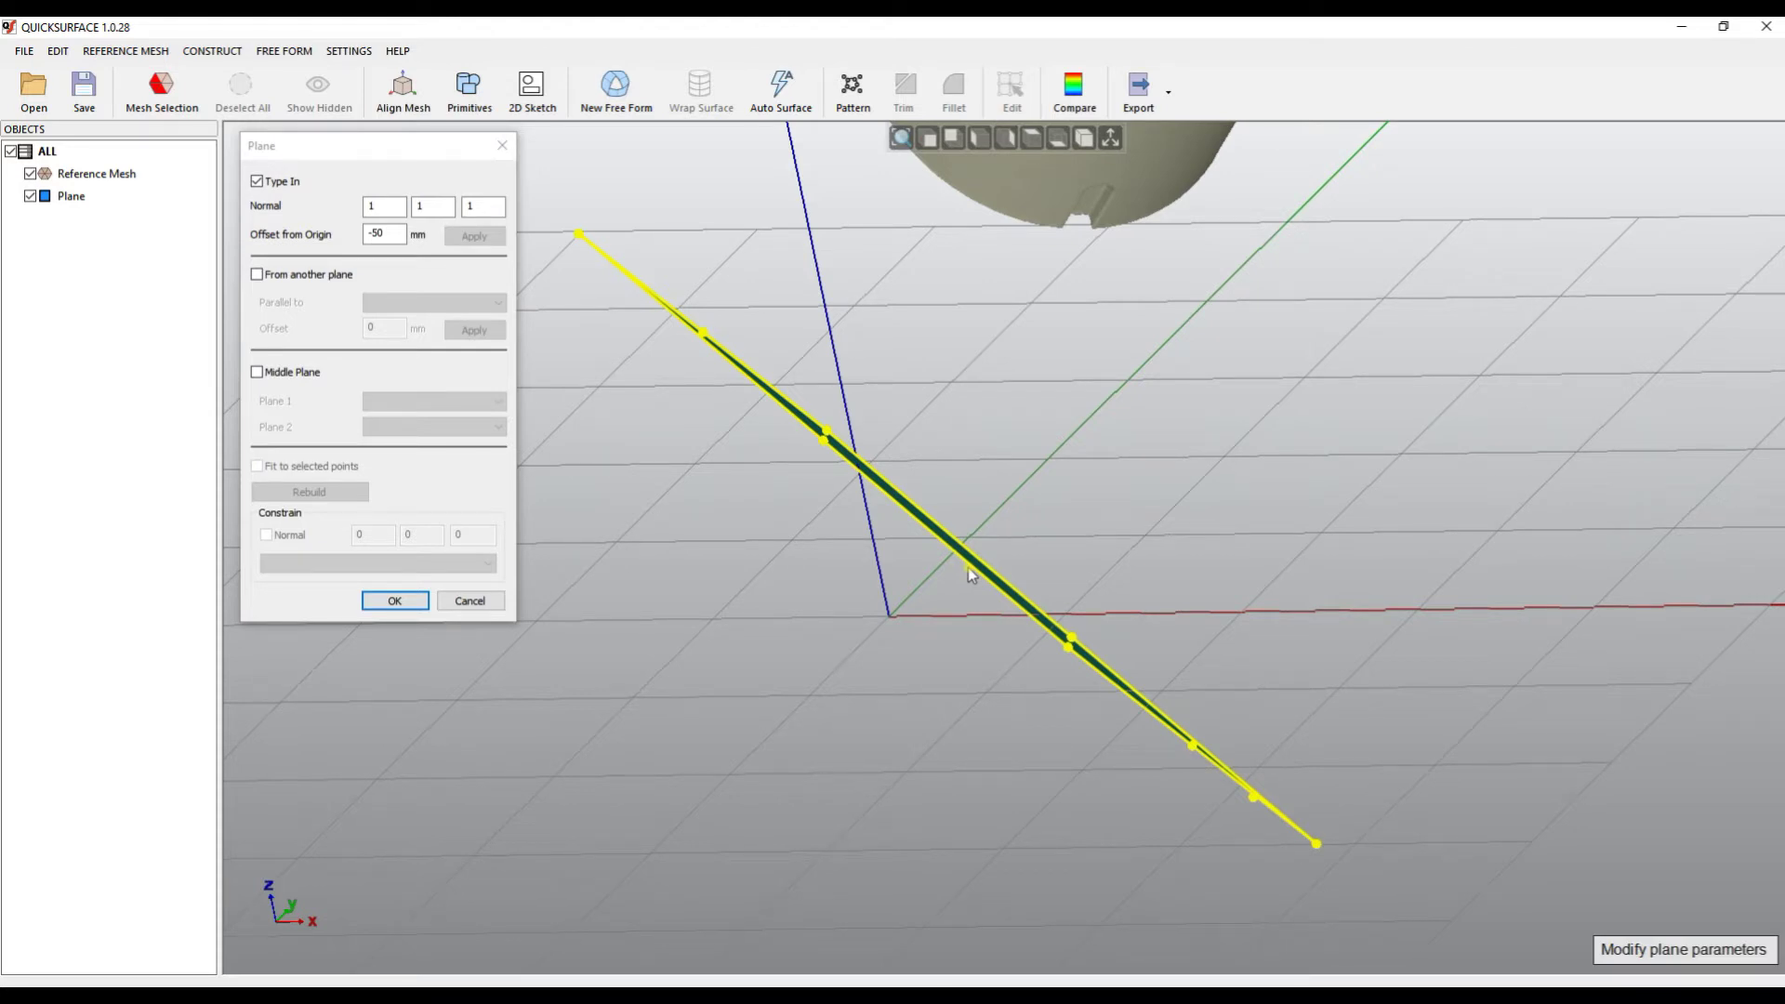
Make the plane horizontal by applying a normal of 0, 0, 1
double_click(370, 207)
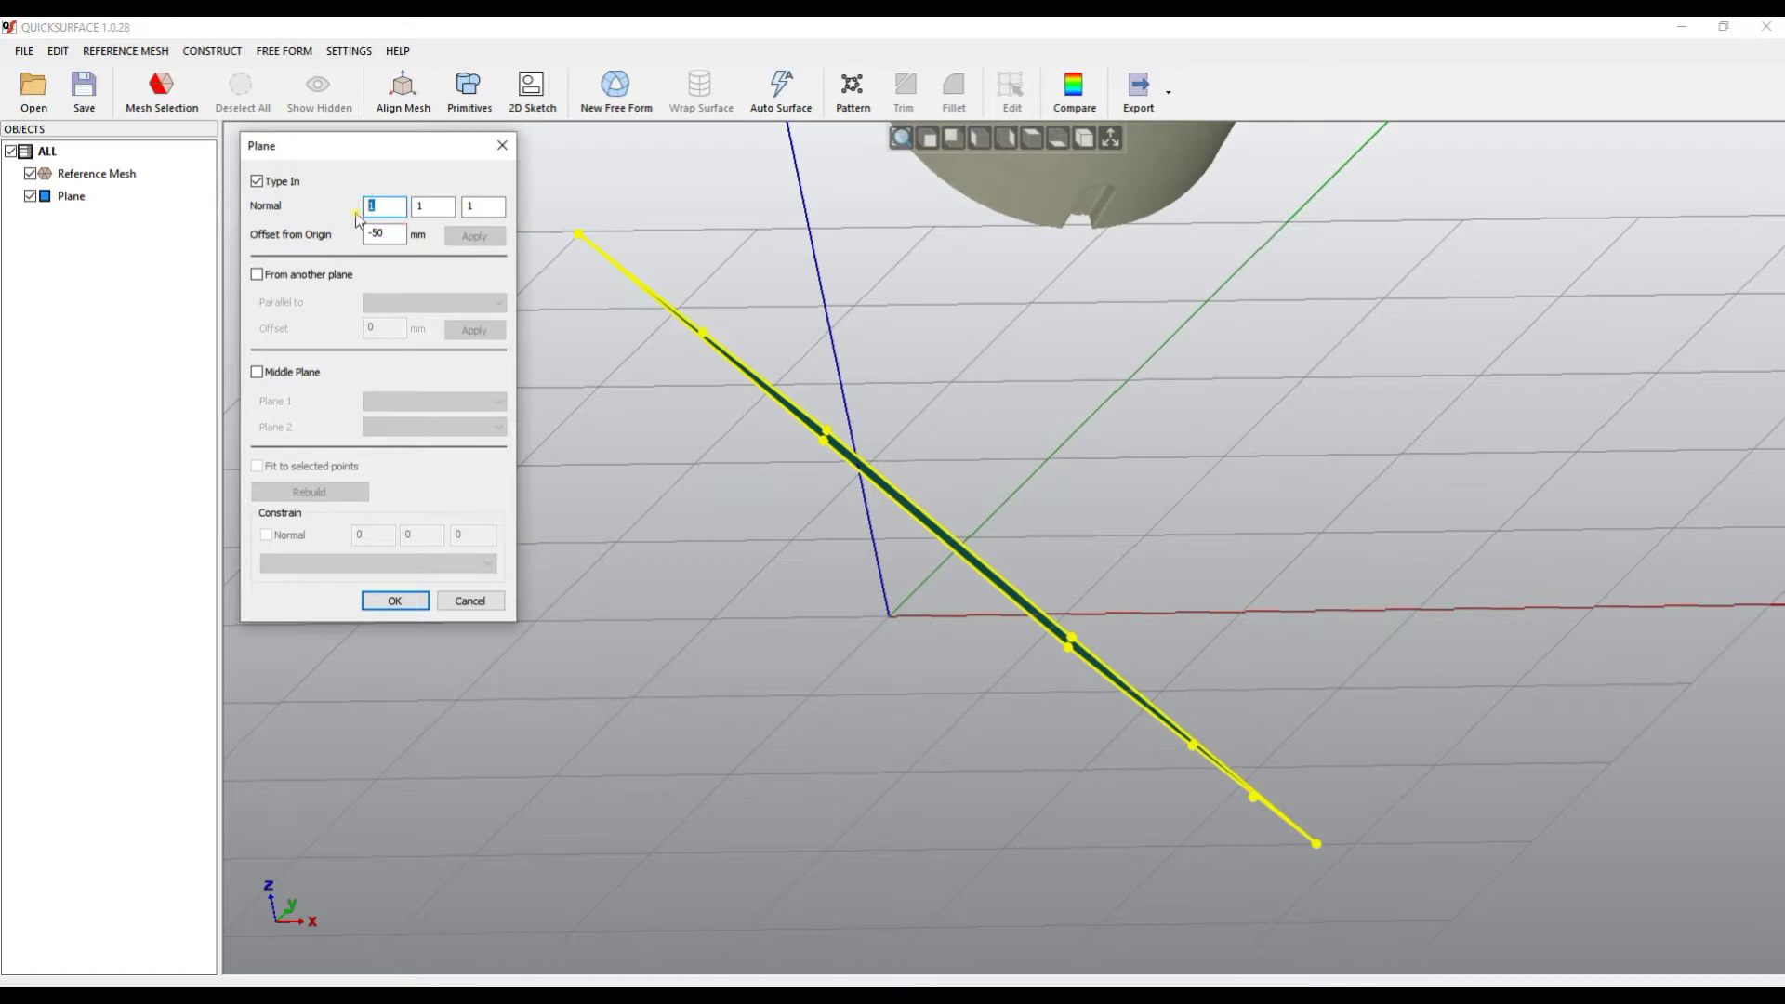
text(0)
key(Tab)
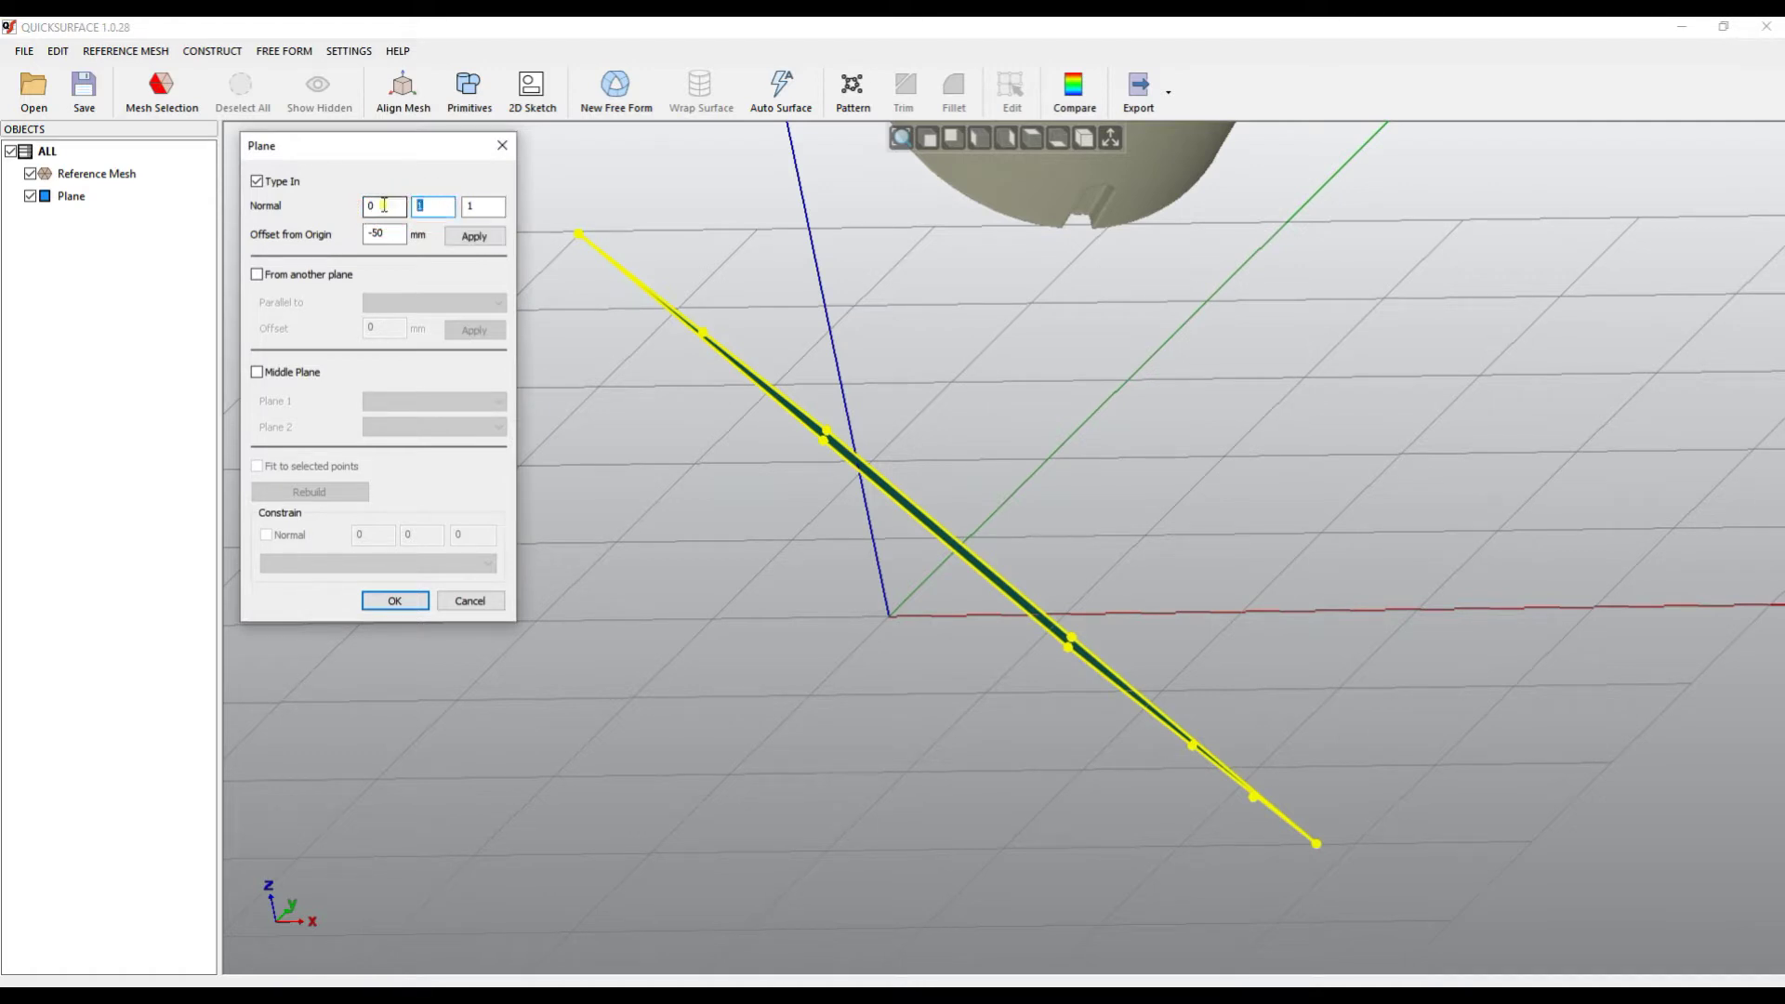
text(0)
click(474, 235)
right_drag(863, 439, 1116, 565)
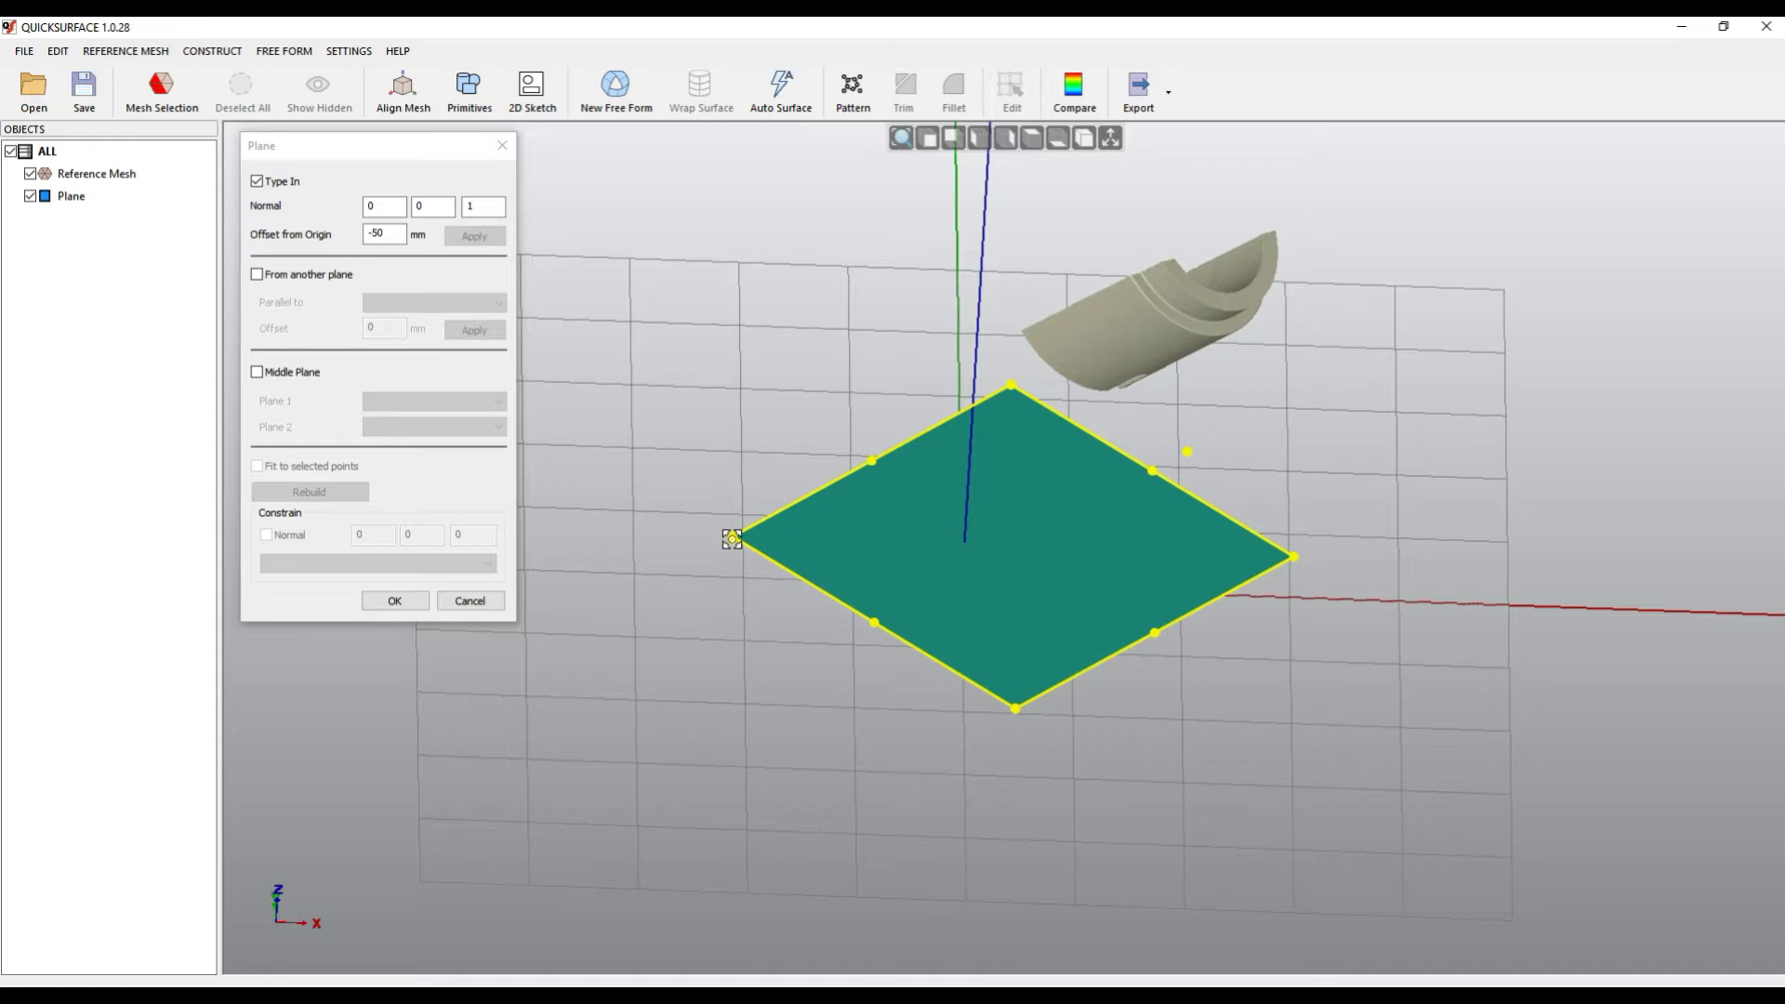
Adjust the plane's extent at one corner and rotate it about its own normal with the rotation handle
mouse_move(733, 538)
mouse_down()
mouse_move(638, 522)
mouse_move(719, 536)
mouse_up()
right_drag(942, 536, 1056, 446)
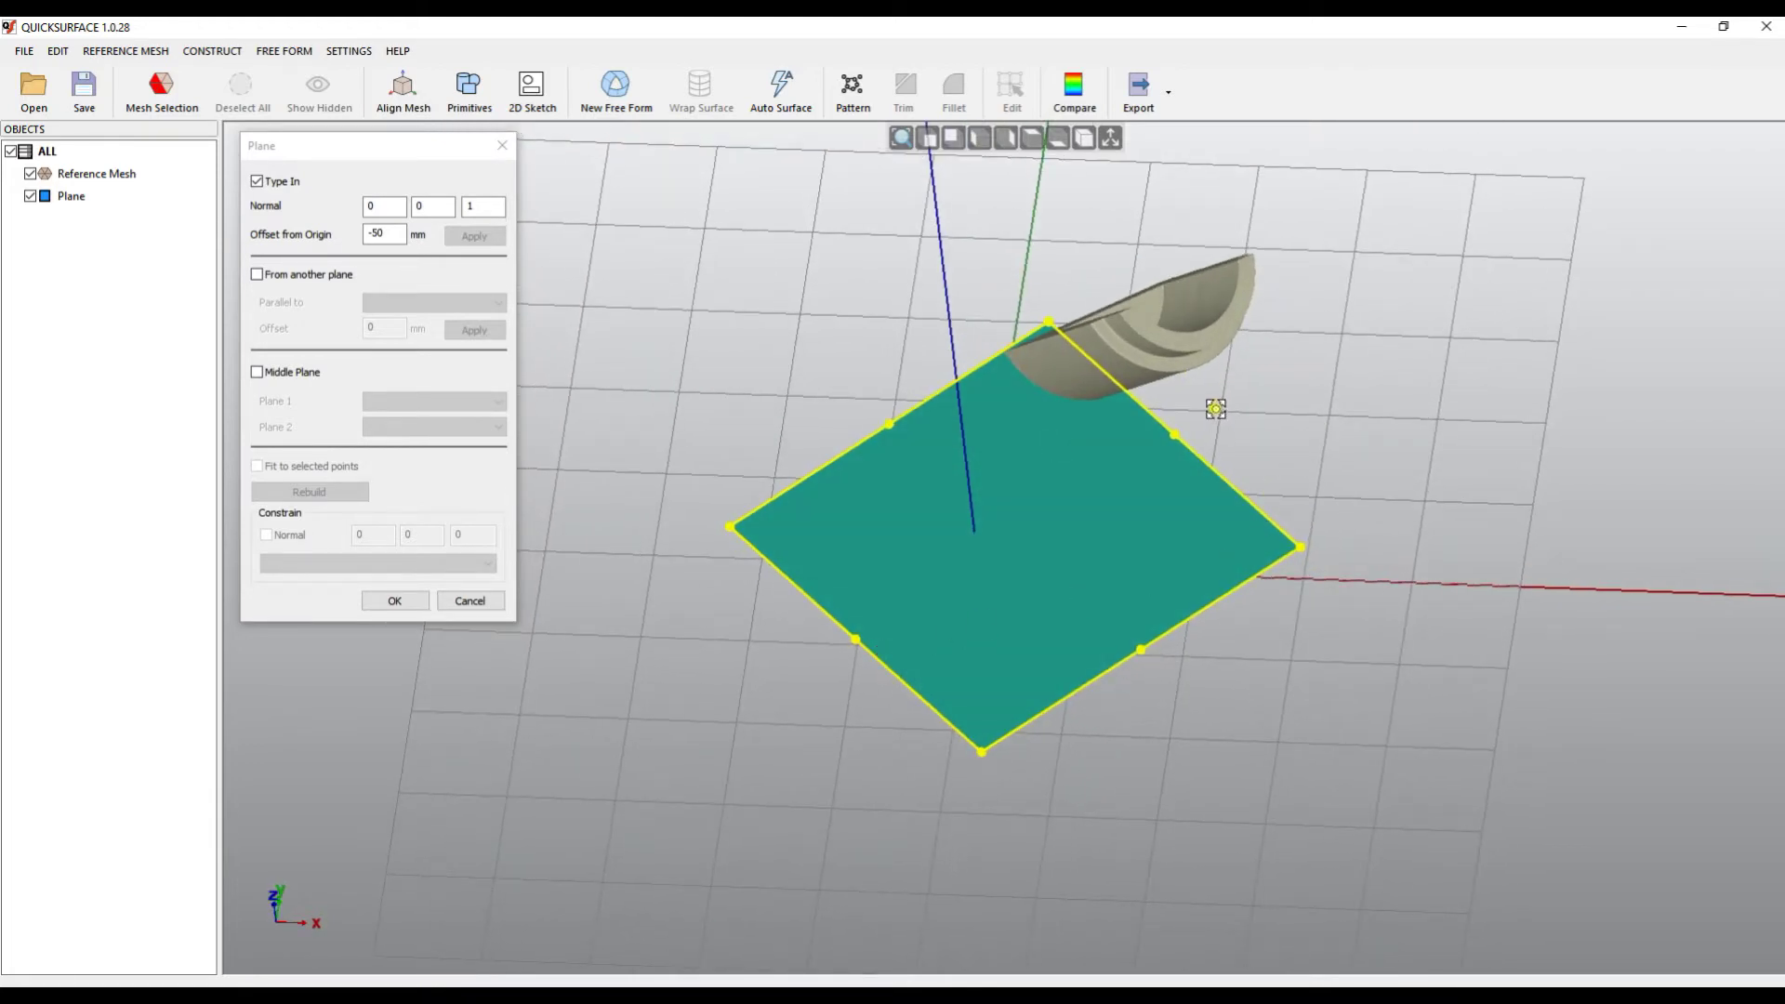
drag(1215, 409, 1151, 727)
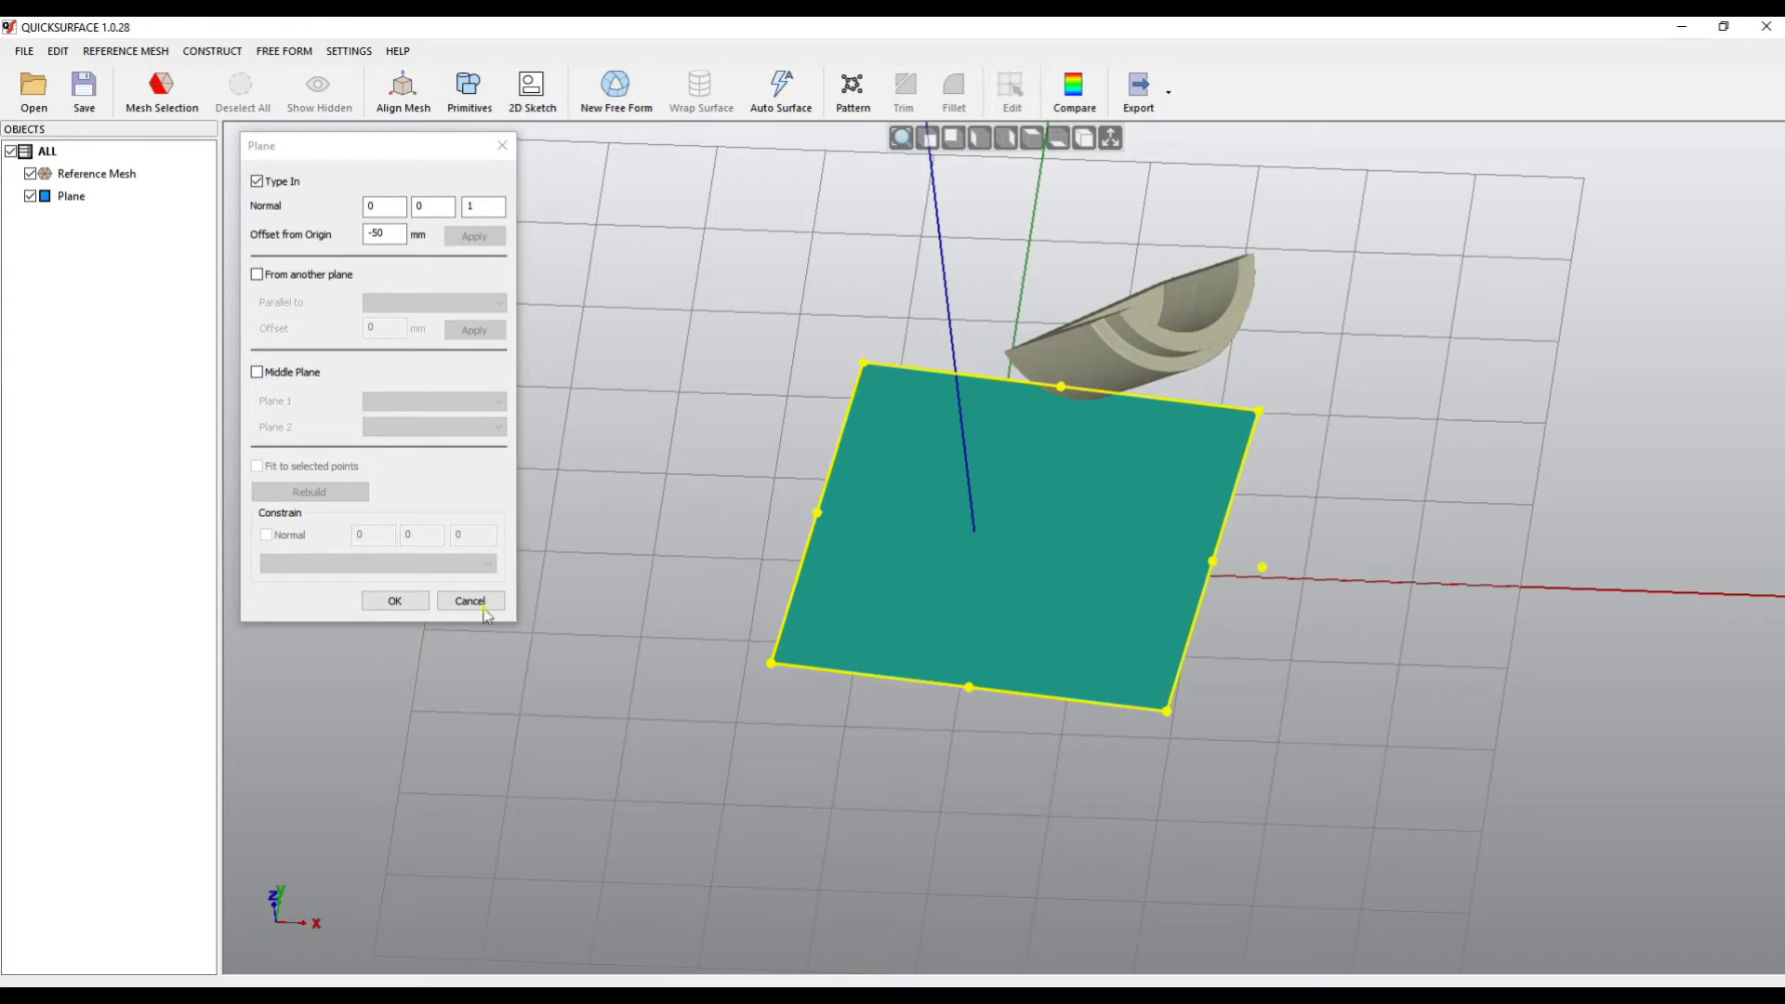
right_drag(757, 471, 644, 296)
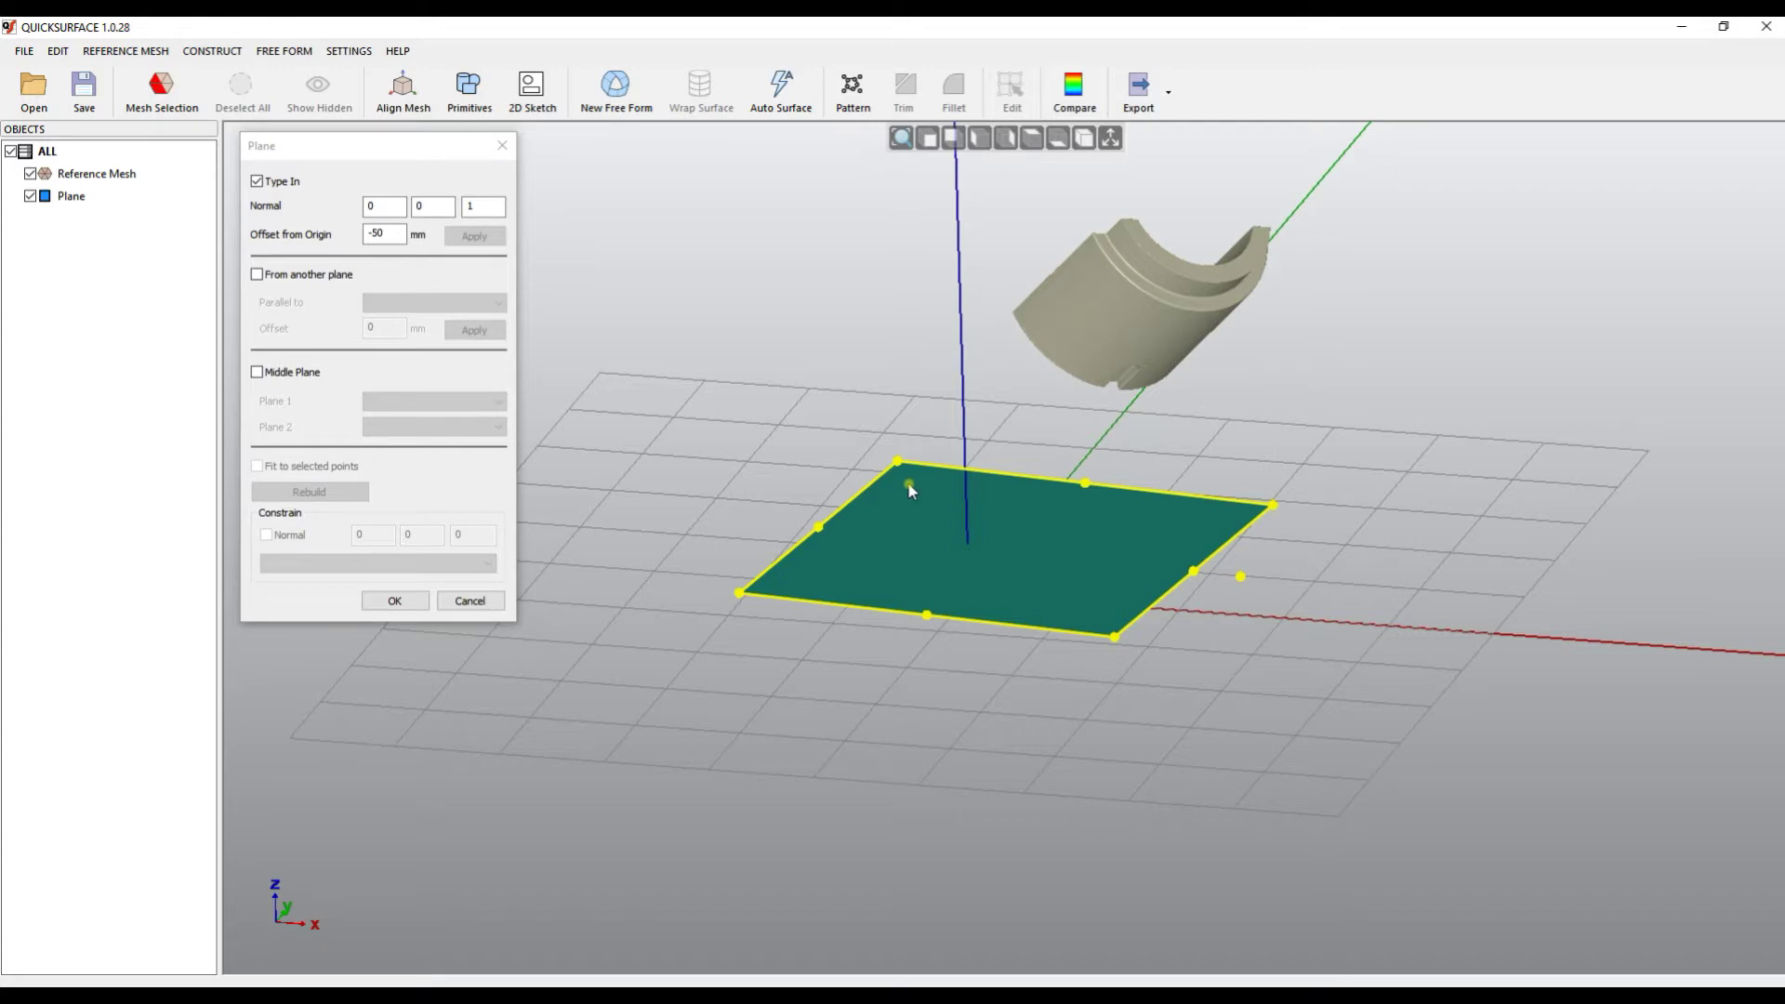
Define the plane from another plane, parallel to Bottom (OXY)
click(285, 279)
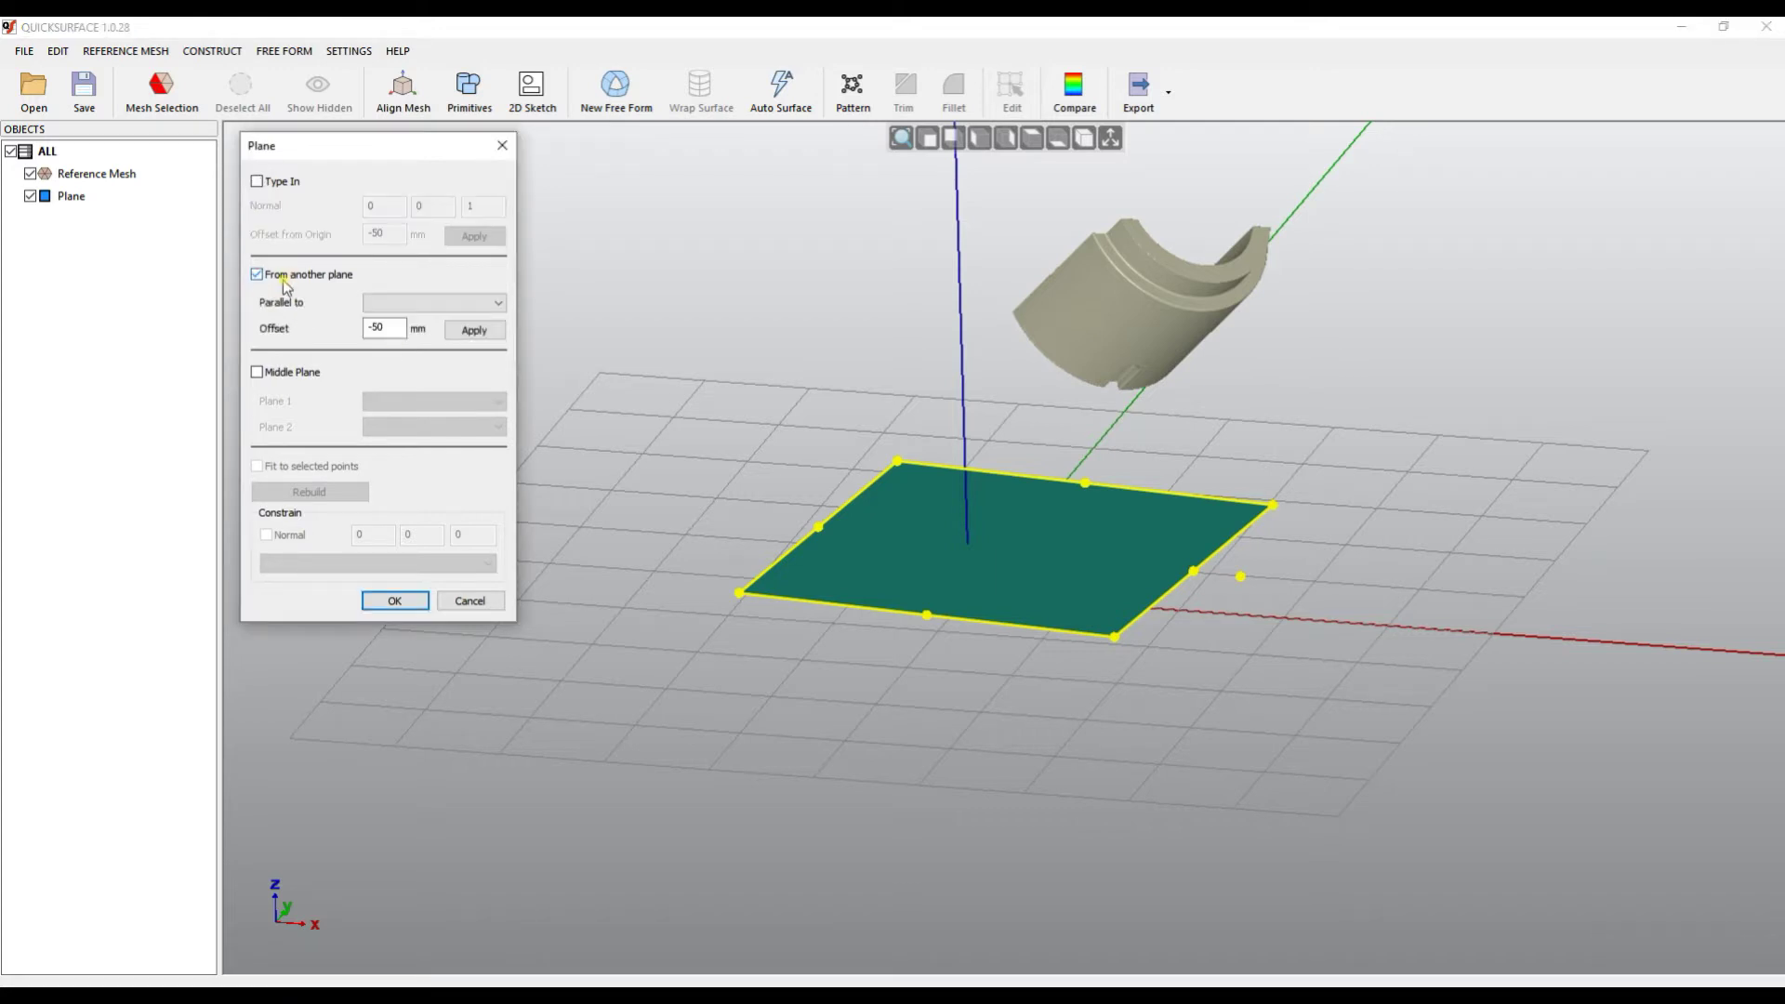
click(406, 310)
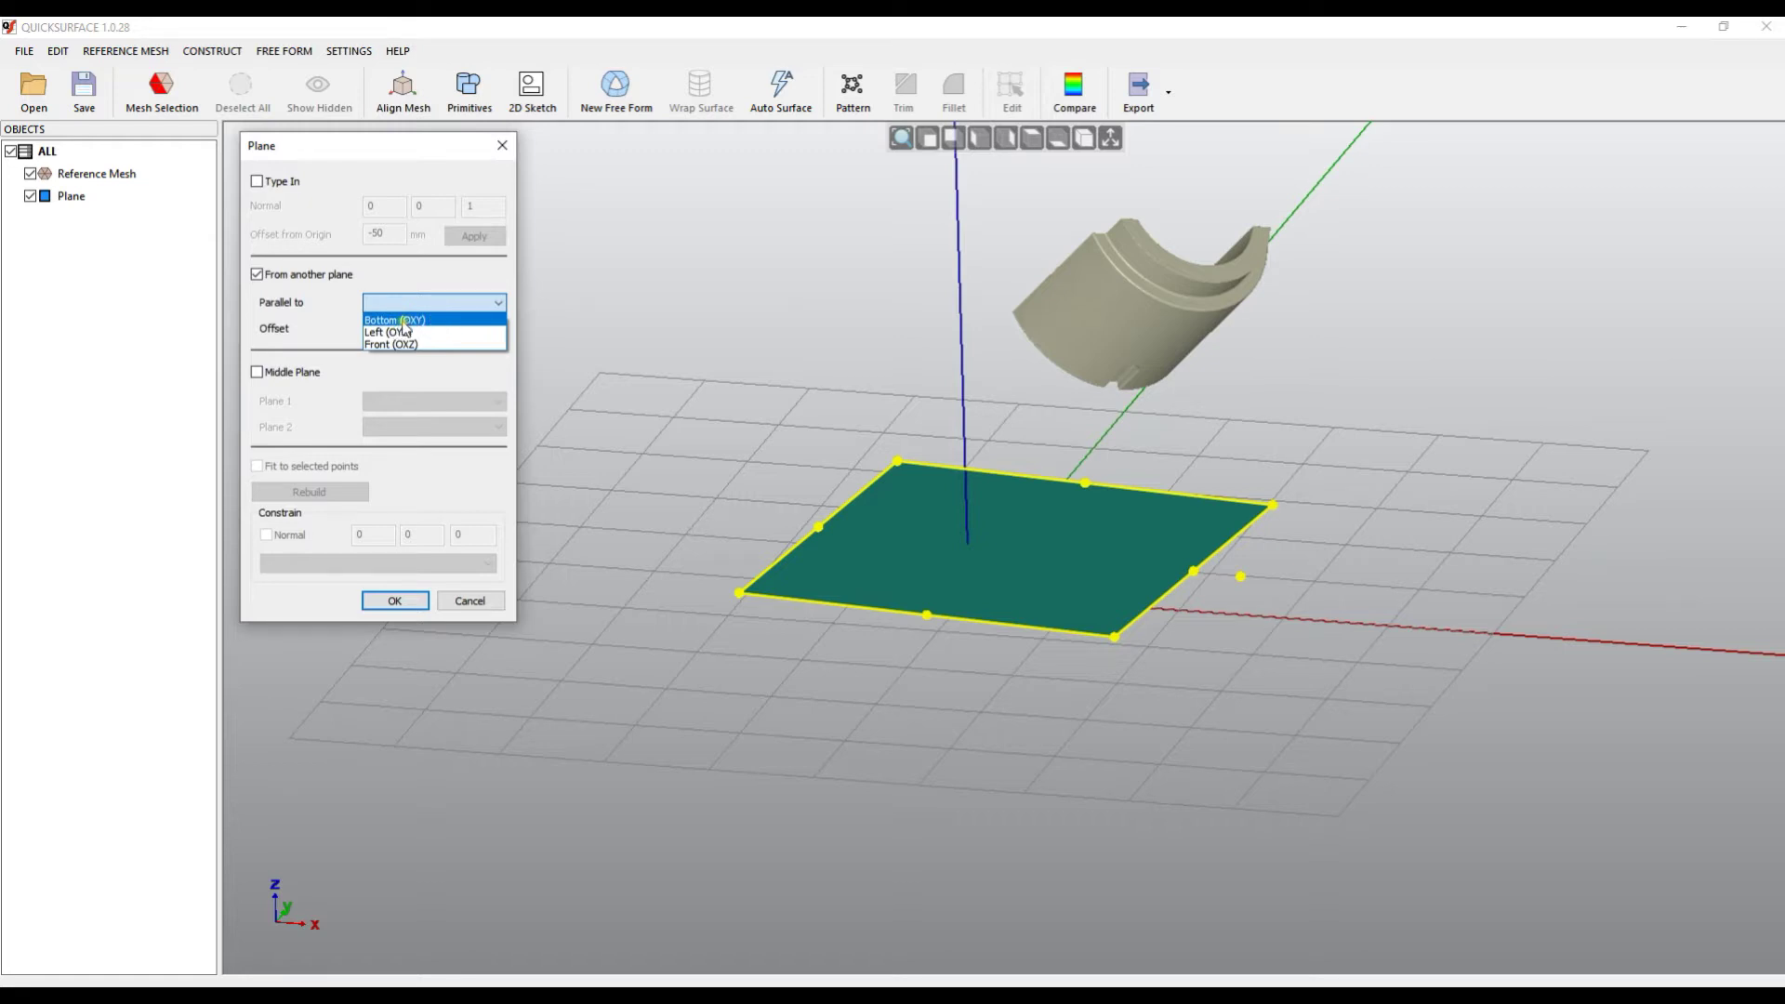
click(402, 321)
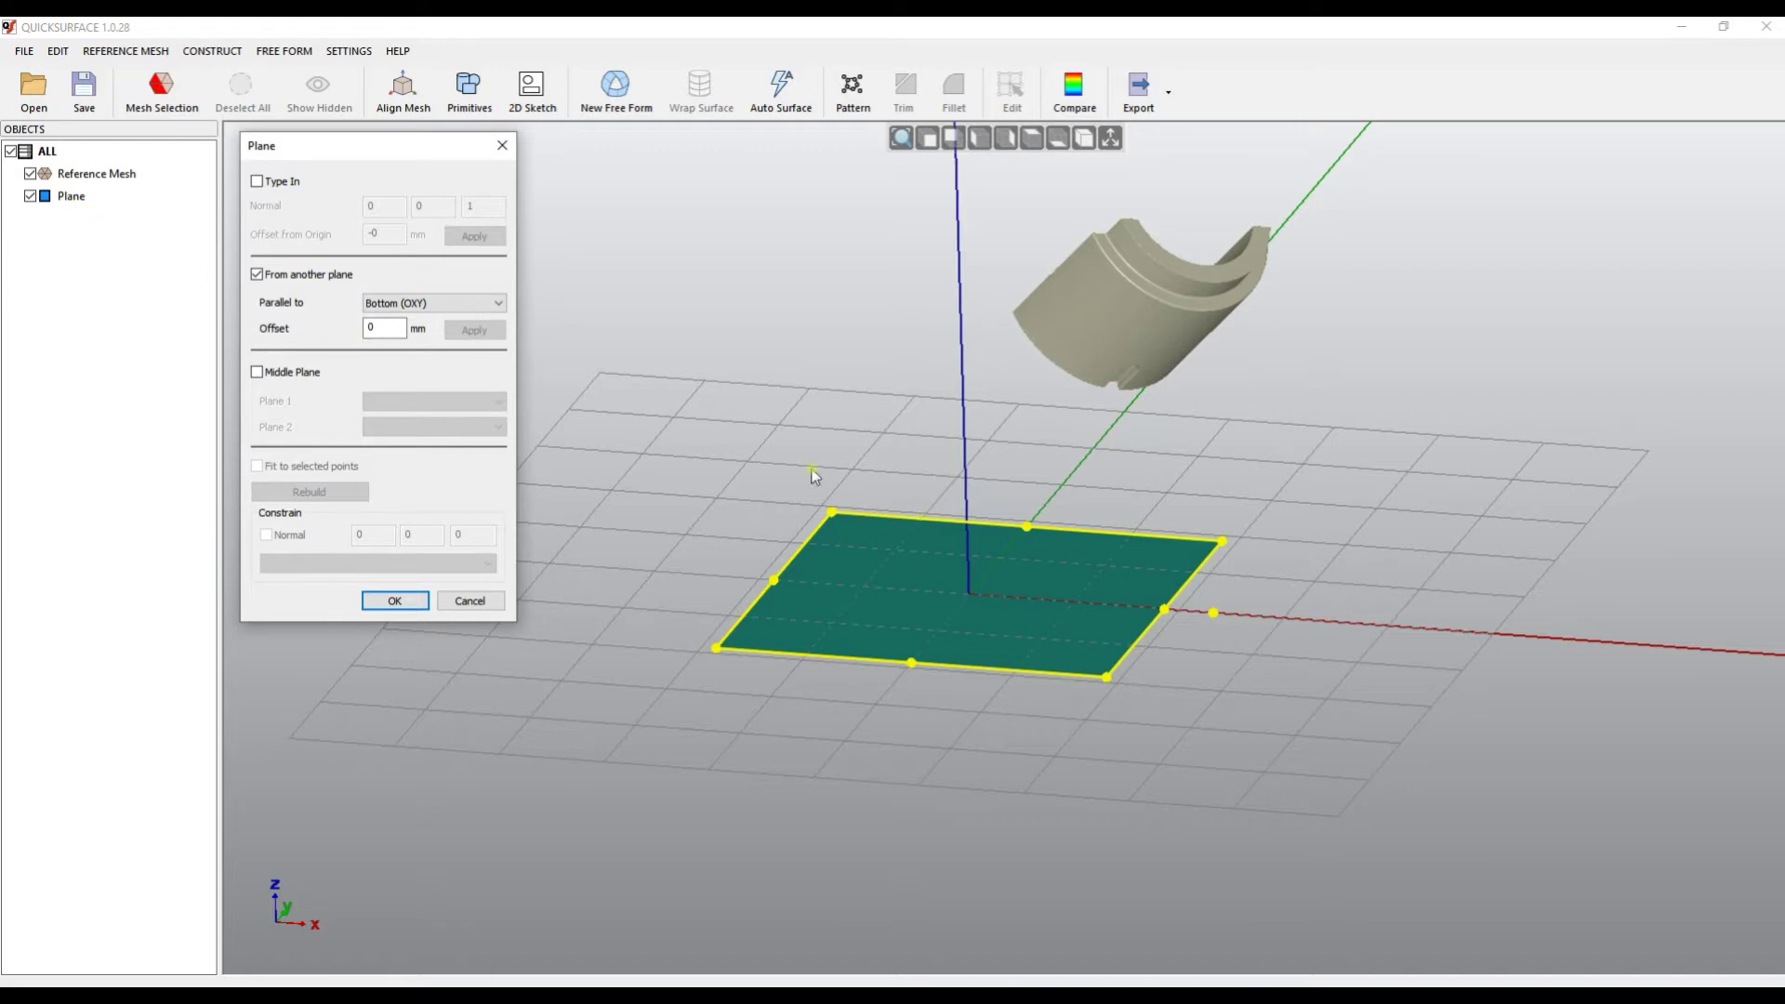
right_drag(908, 538, 919, 484)
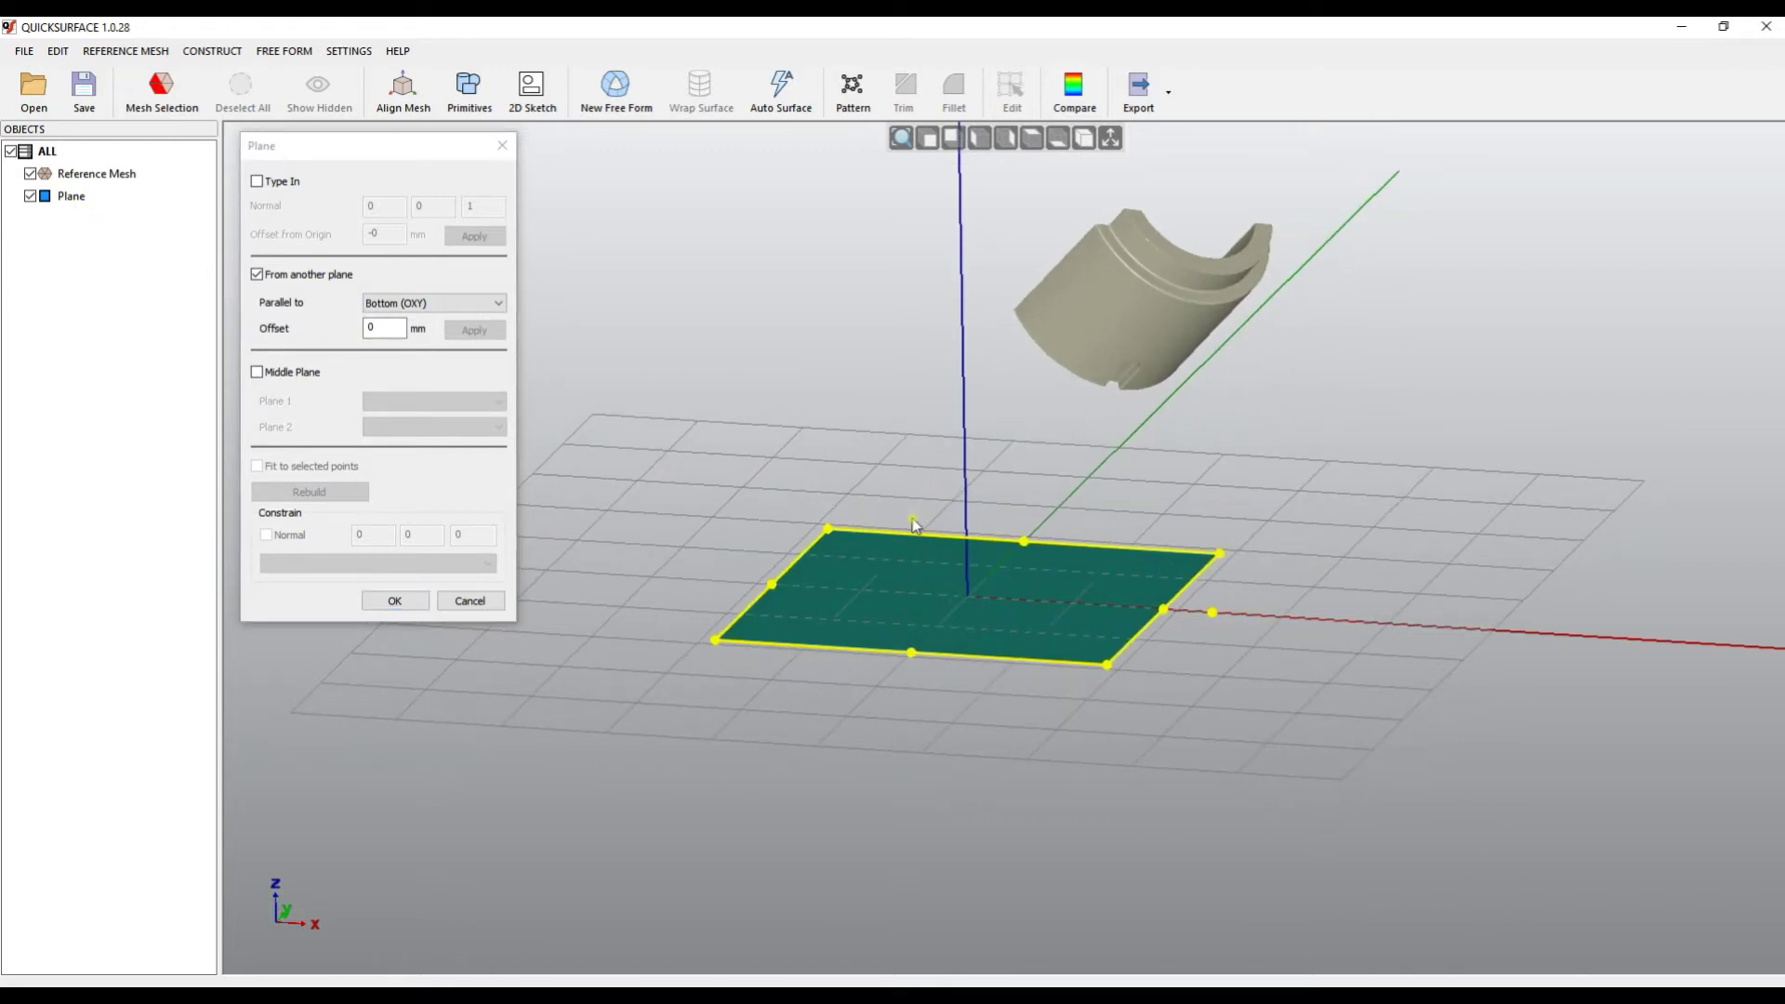
Offset the plane -10 mm from the Bottom (OXY) plane and accept it
double_click(373, 328)
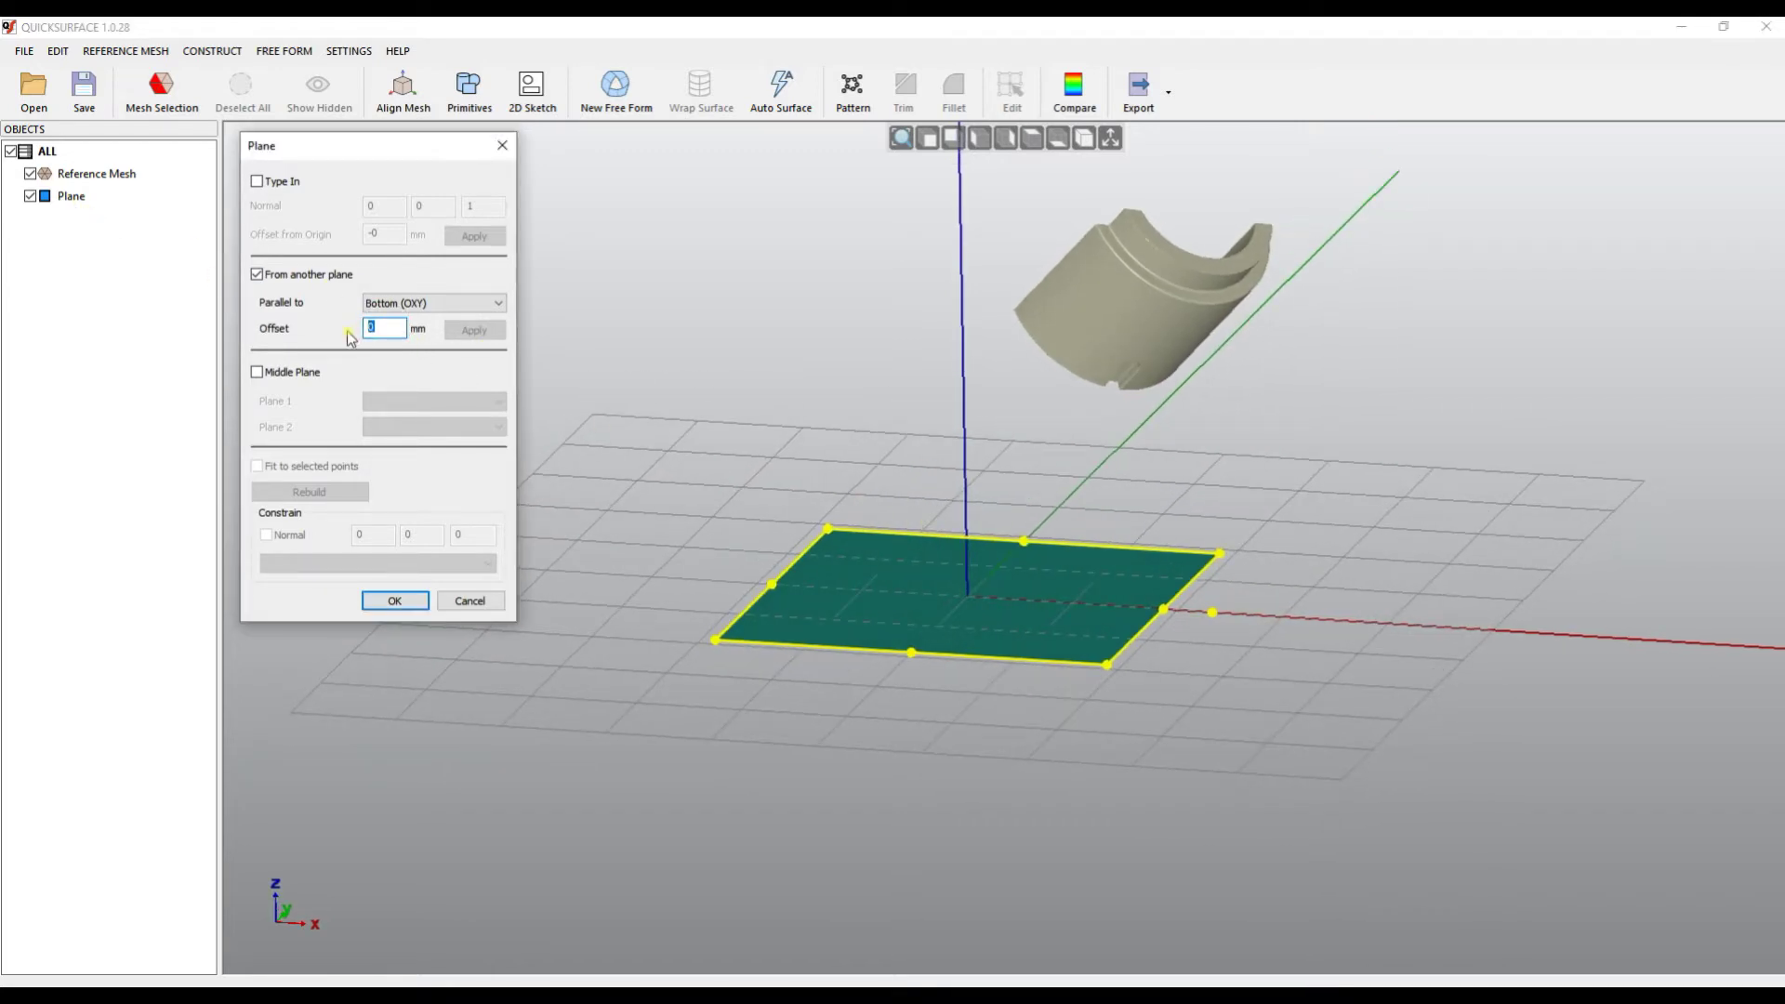
text(-10)
click(474, 330)
mouse_move(967, 597)
right_down()
mouse_move(963, 518)
mouse_move(966, 572)
mouse_move(940, 577)
mouse_move(940, 617)
right_up()
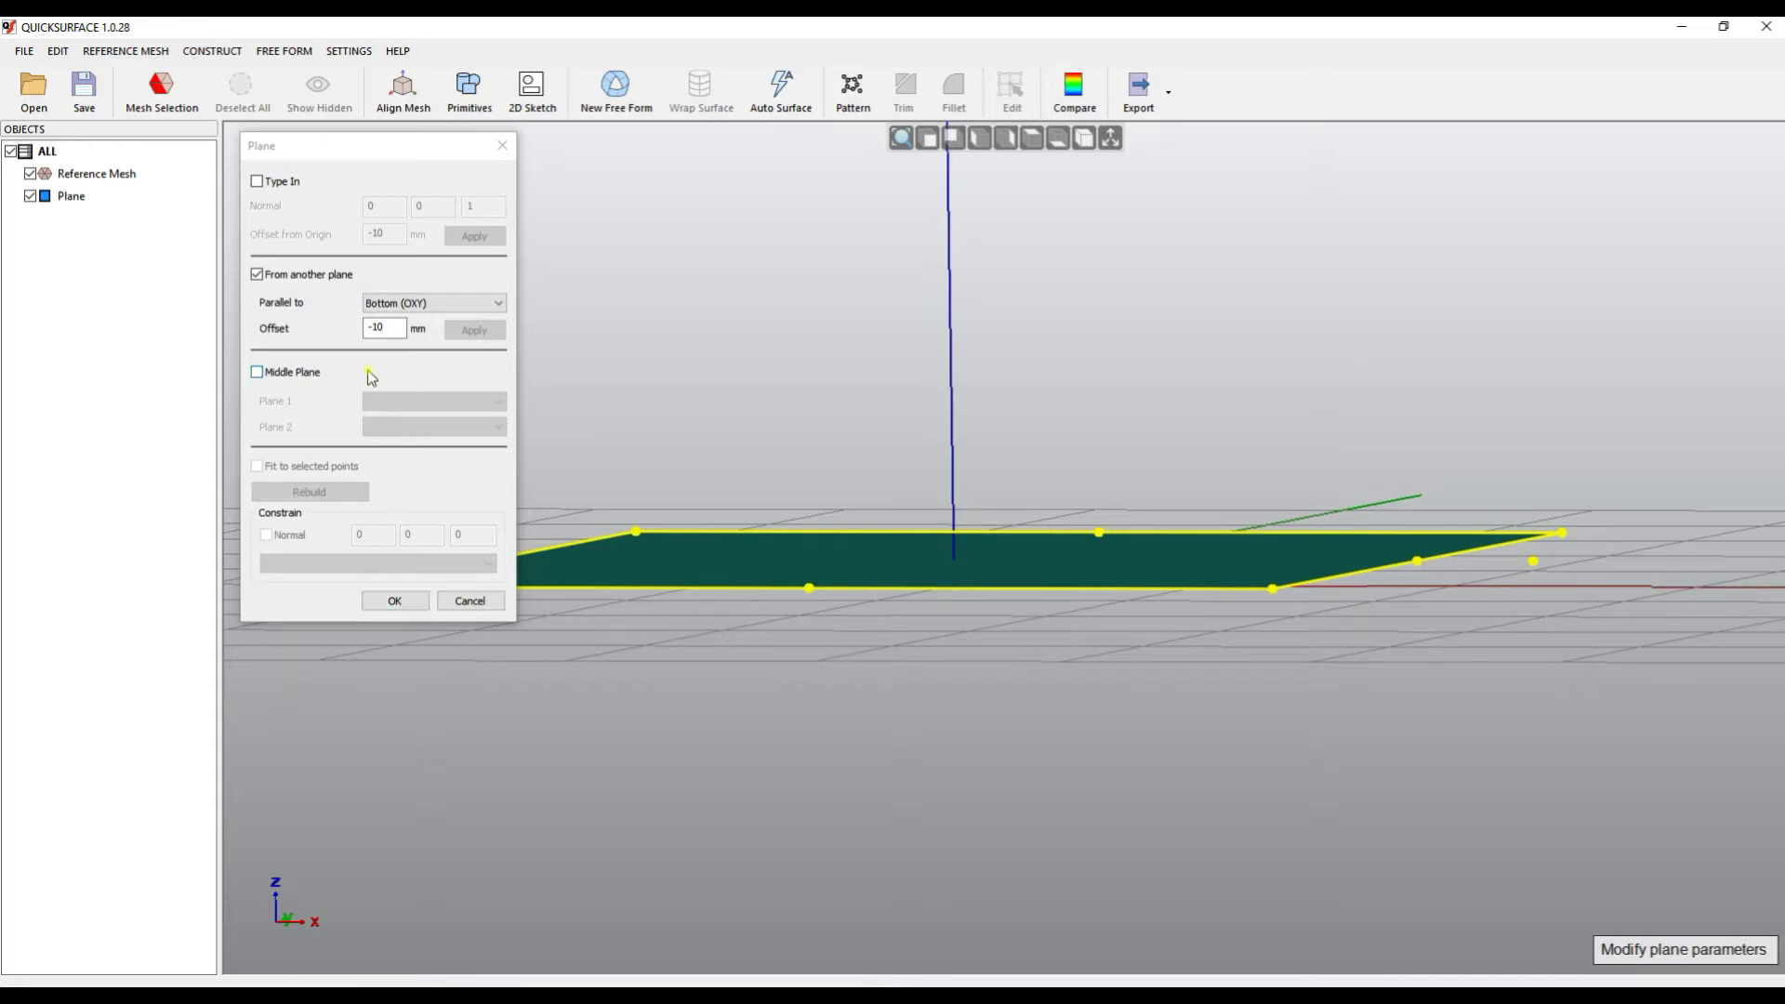
middle_drag(950, 569, 961, 558)
click(395, 601)
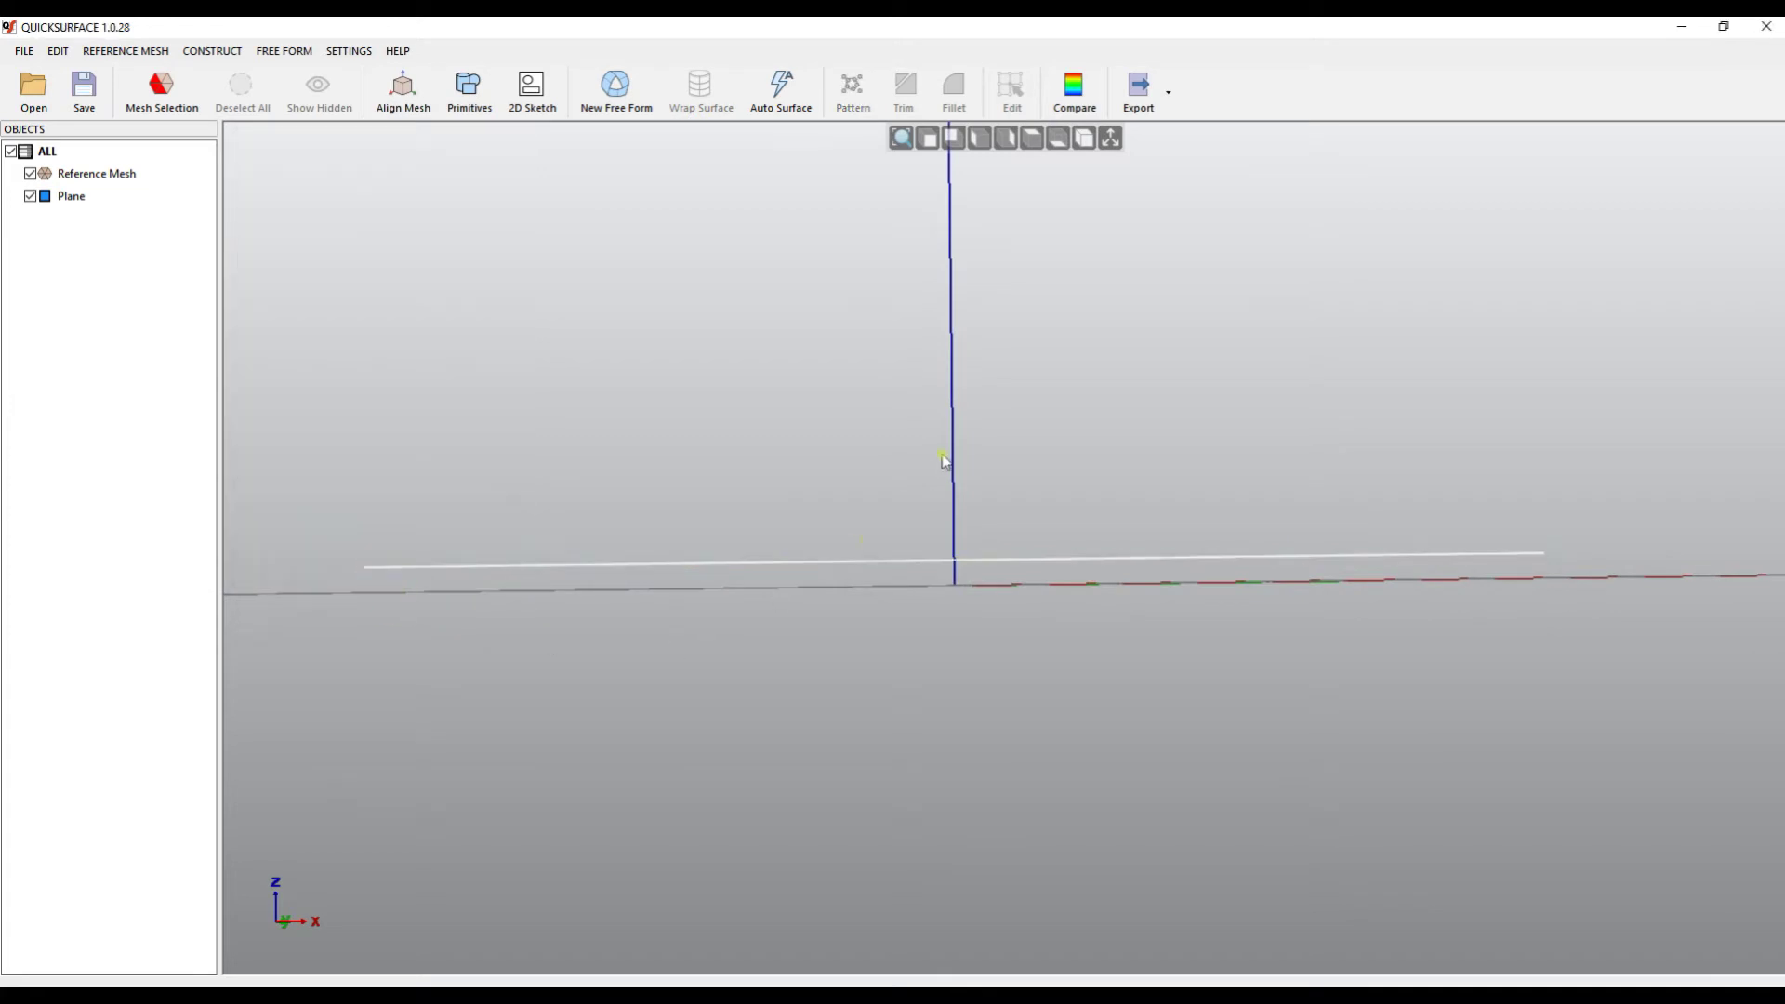
Start a second plane primitive defined from another plane, parallel to the existing Plane
click(469, 85)
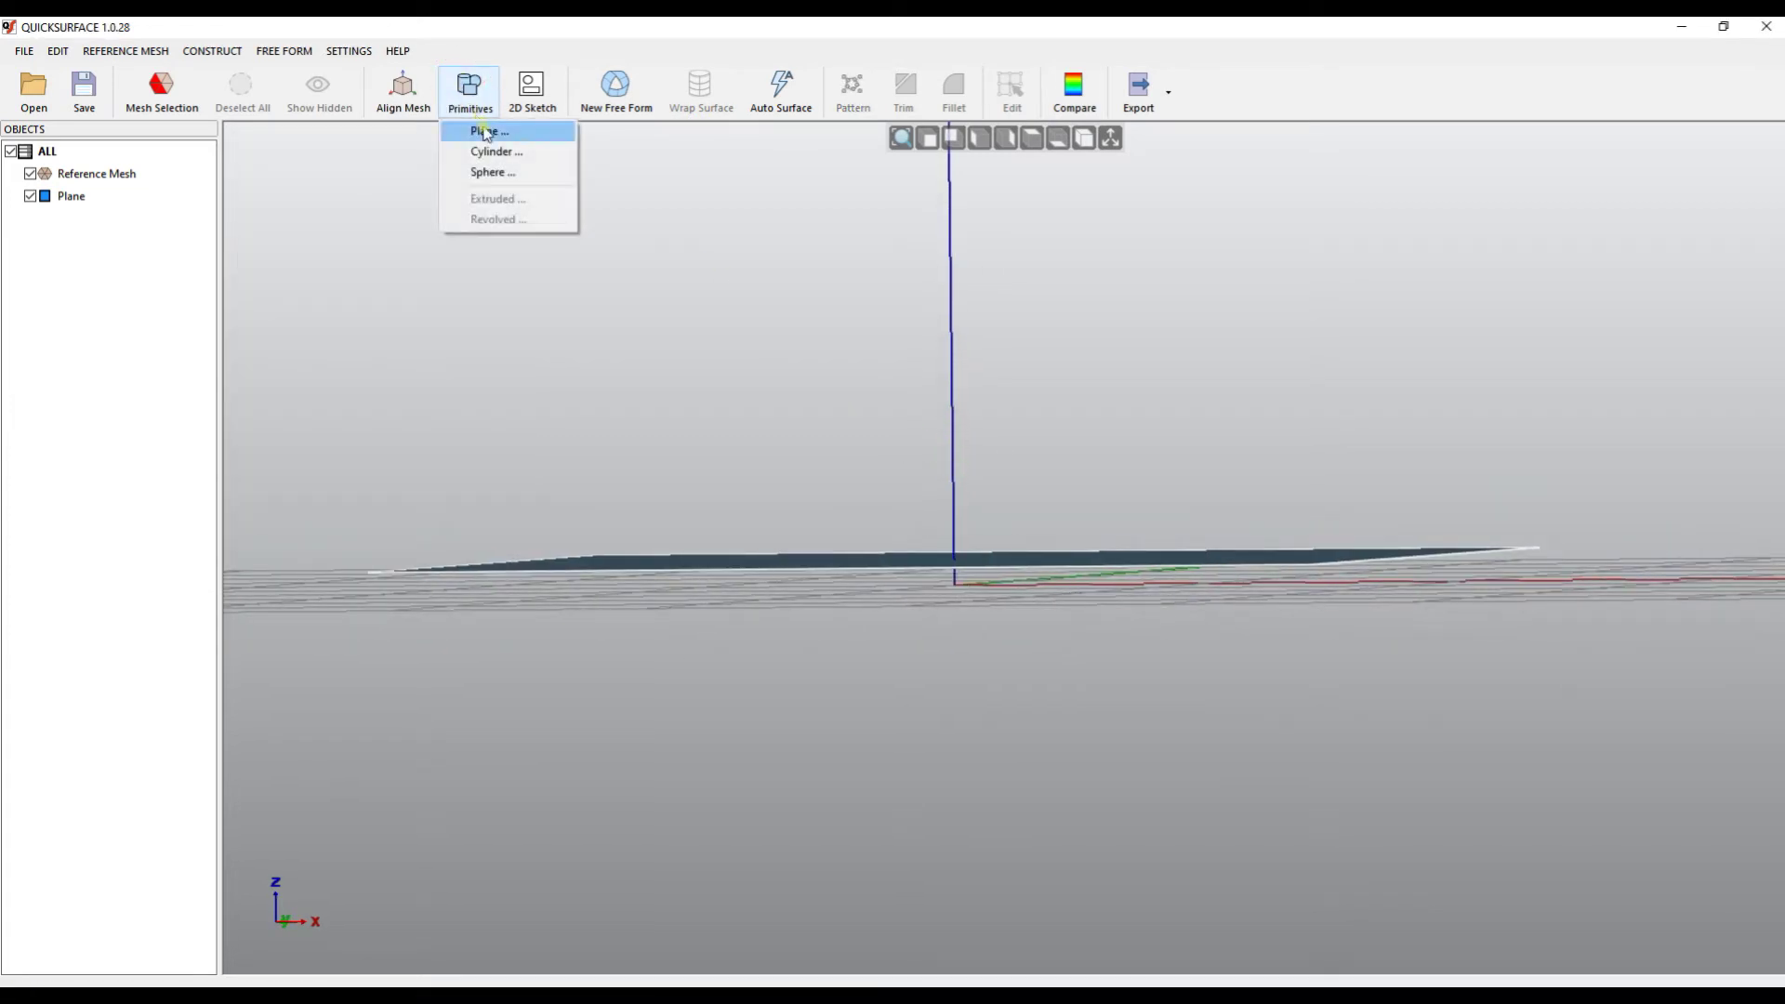
click(484, 132)
click(288, 275)
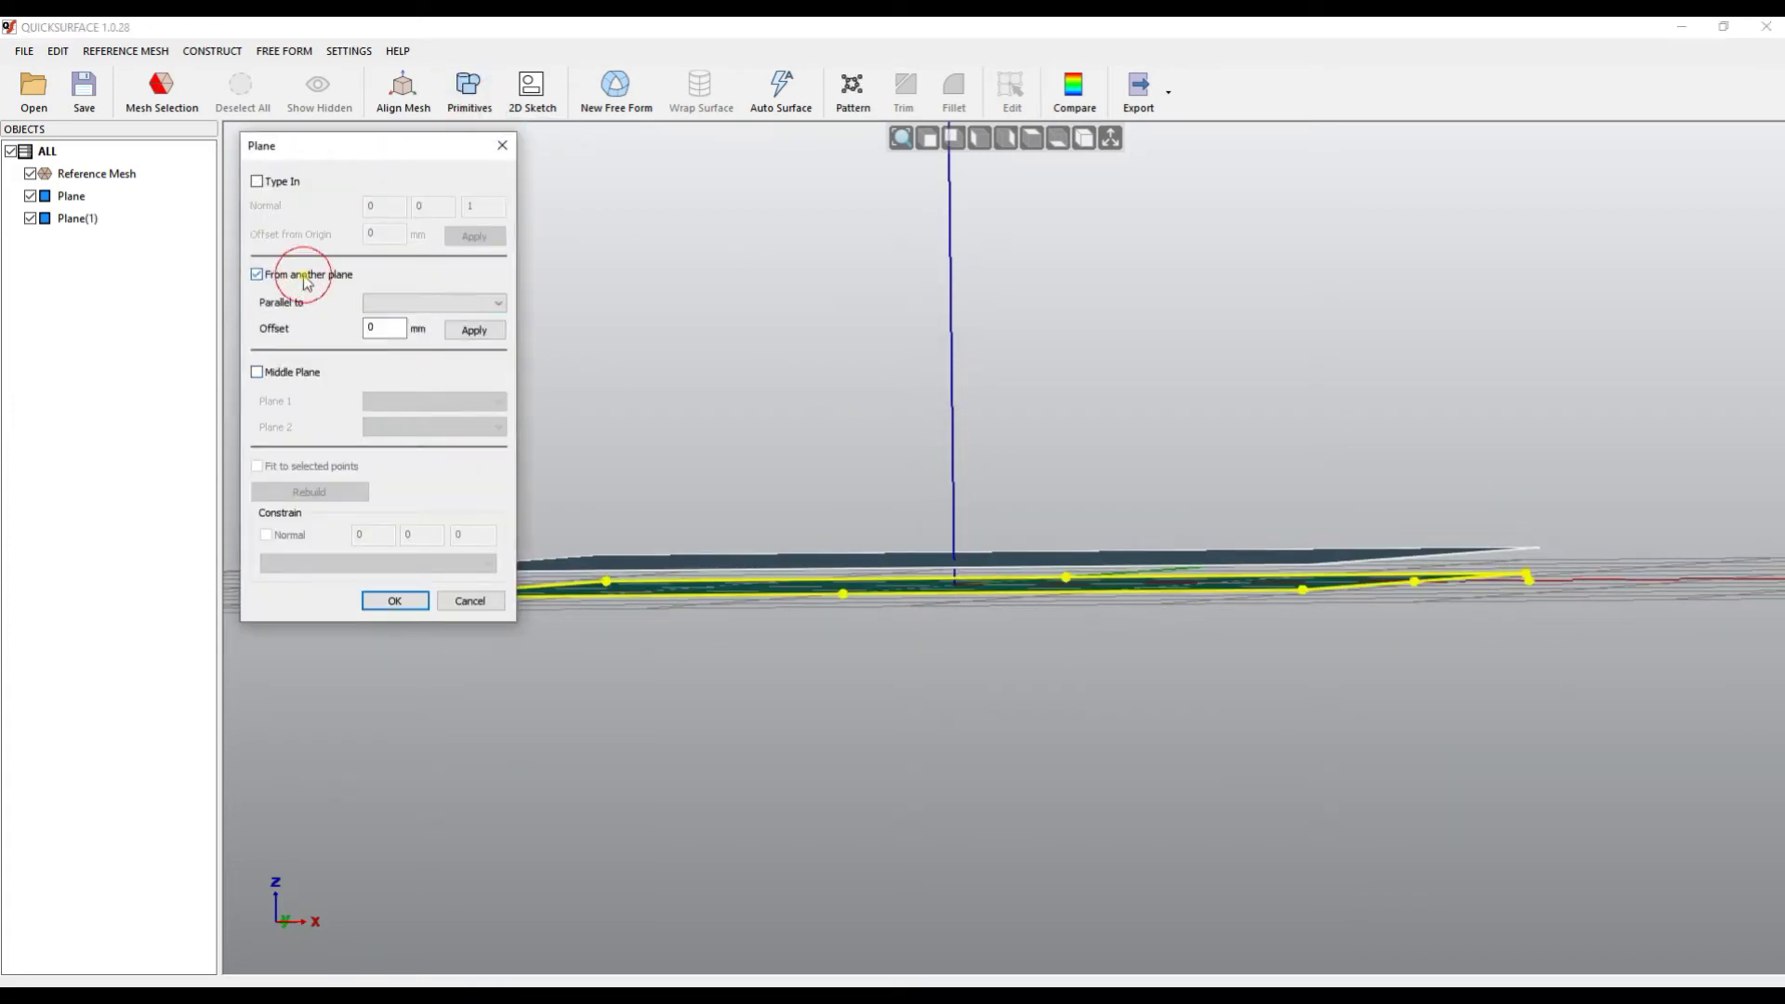
click(423, 302)
click(409, 356)
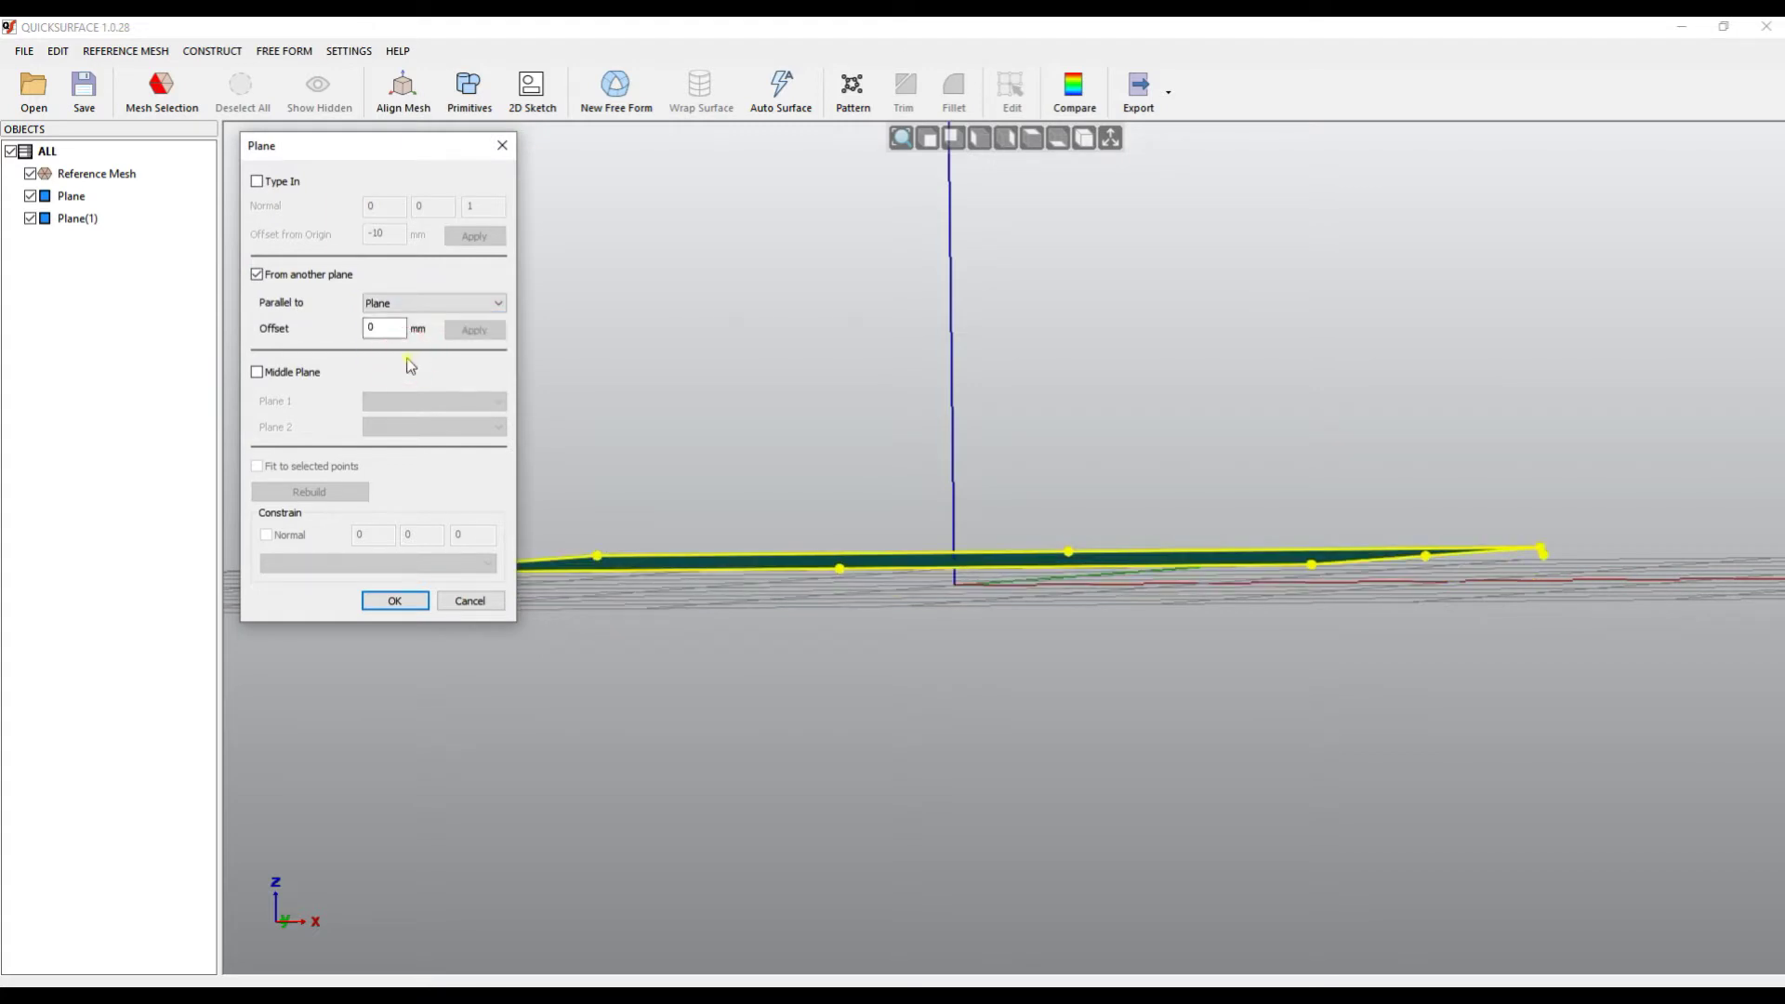
Offset the second plane 50 mm from the first plane and accept it
double_click(404, 337)
text(50)
click(476, 331)
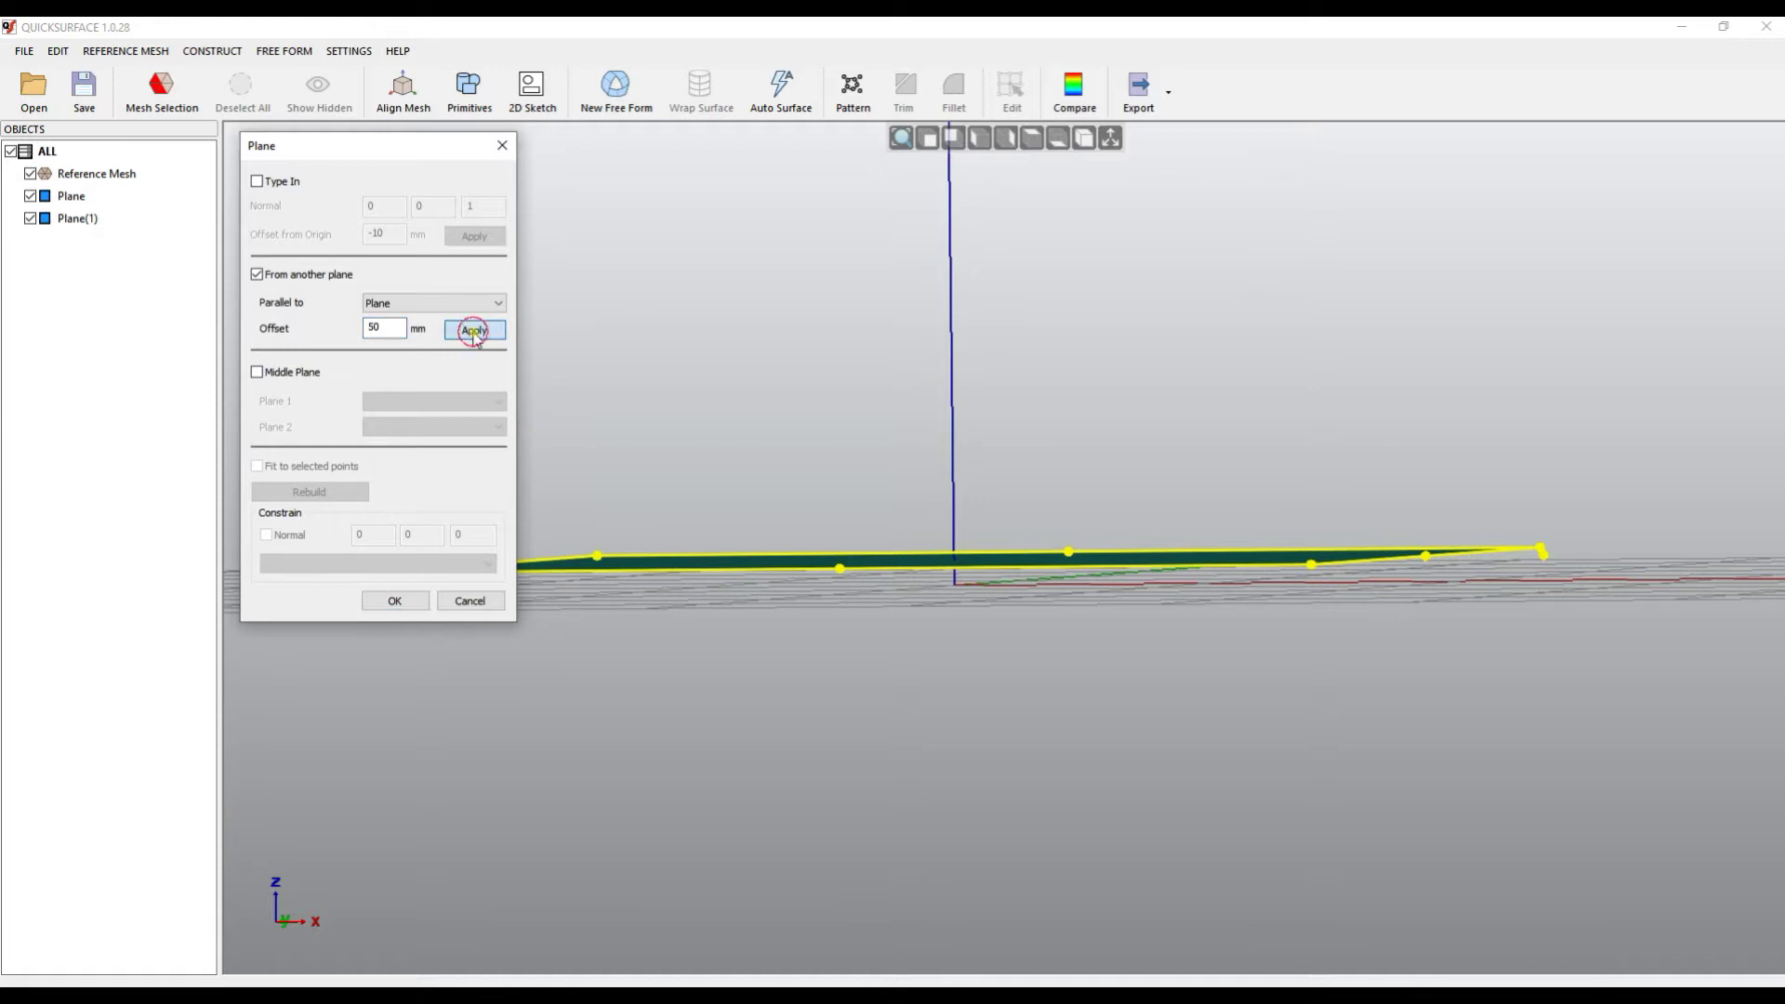
right_drag(1108, 539, 957, 585)
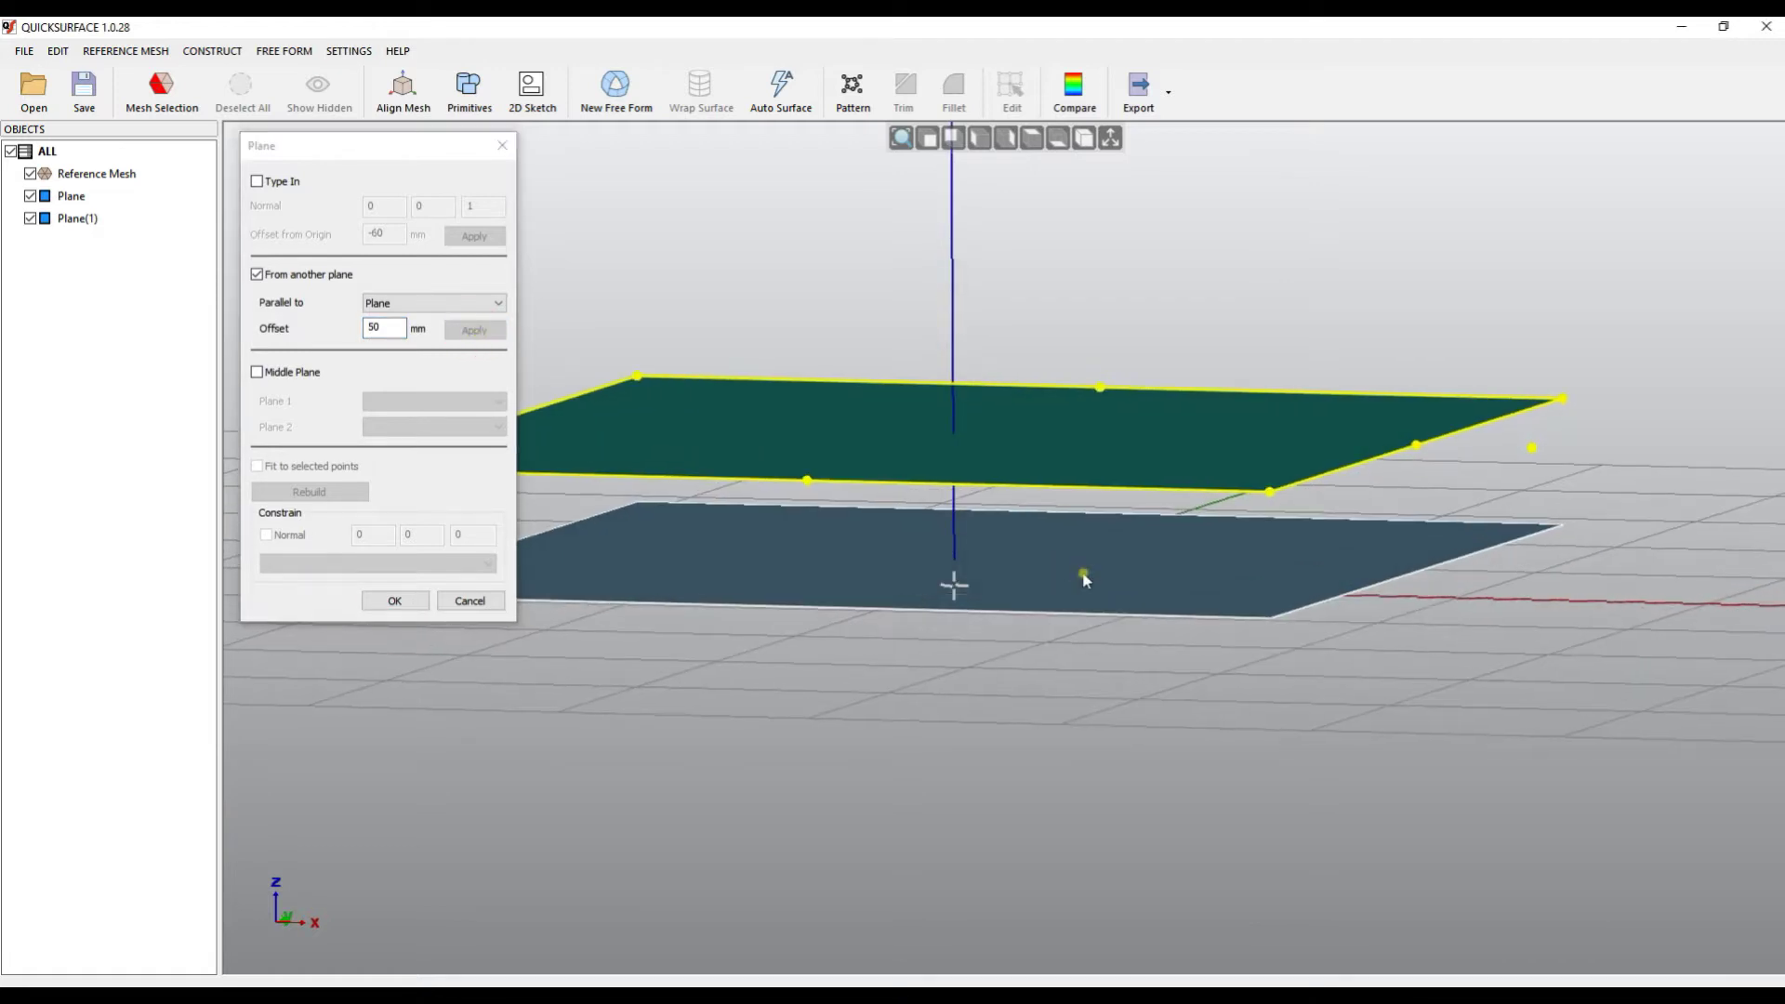
click(423, 601)
right_drag(443, 597, 769, 465)
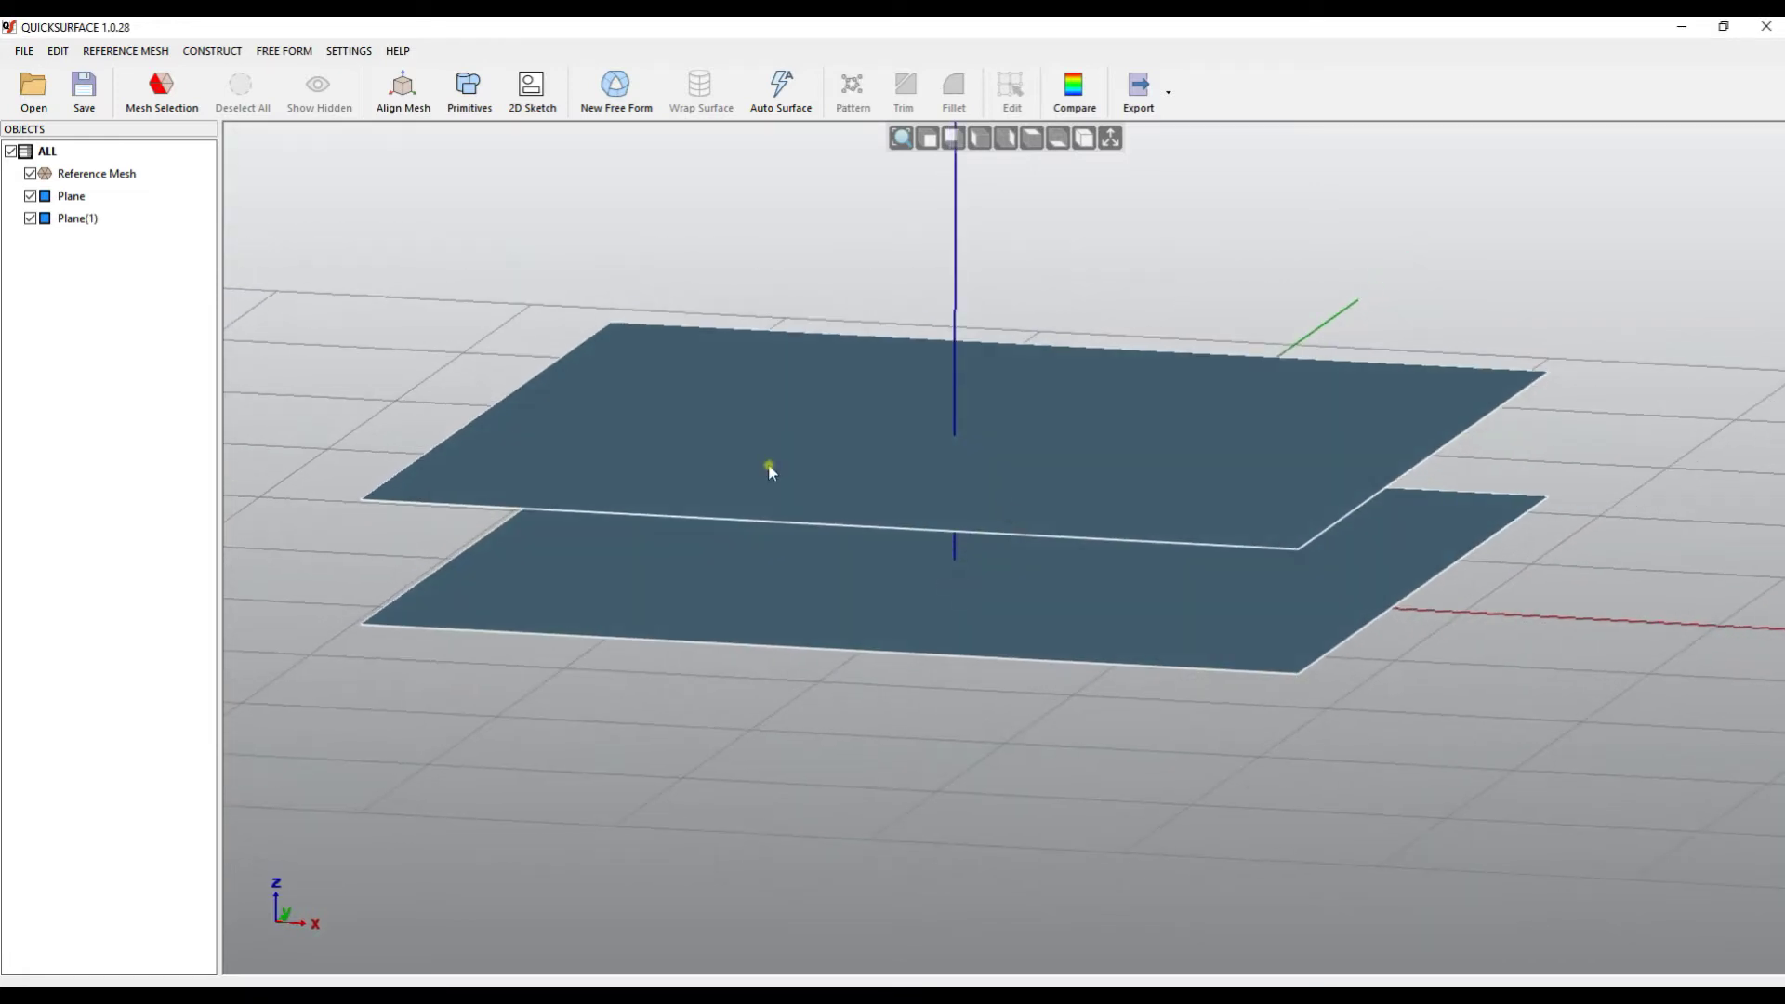
Edit the first plane so its offset from Bottom (OXY) is 10 mm, and accept the change
click(75, 203)
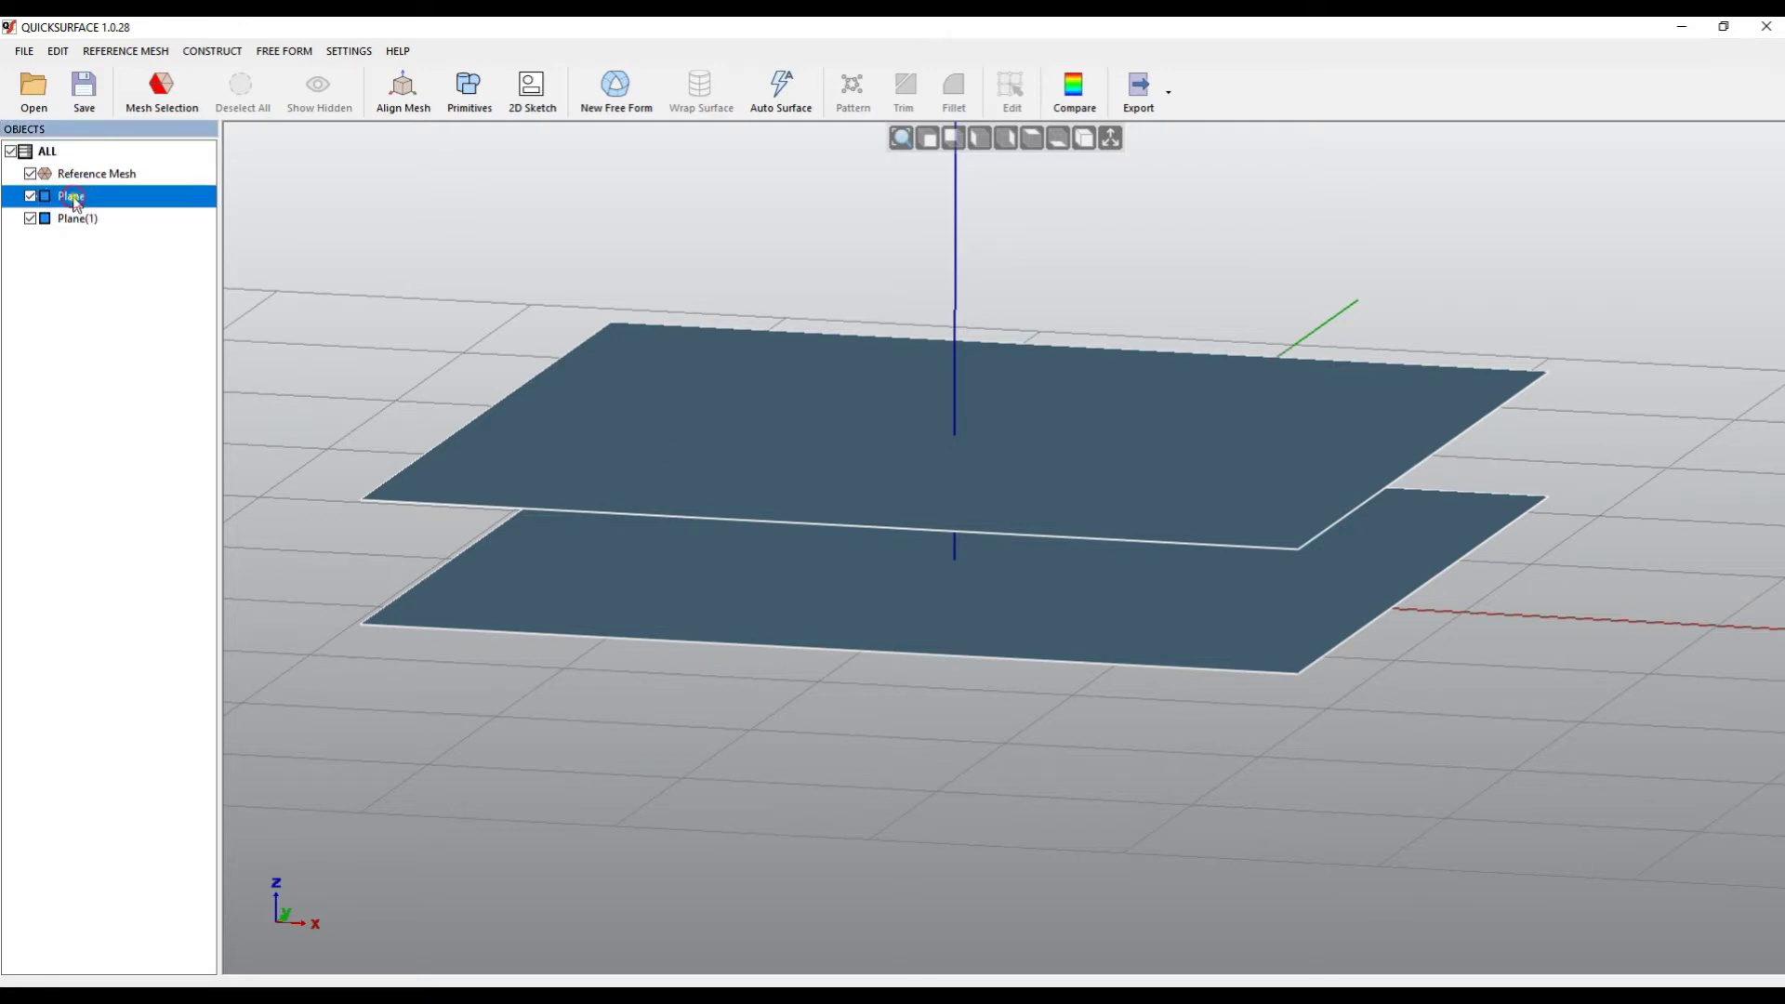
right_click(75, 203)
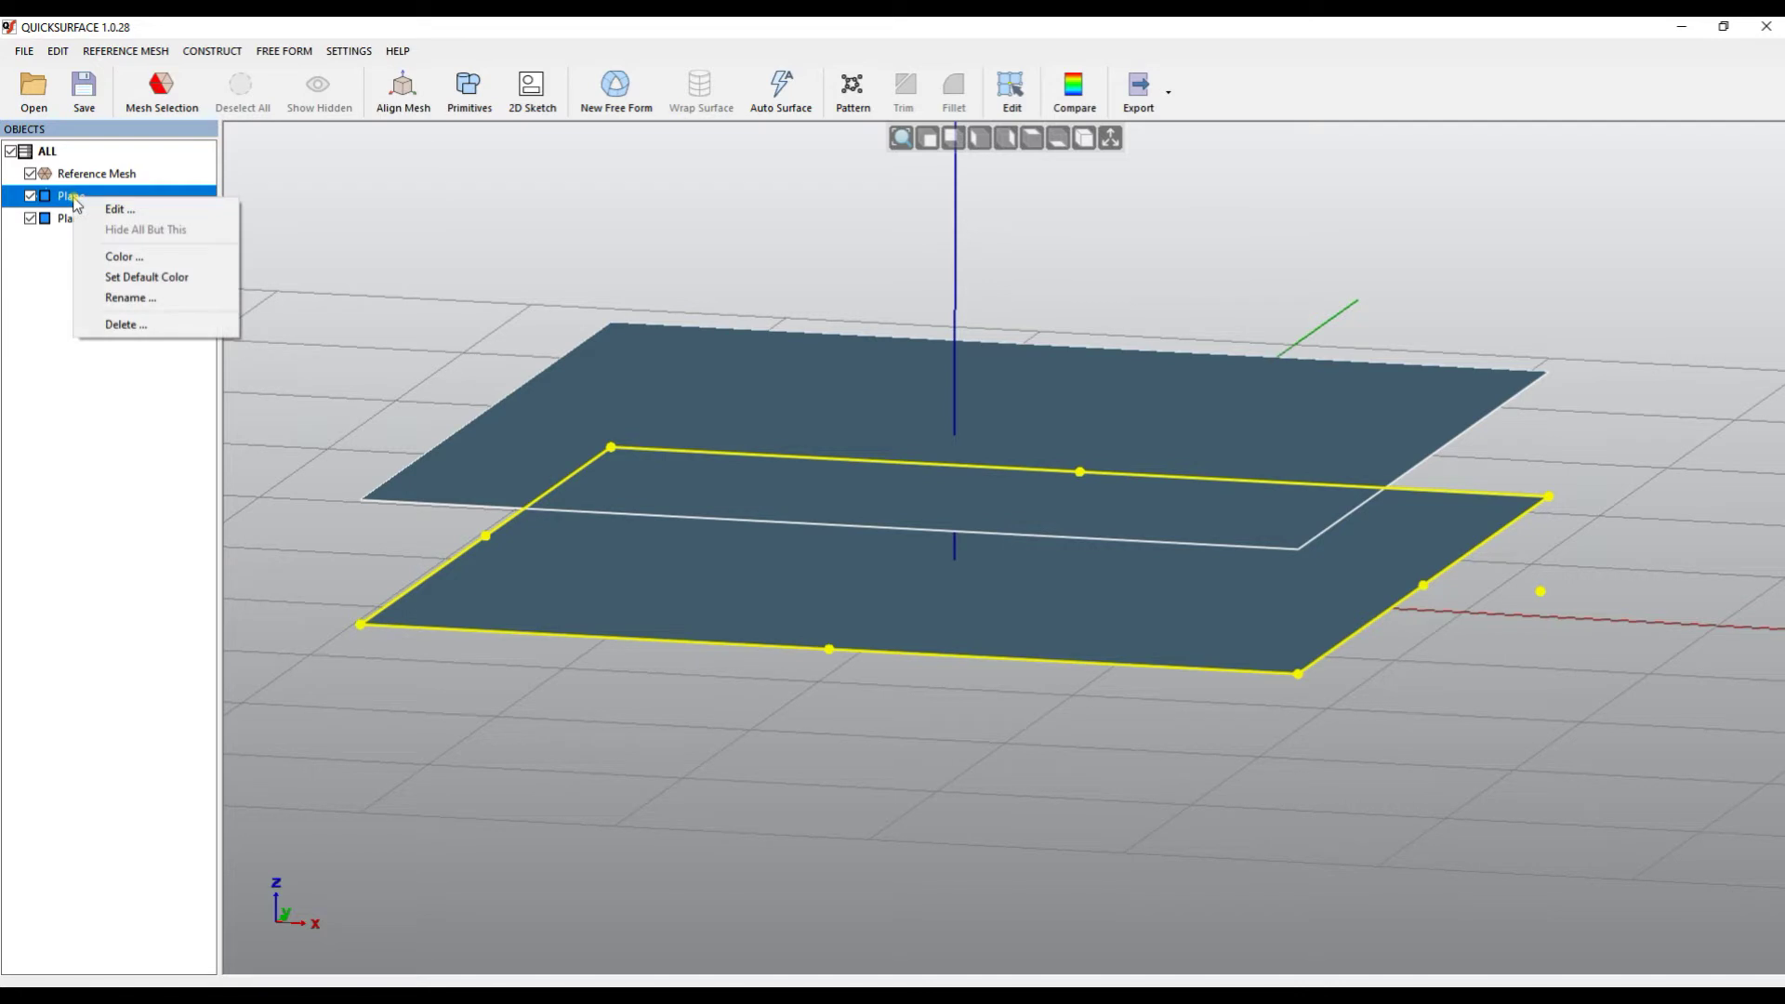
click(111, 209)
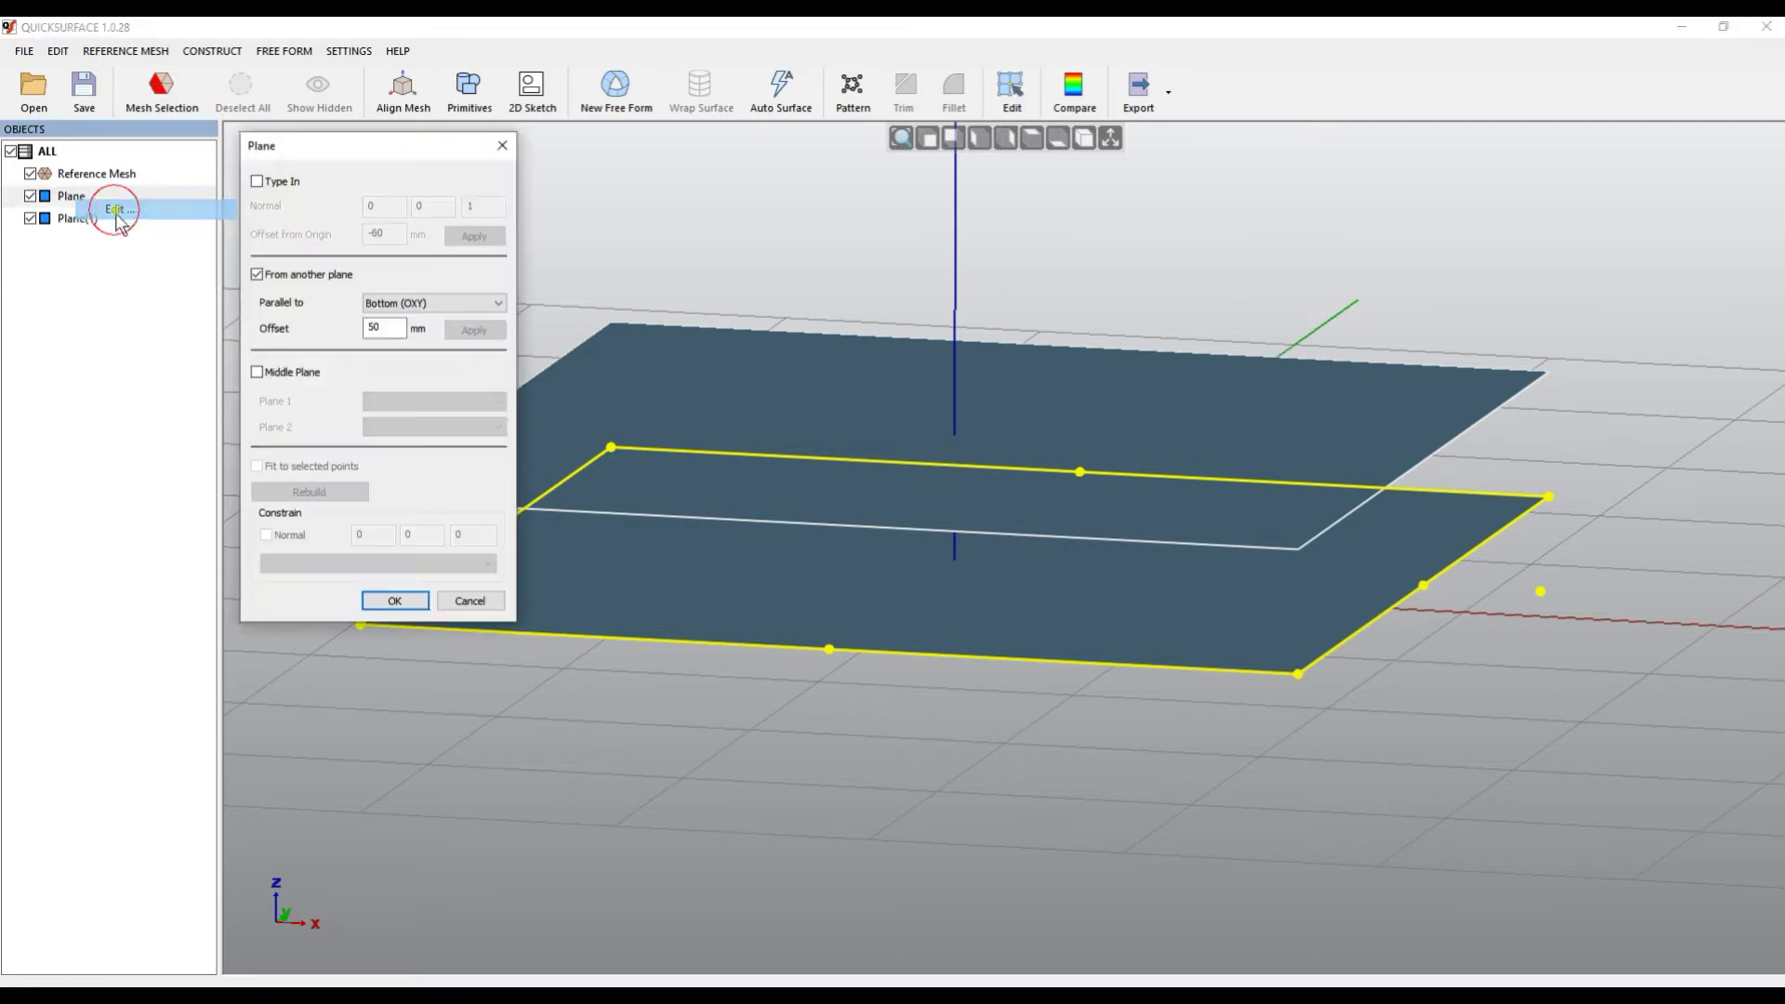
drag(417, 335, 340, 336)
text(10)
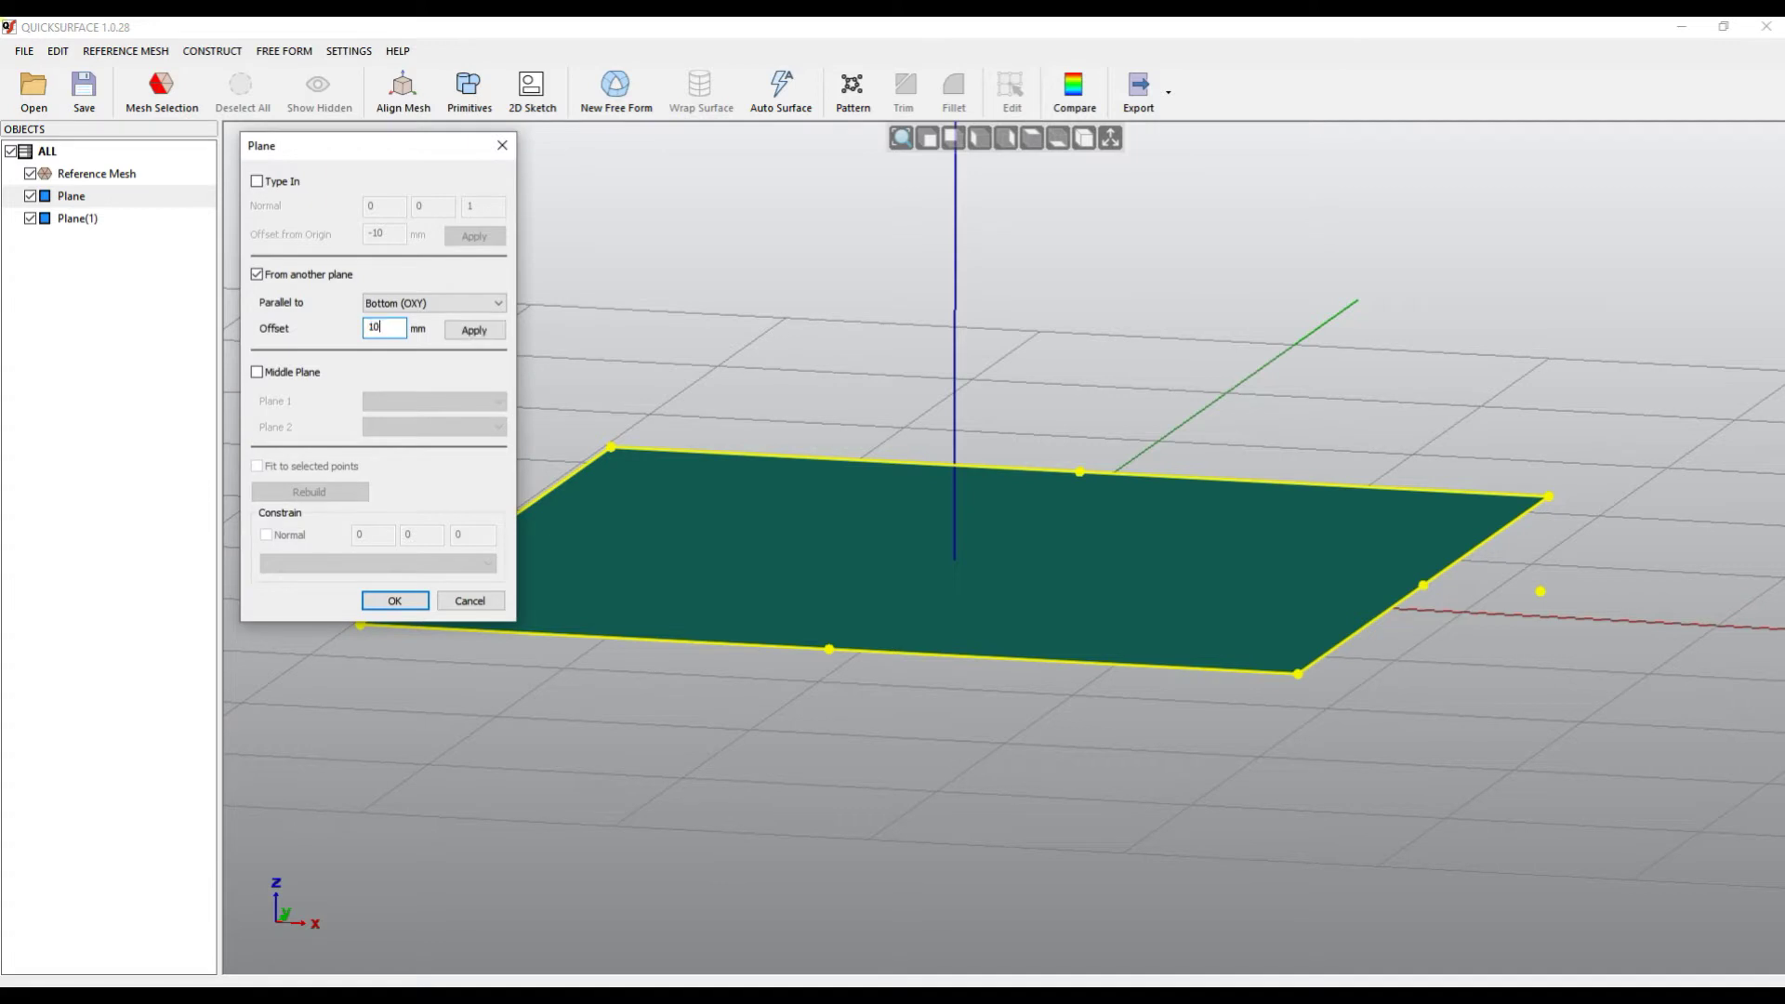
click(474, 330)
right_drag(1001, 526, 1052, 443)
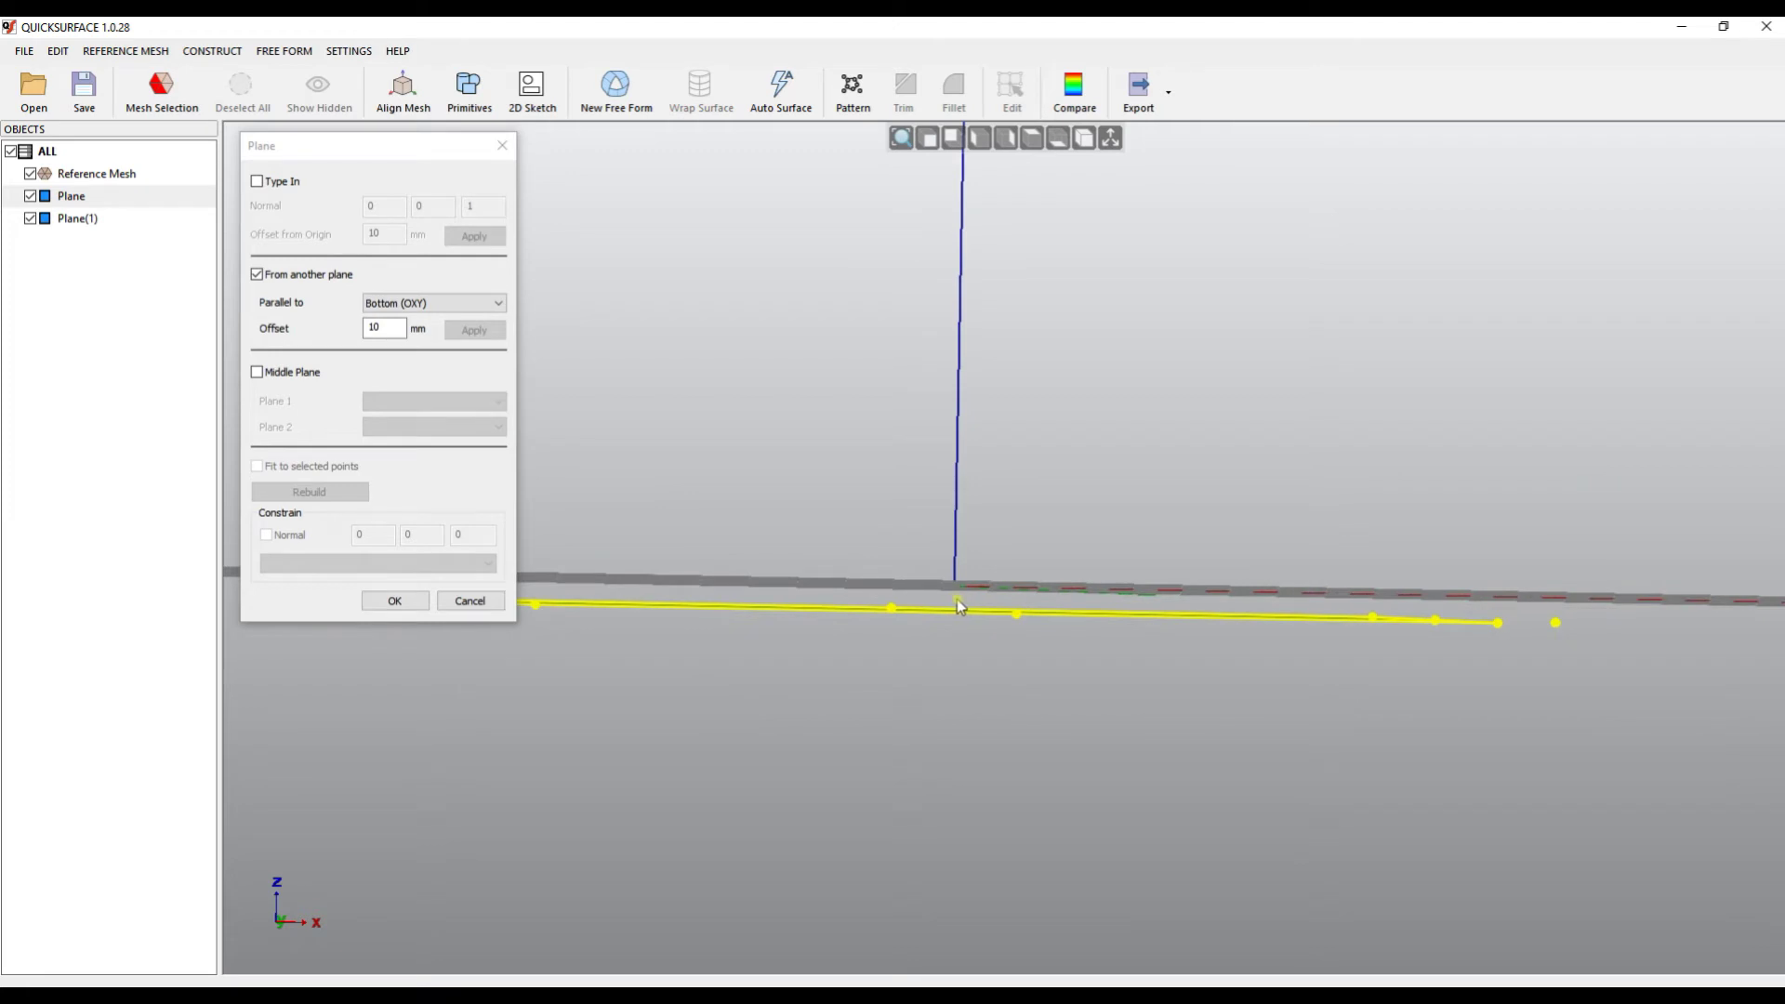
click(399, 602)
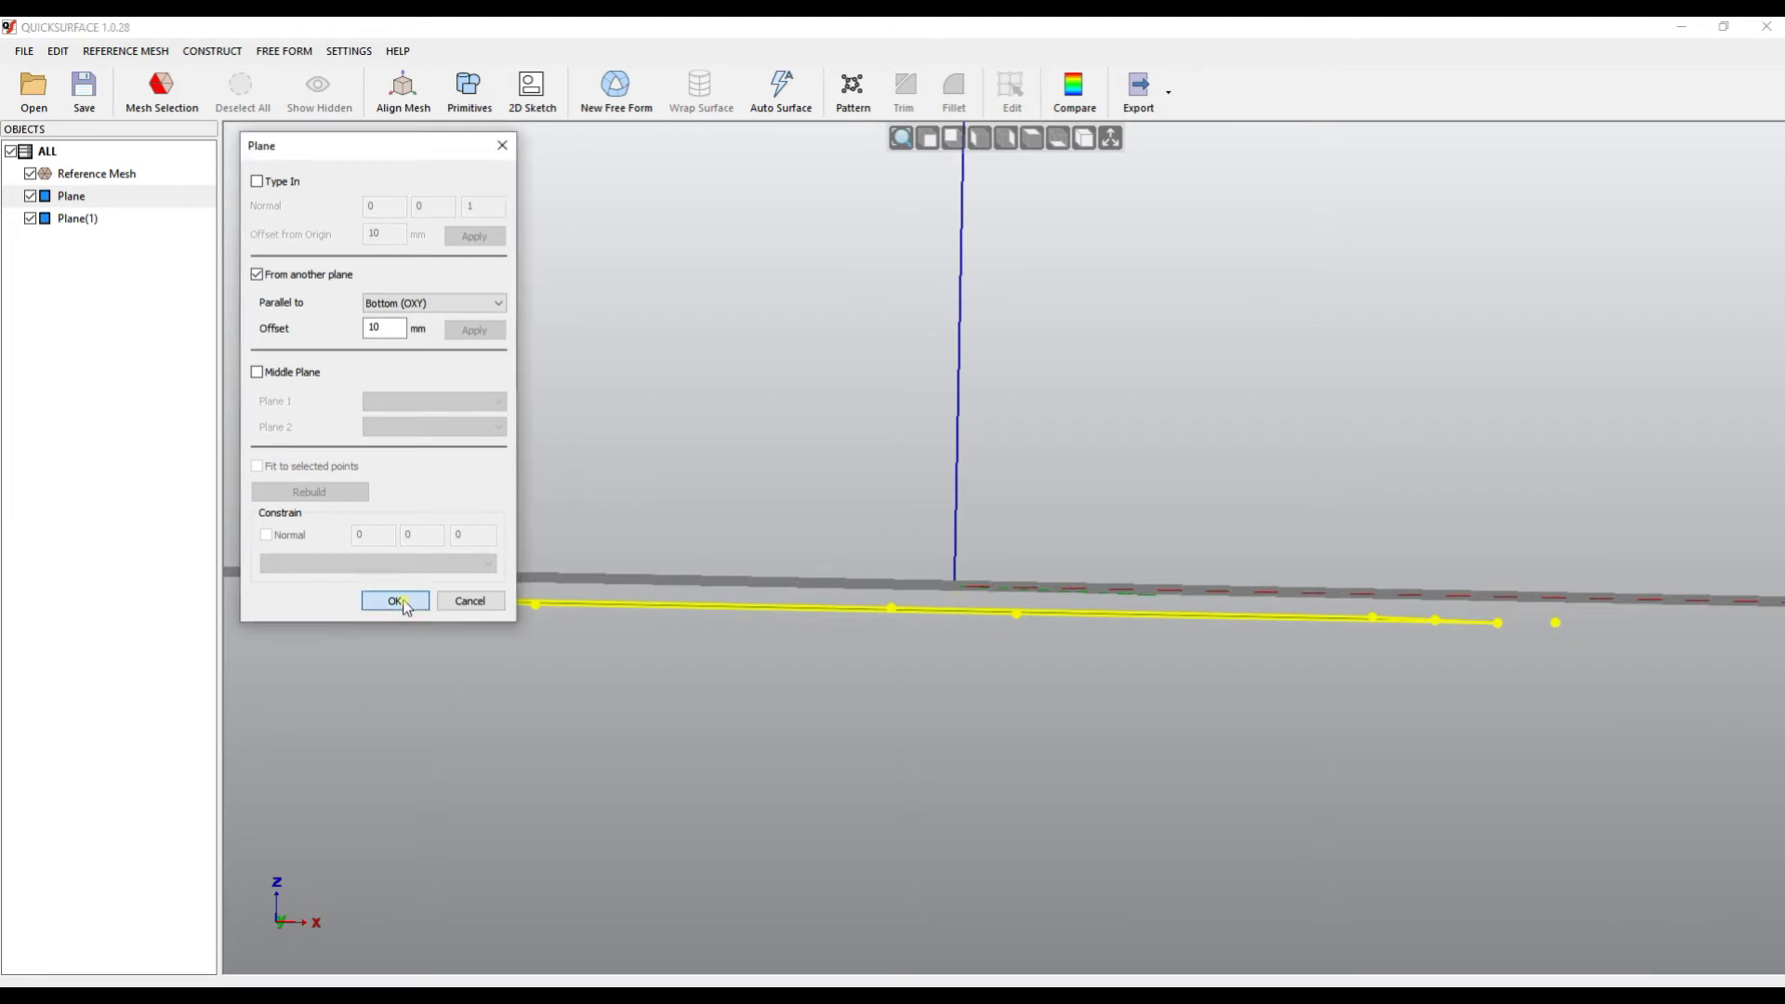
Examine the two parallel planes from the side and the flat end face of the reference mesh
right_drag(1036, 570, 1023, 589)
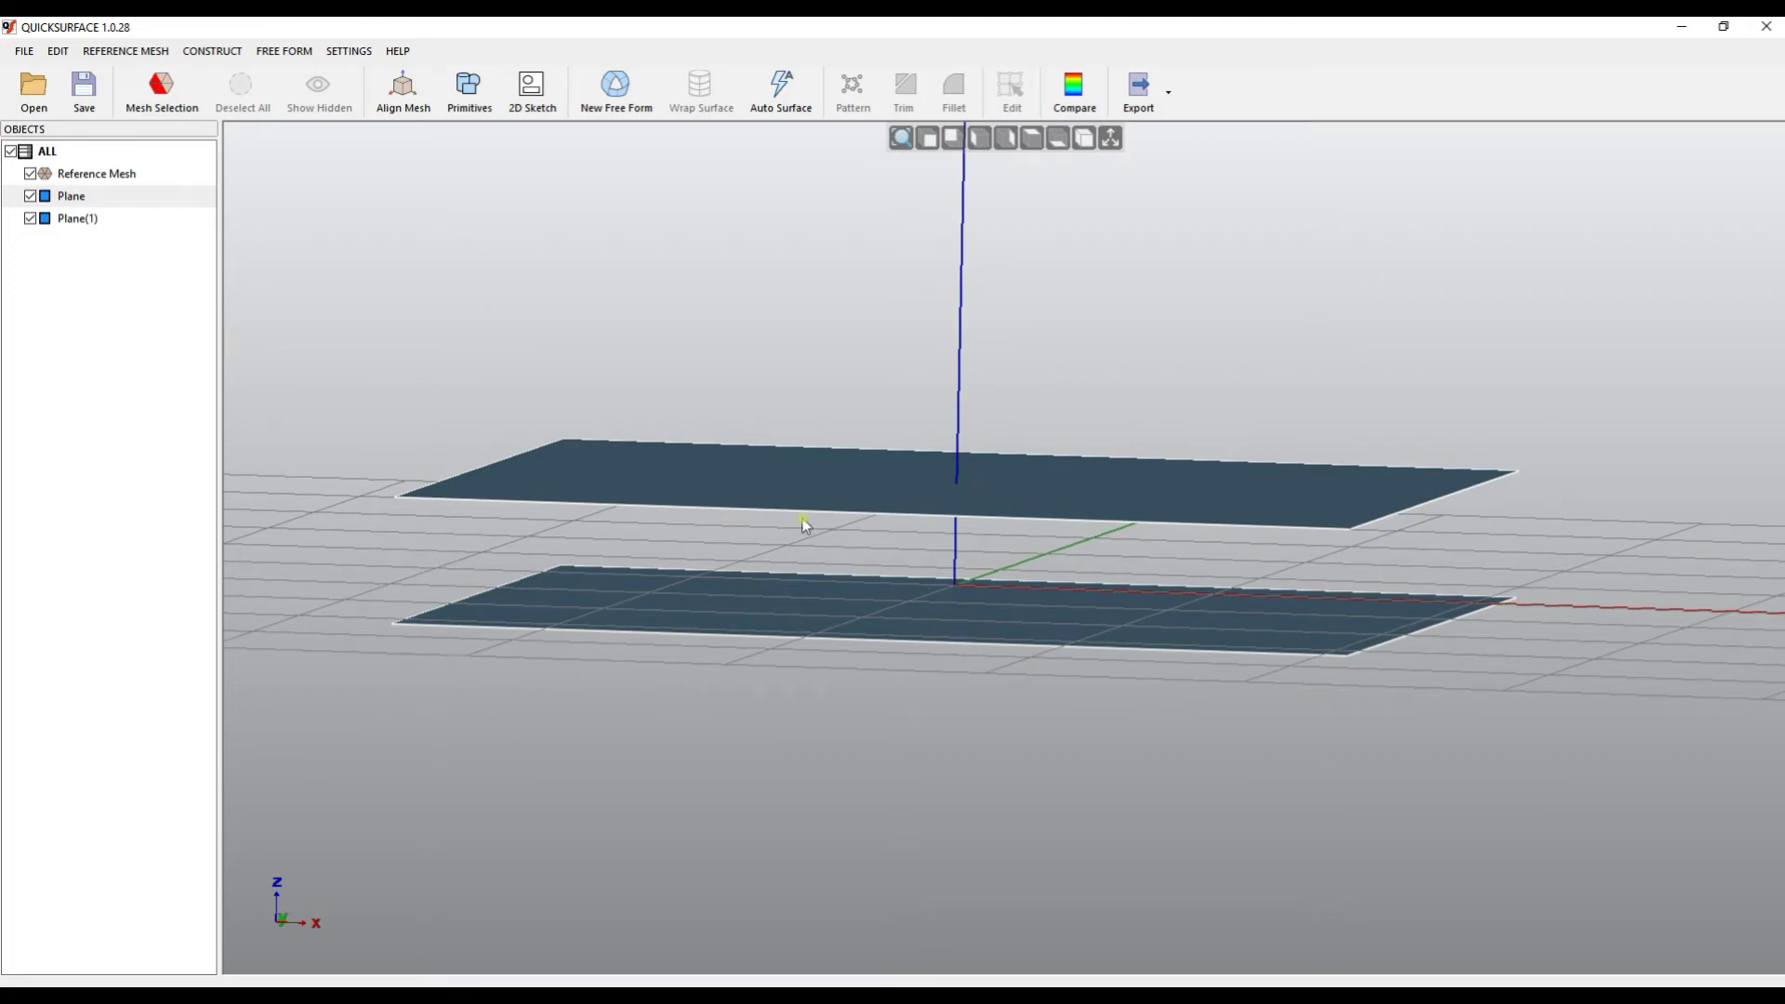
right_drag(983, 592, 1019, 553)
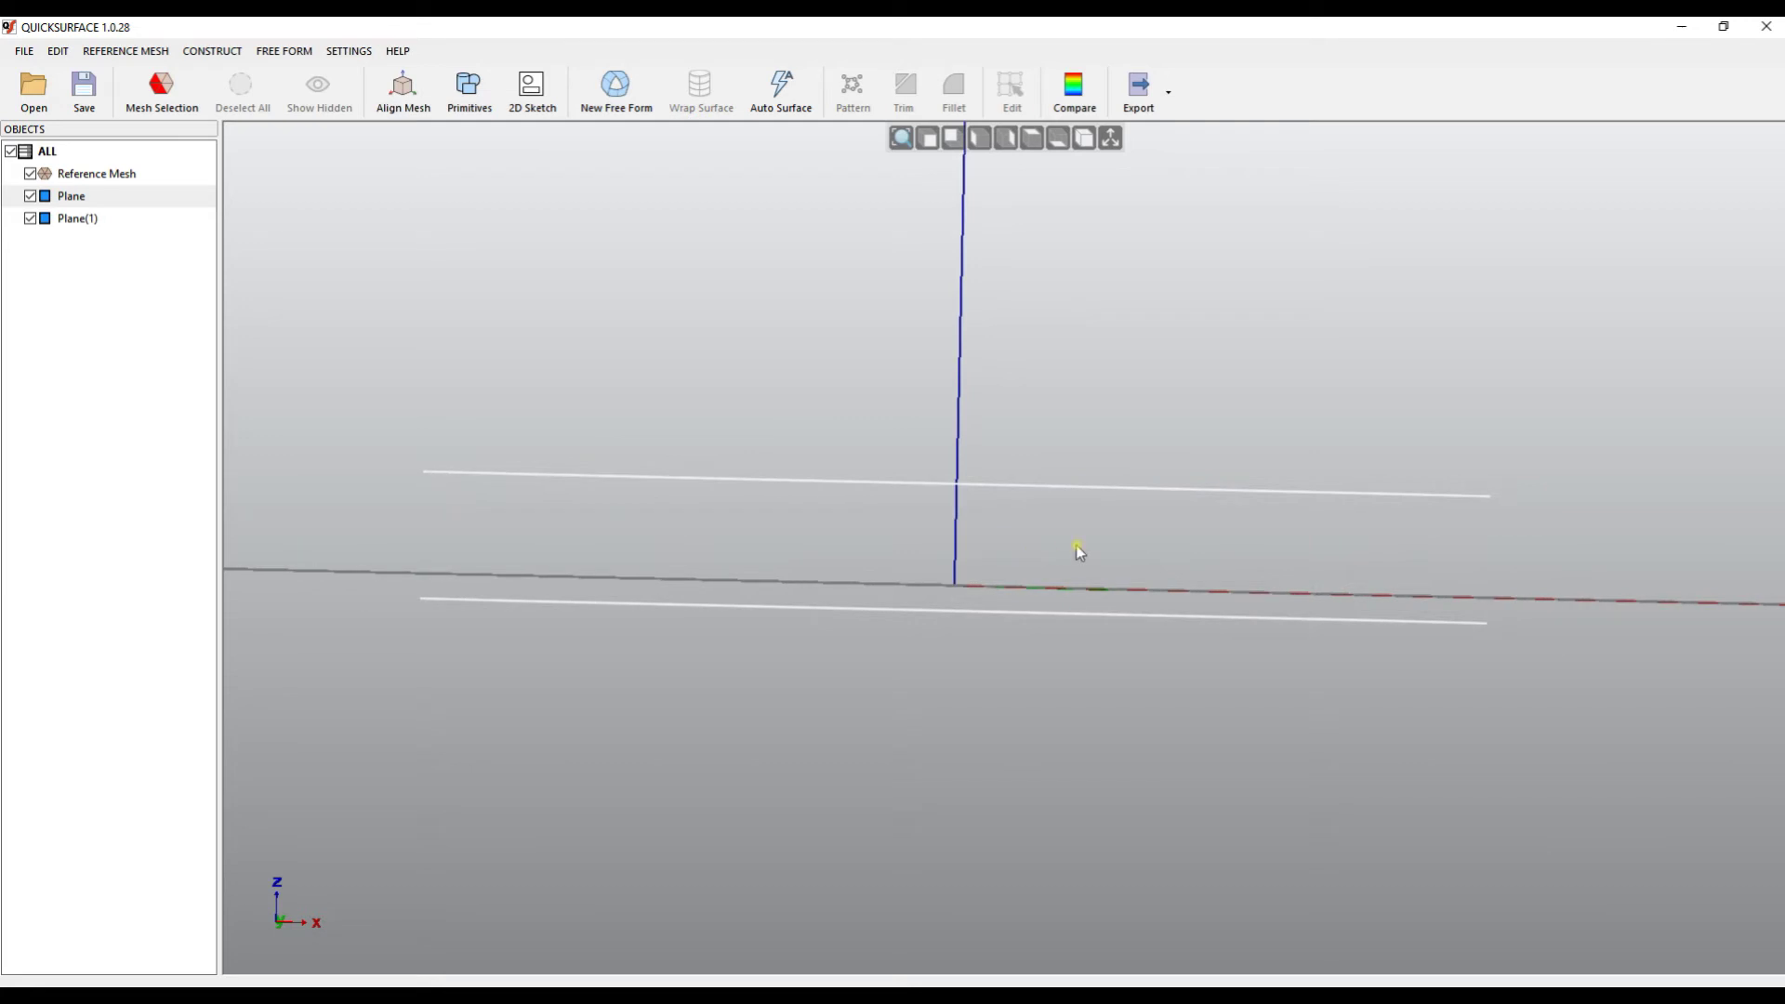
right_drag(1132, 530, 1060, 662)
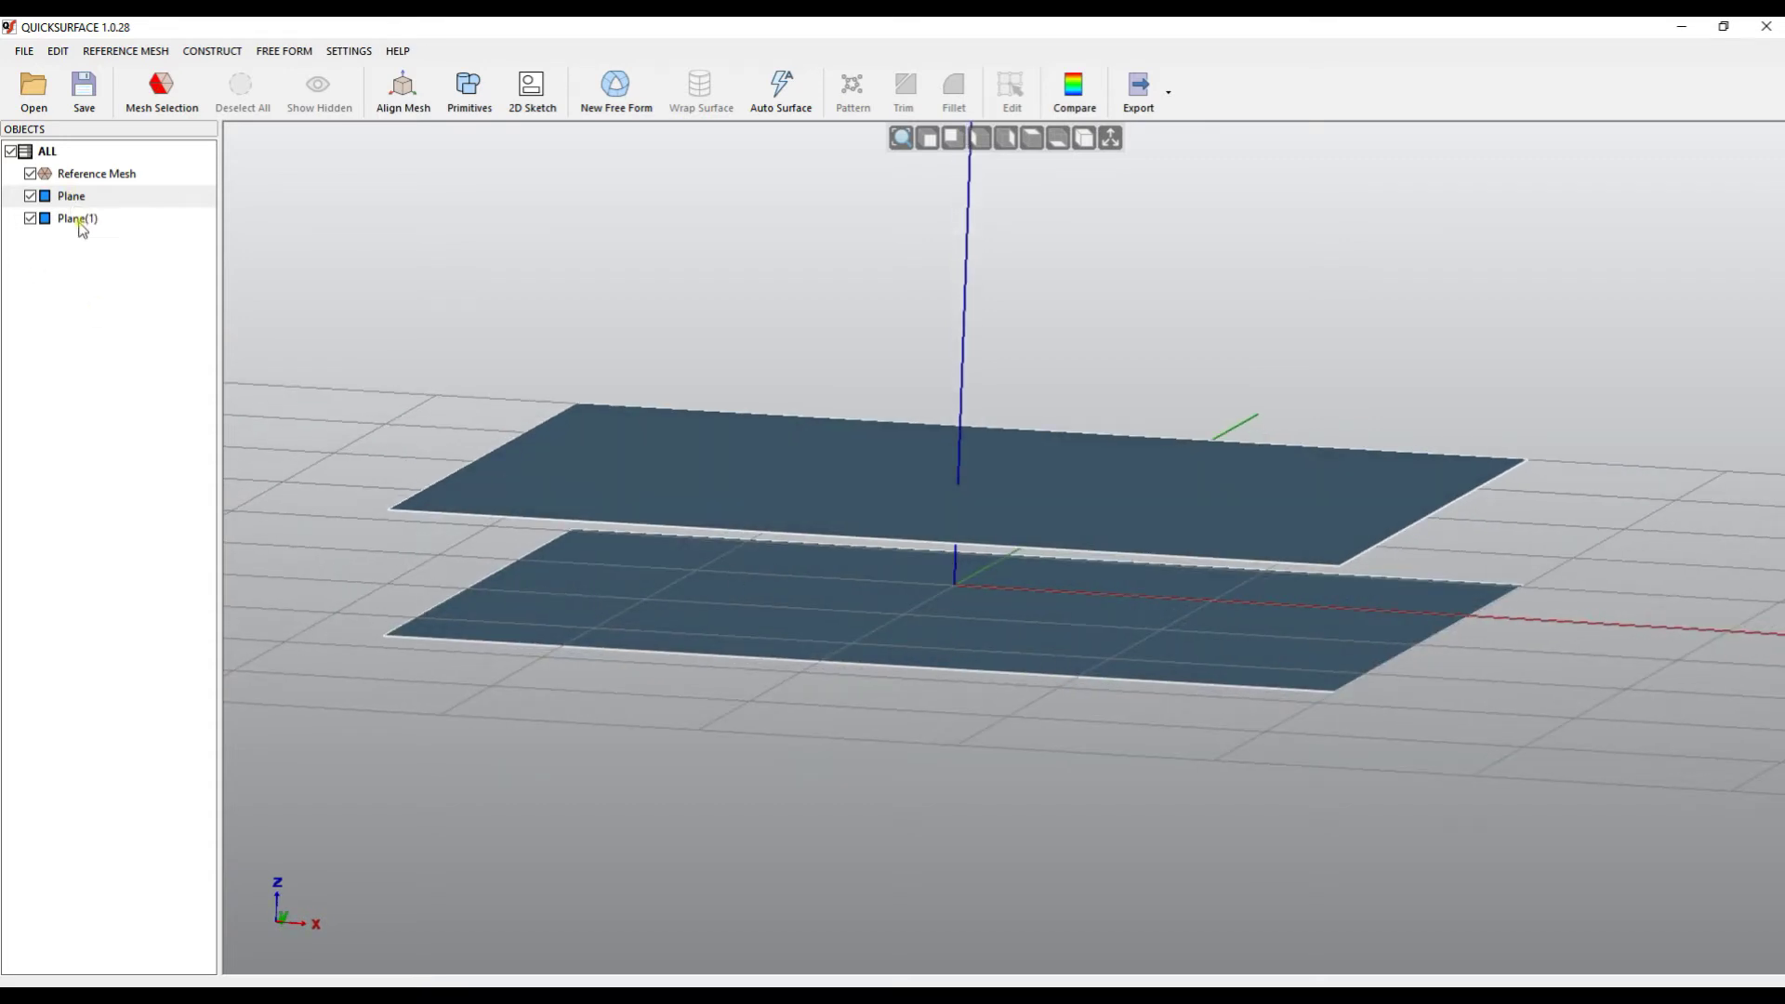
scroll(932, 446, up, 5)
scroll(1030, 516, down, 10)
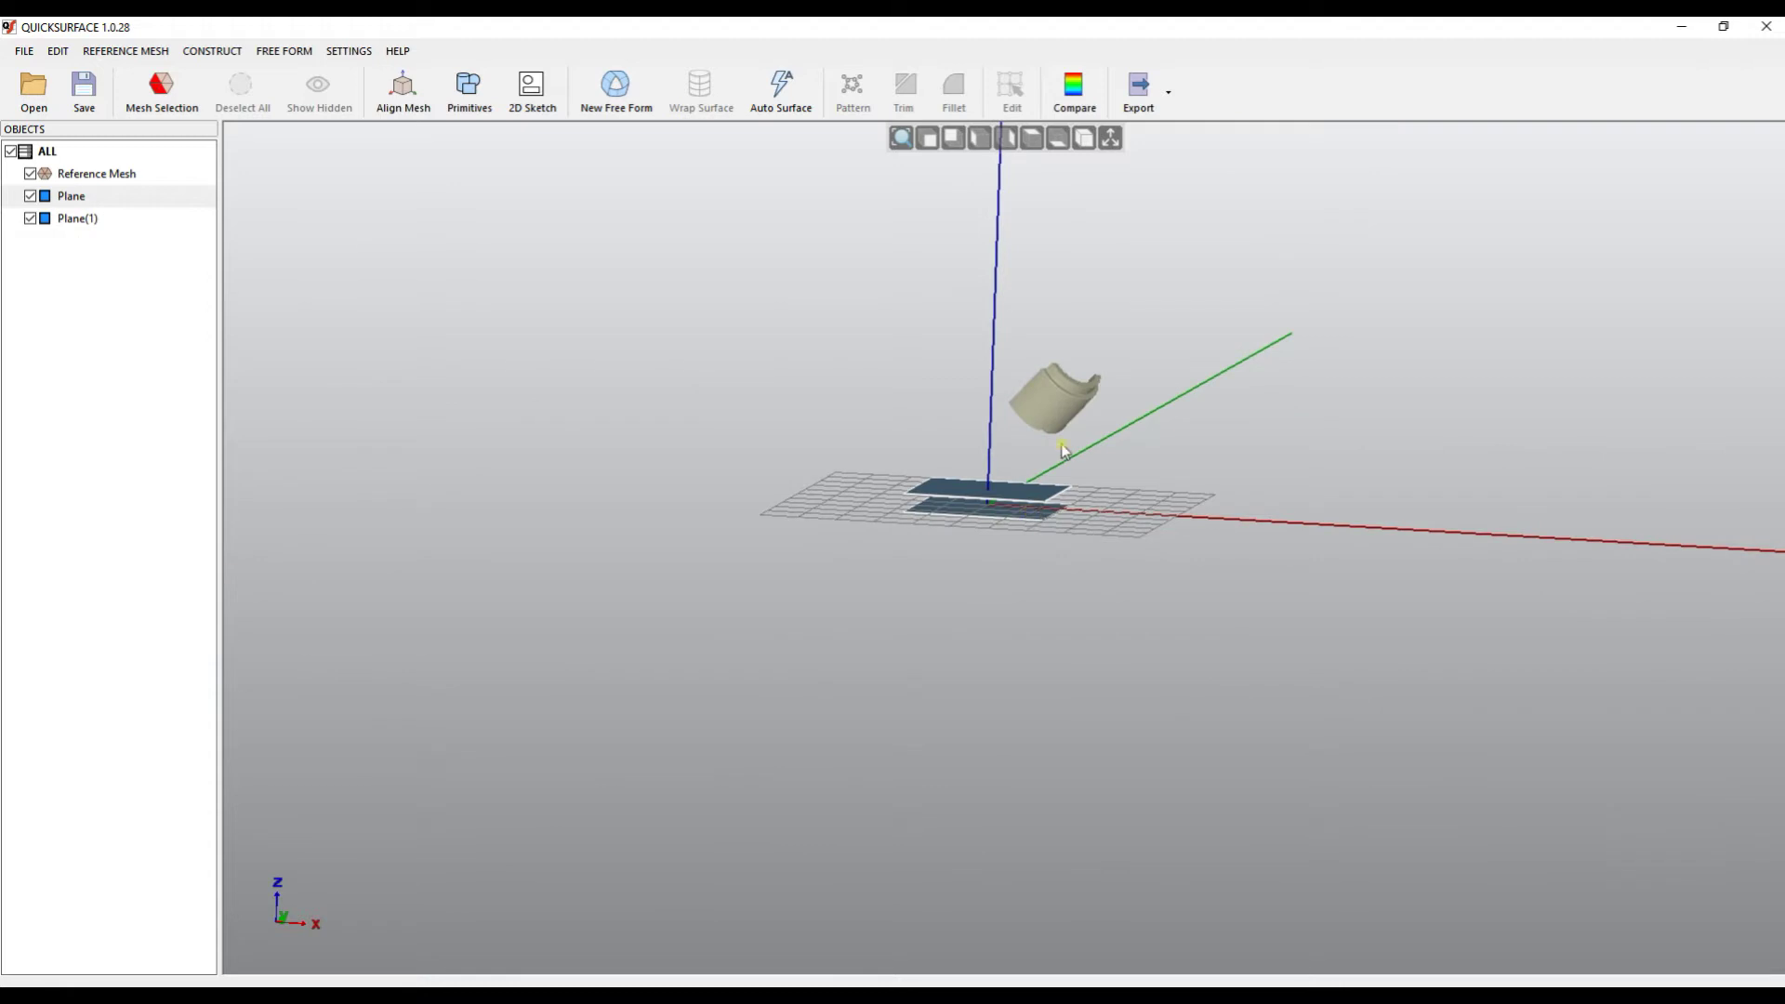
scroll(1029, 514, up, 6)
right_drag(1029, 513, 1107, 546)
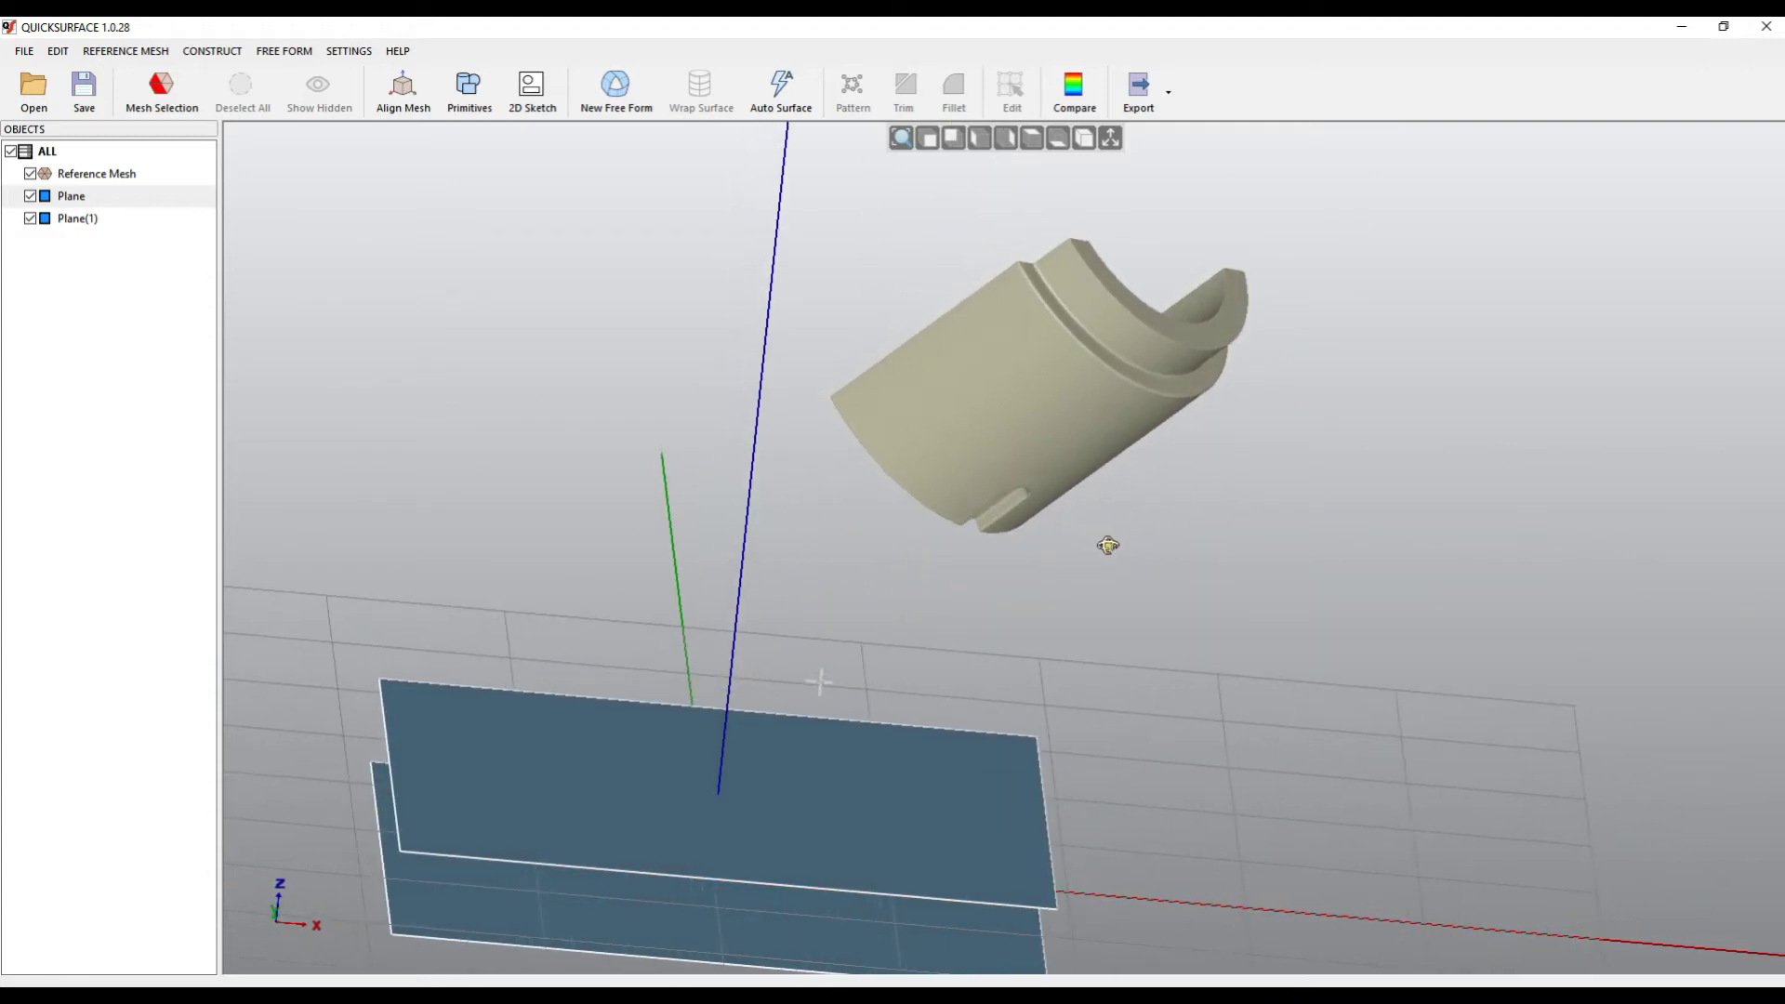
right_drag(996, 476, 1267, 539)
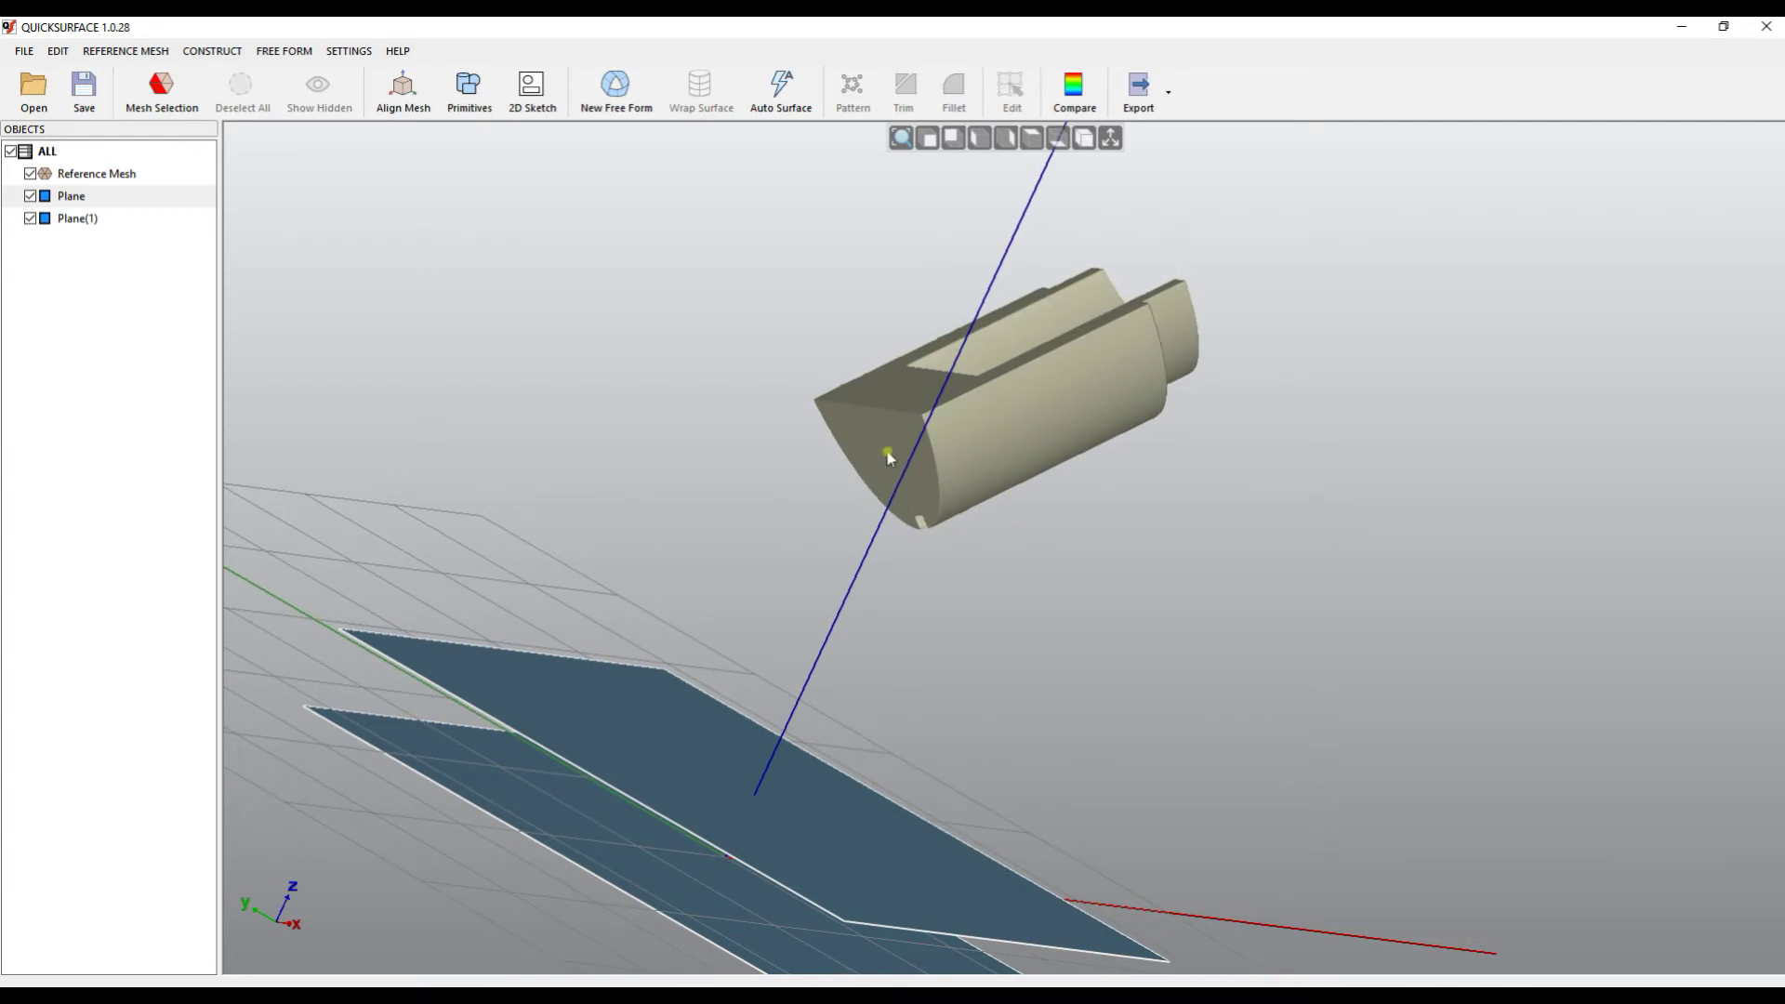
scroll(864, 439, up, 3)
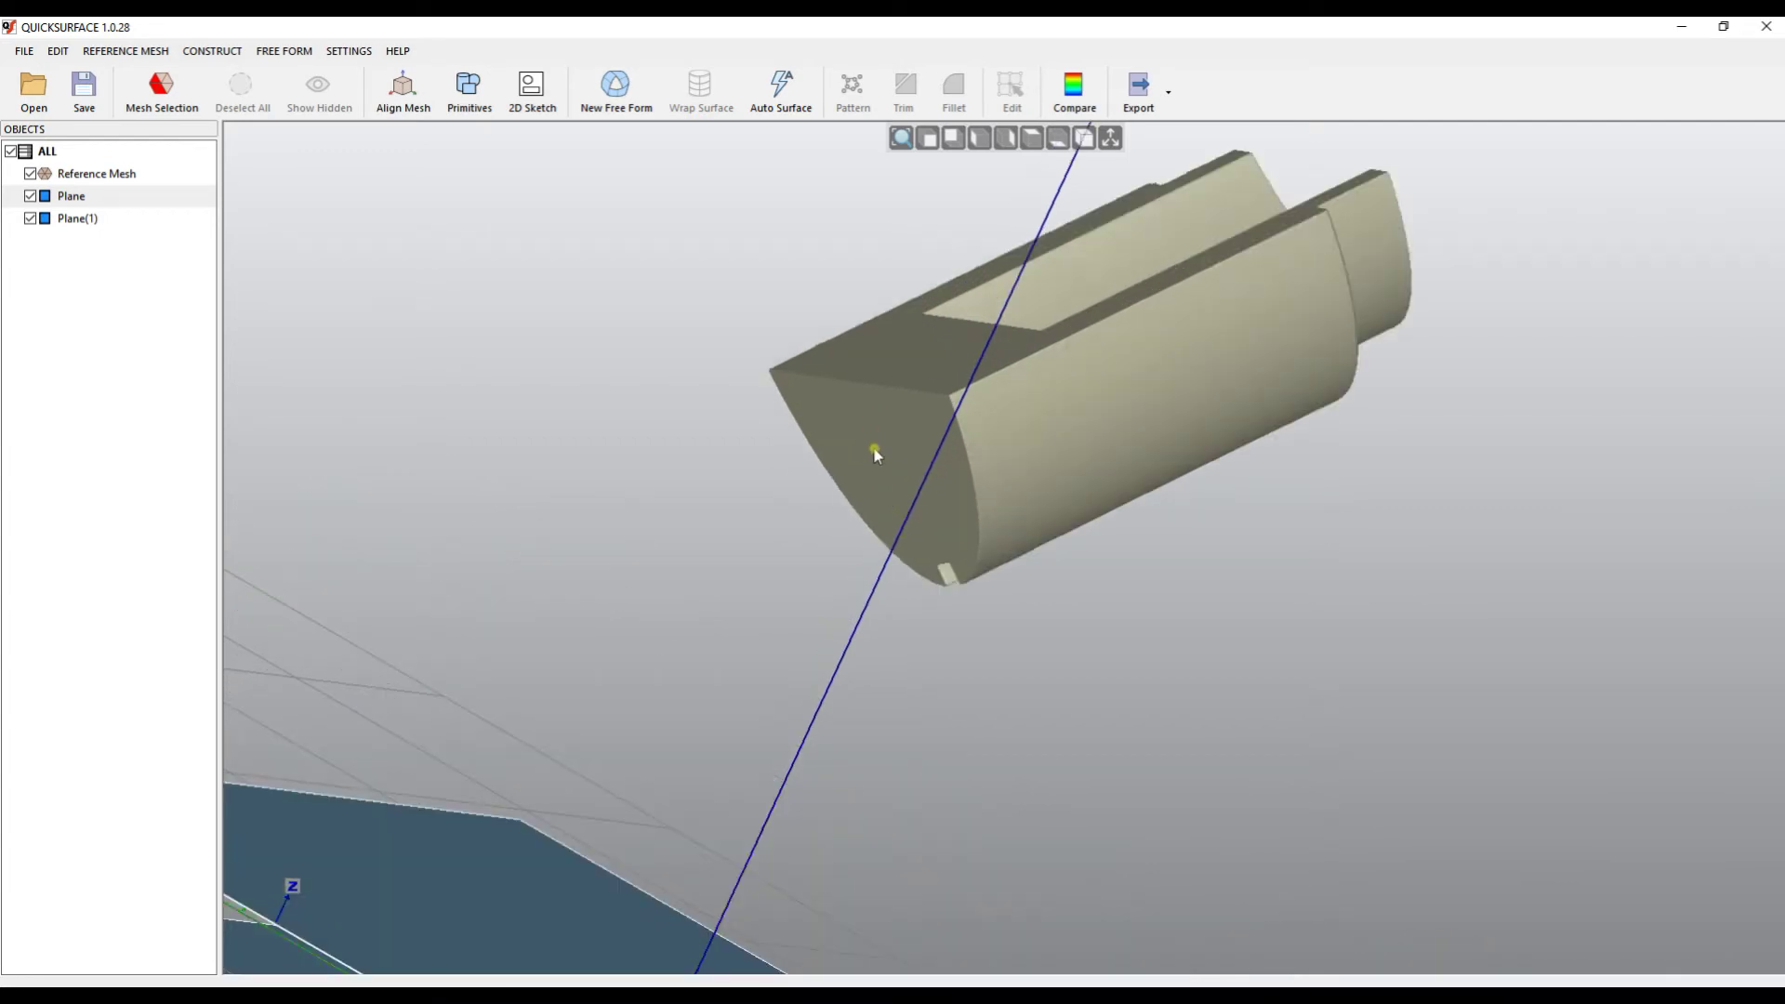
scroll(874, 452, down, 3)
Delete both planes, Plane and Plane(1), from the project
click(72, 201)
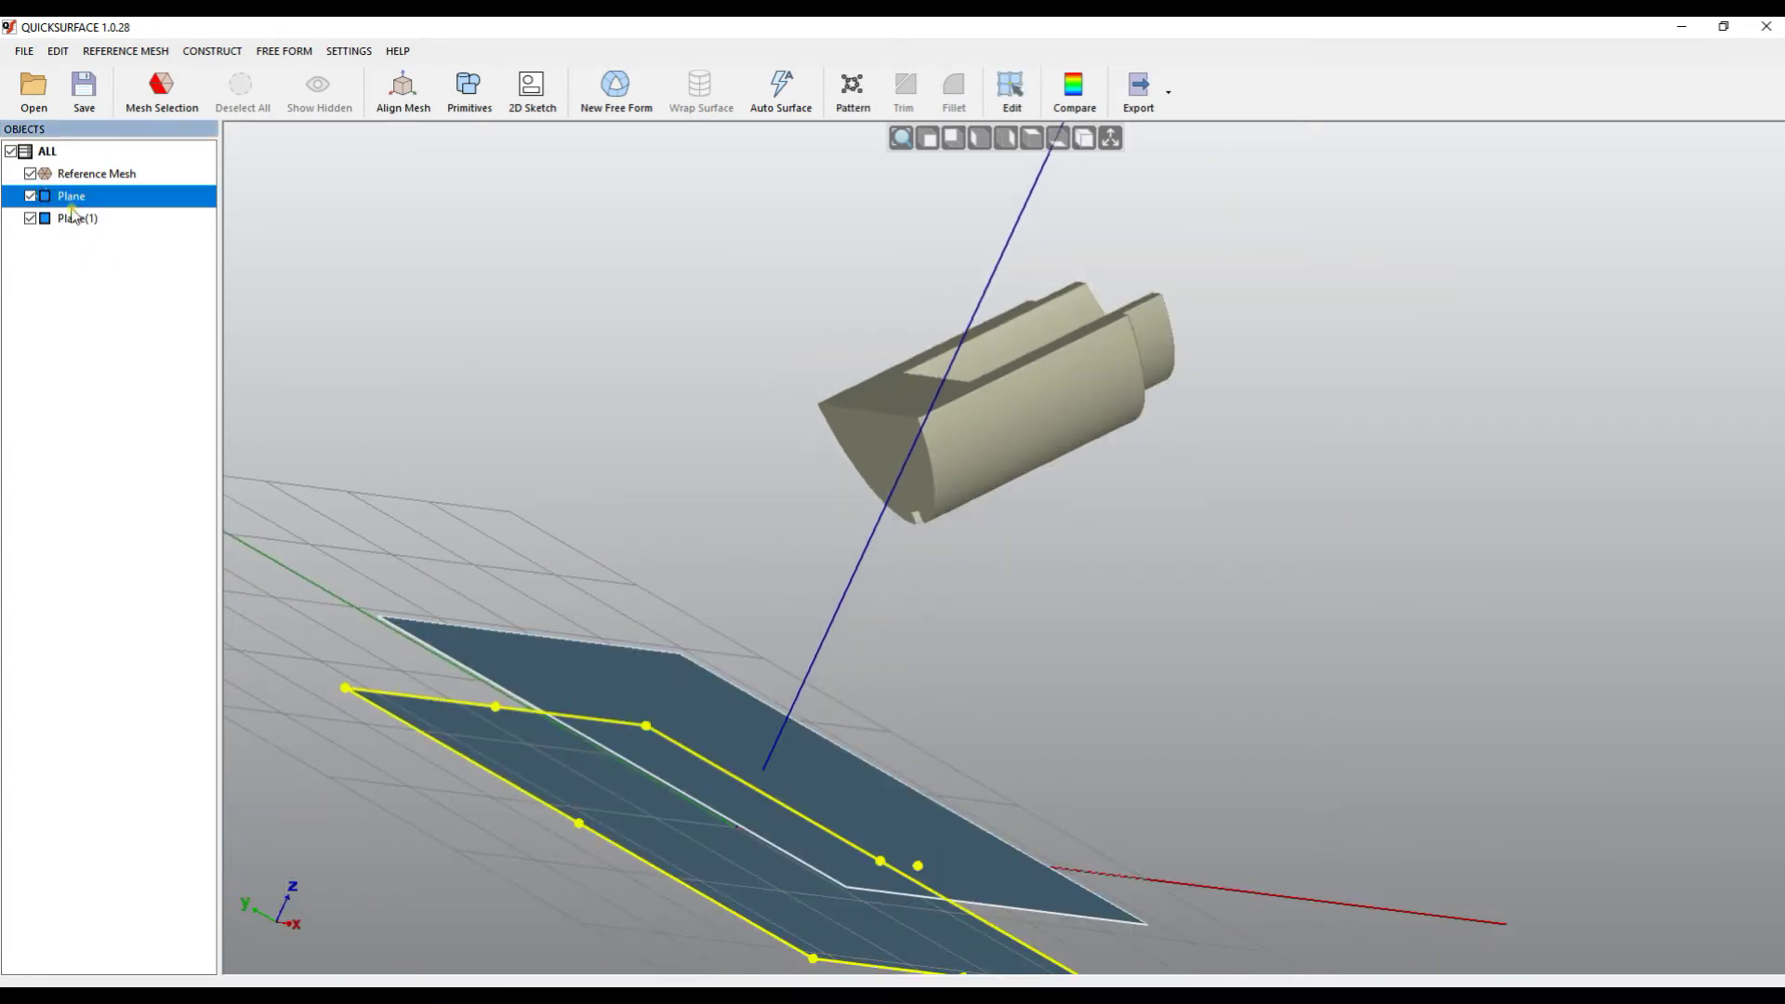
ctrl+click(85, 219)
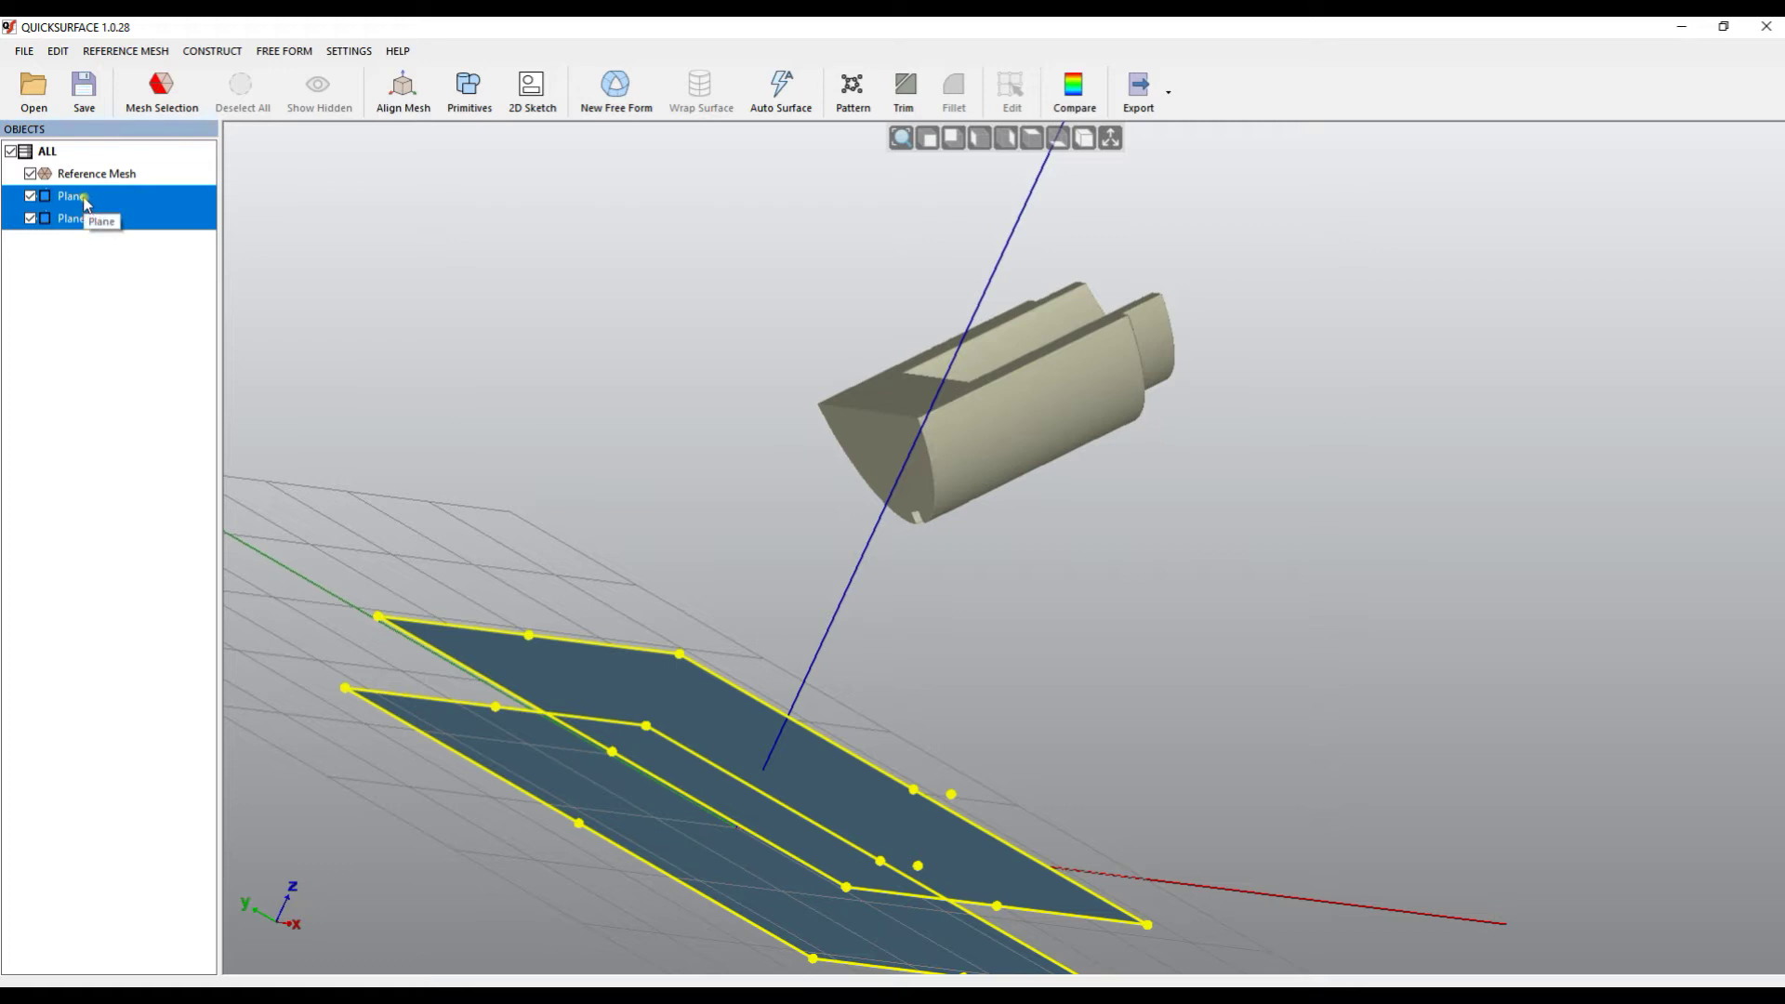
right_click(85, 200)
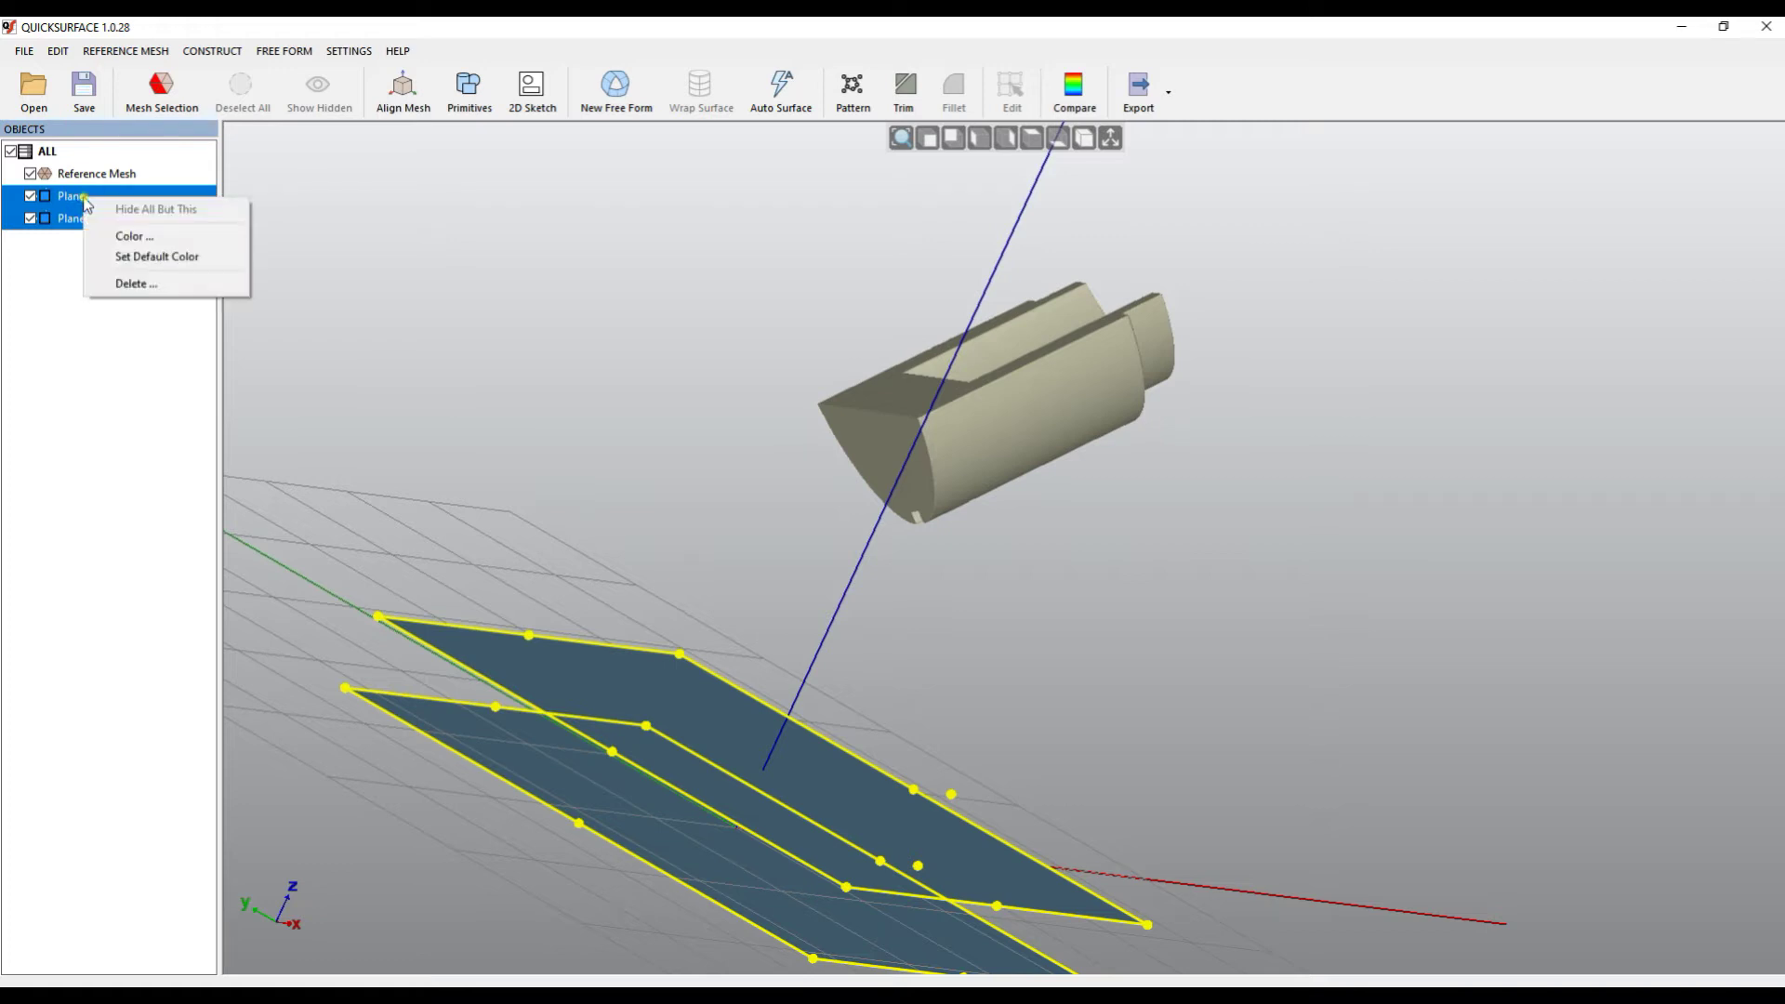
click(158, 286)
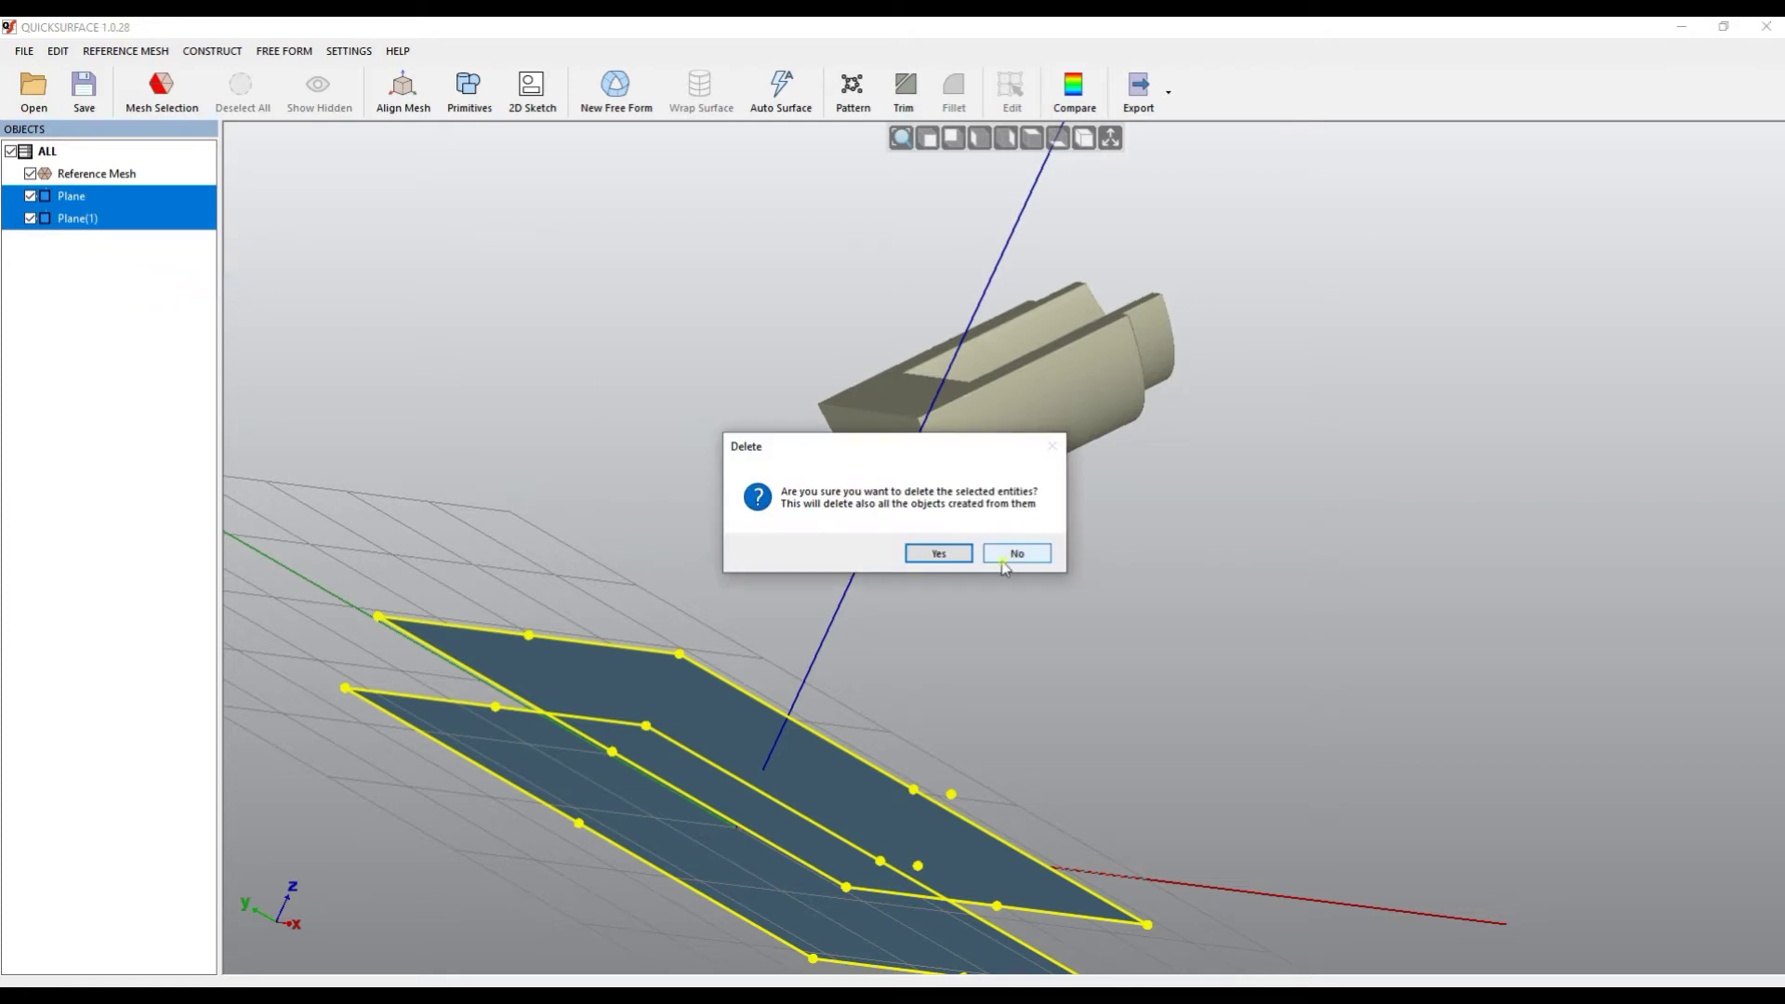
click(939, 553)
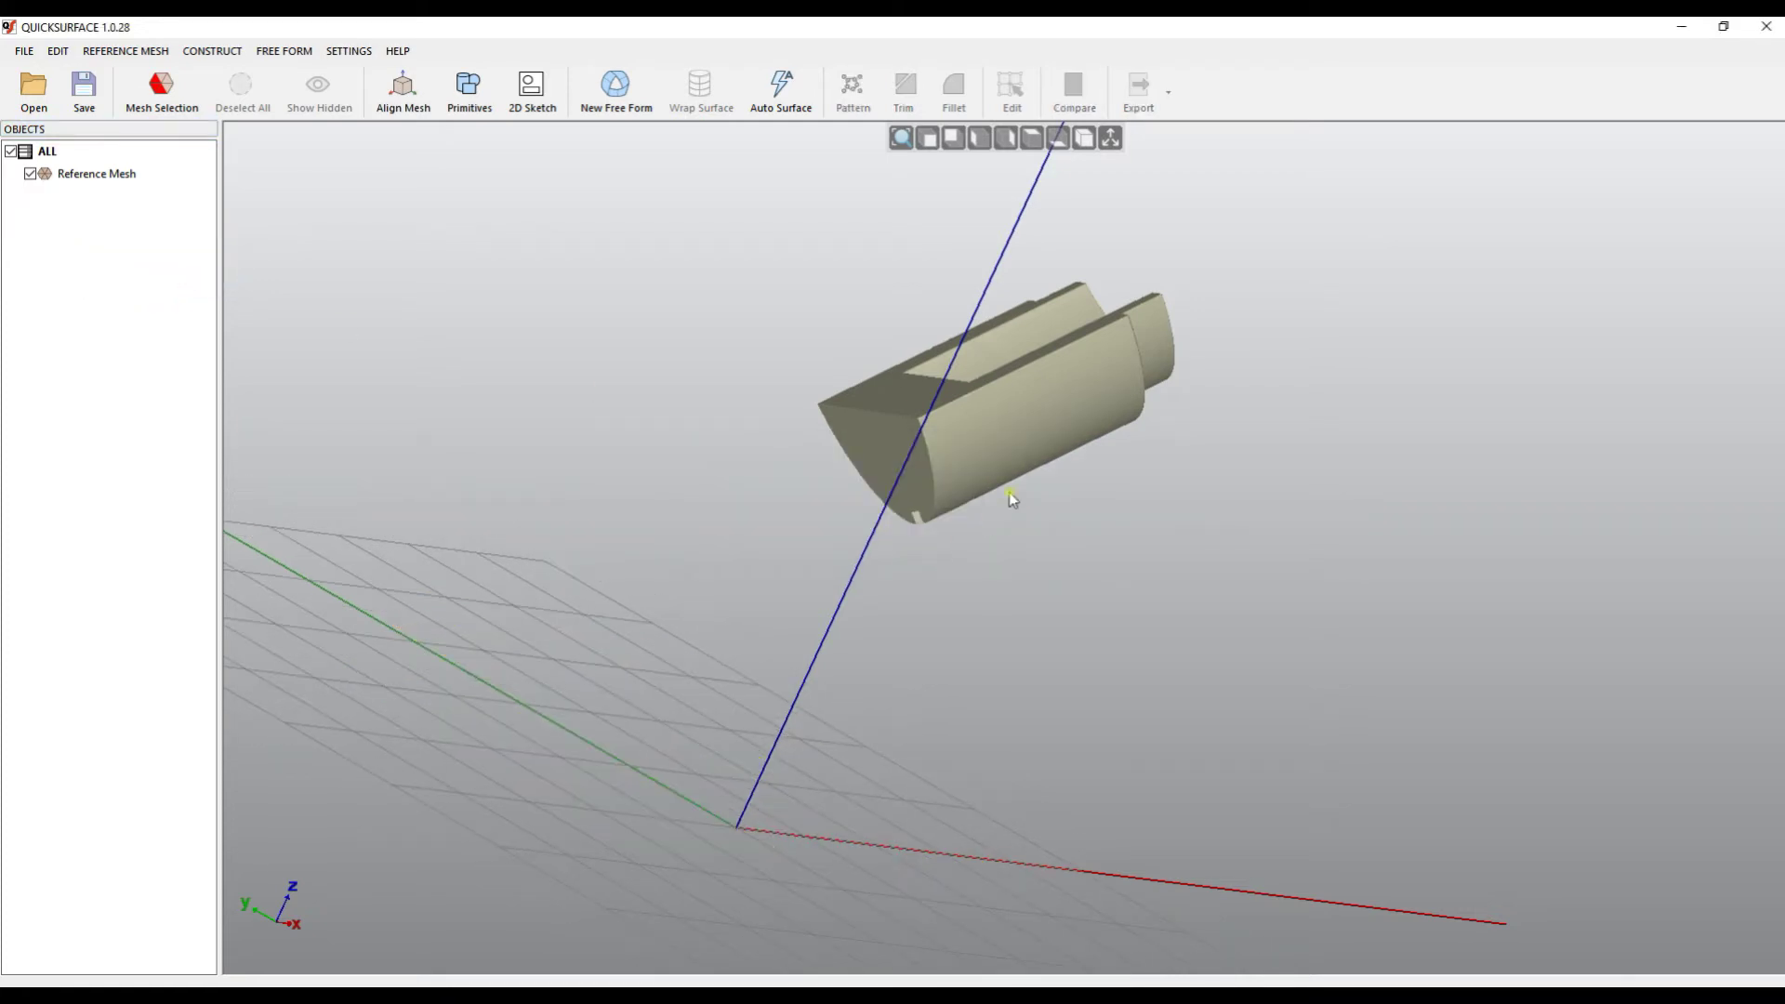
Select the reference mesh's flat semicircular end face with the Magic Wand and set the sensitivity to 1.04 degrees
right_drag(881, 528, 1111, 541)
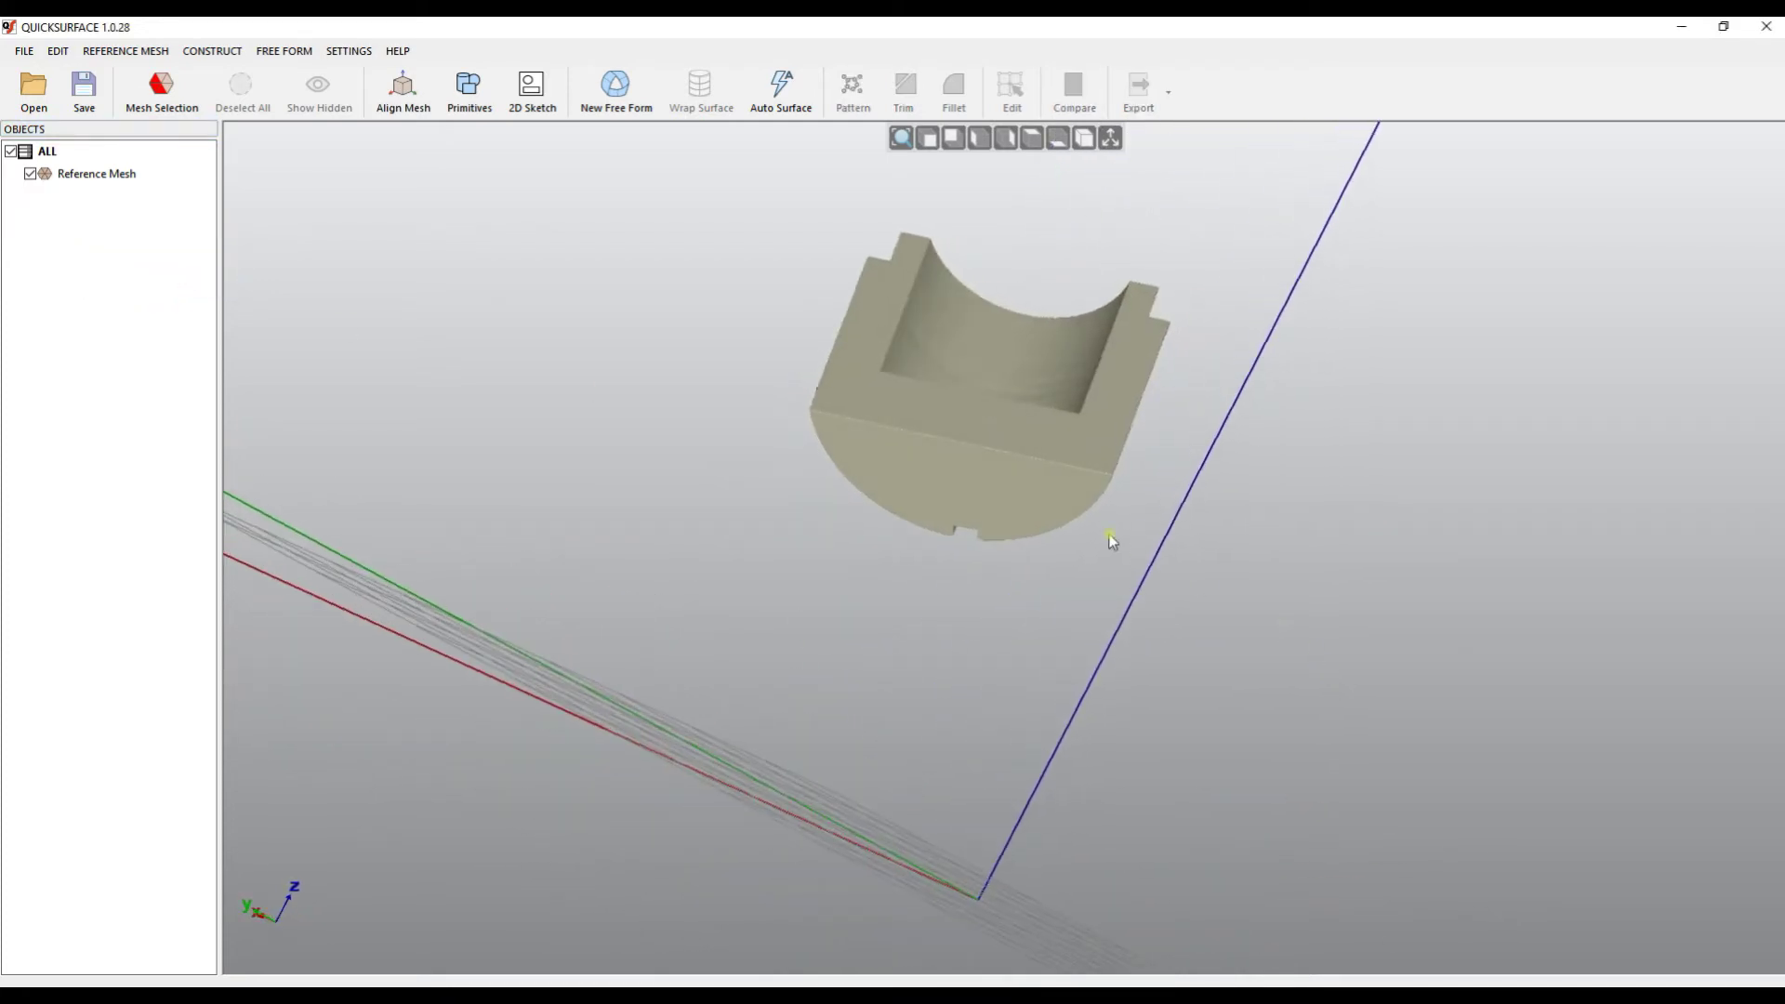
scroll(967, 396, up, 4)
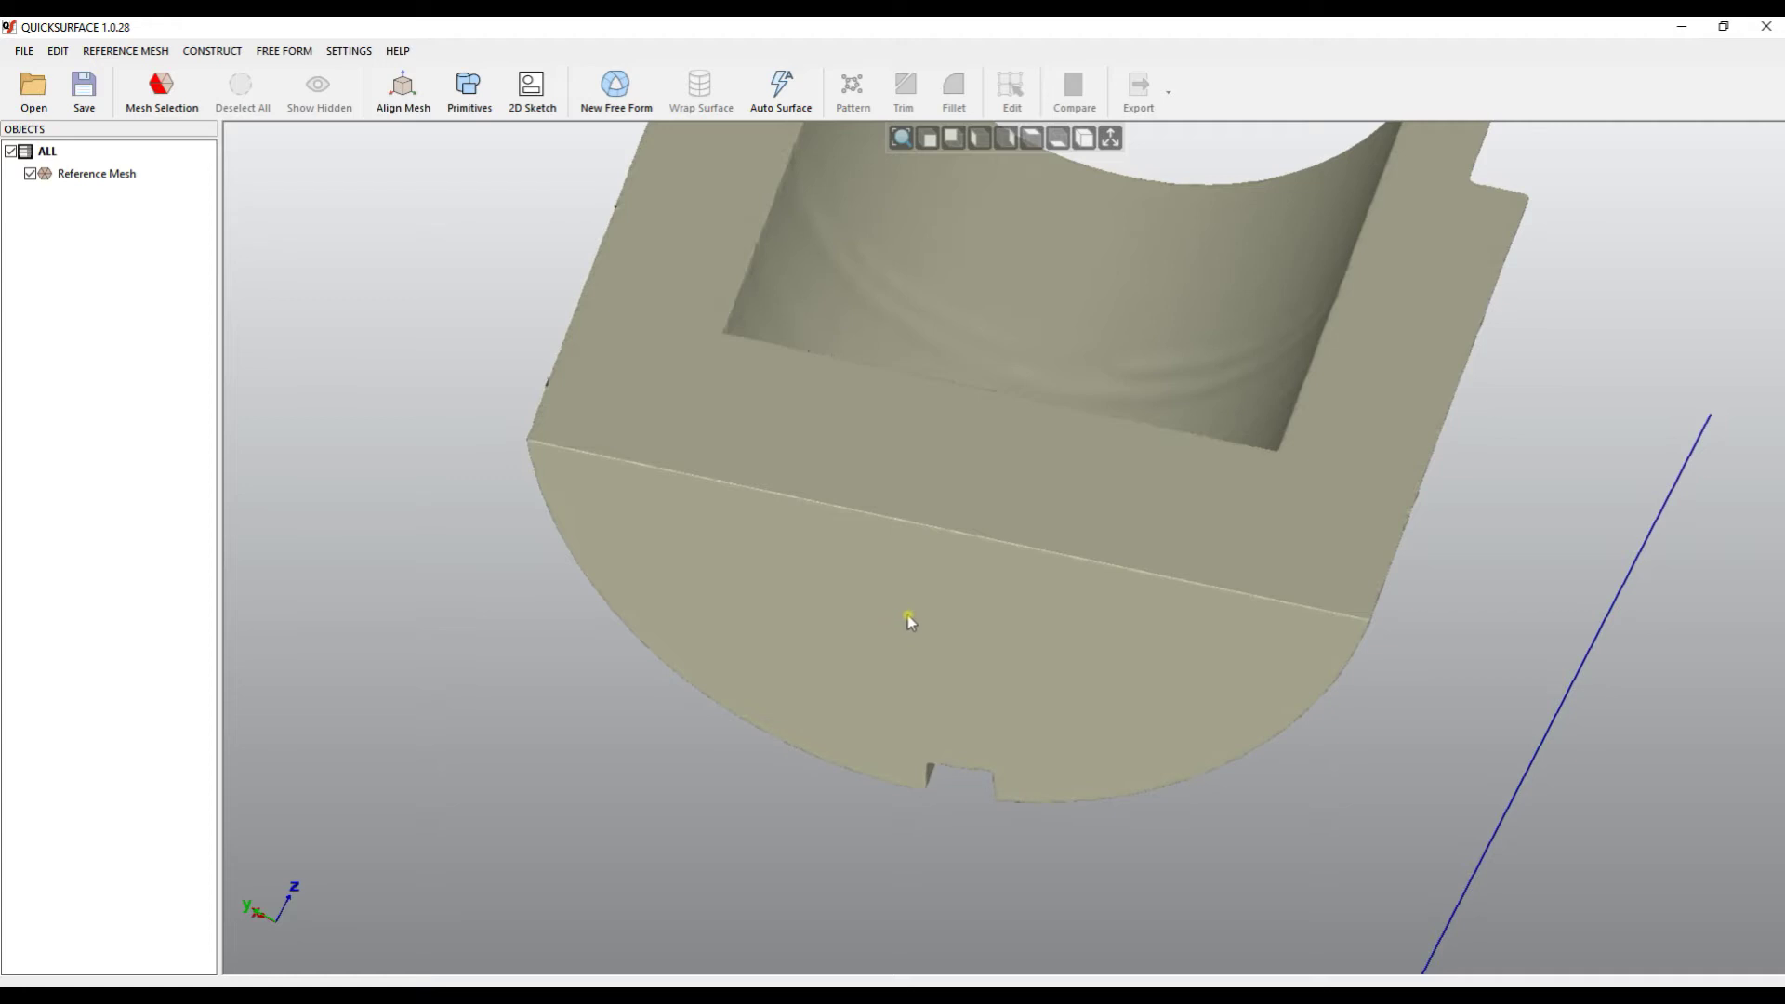
click(177, 104)
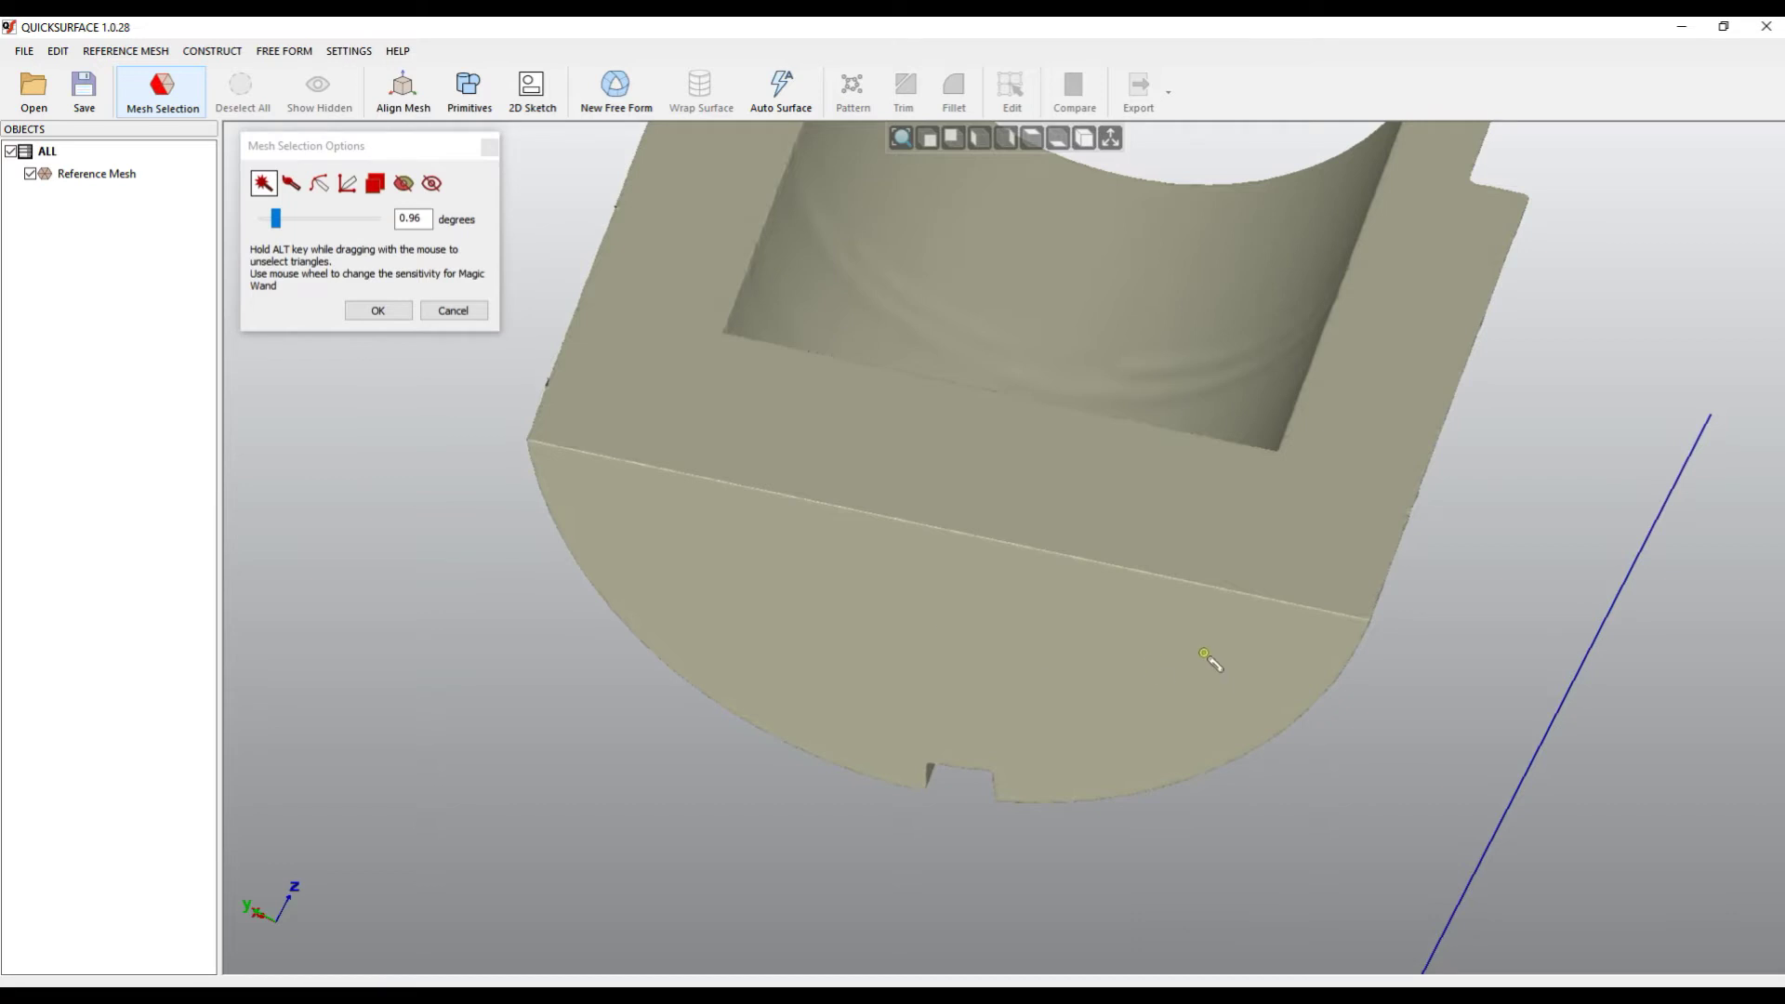
click(773, 612)
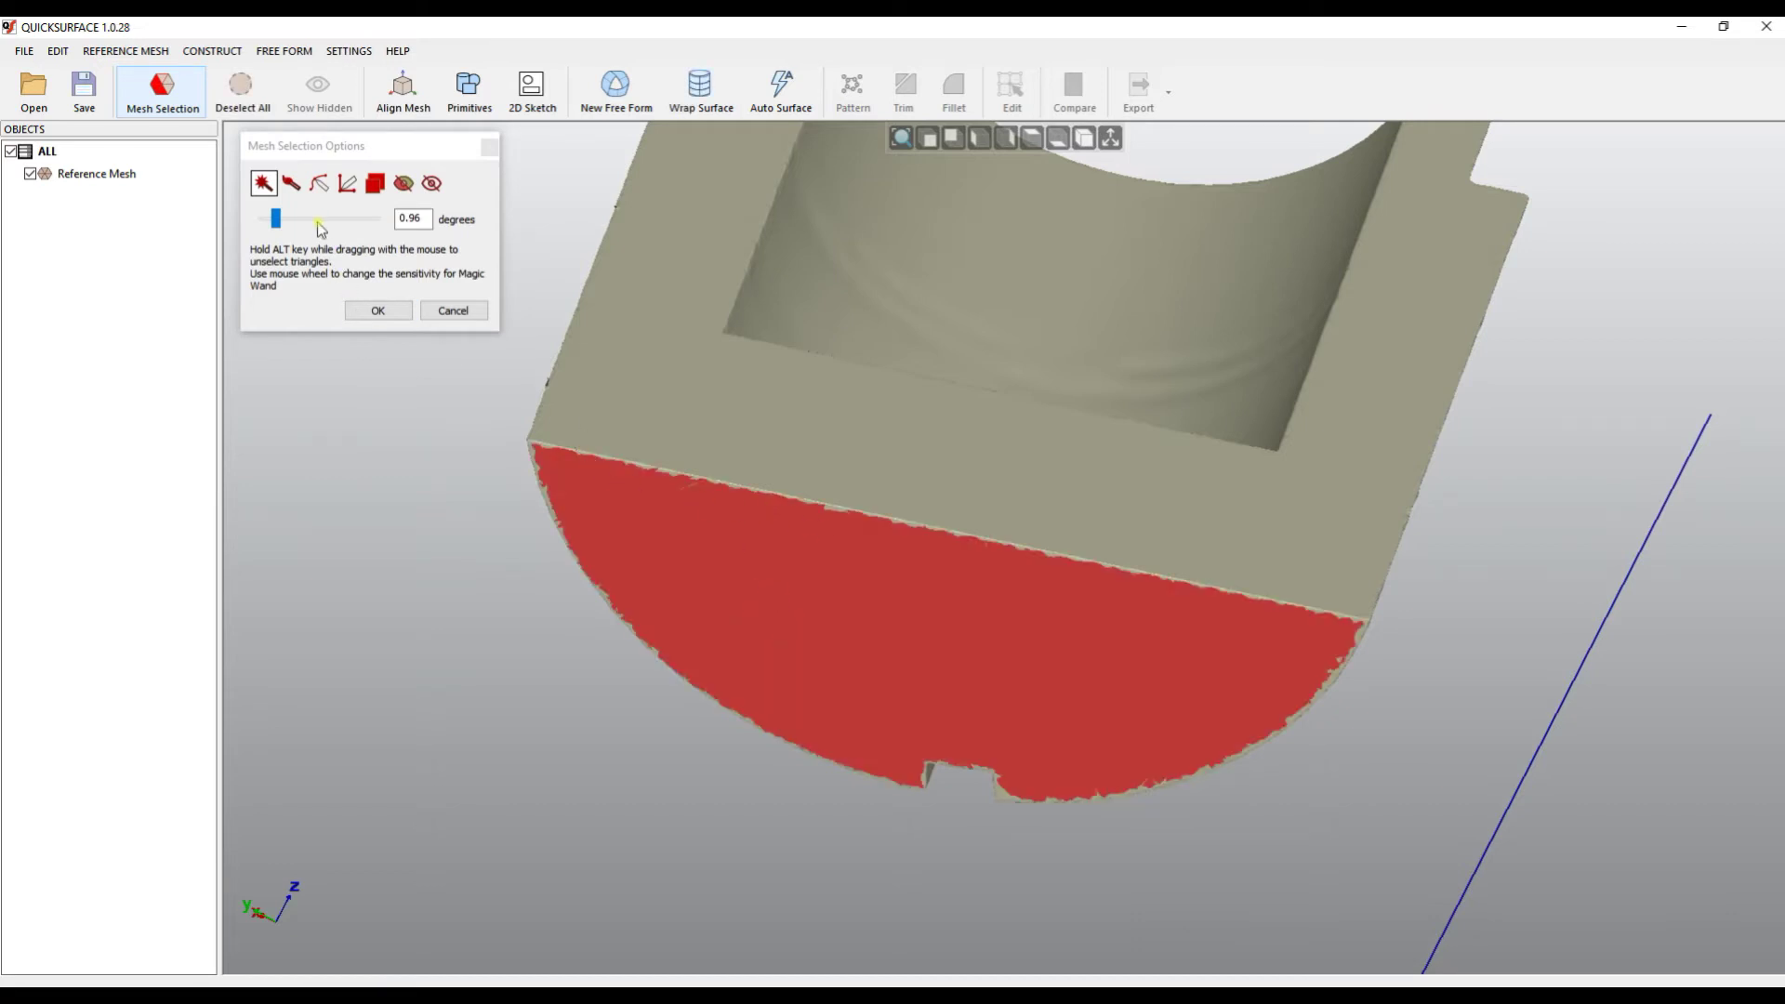
right_drag(1056, 563, 1075, 449)
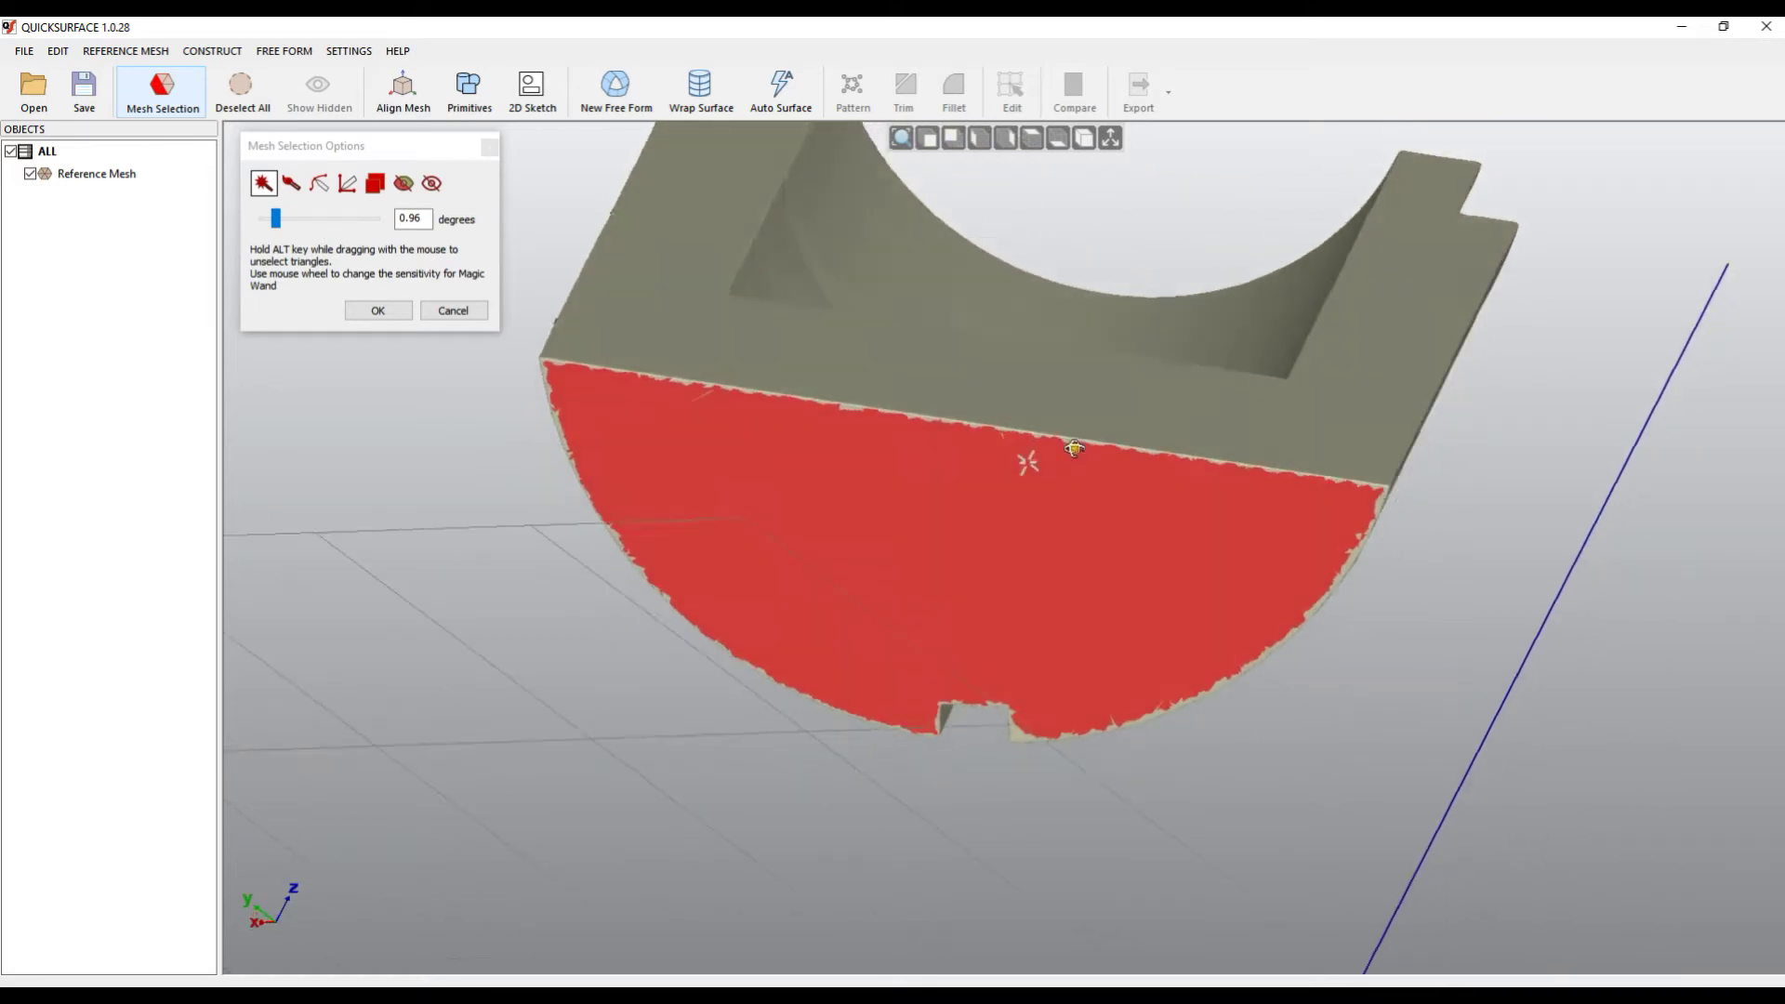
mouse_move(275, 219)
mouse_down()
mouse_move(319, 221)
mouse_move(277, 221)
mouse_up()
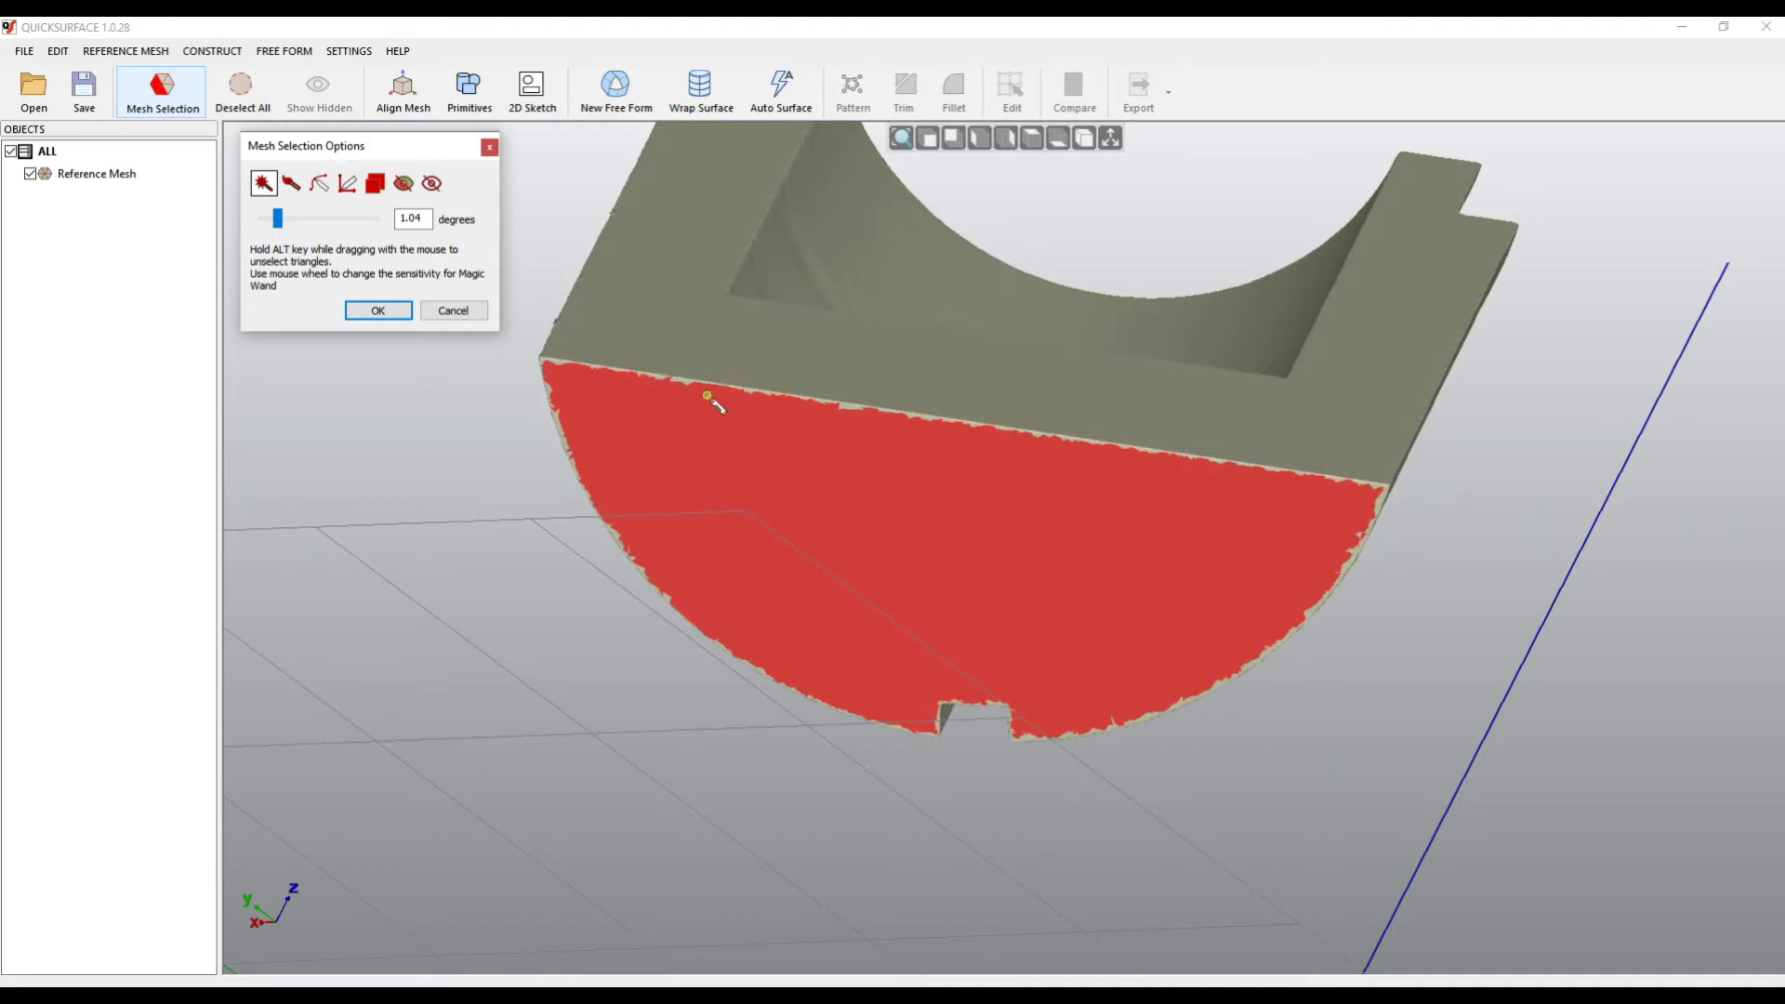
Fit a plane primitive to the selected triangles of the end face and accept it
right_click(870, 418)
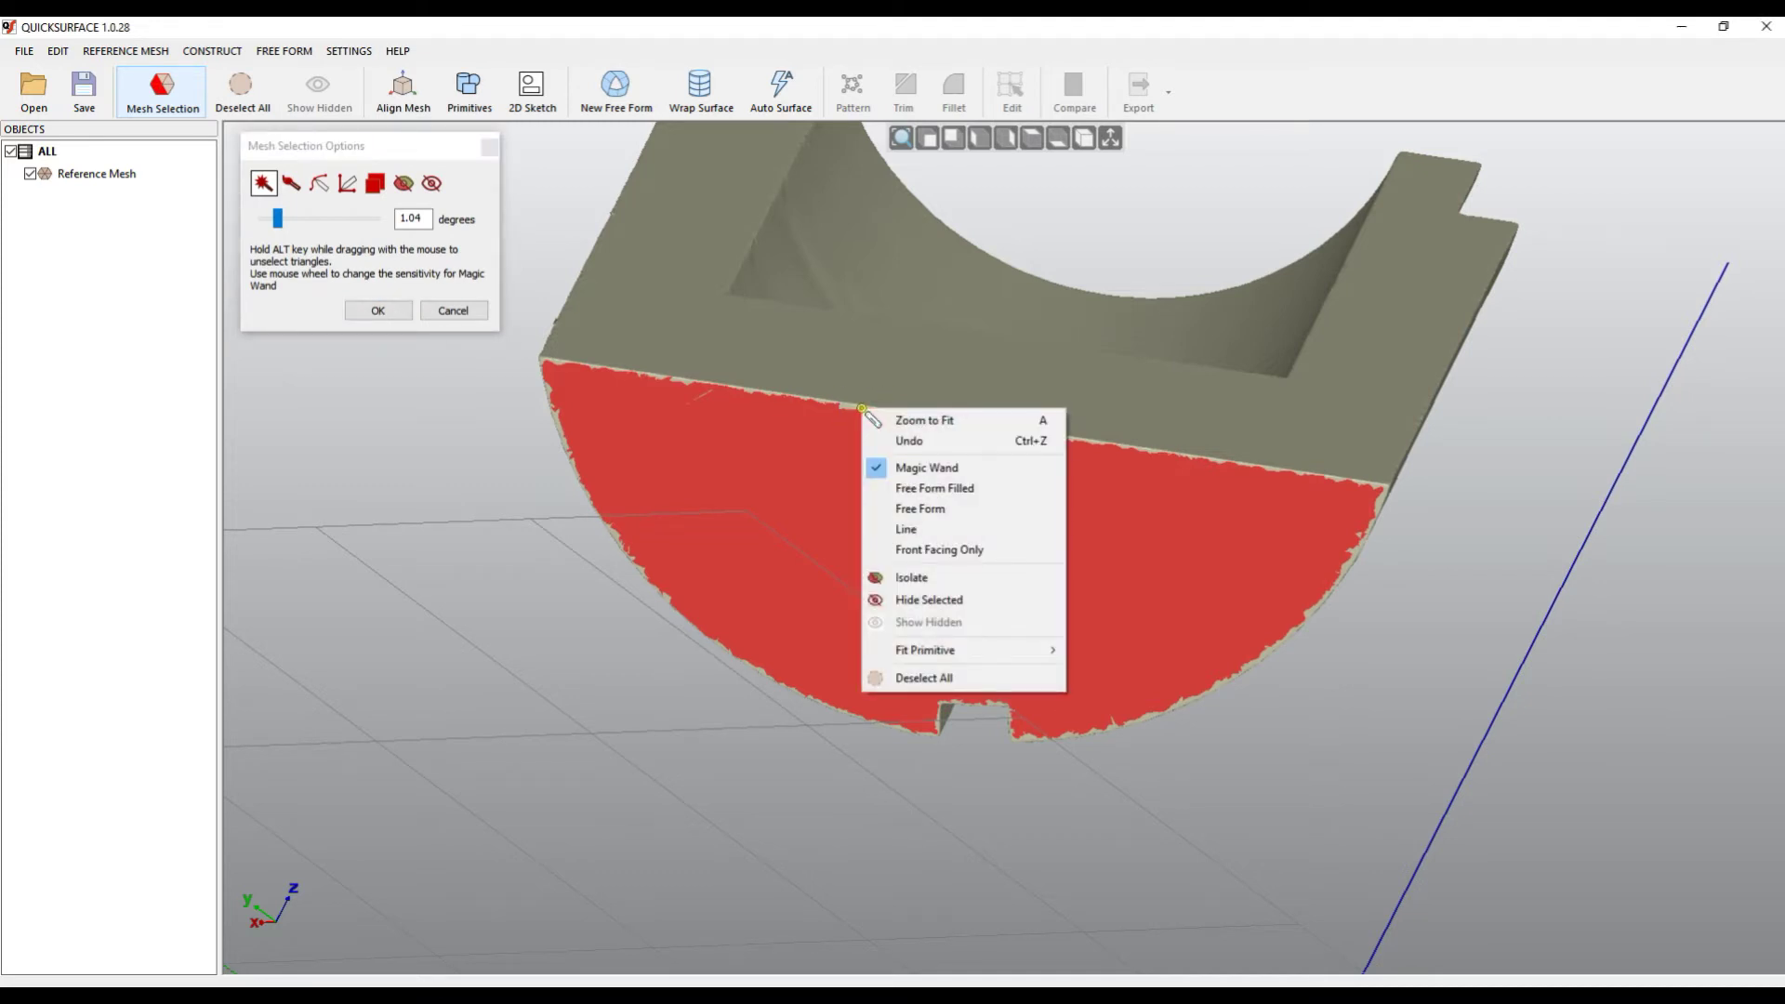
mouse_move(934, 653)
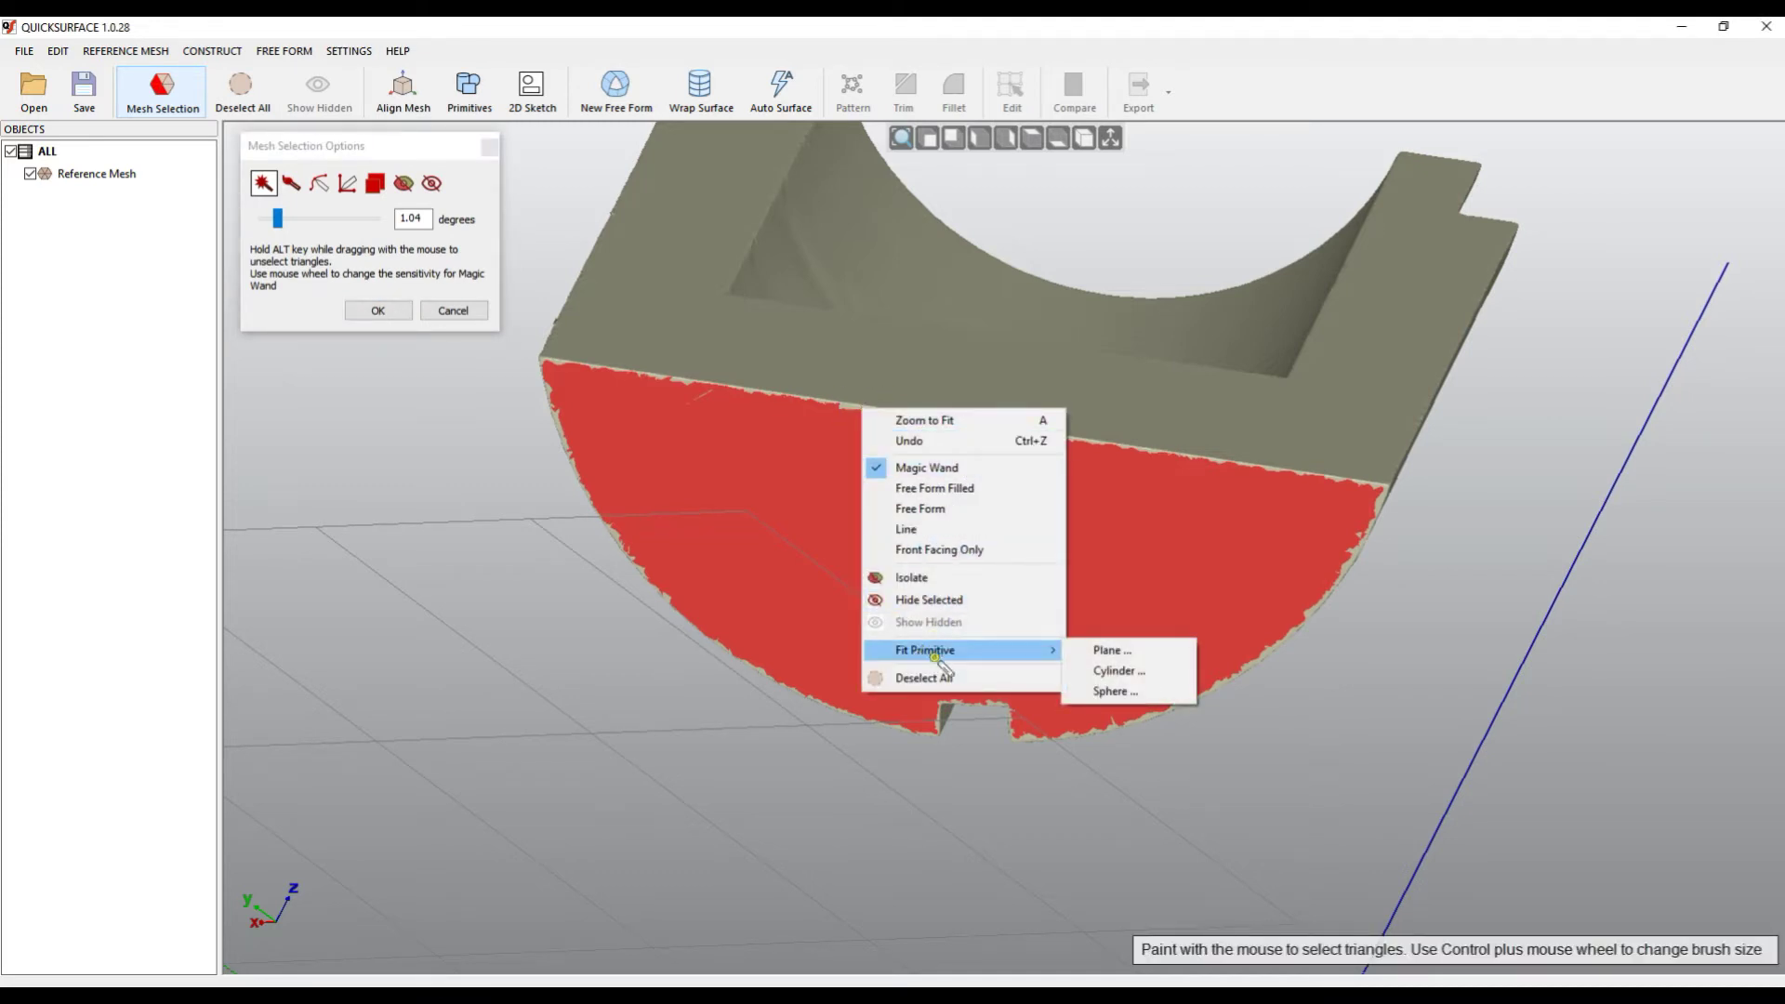
click(1116, 649)
right_drag(1068, 518, 1025, 581)
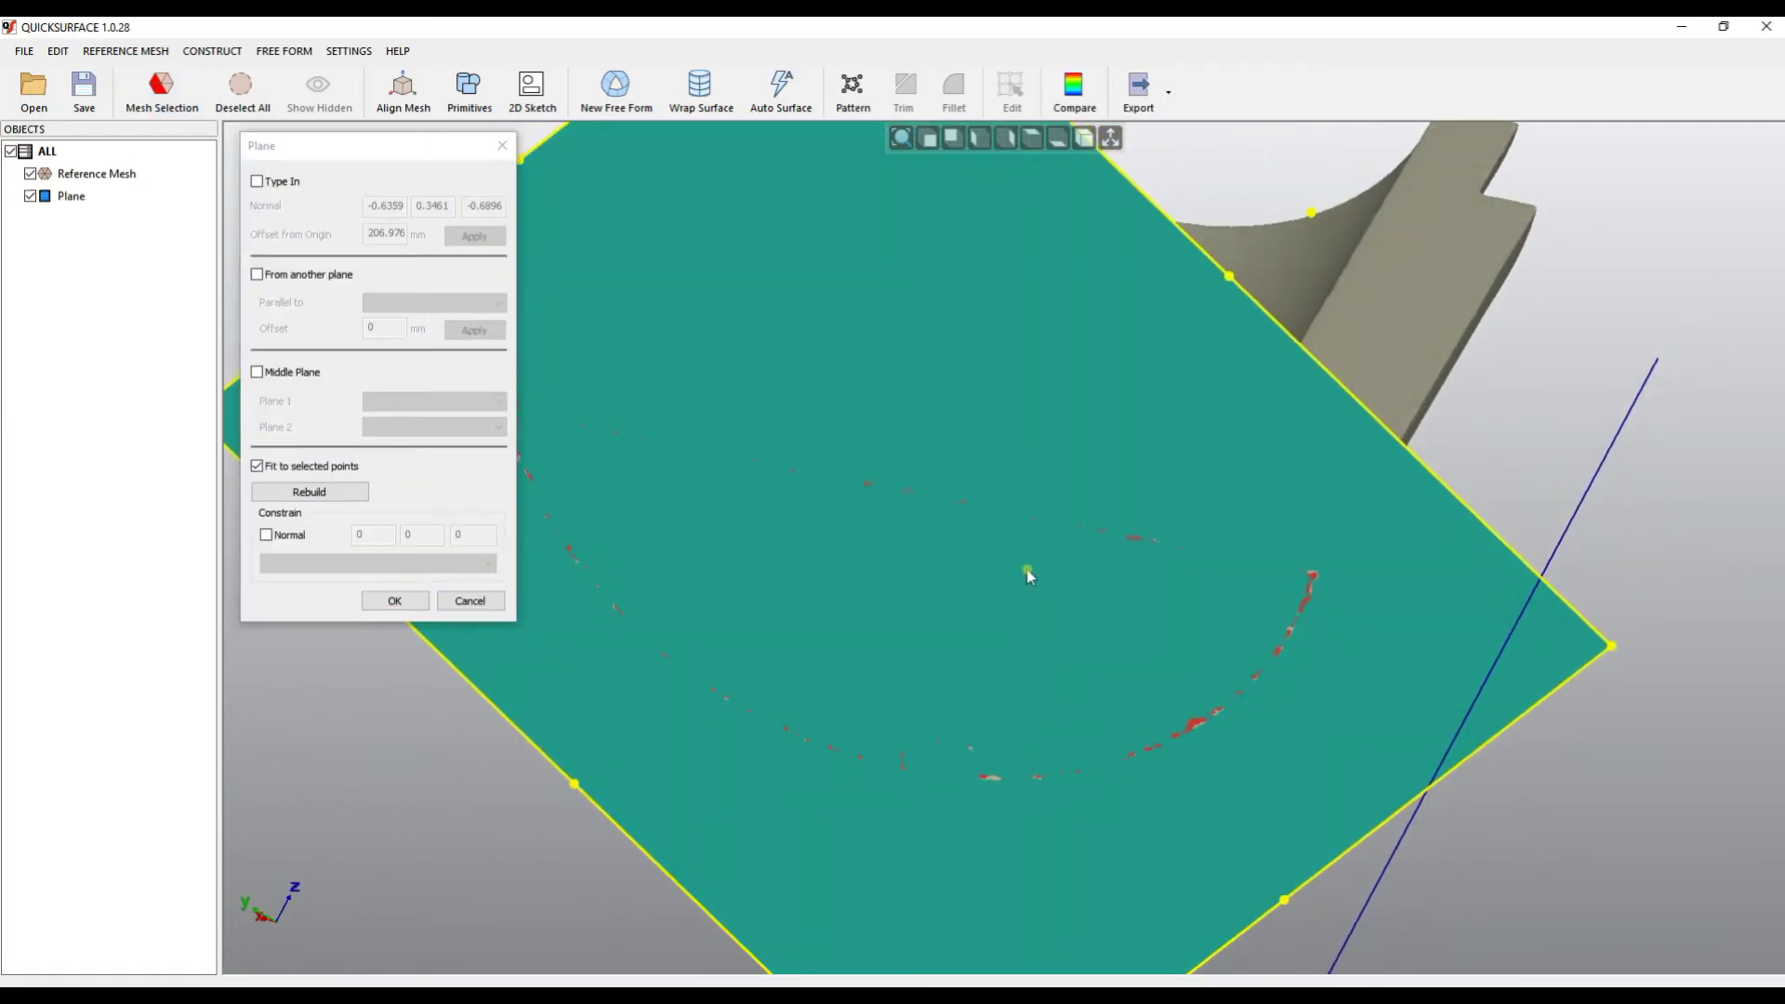
scroll(1073, 577, down, 4)
right_drag(1069, 585, 874, 586)
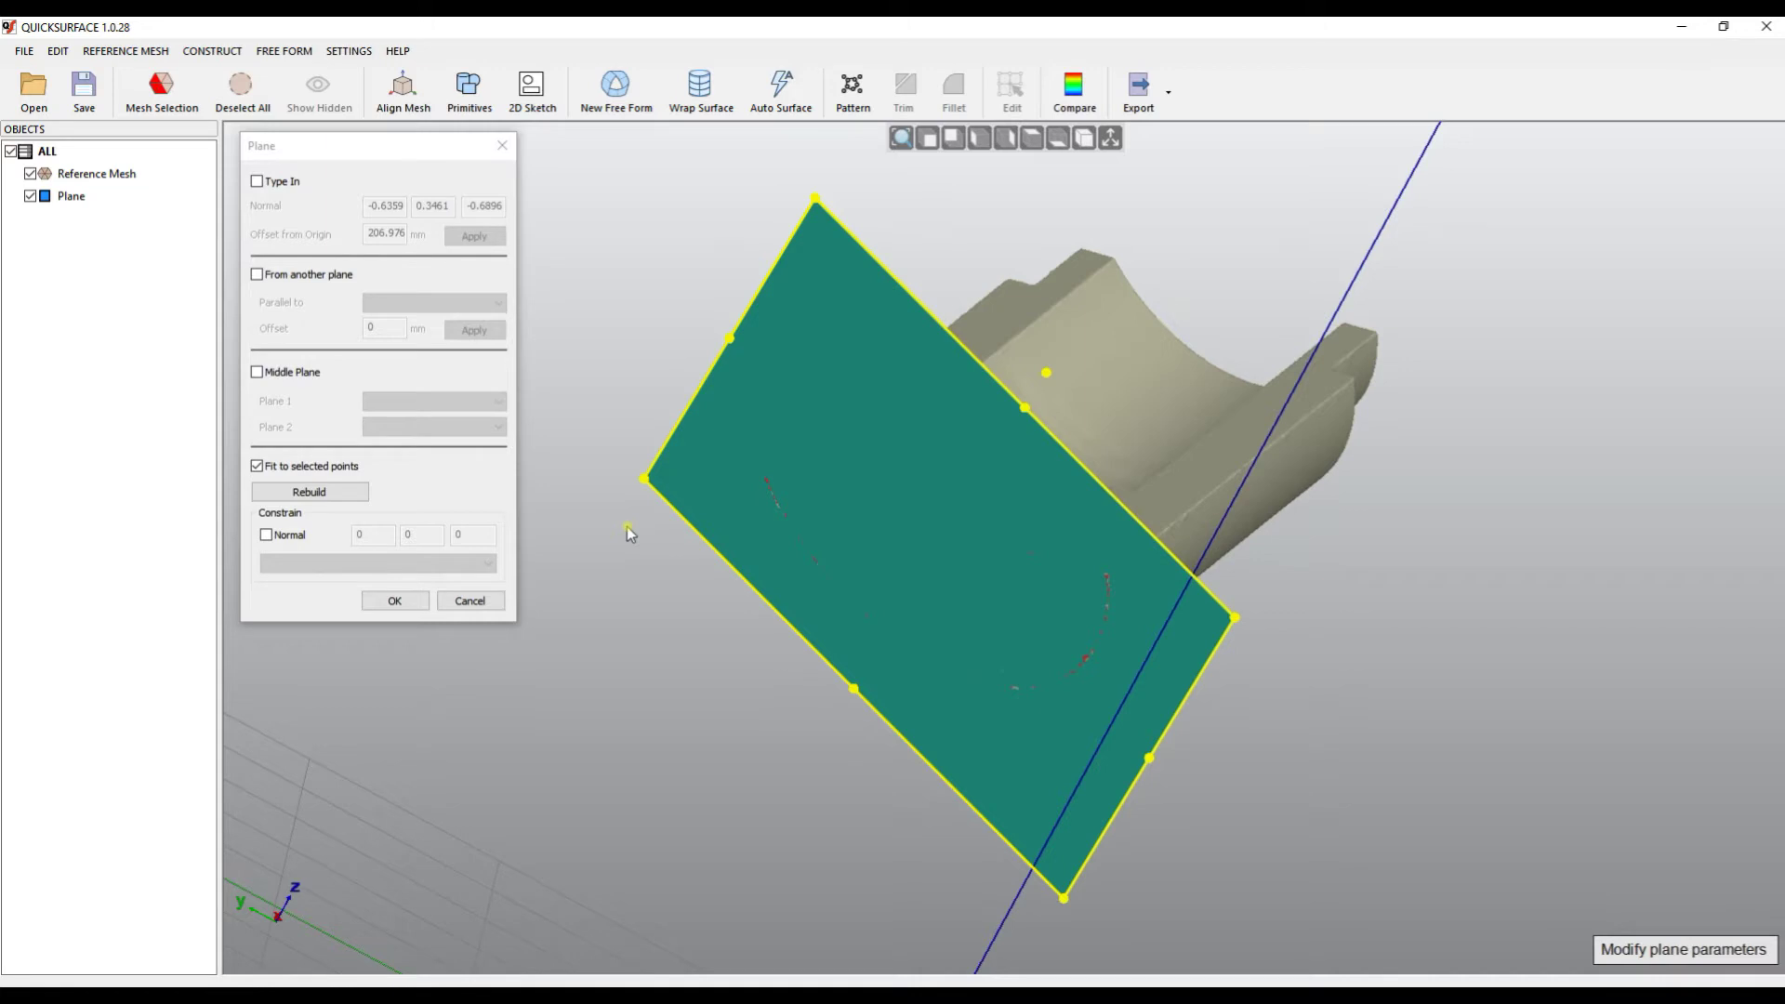
right_drag(843, 586, 968, 865)
click(411, 605)
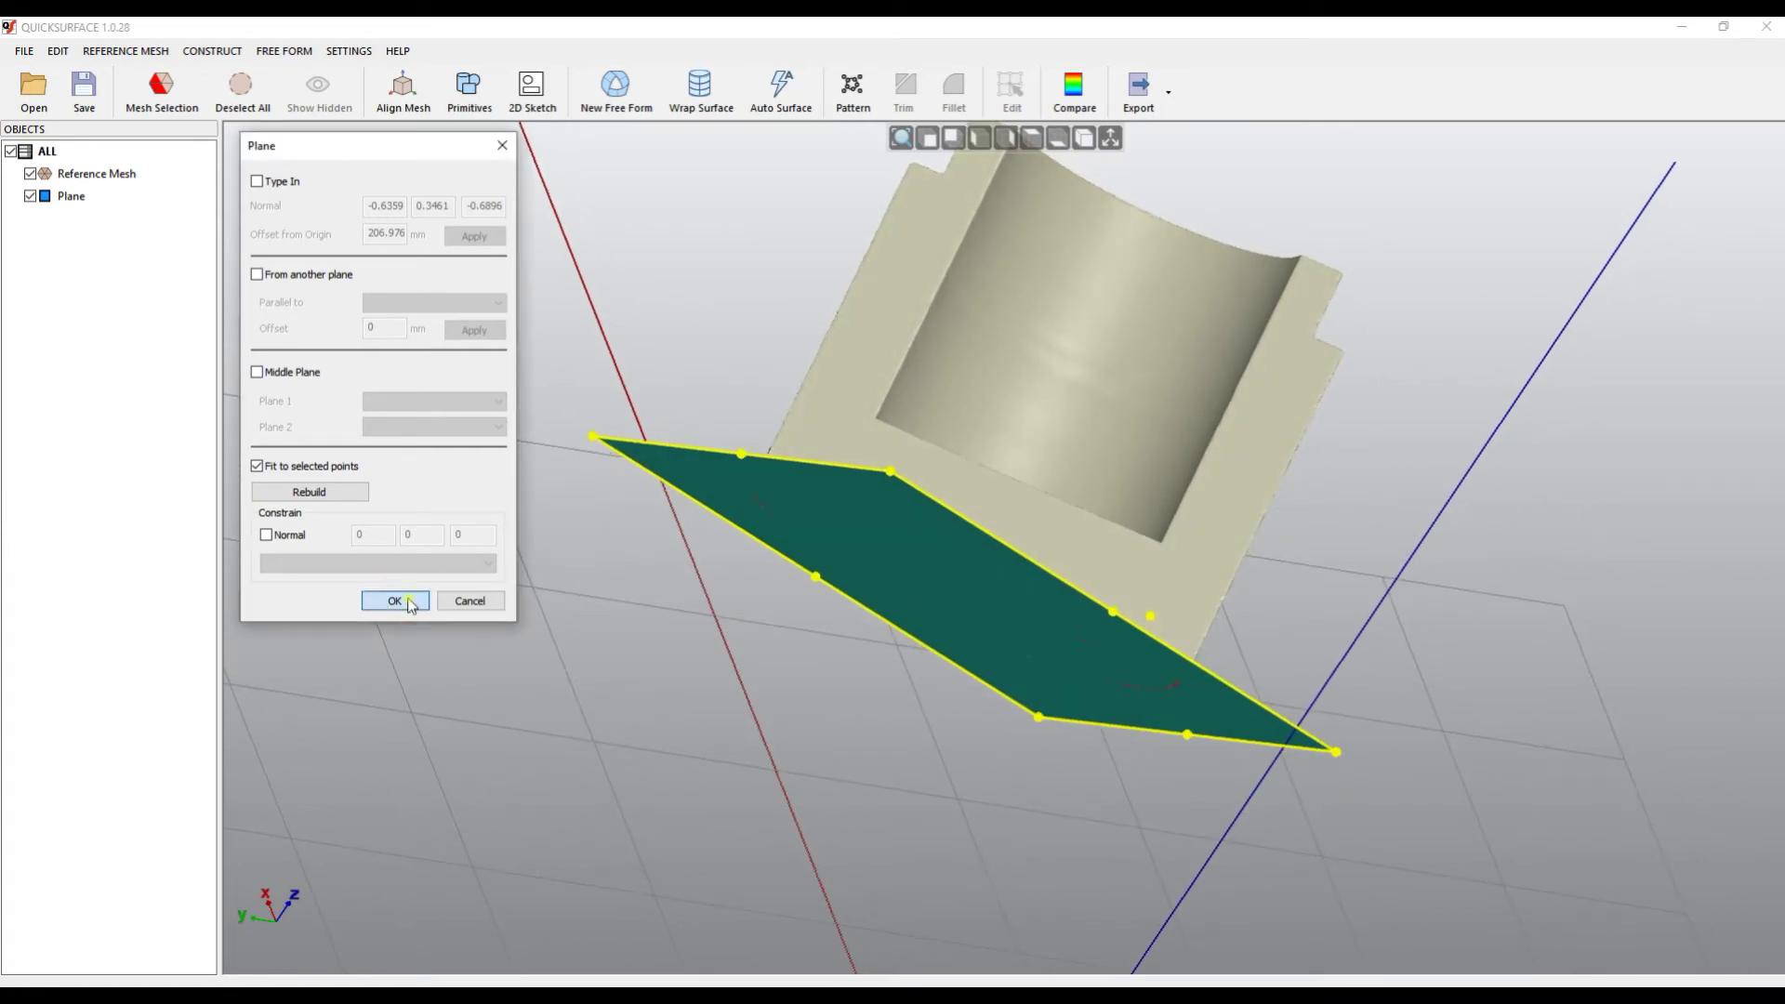
Accept the fitted plane and compare it with the reference mesh as a deviation colour map
click(411, 602)
right_drag(817, 685, 904, 476)
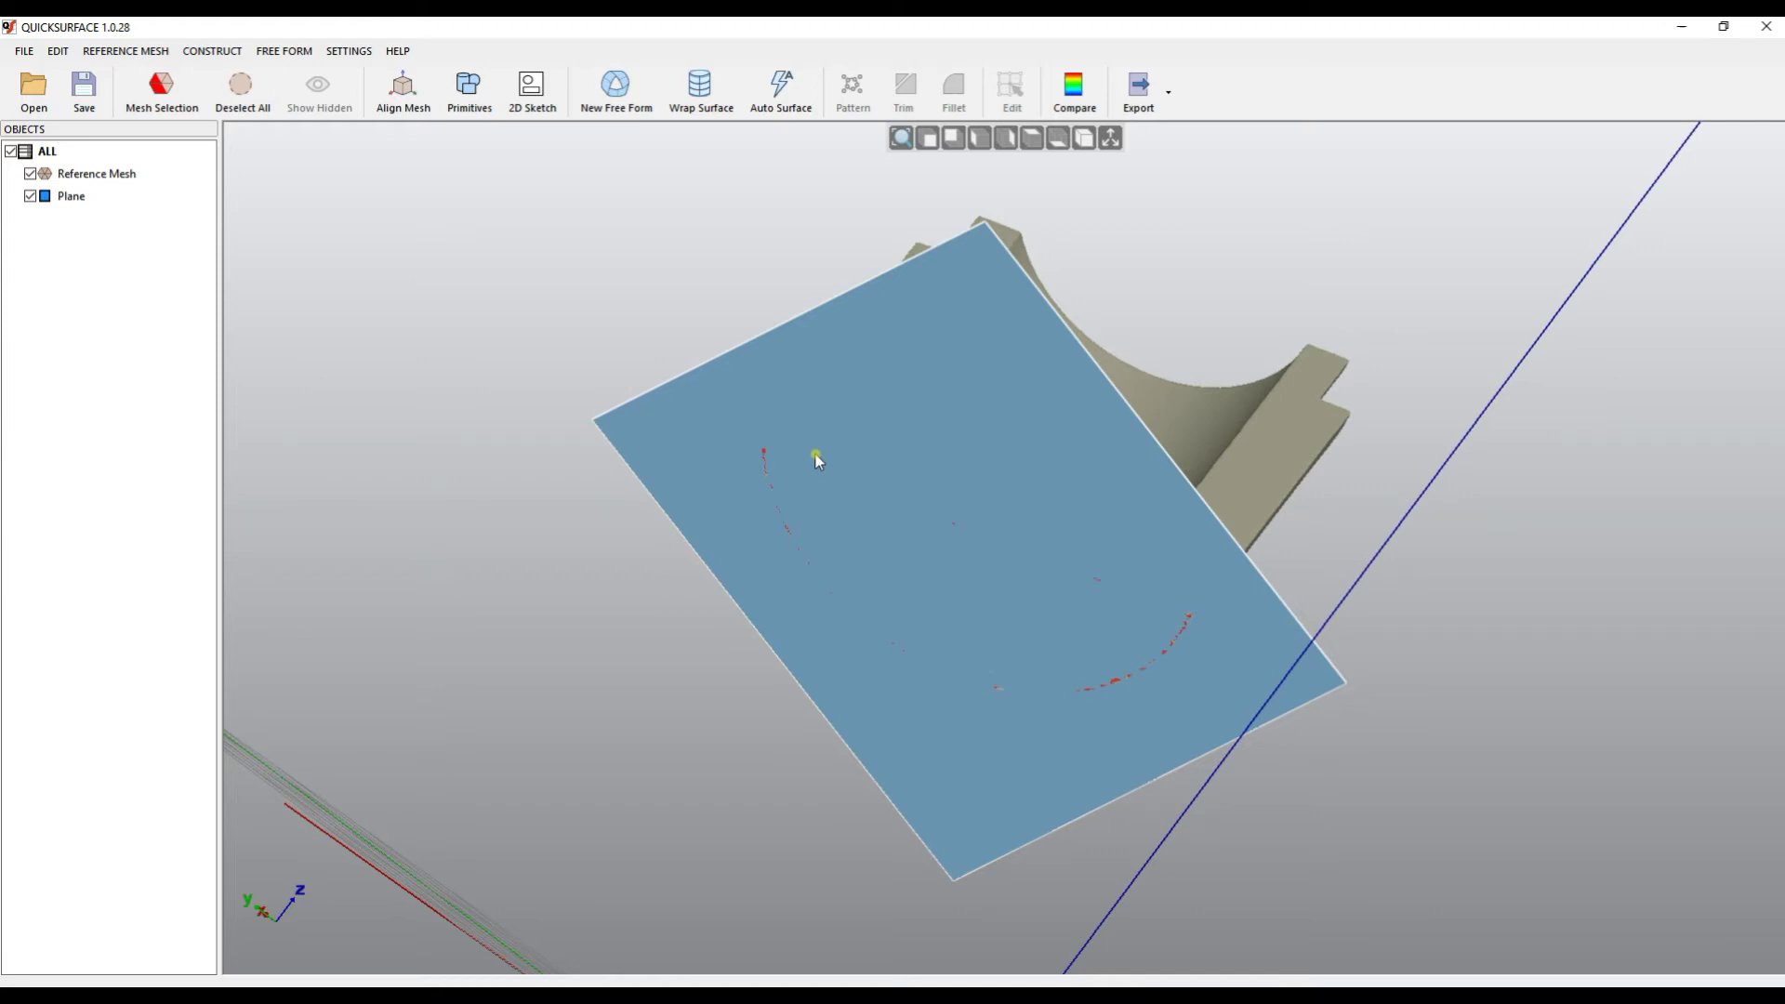
click(1091, 96)
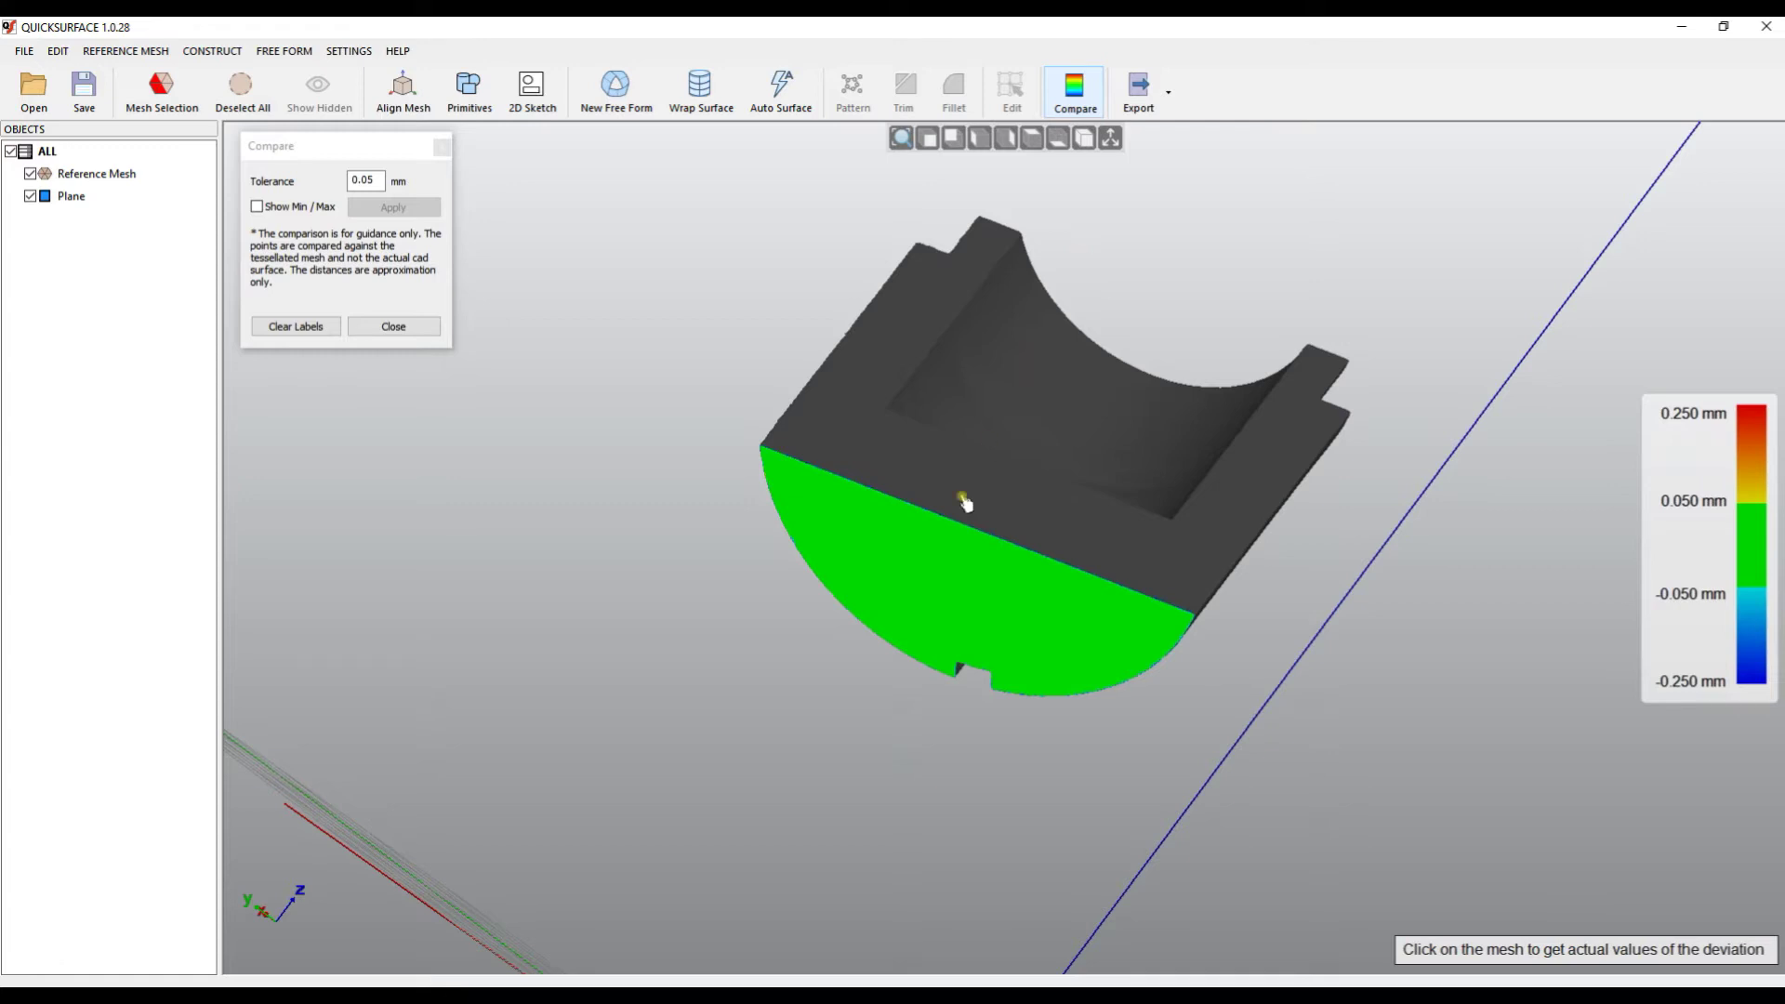
Examine the plane's deviation across the semicircular end face and along its edges up to the corner
click(962, 591)
click(961, 595)
click(898, 588)
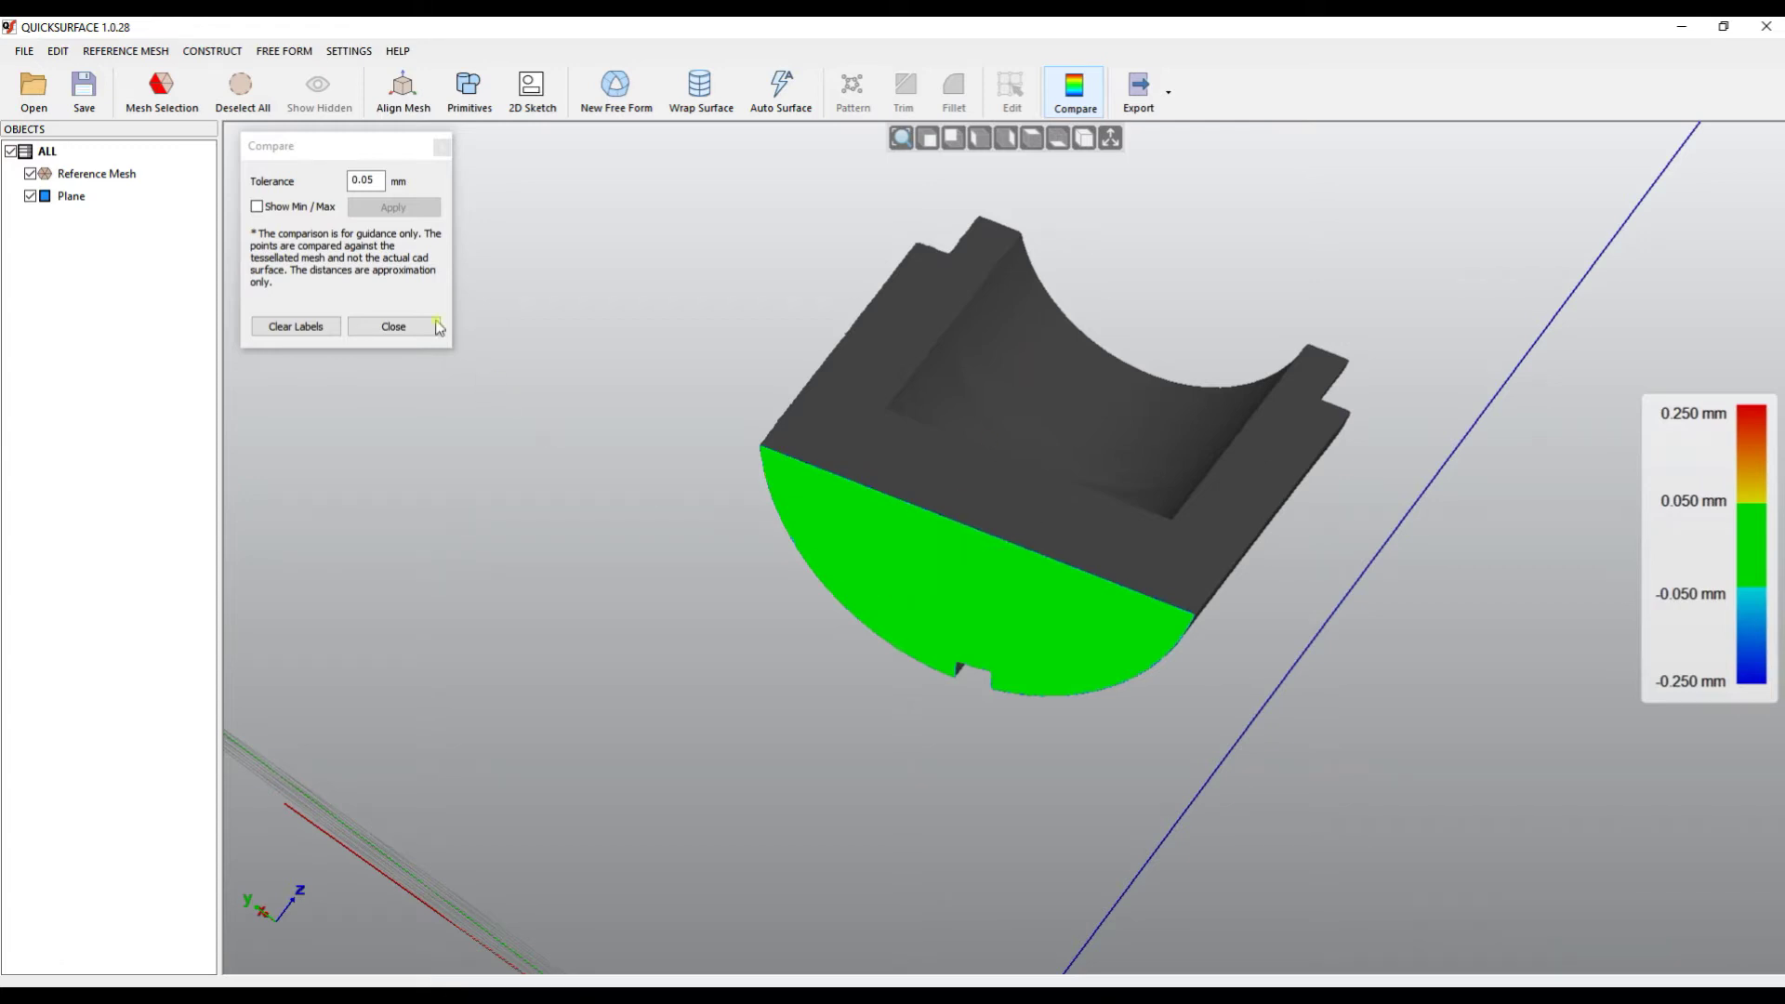
mouse_move(771, 576)
right_down()
mouse_move(688, 560)
mouse_move(685, 442)
mouse_move(642, 414)
mouse_move(705, 510)
right_up()
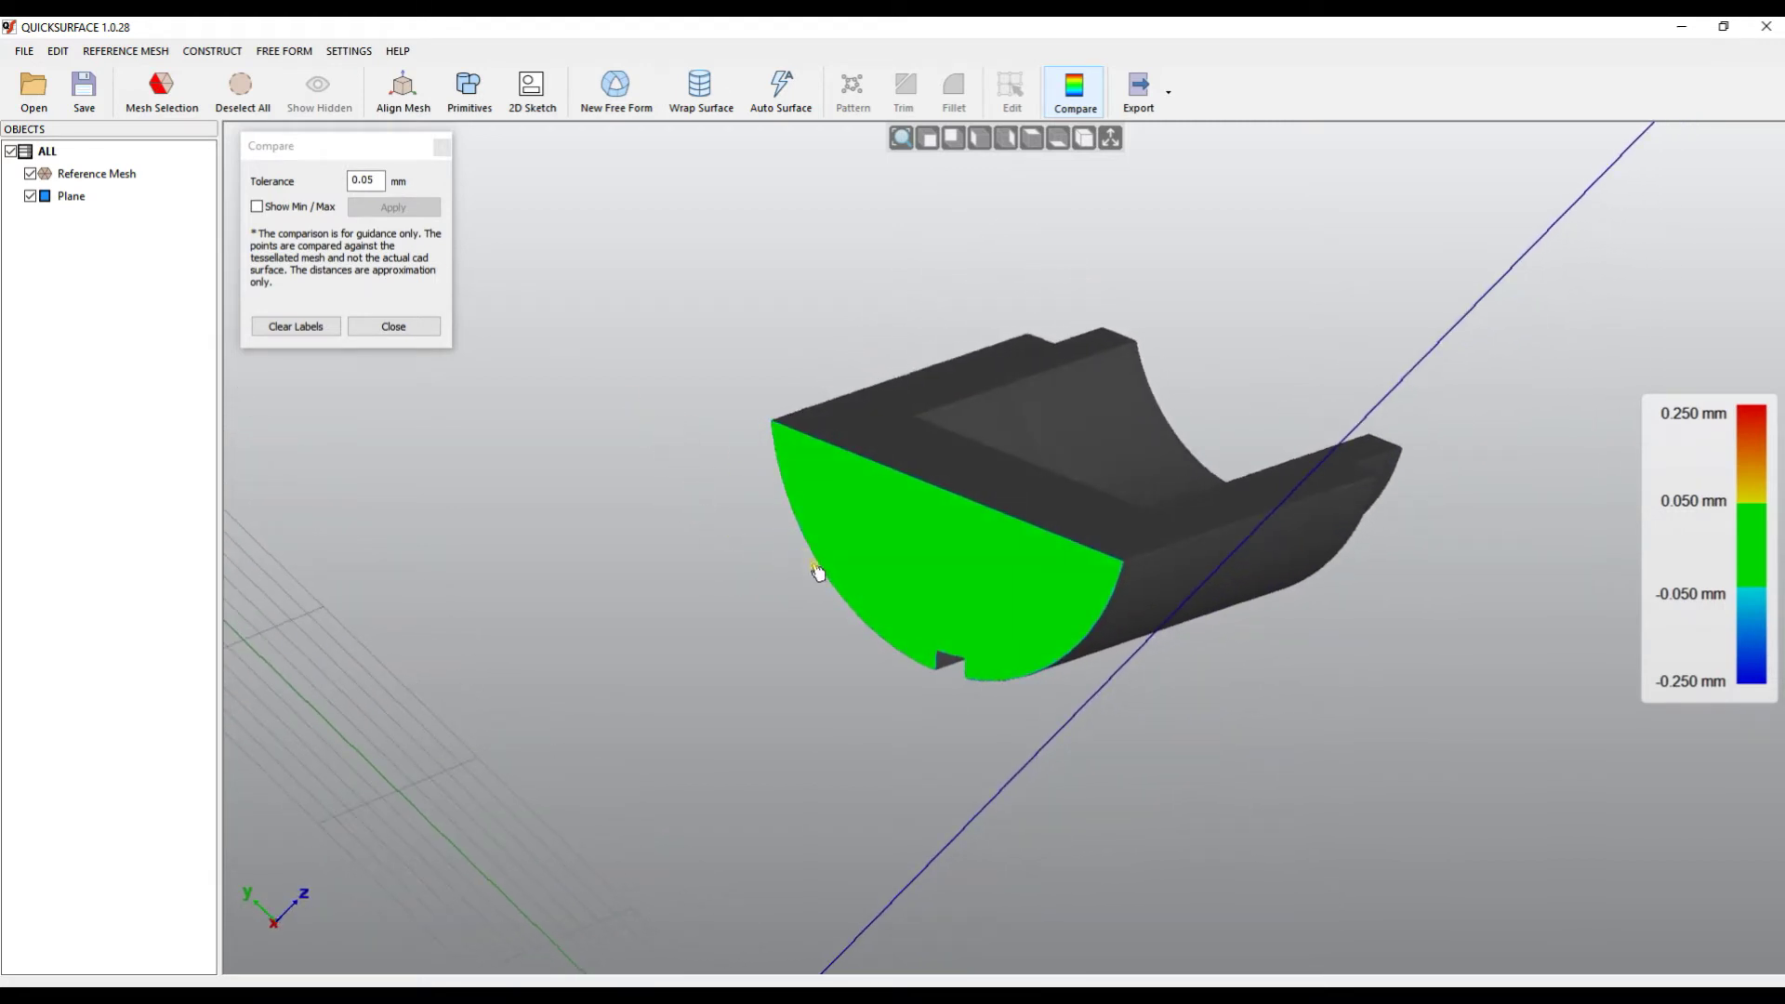
scroll(929, 558, up, 5)
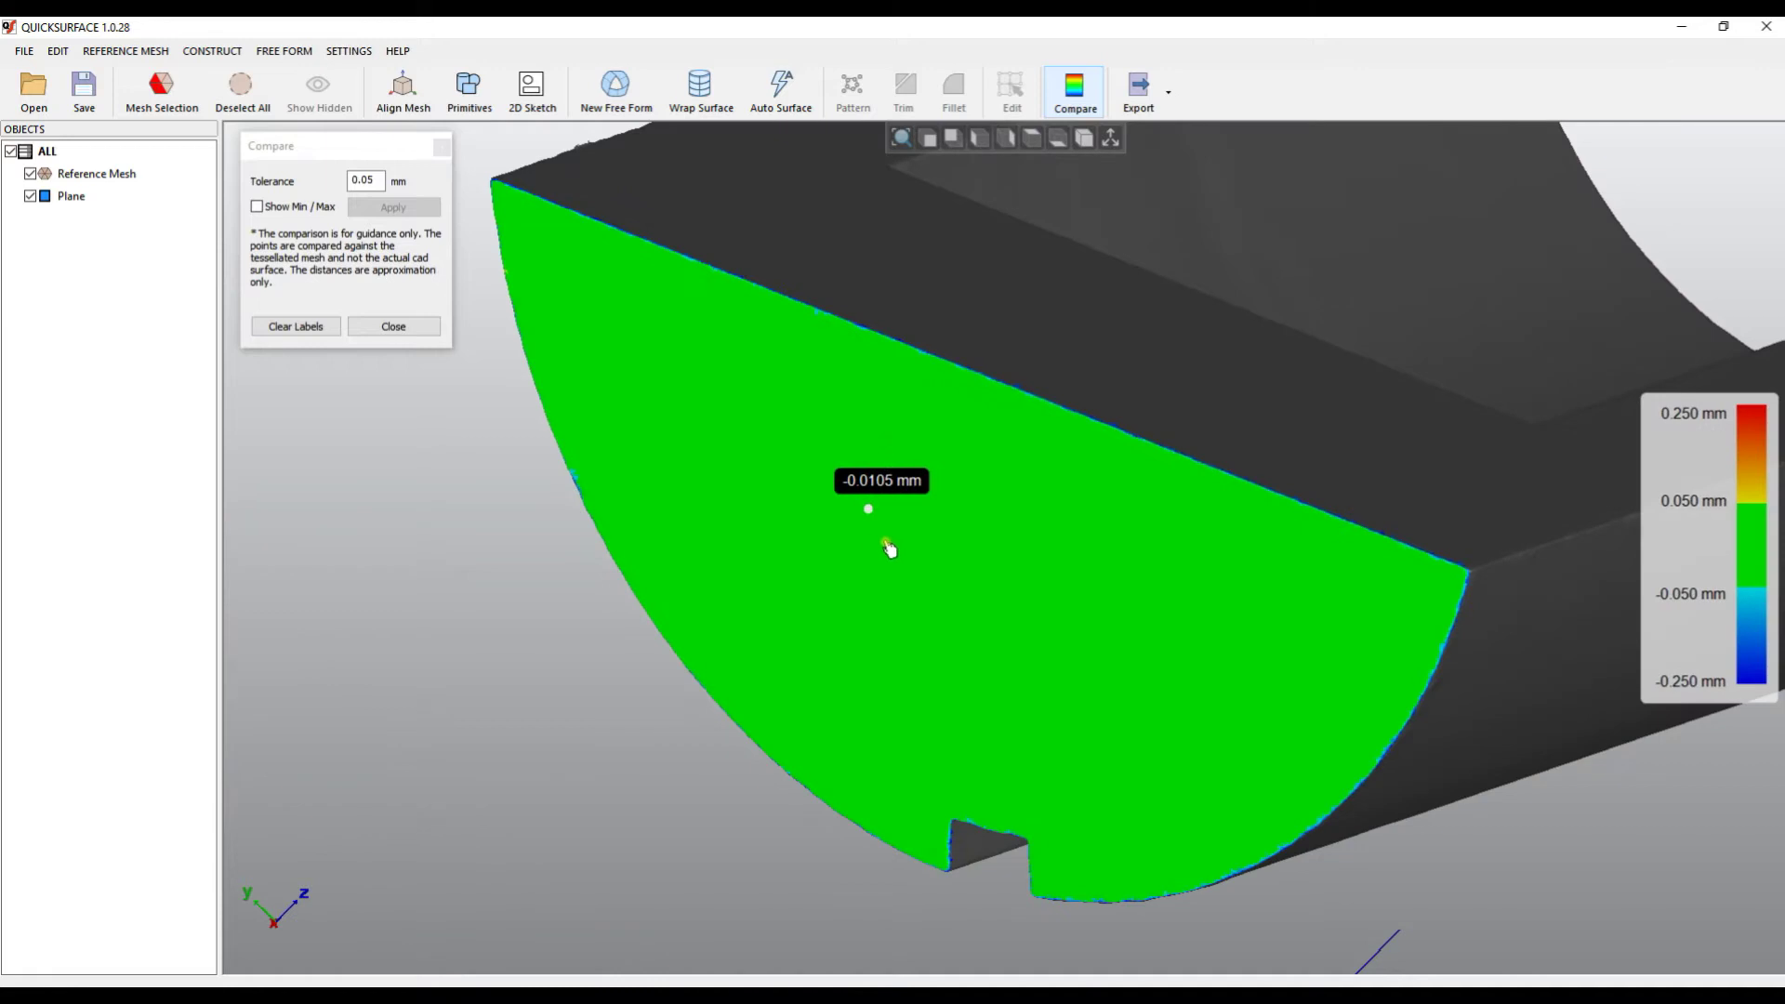
click(371, 177)
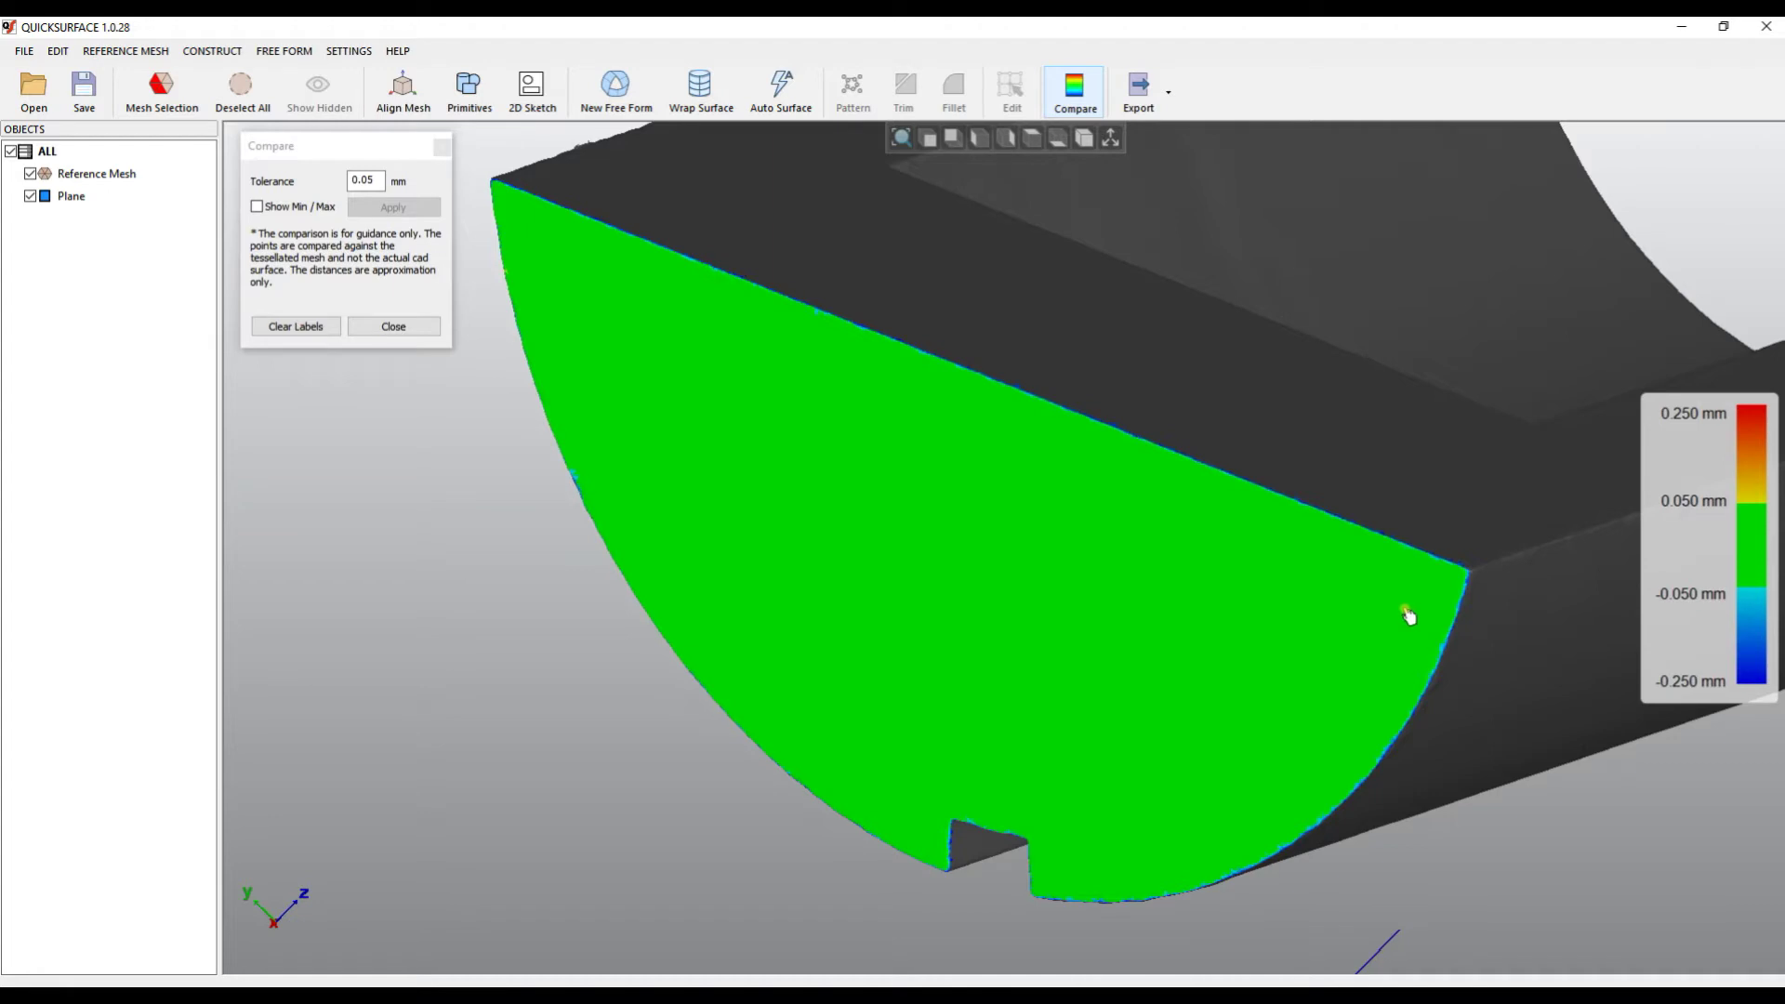
scroll(1467, 586, up, 3)
scroll(1467, 585, up, 2)
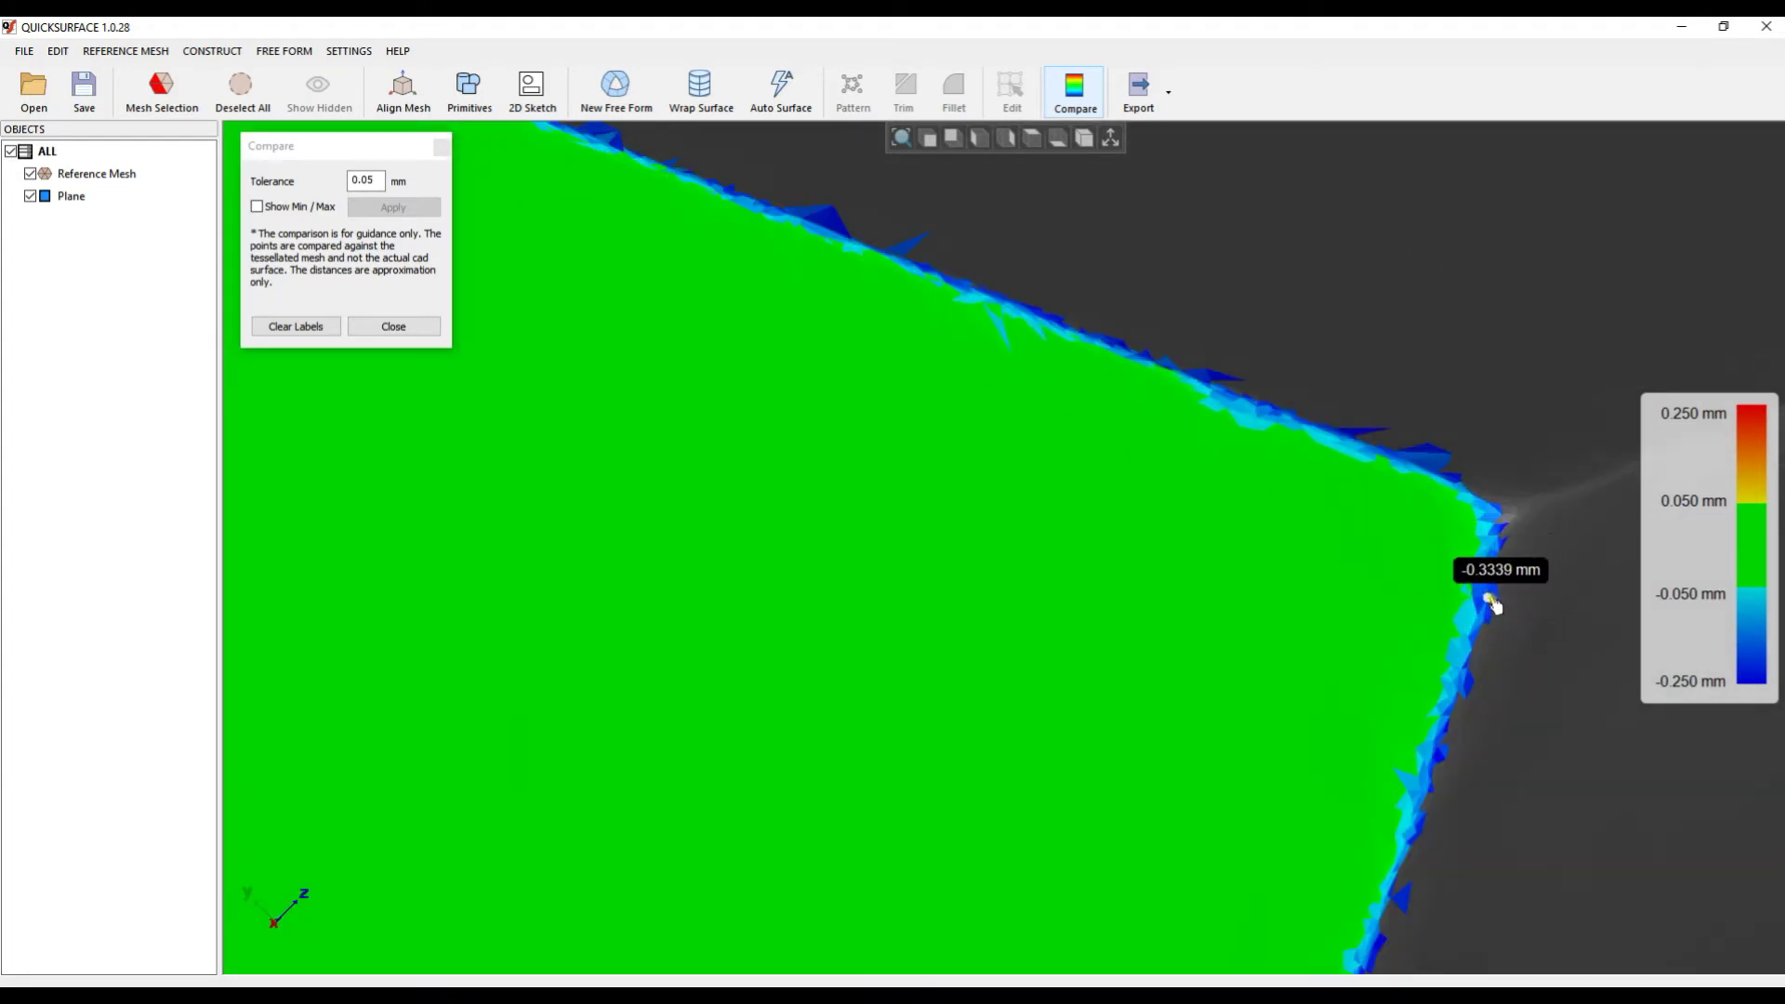
middle_drag(1497, 607, 1004, 548)
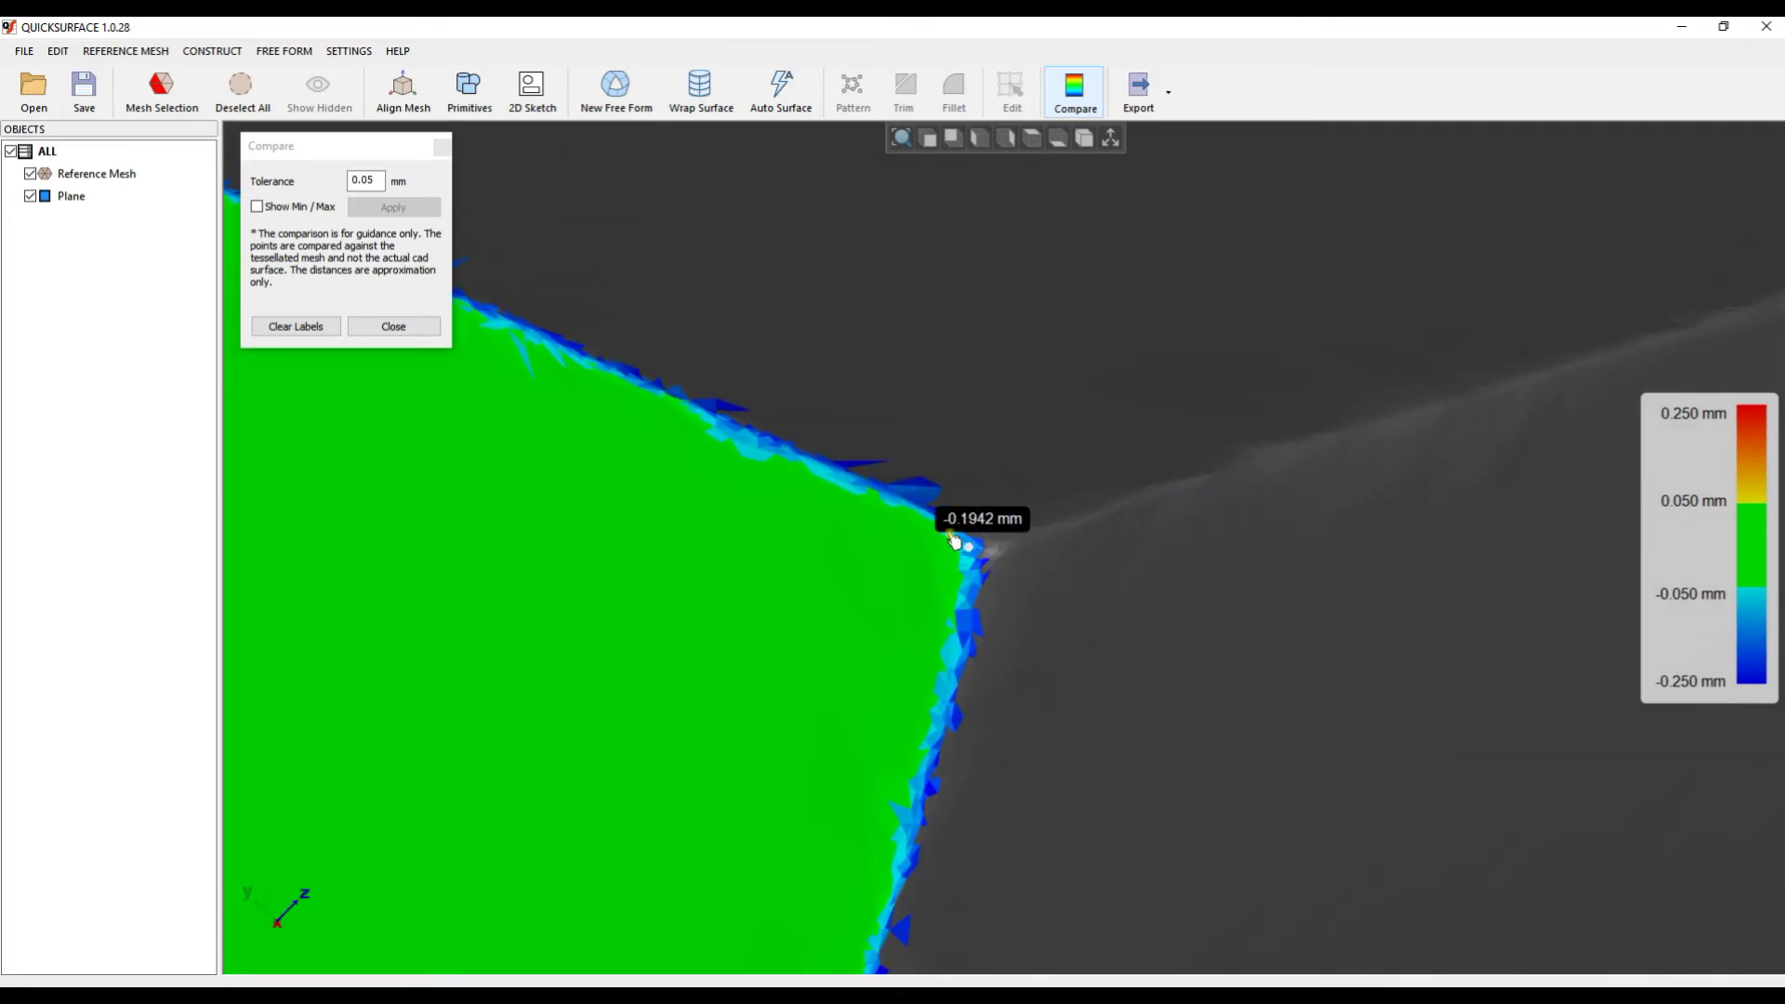
scroll(941, 500, down, 6)
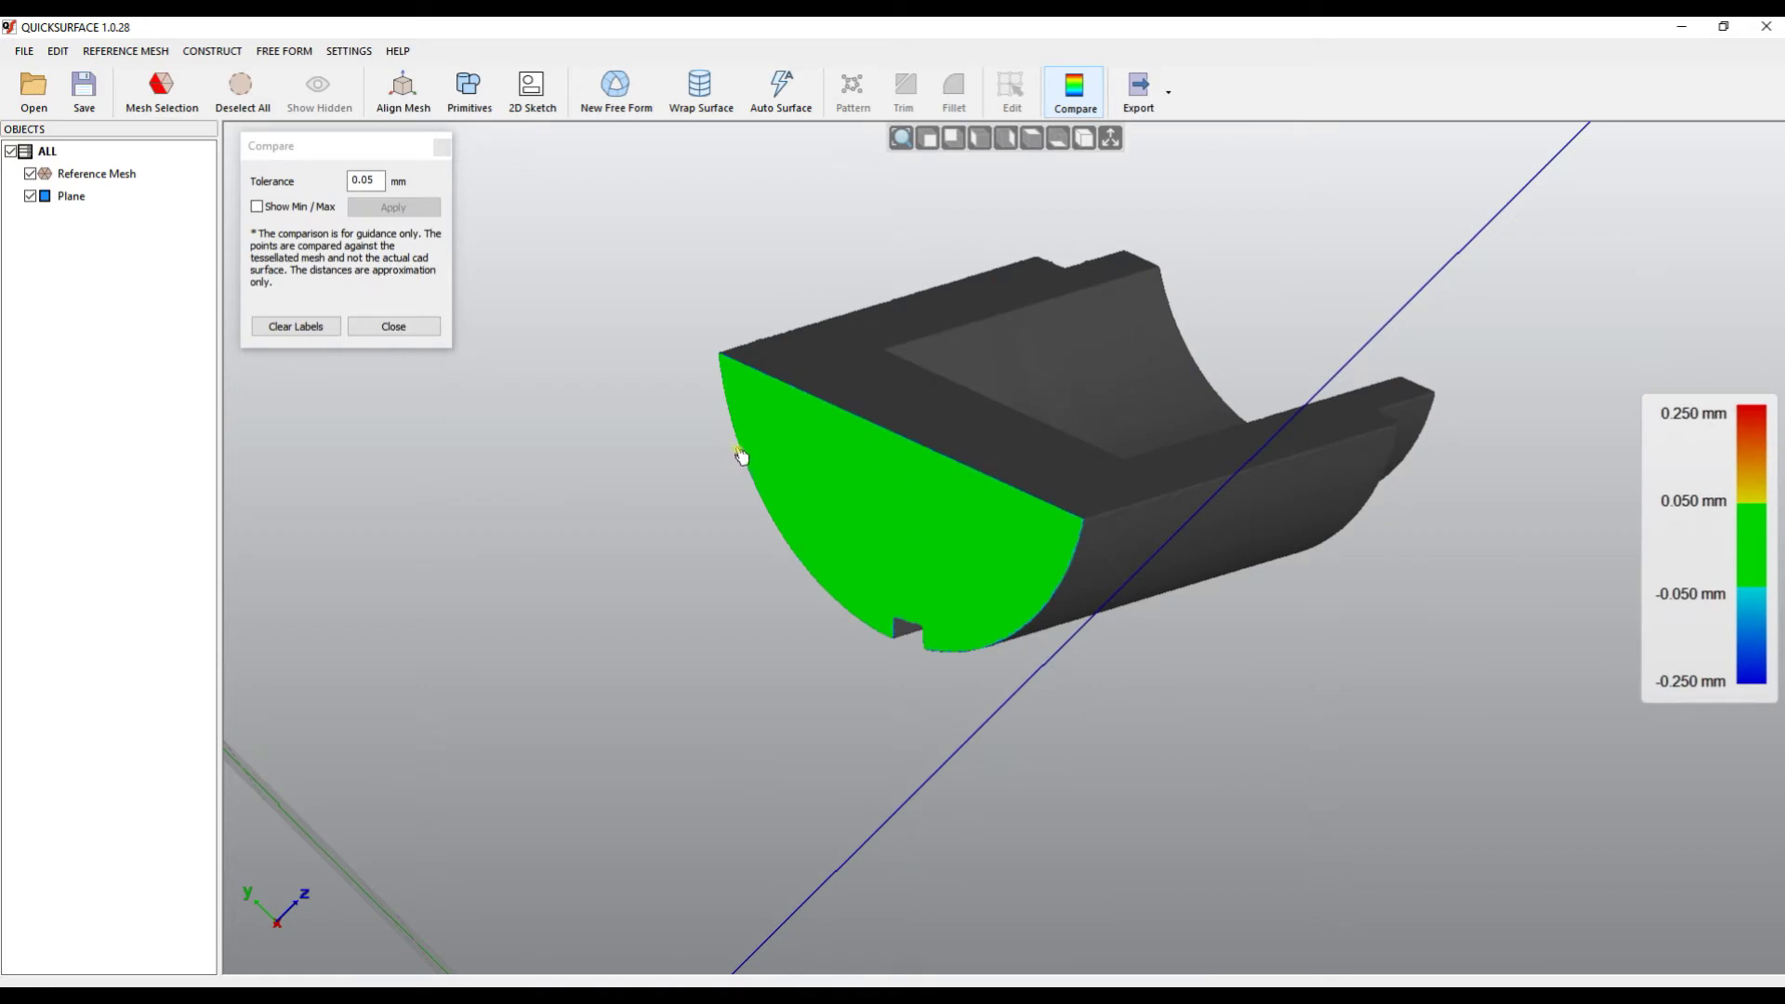
Place deviation labels on three points spread over the end face, clear them, and probe the face again
click(793, 451)
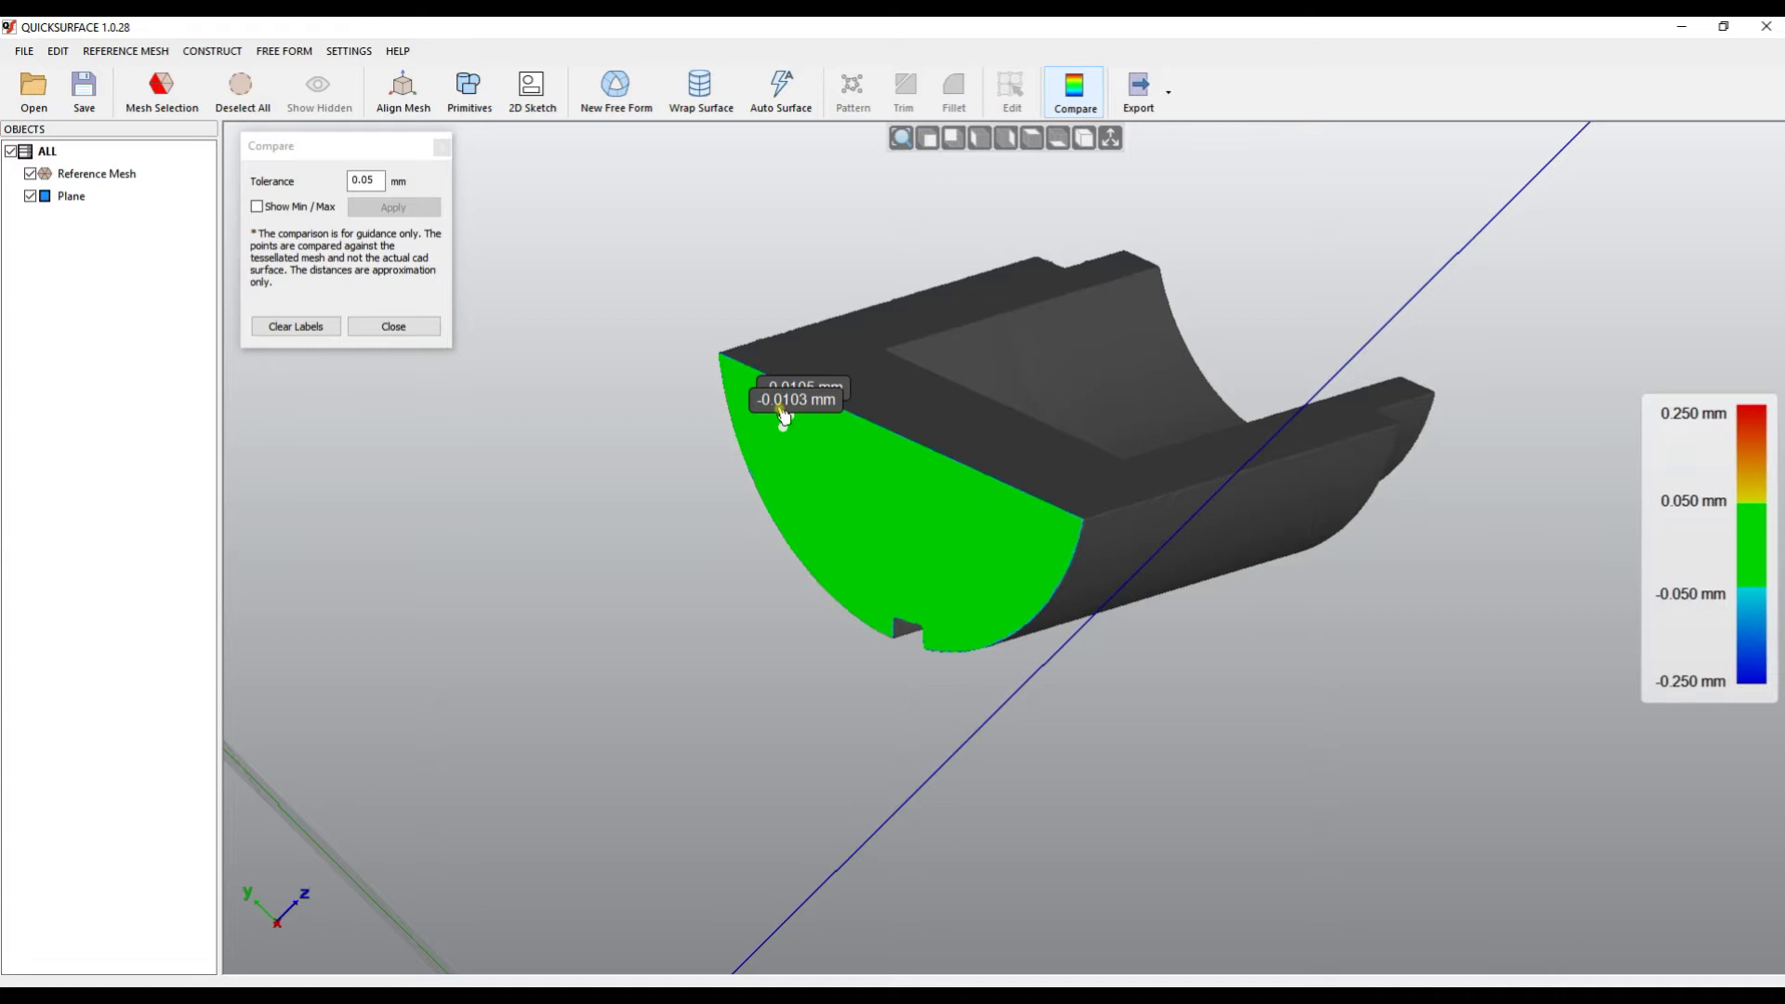
click(987, 617)
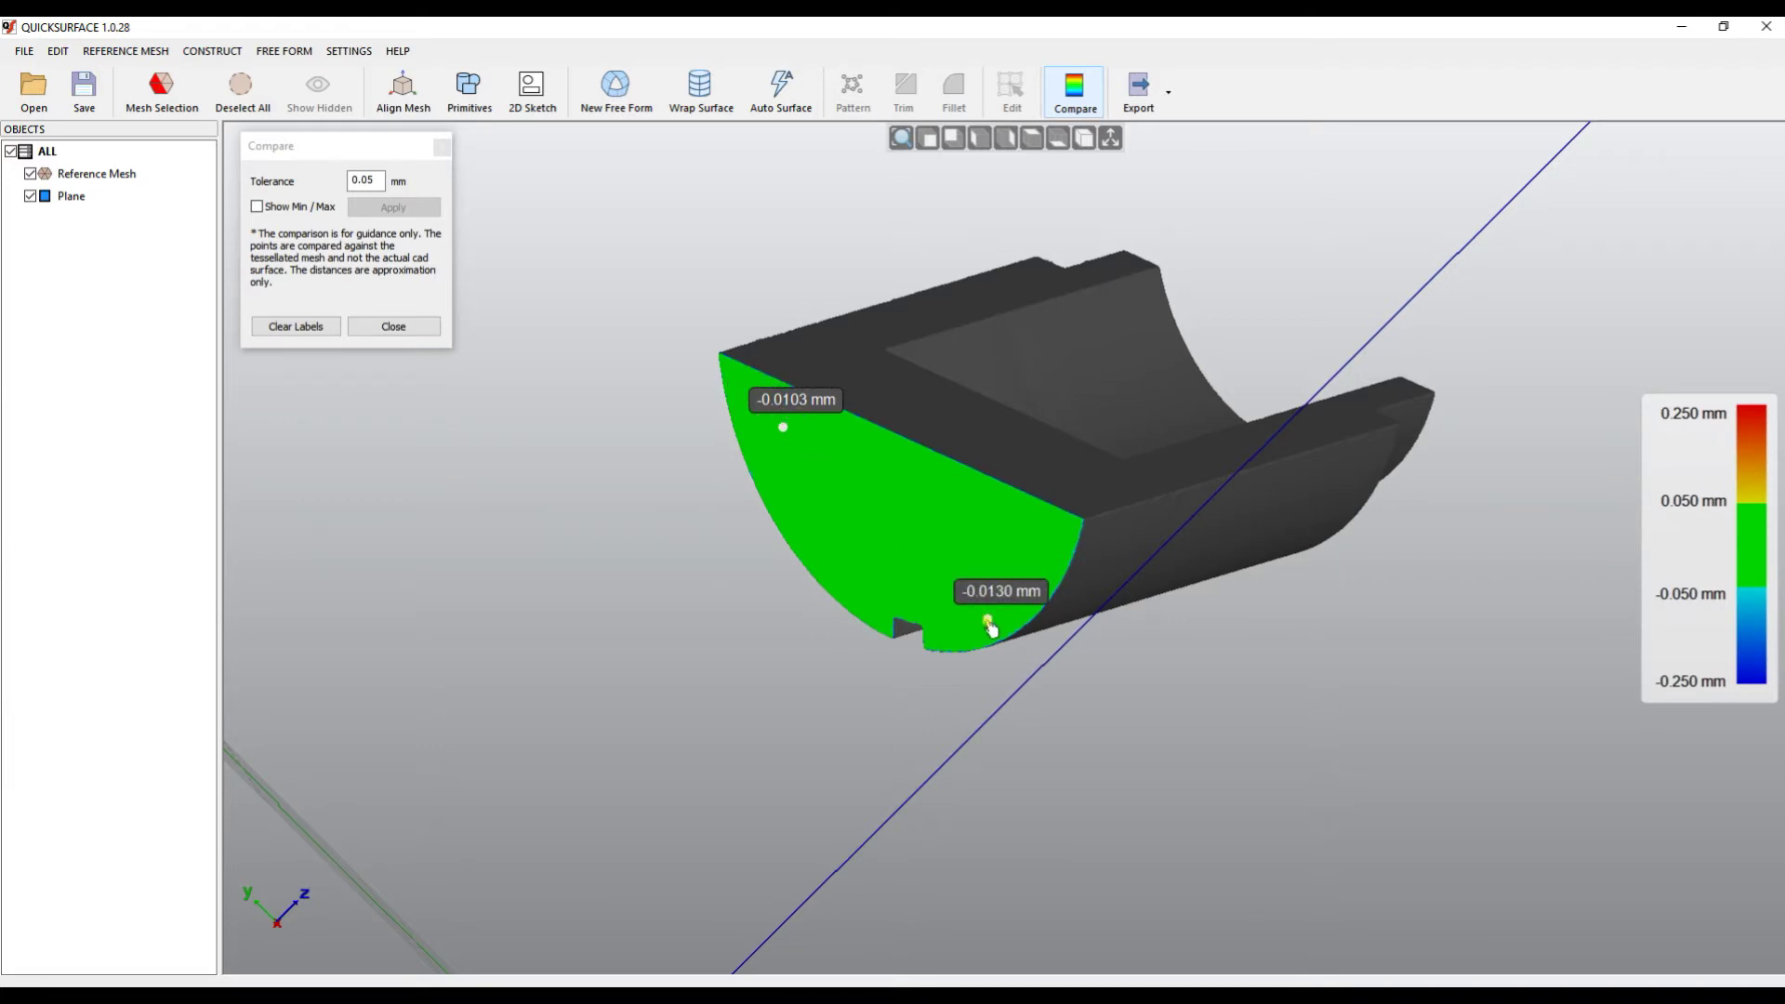
click(875, 532)
click(1036, 628)
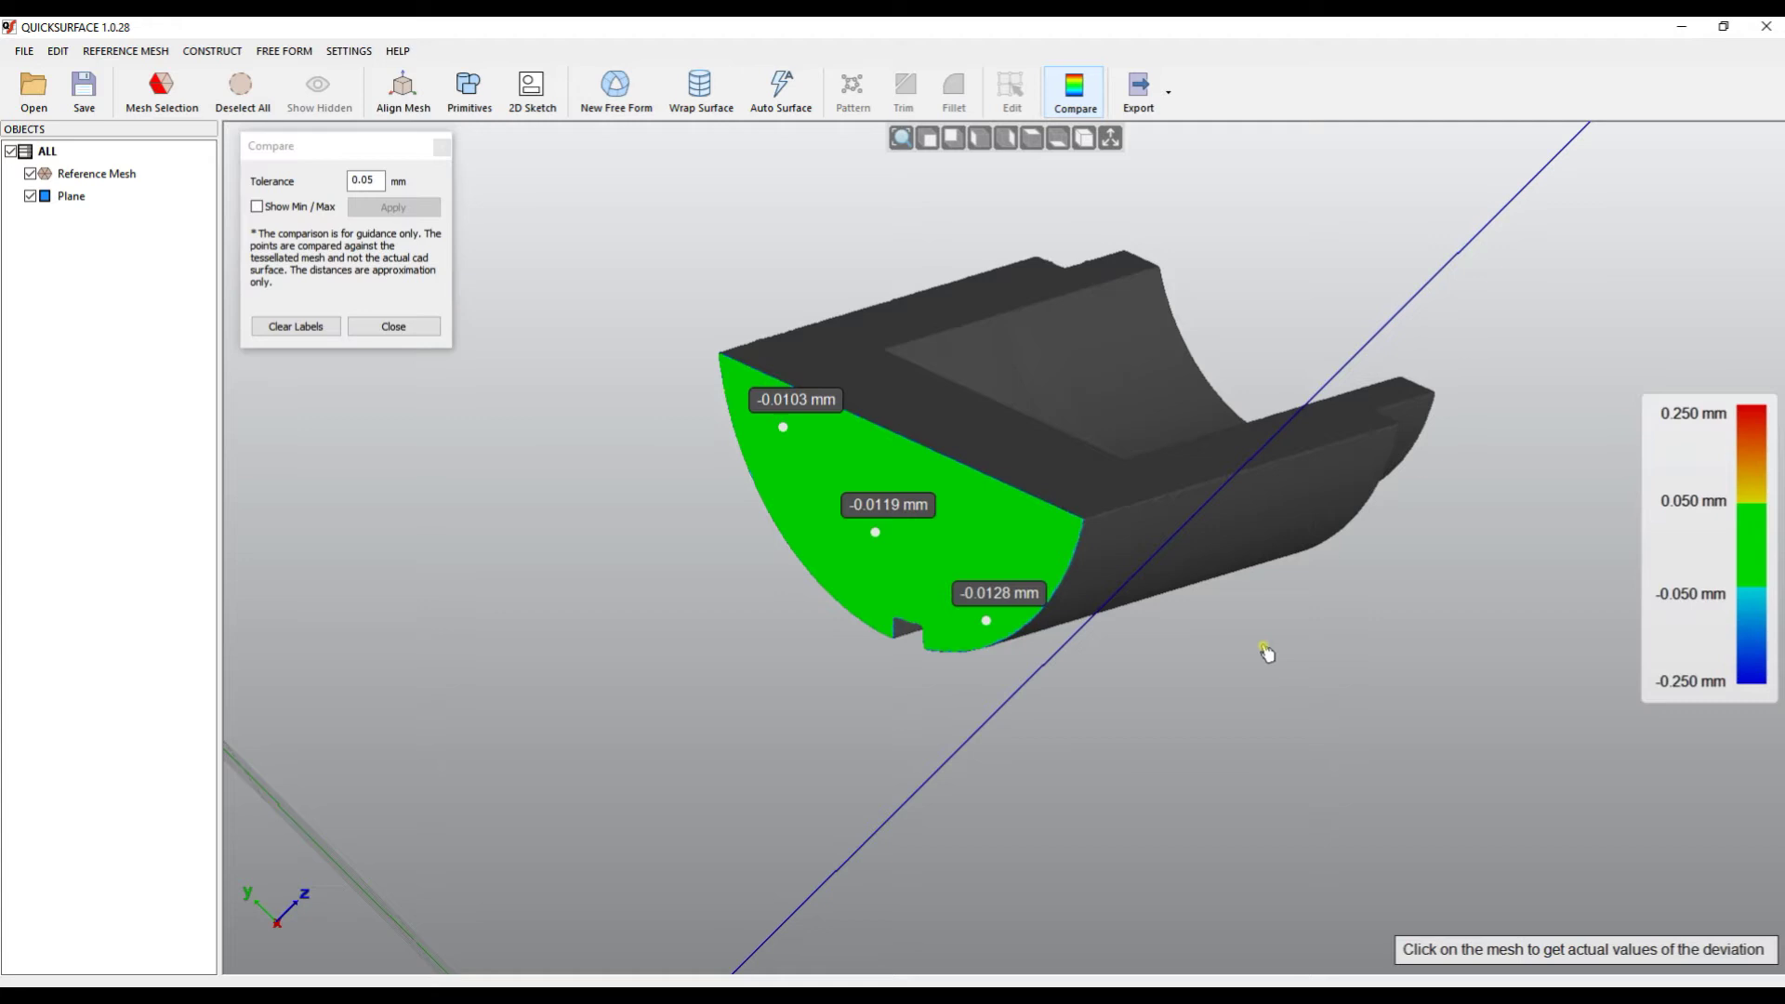
click(294, 328)
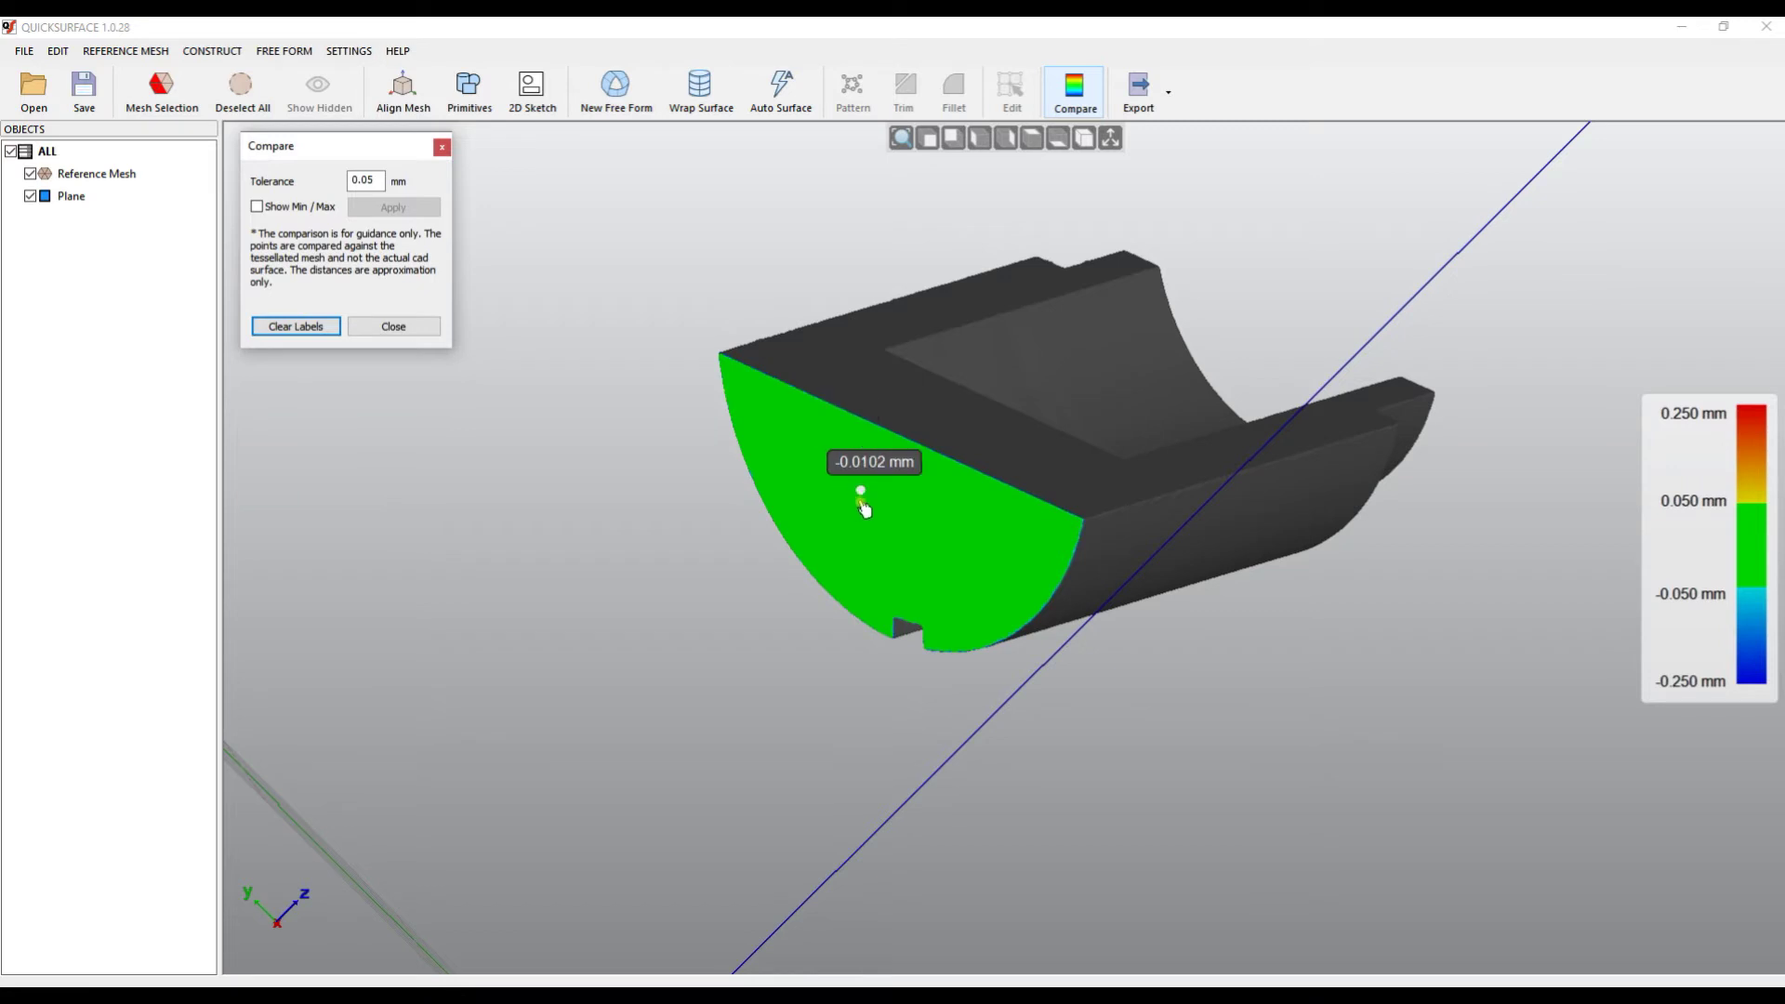
click(925, 586)
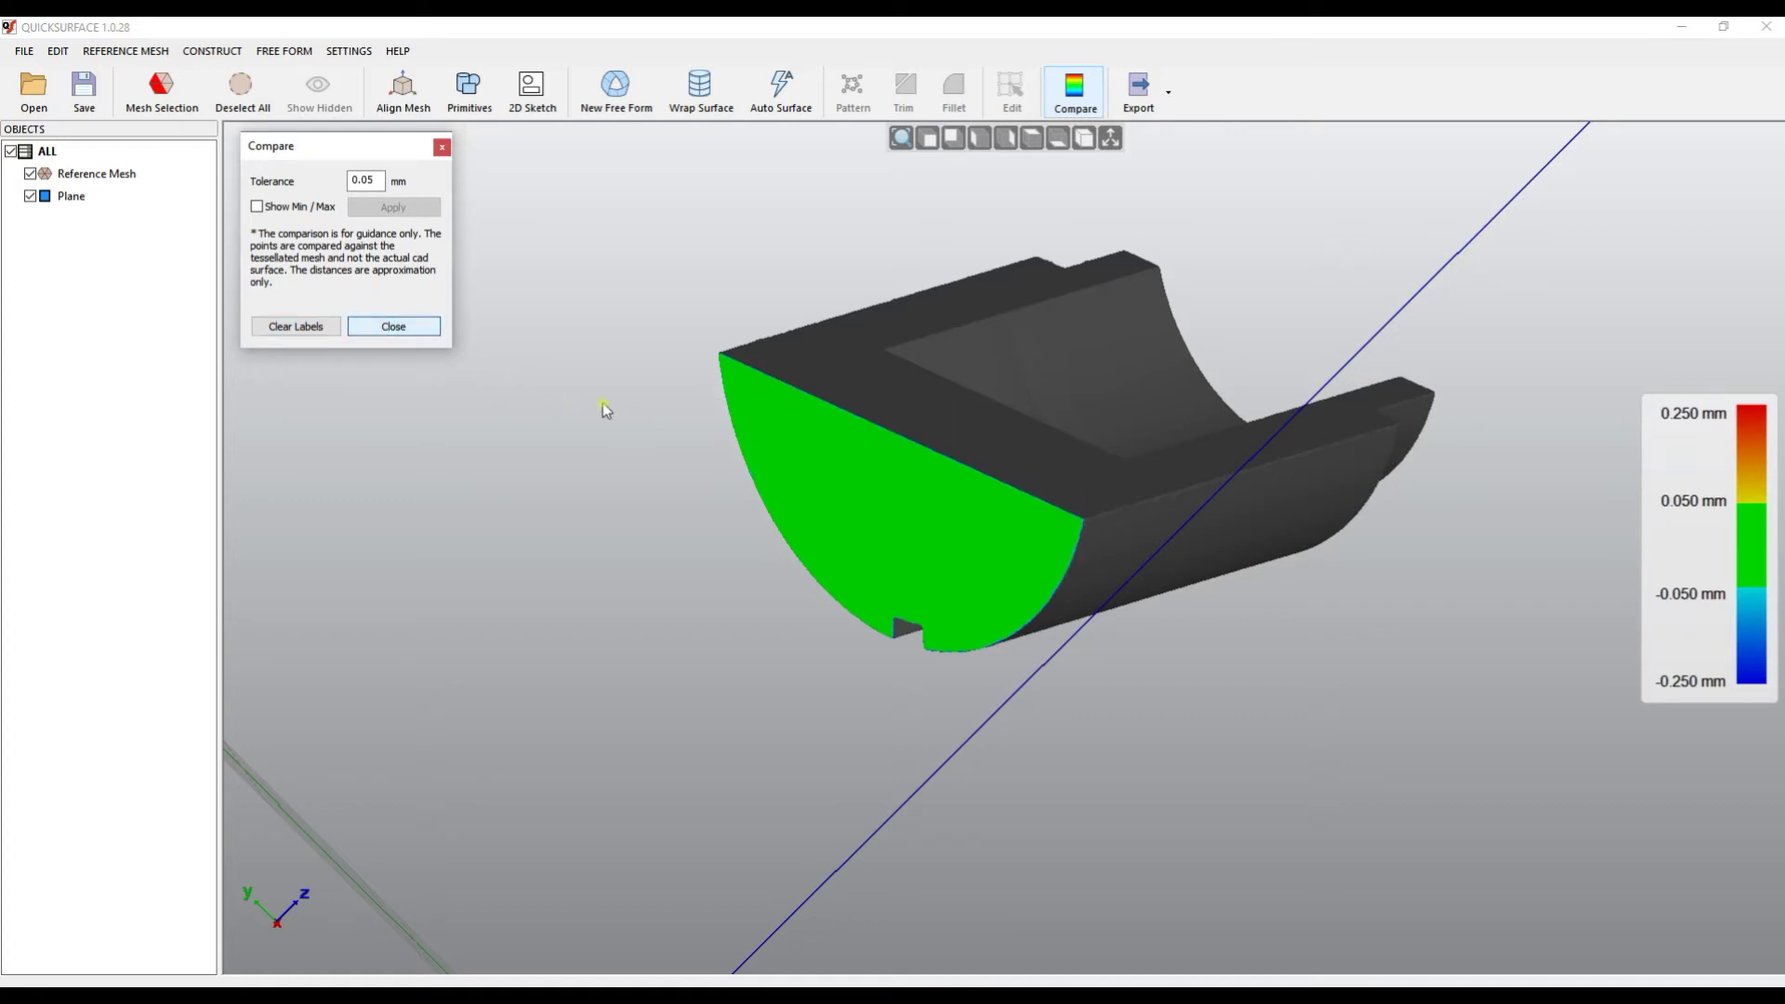
Set the comparison tolerance to 0.01 mm and apply it to the deviation map
click(376, 180)
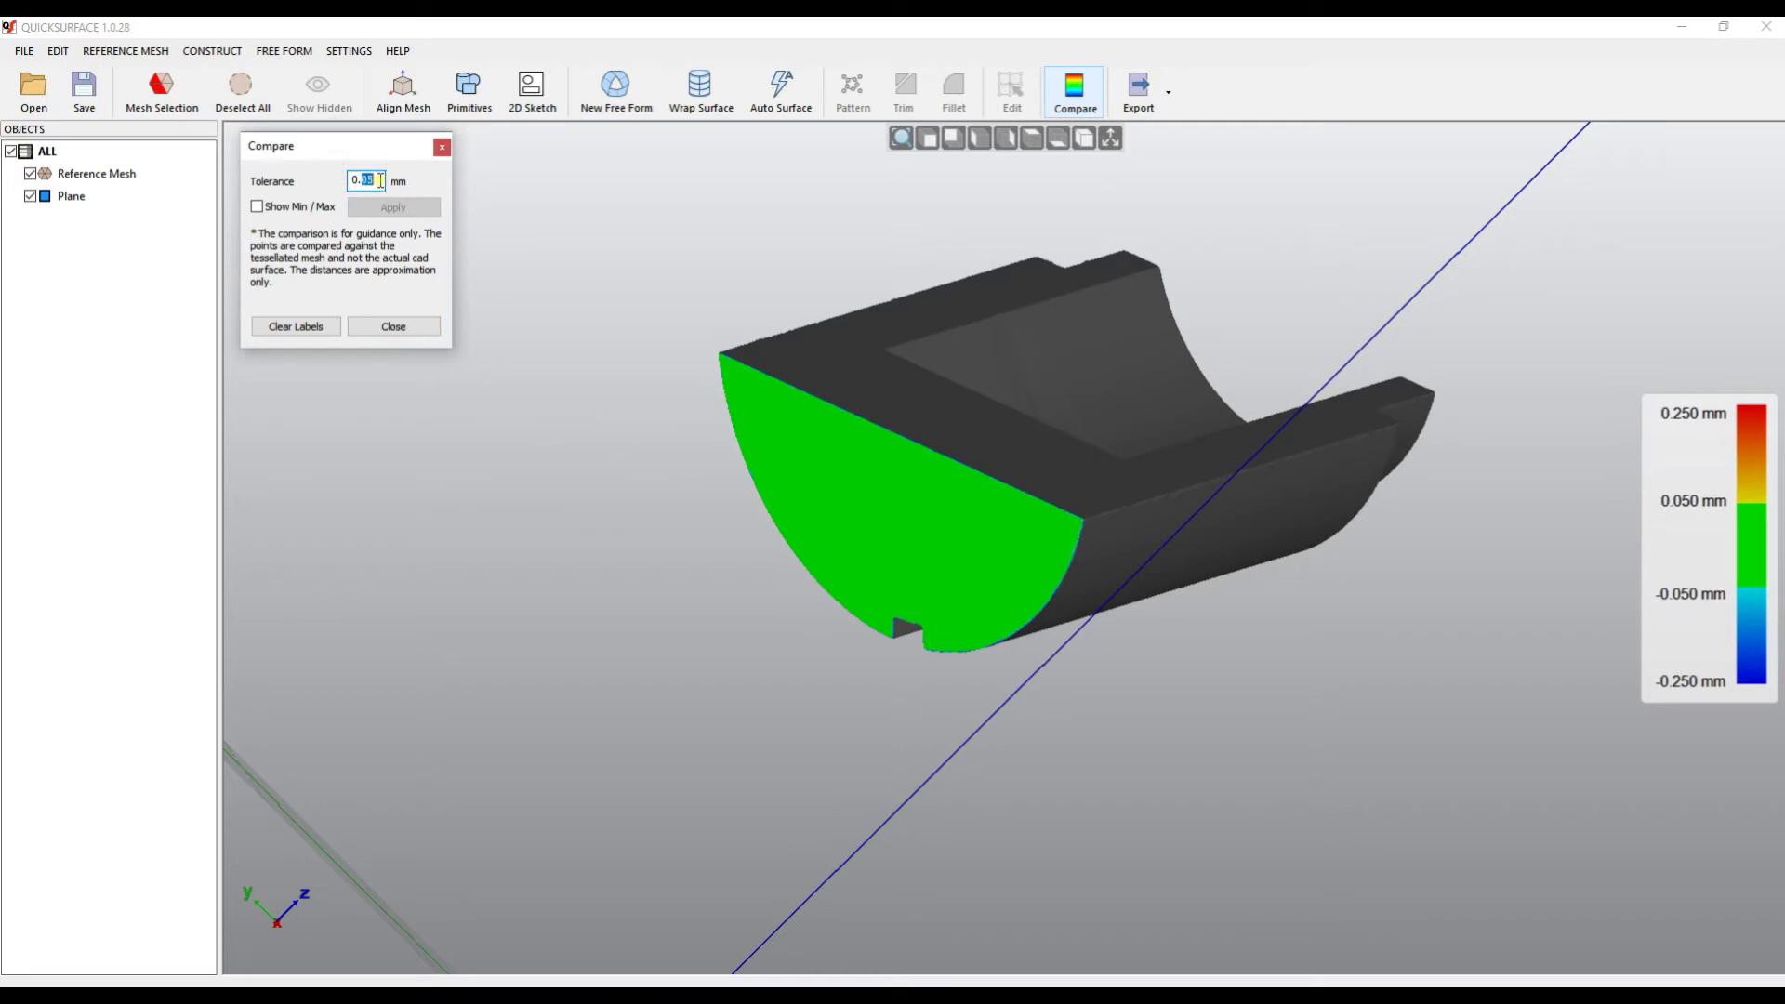
key(BackSpace)
text(1)
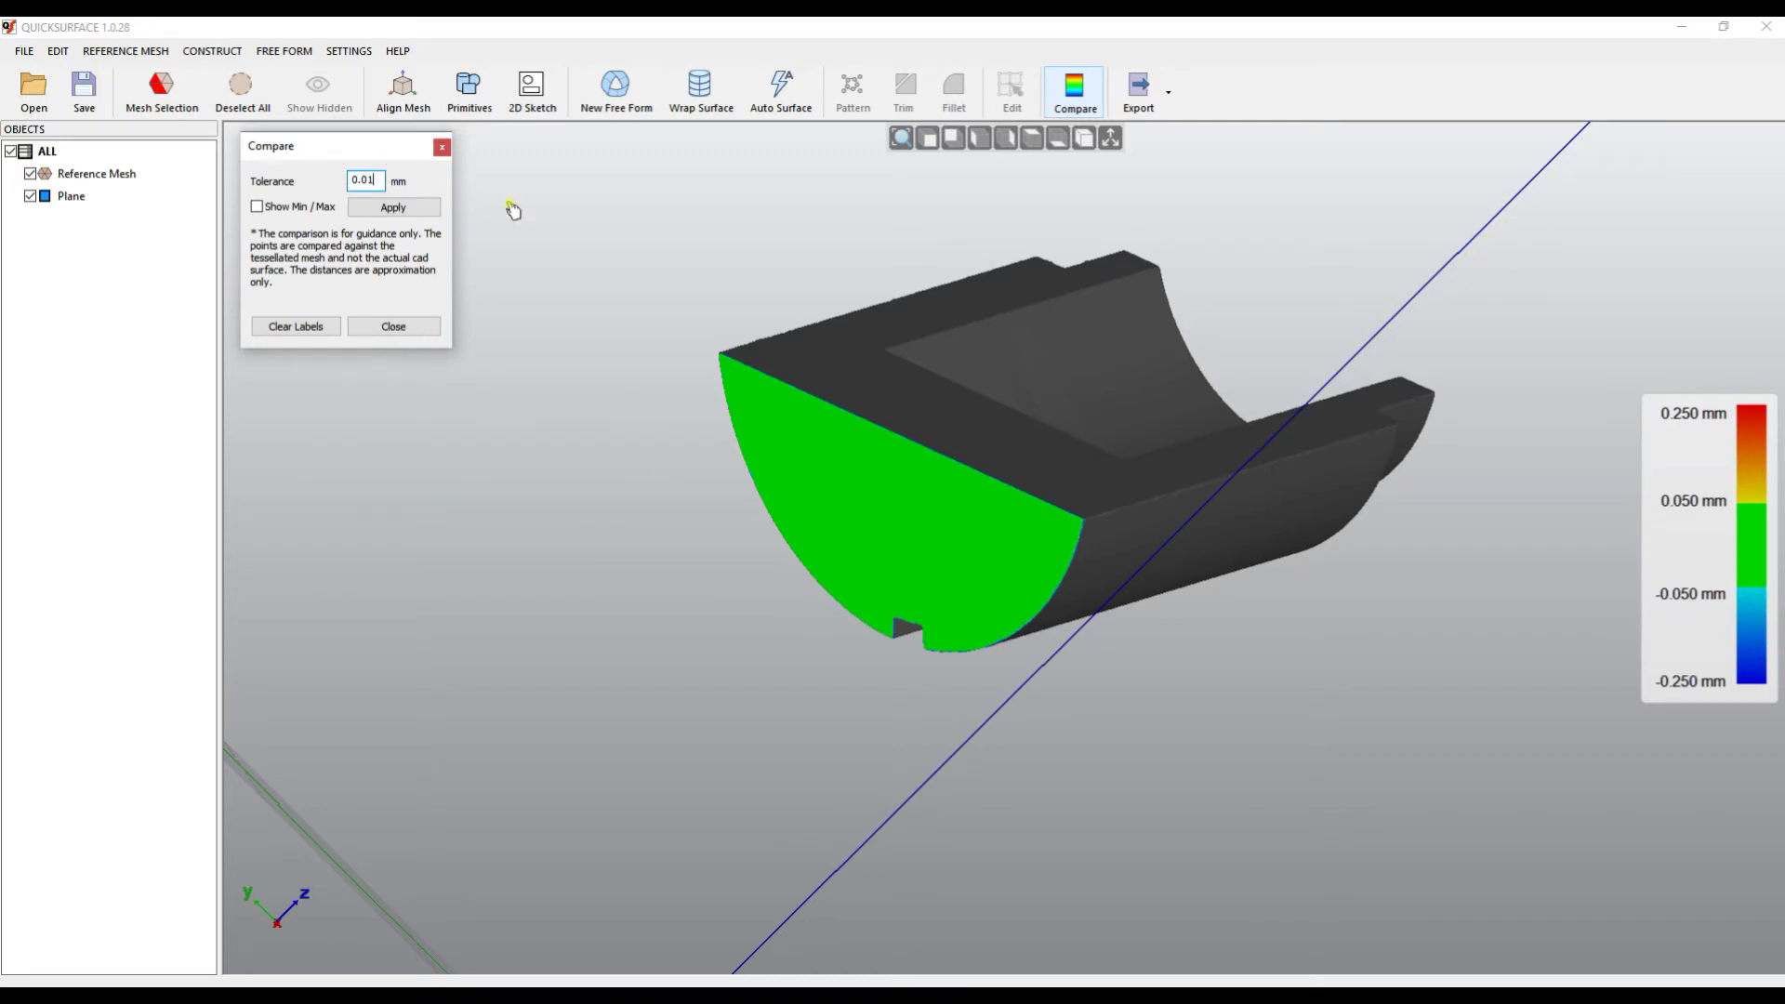
click(394, 207)
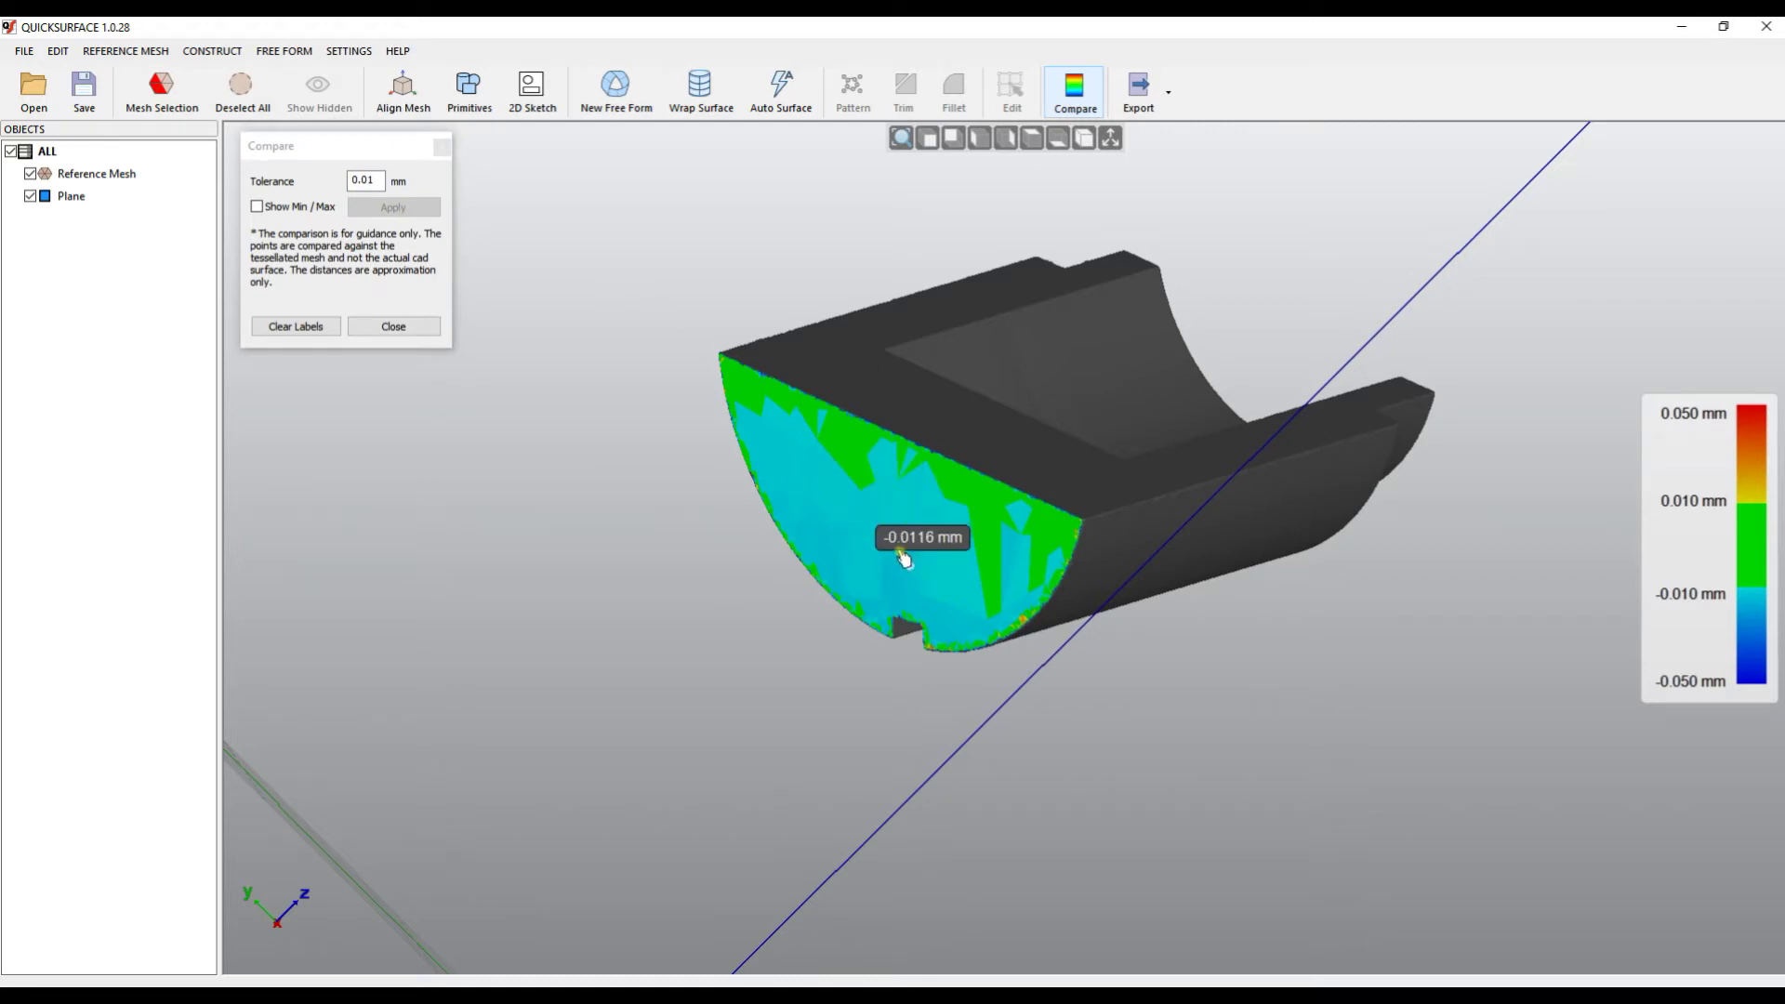
Set the comparison tolerance to 0.02 mm, apply it, and close the comparison
drag(369, 179, 376, 180)
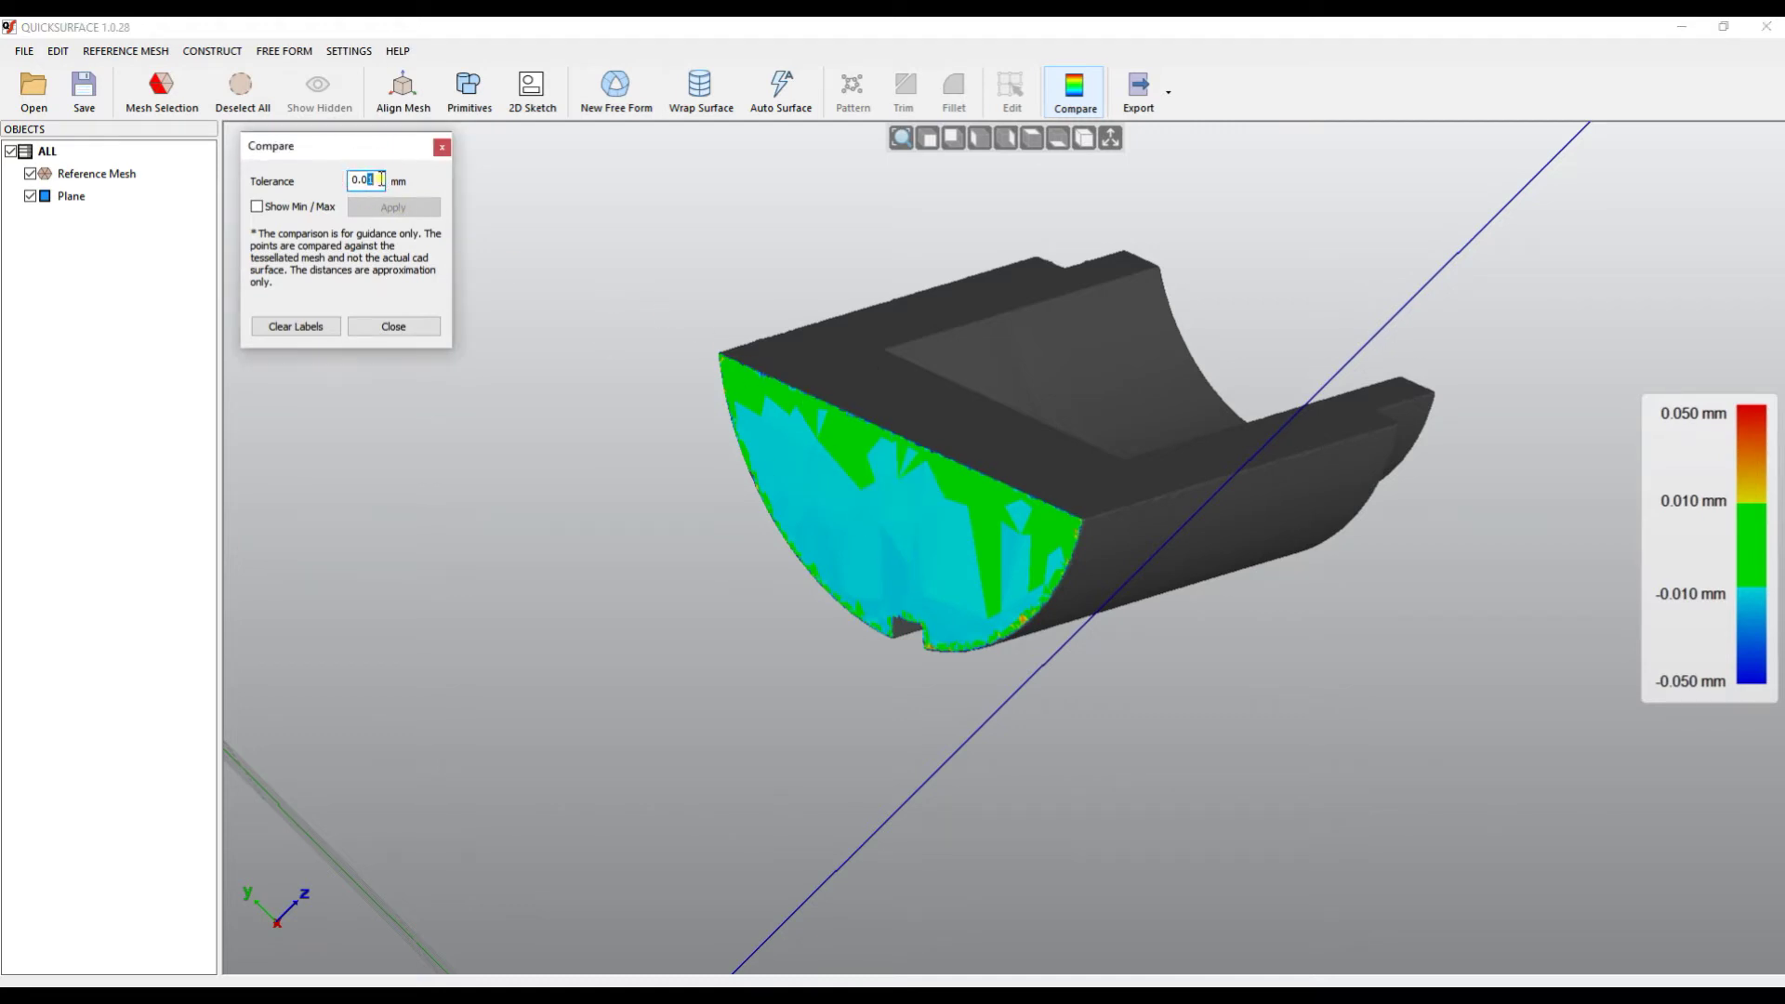
text(2)
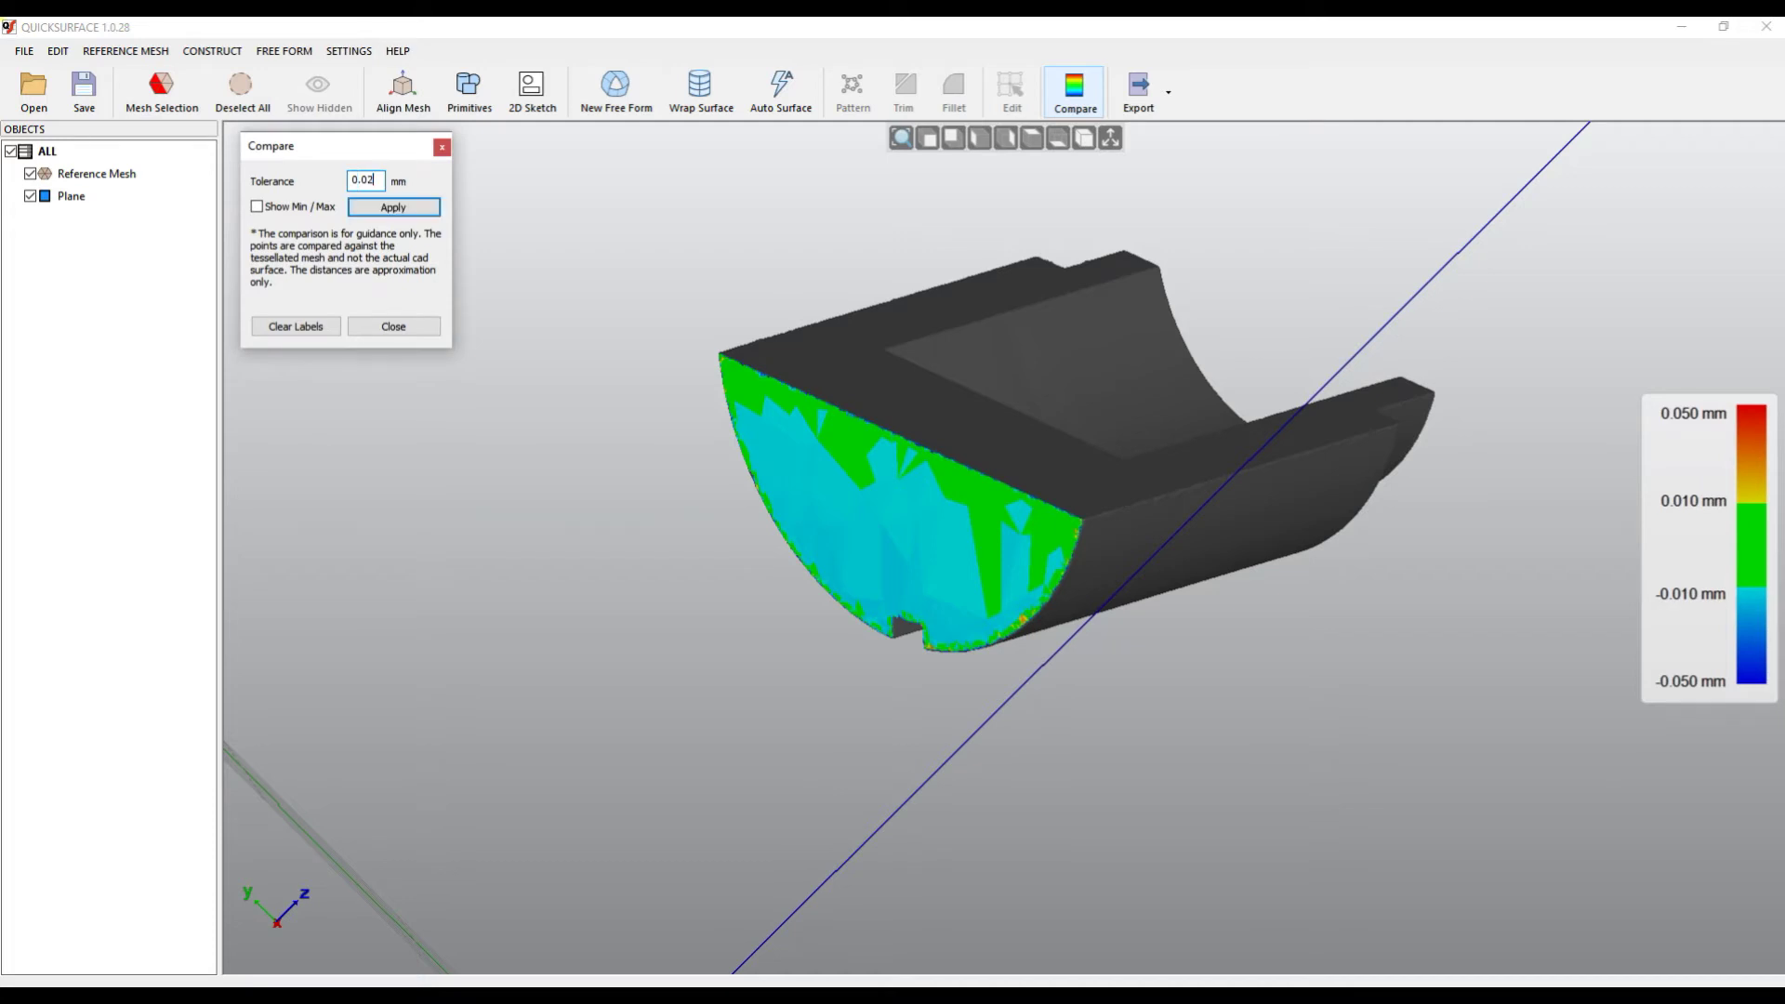
click(393, 207)
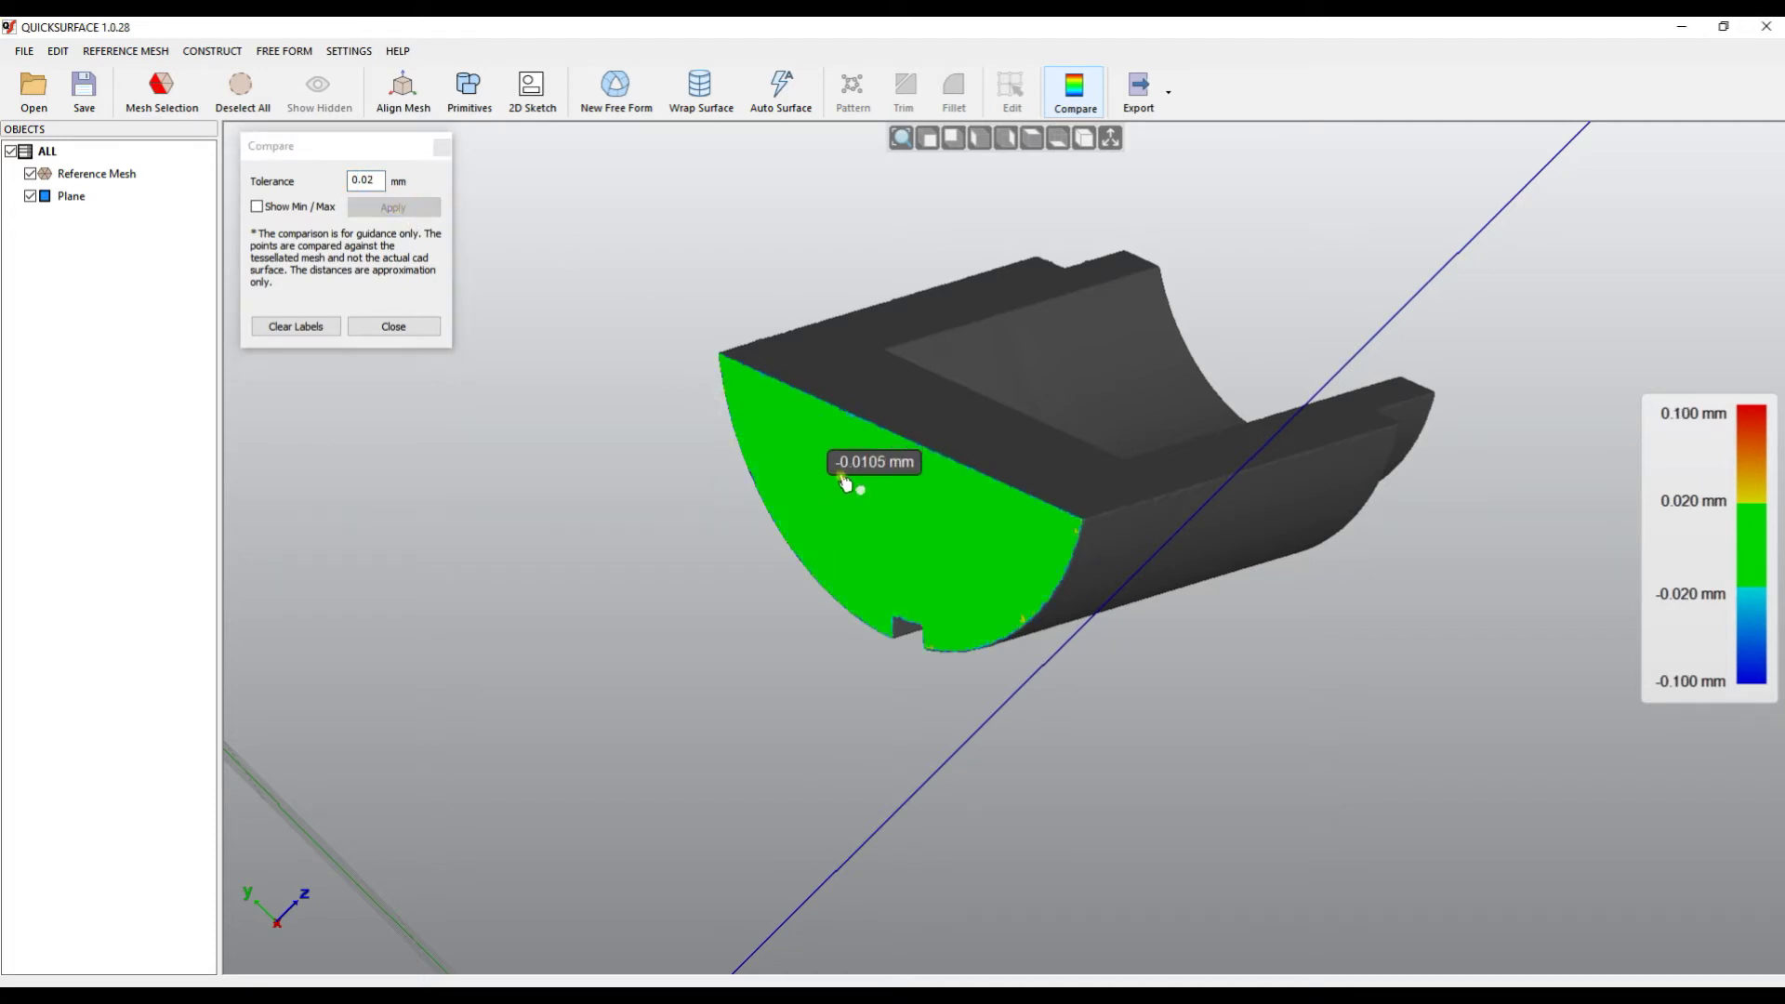
click(410, 332)
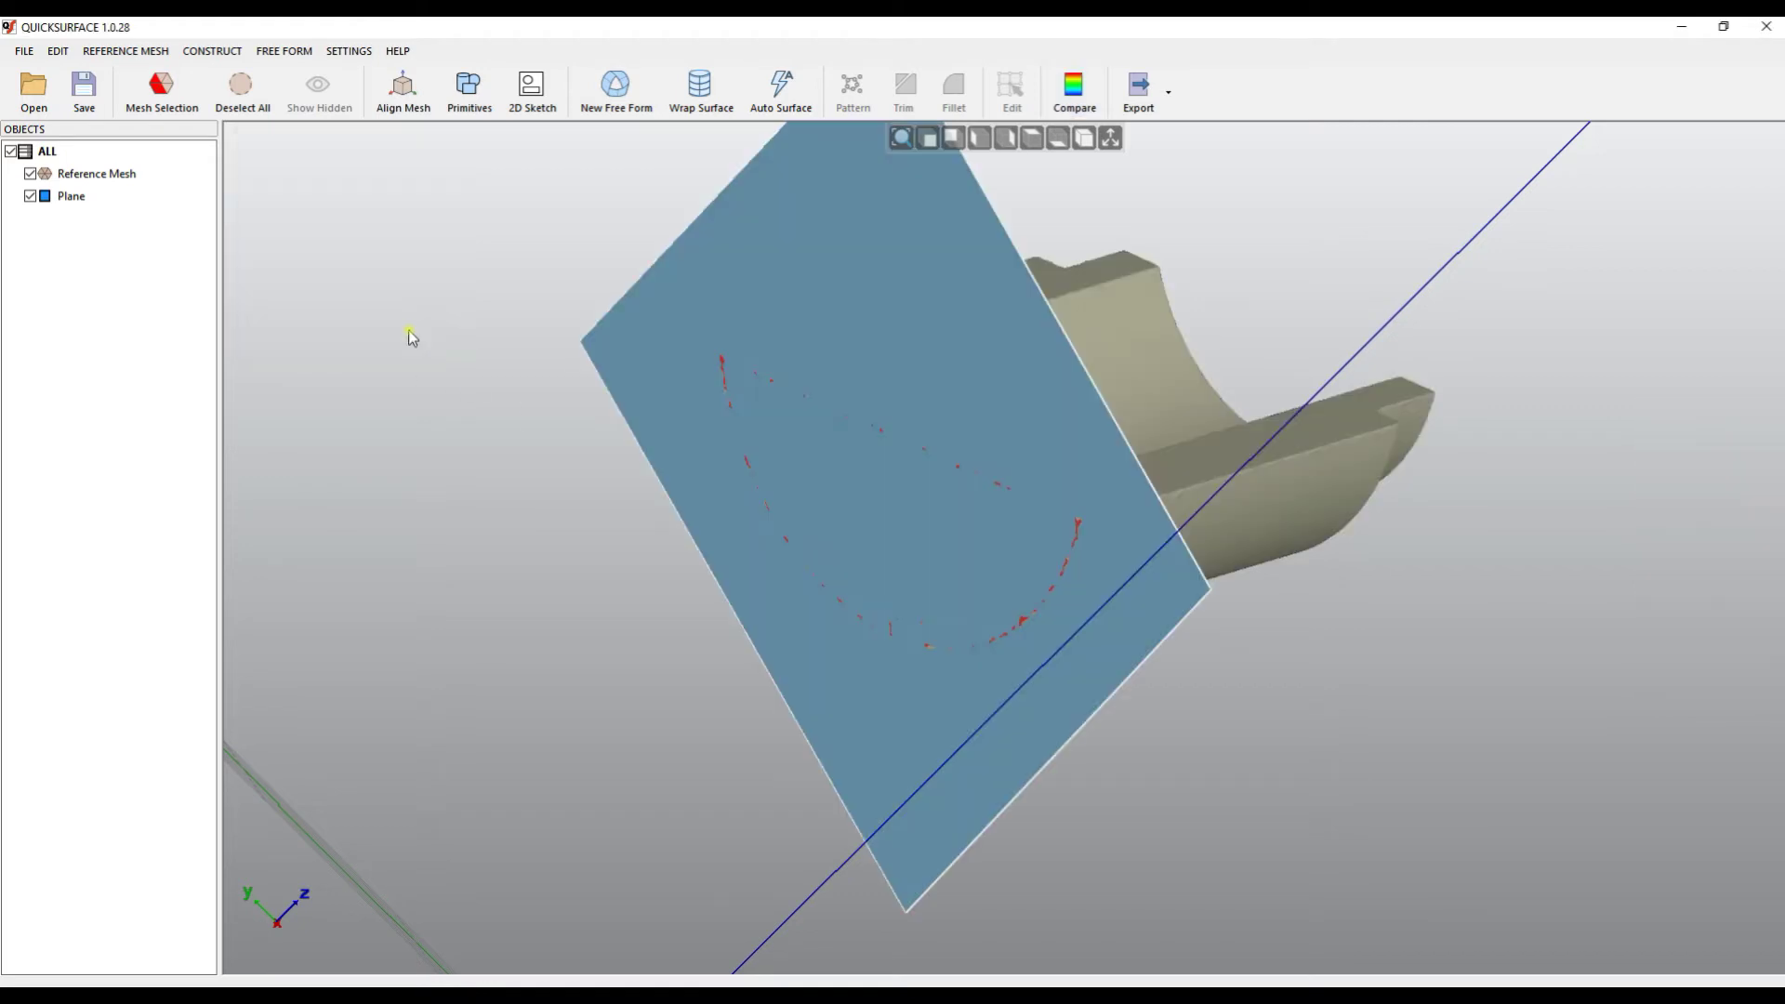
Examine the fitted plane against the reference mesh from several sides, switching the plane's visibility off and on
mouse_move(797, 427)
right_down()
mouse_move(517, 567)
mouse_move(466, 564)
mouse_move(418, 483)
mouse_move(353, 484)
right_up()
right_drag(1151, 618, 1271, 281)
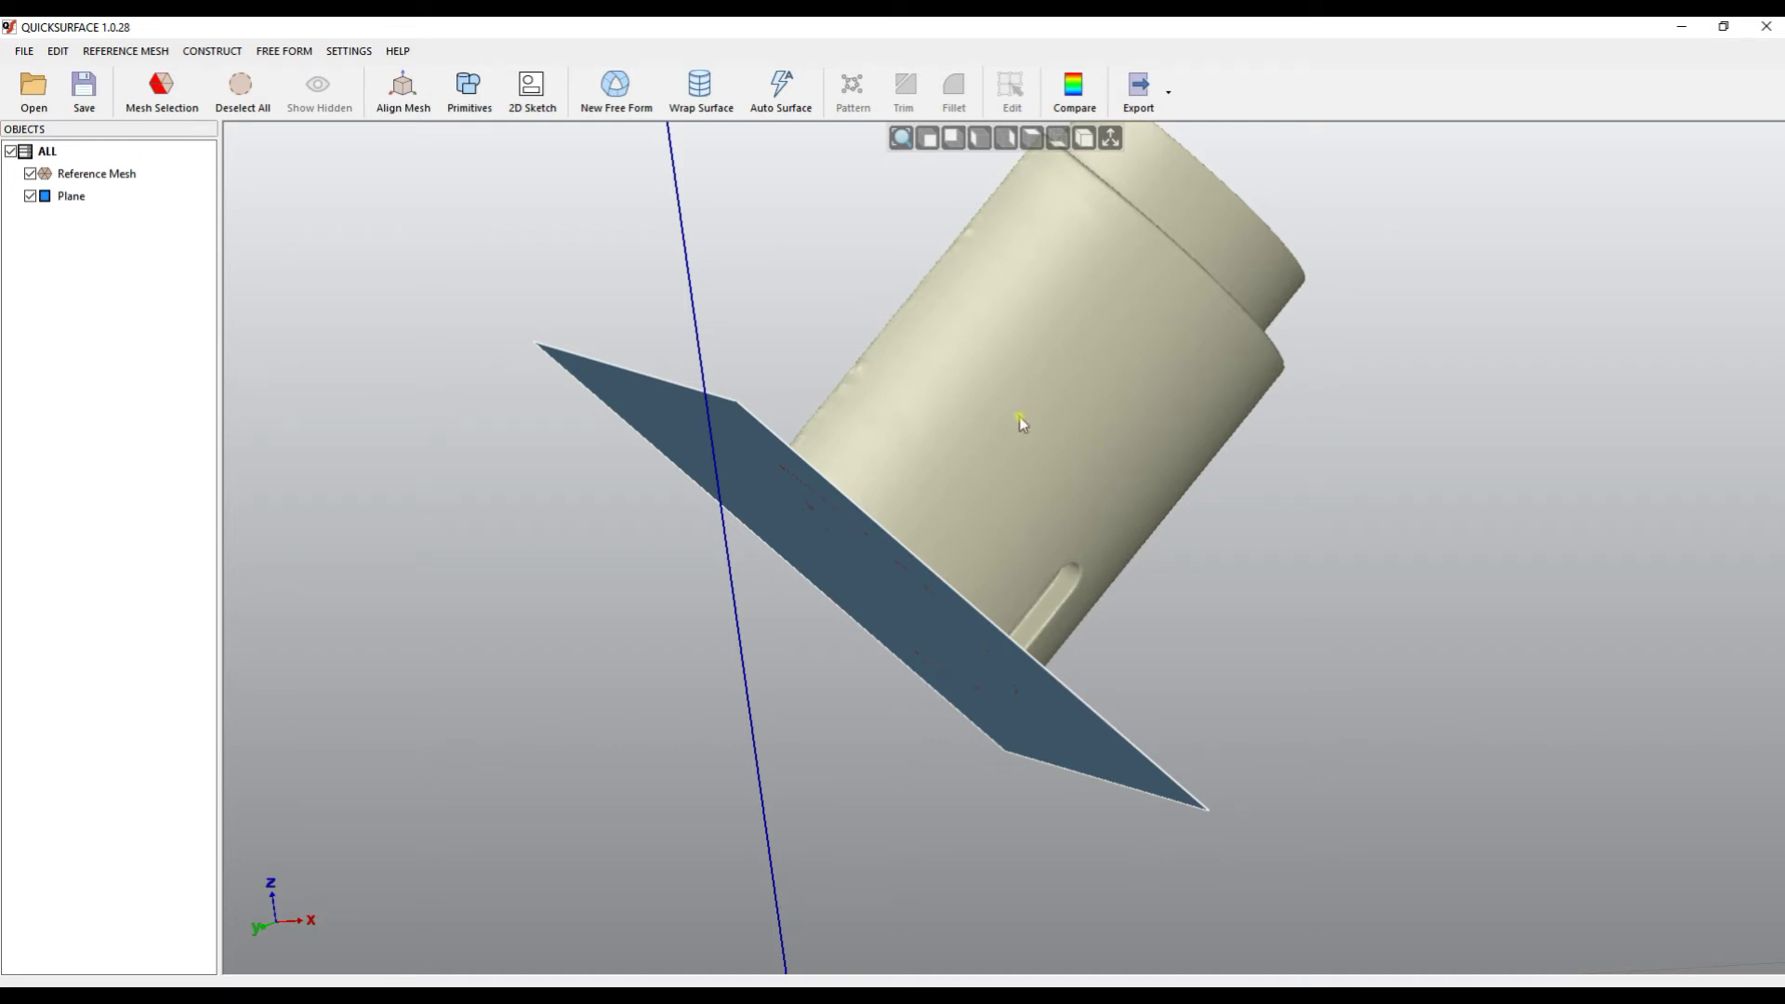
right_drag(781, 354, 1032, 572)
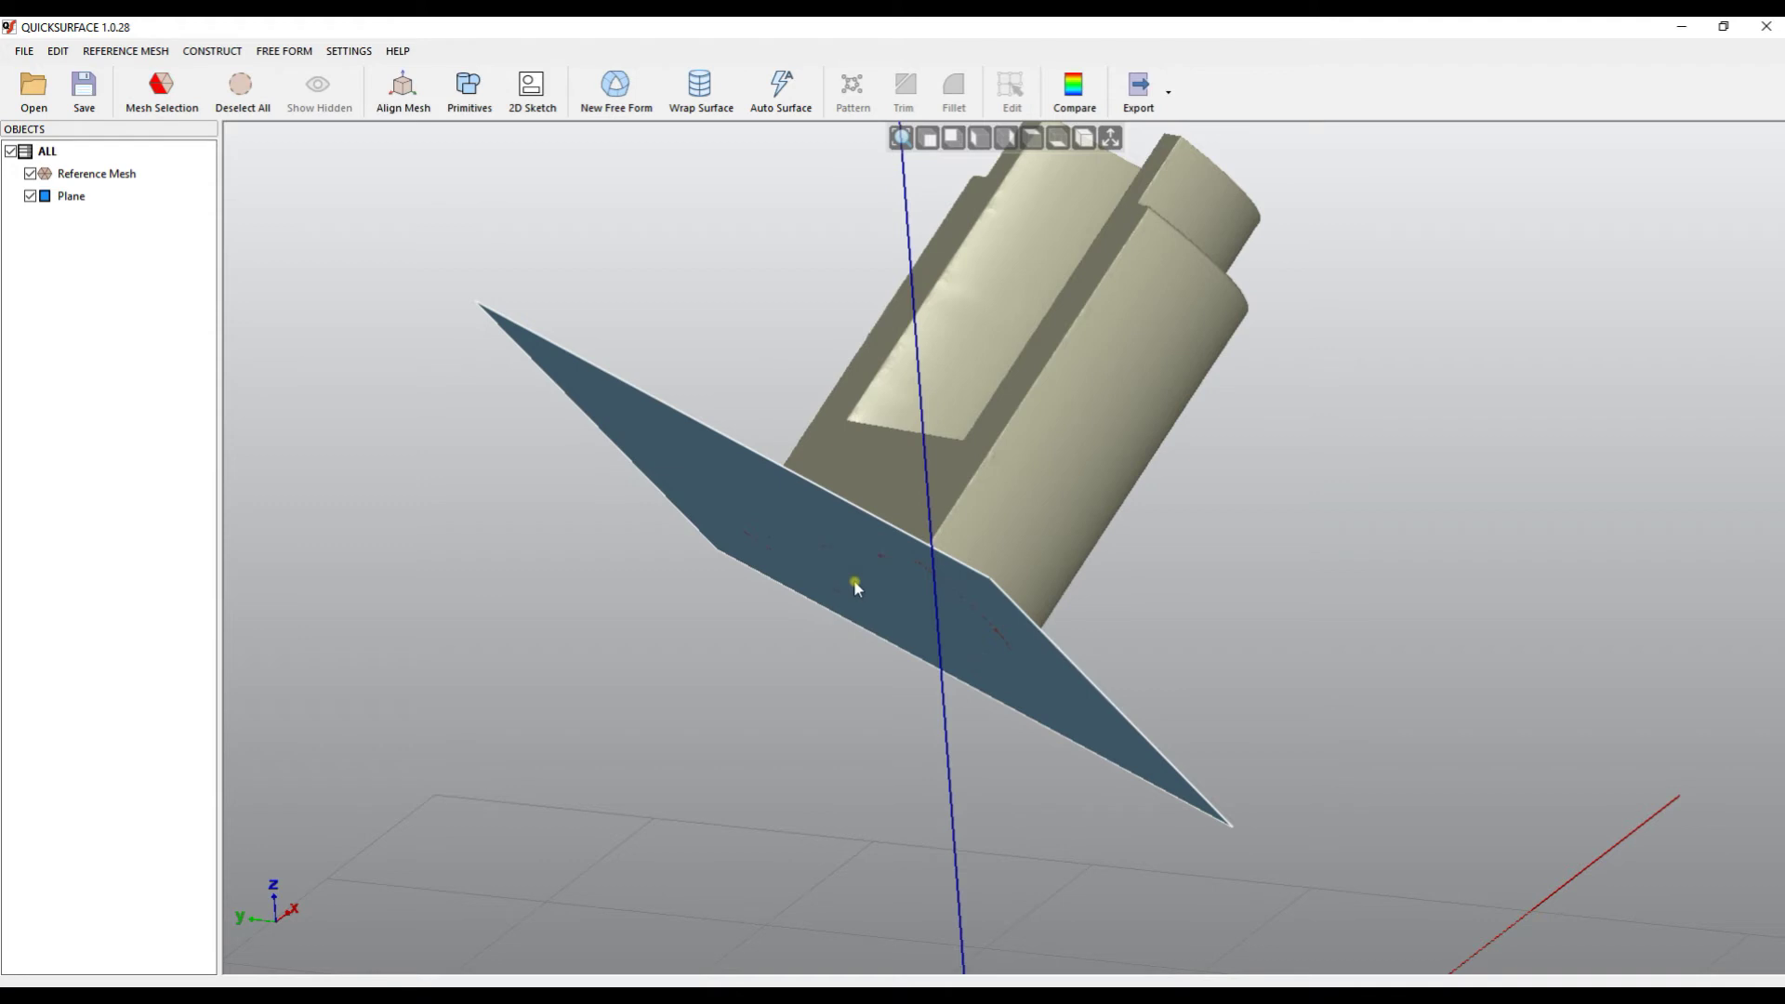
click(30, 197)
click(29, 197)
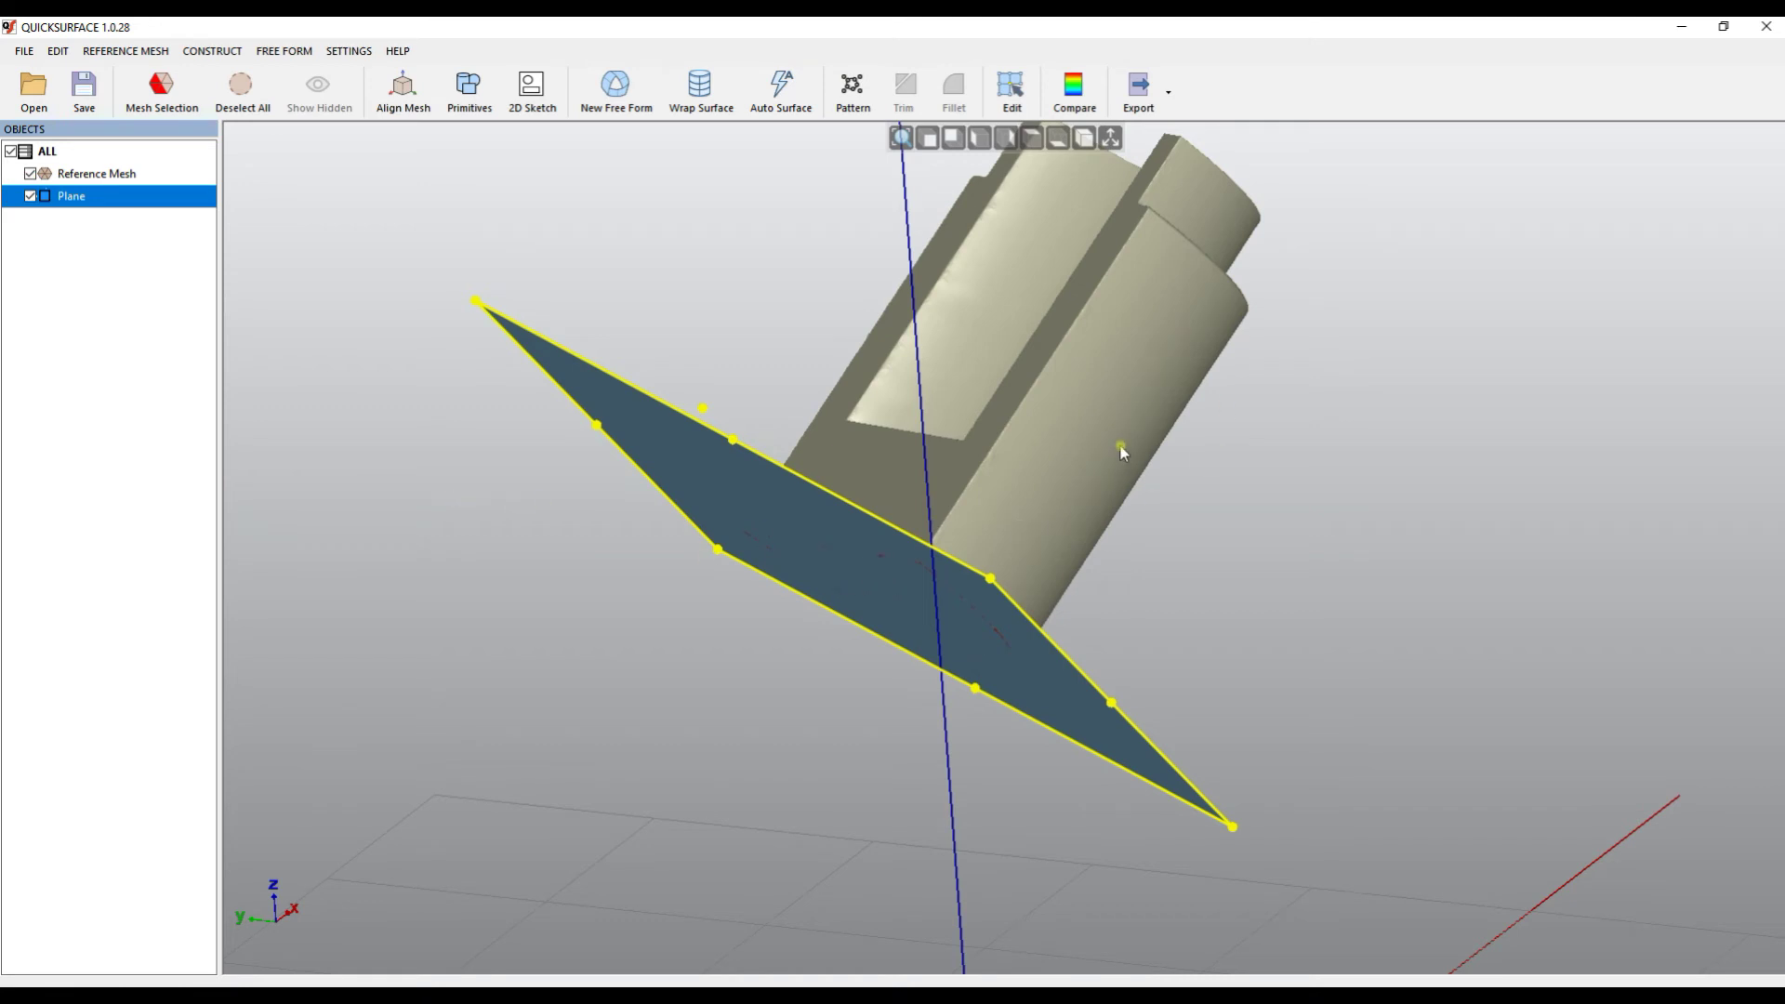
Deselect all mesh triangles and hide the grid and coordinate axes in the view
click(266, 104)
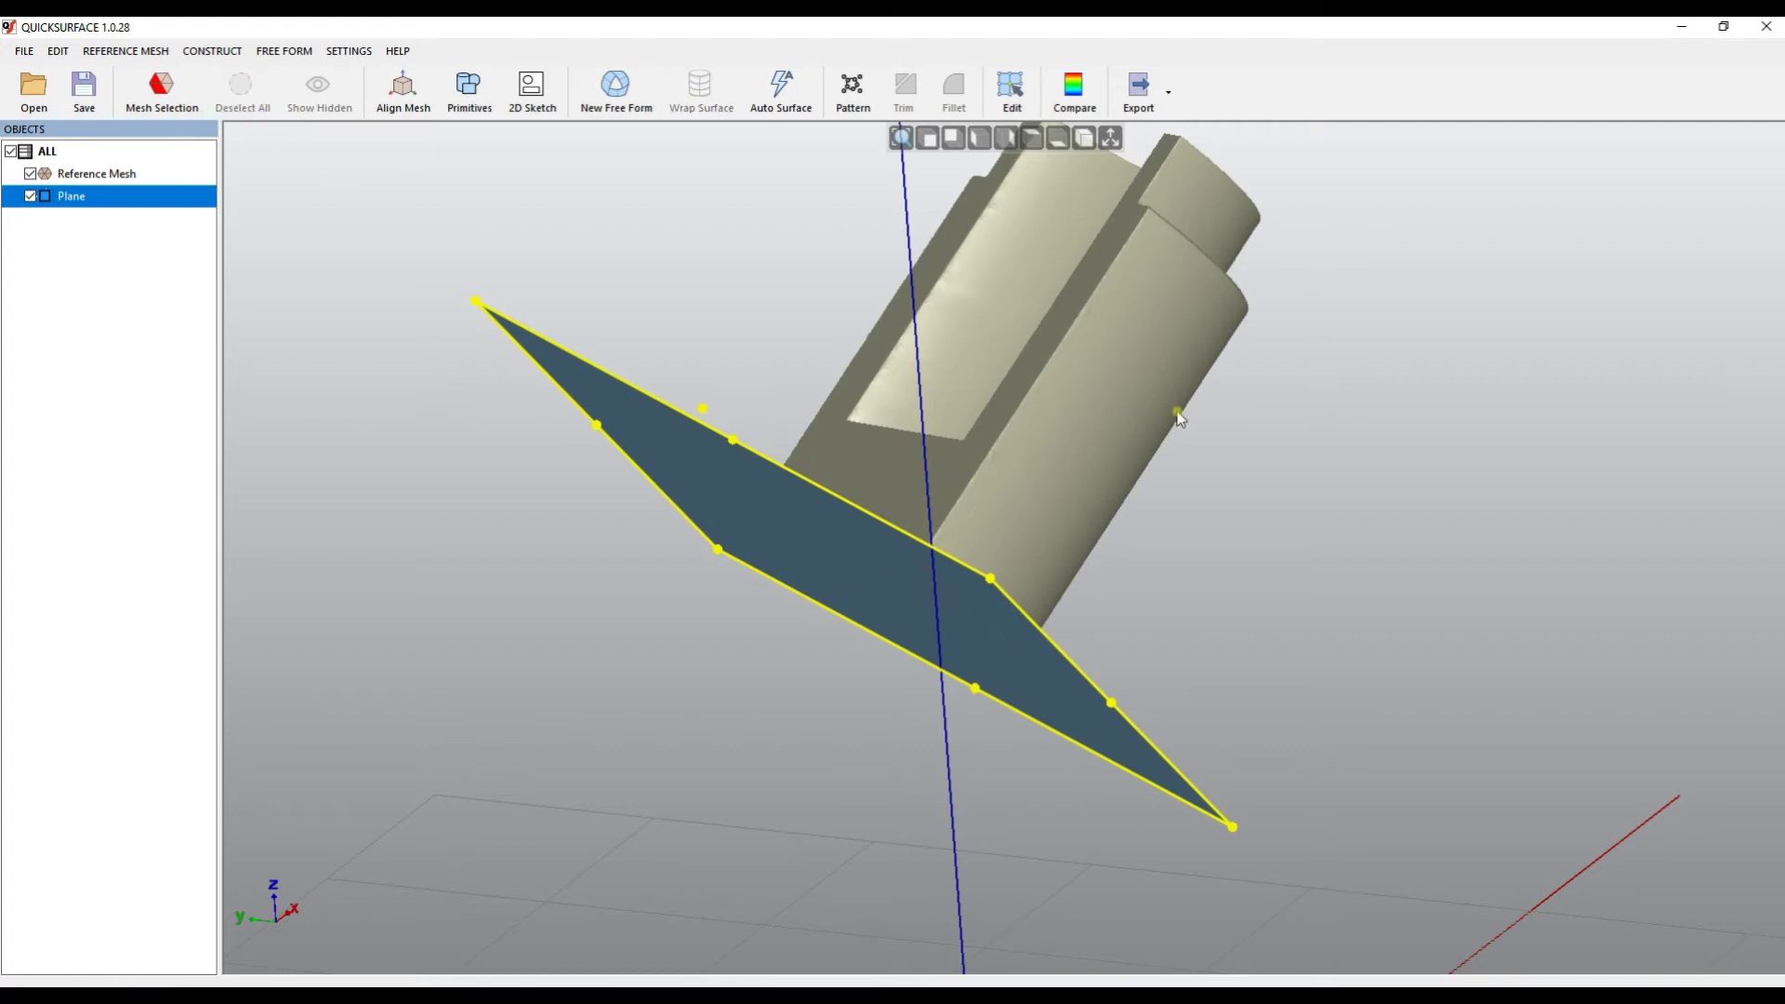
click(1110, 138)
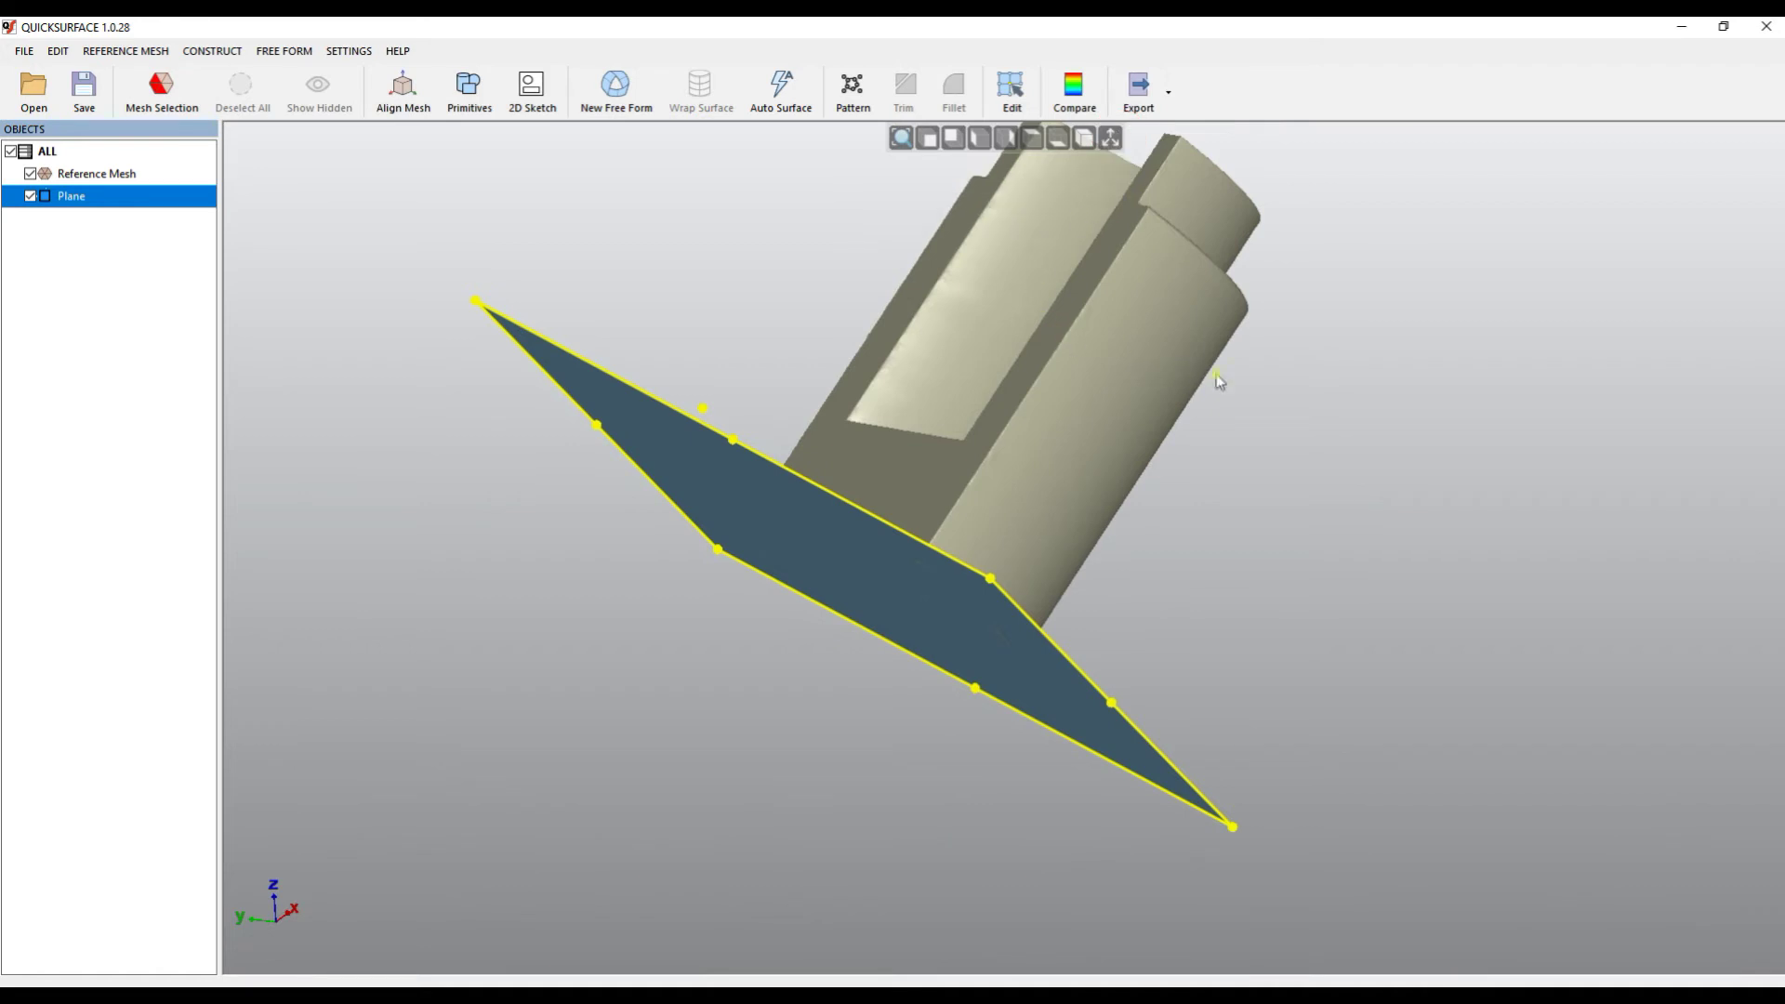
Select the mesh's outer cylindrical surface with the Magic Wand at a sensitivity of 1.44 degrees
right_click(1275, 383)
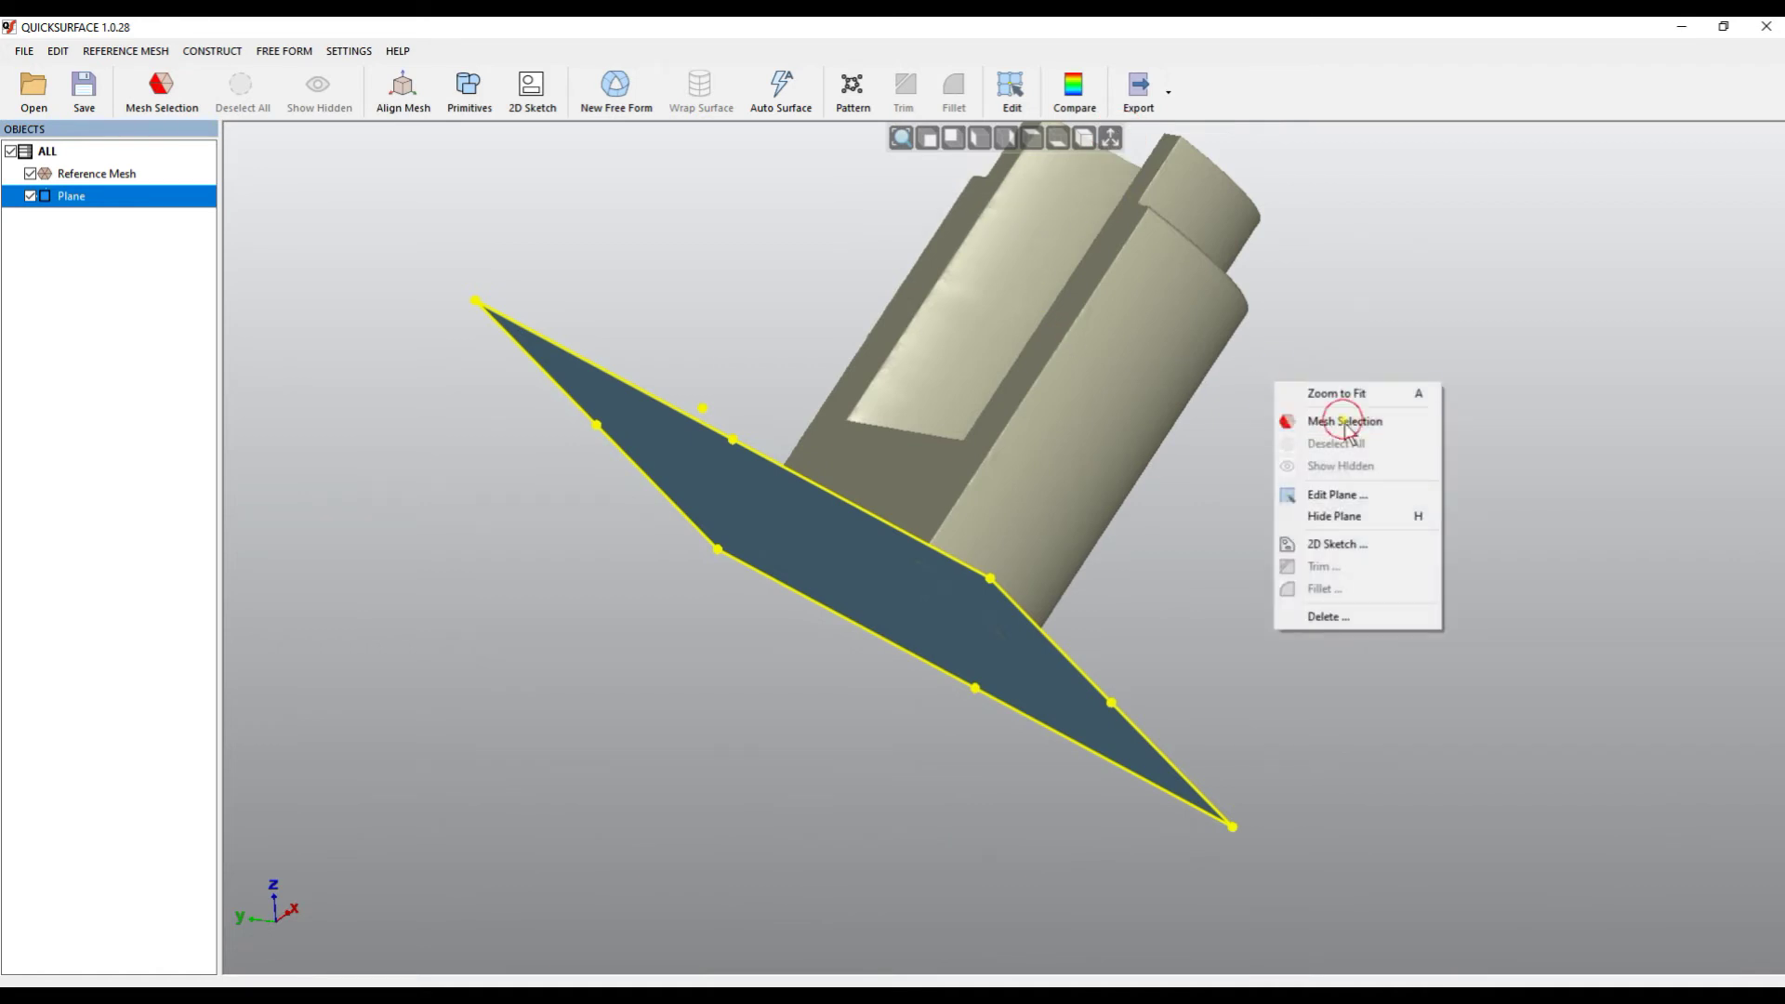
click(1330, 421)
right_drag(1342, 387, 797, 367)
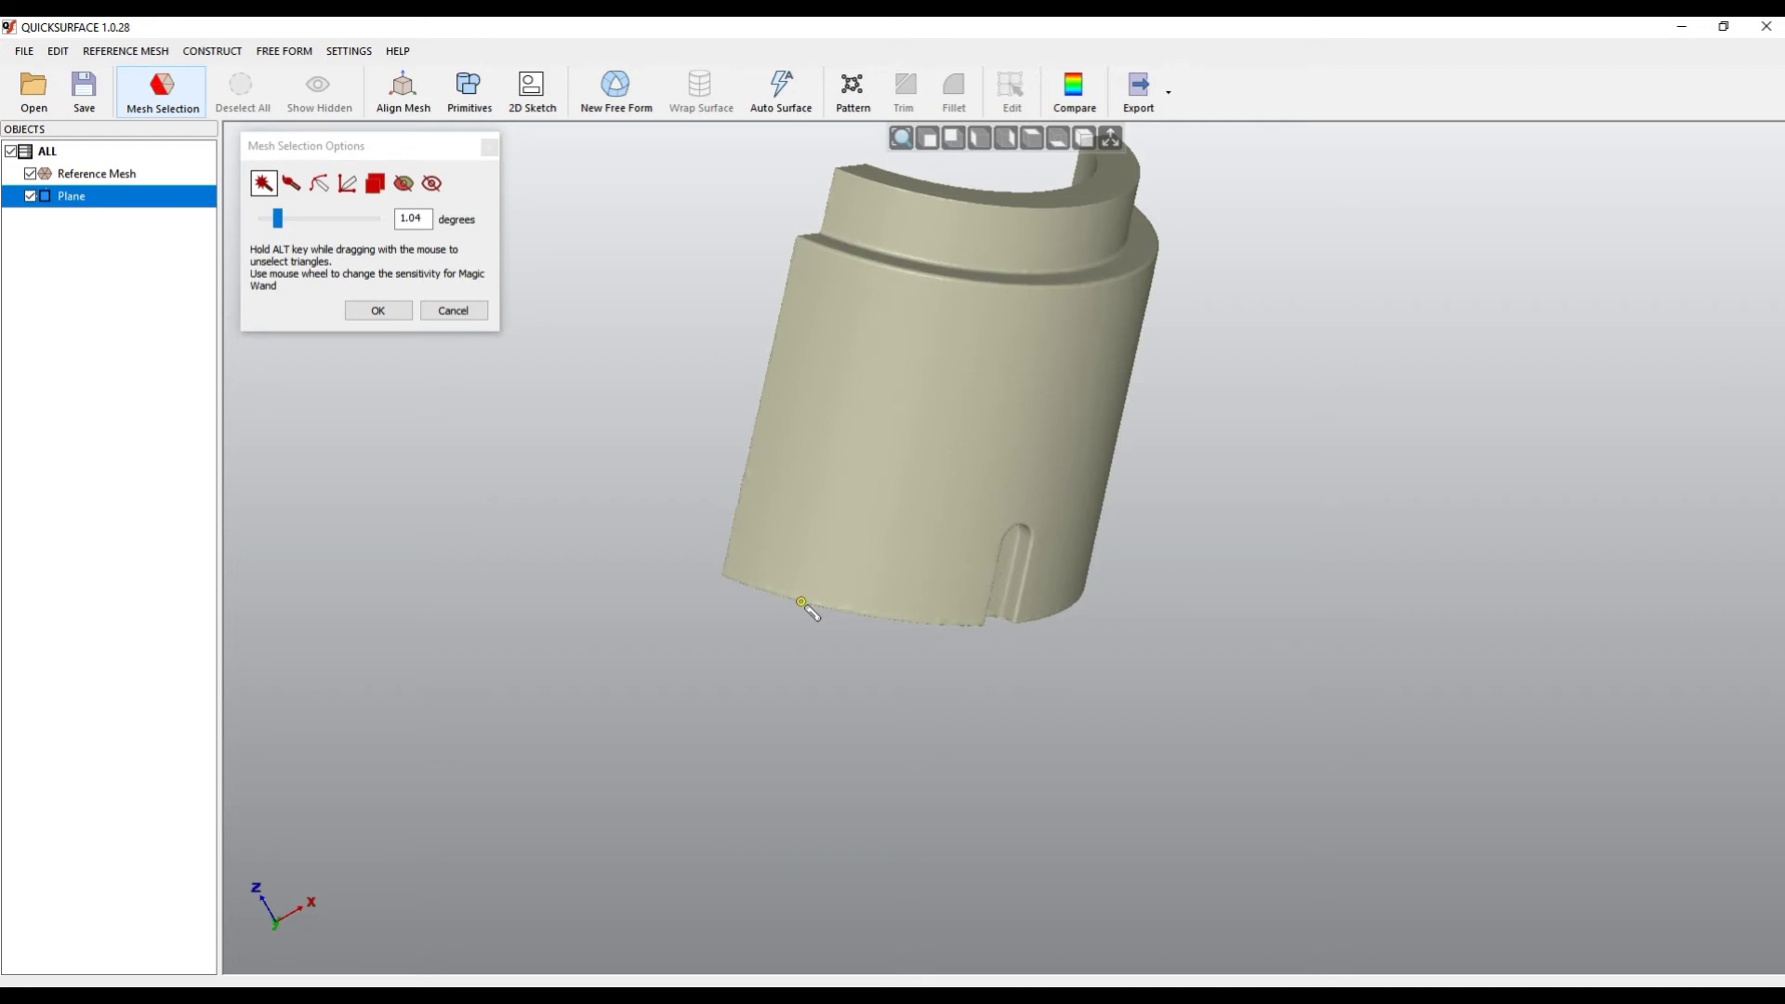
click(30, 196)
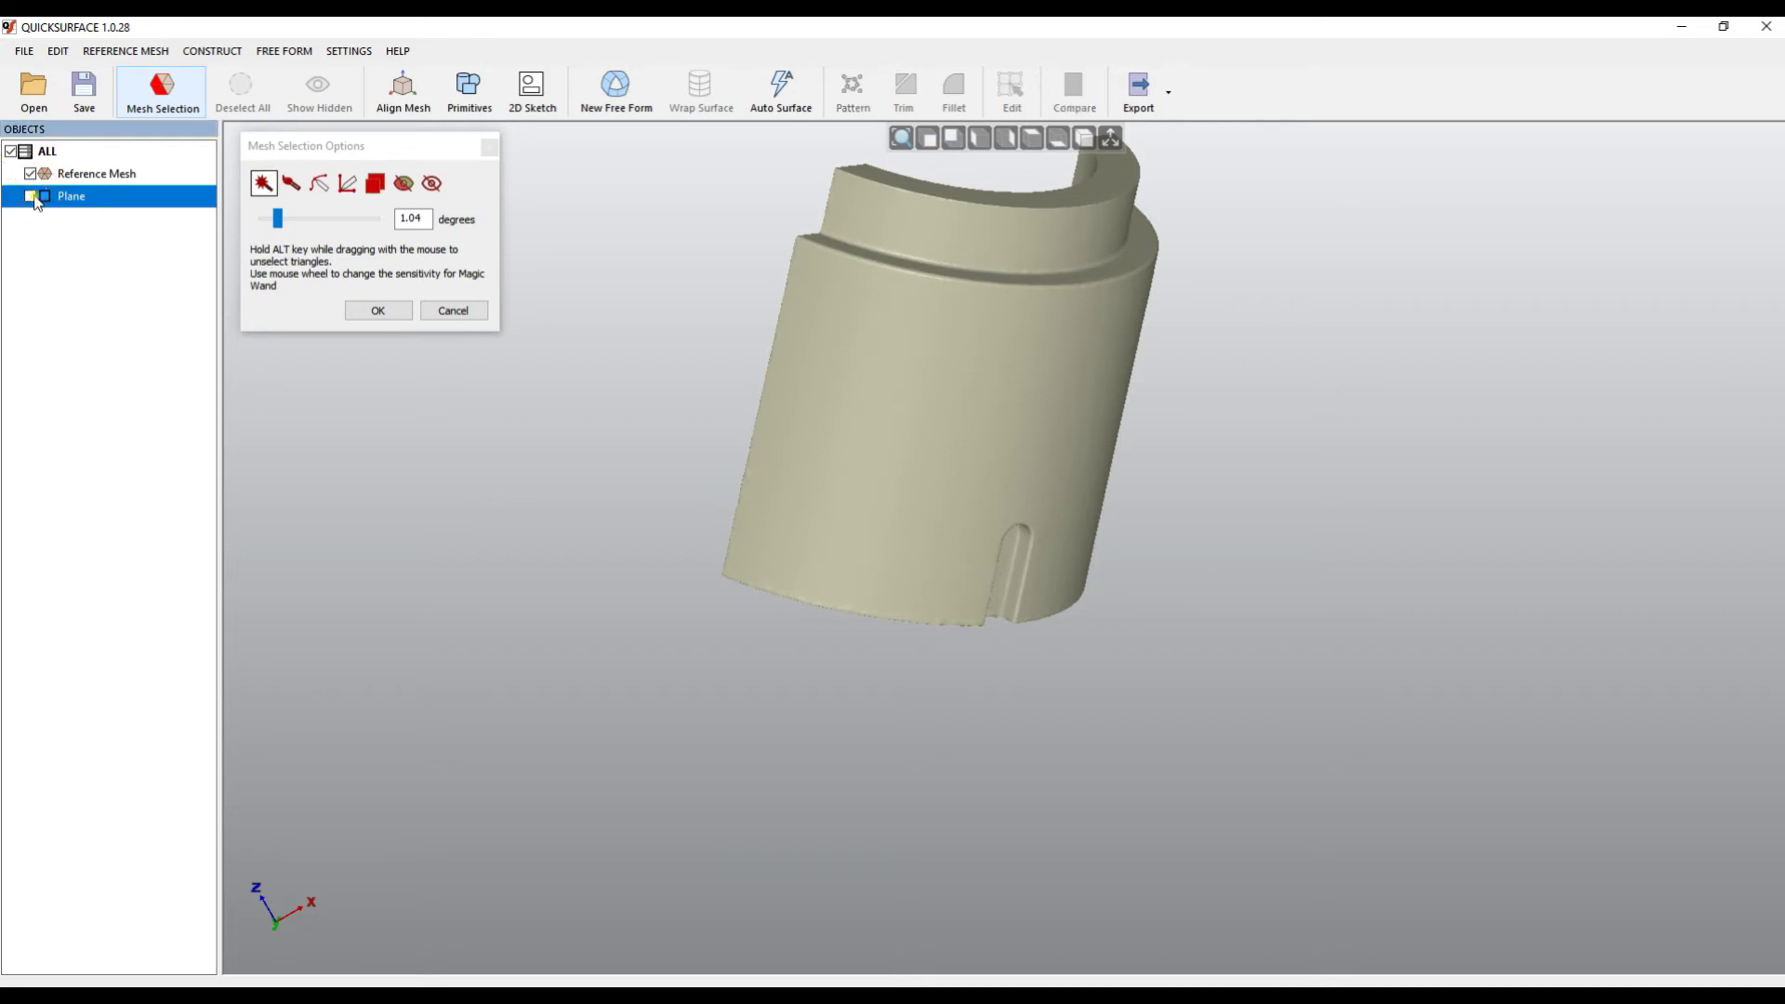
click(29, 196)
right_drag(940, 438, 831, 364)
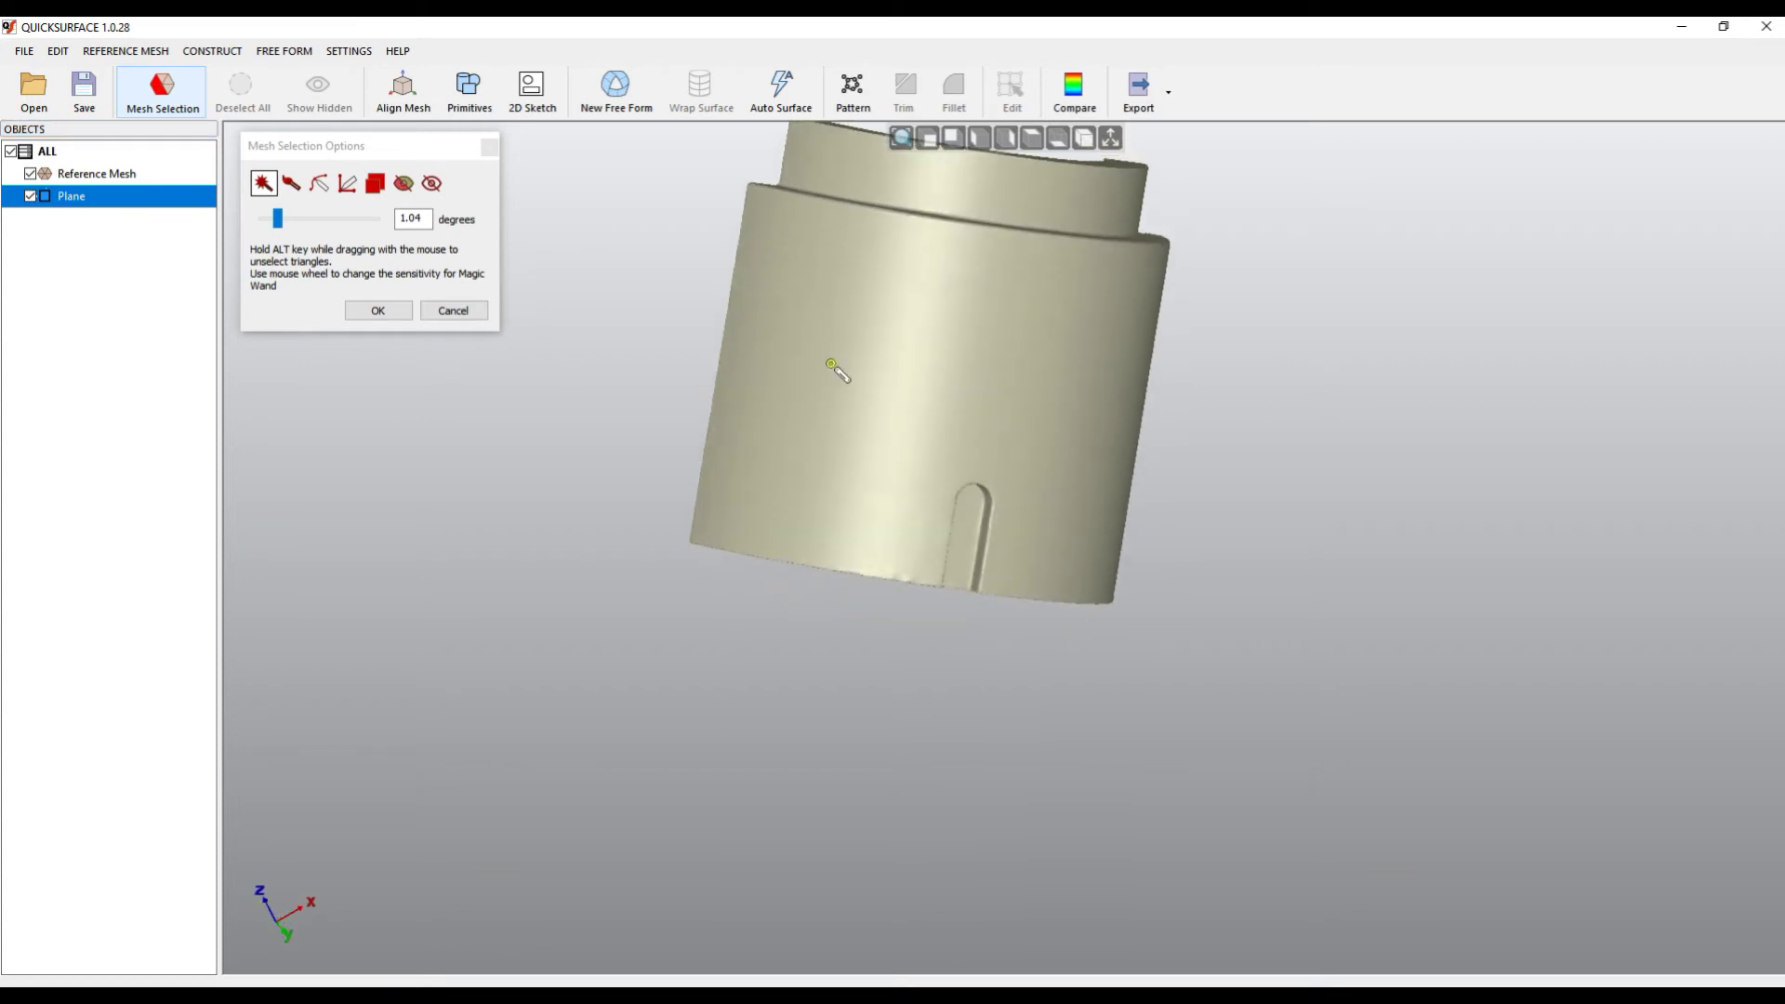
click(831, 364)
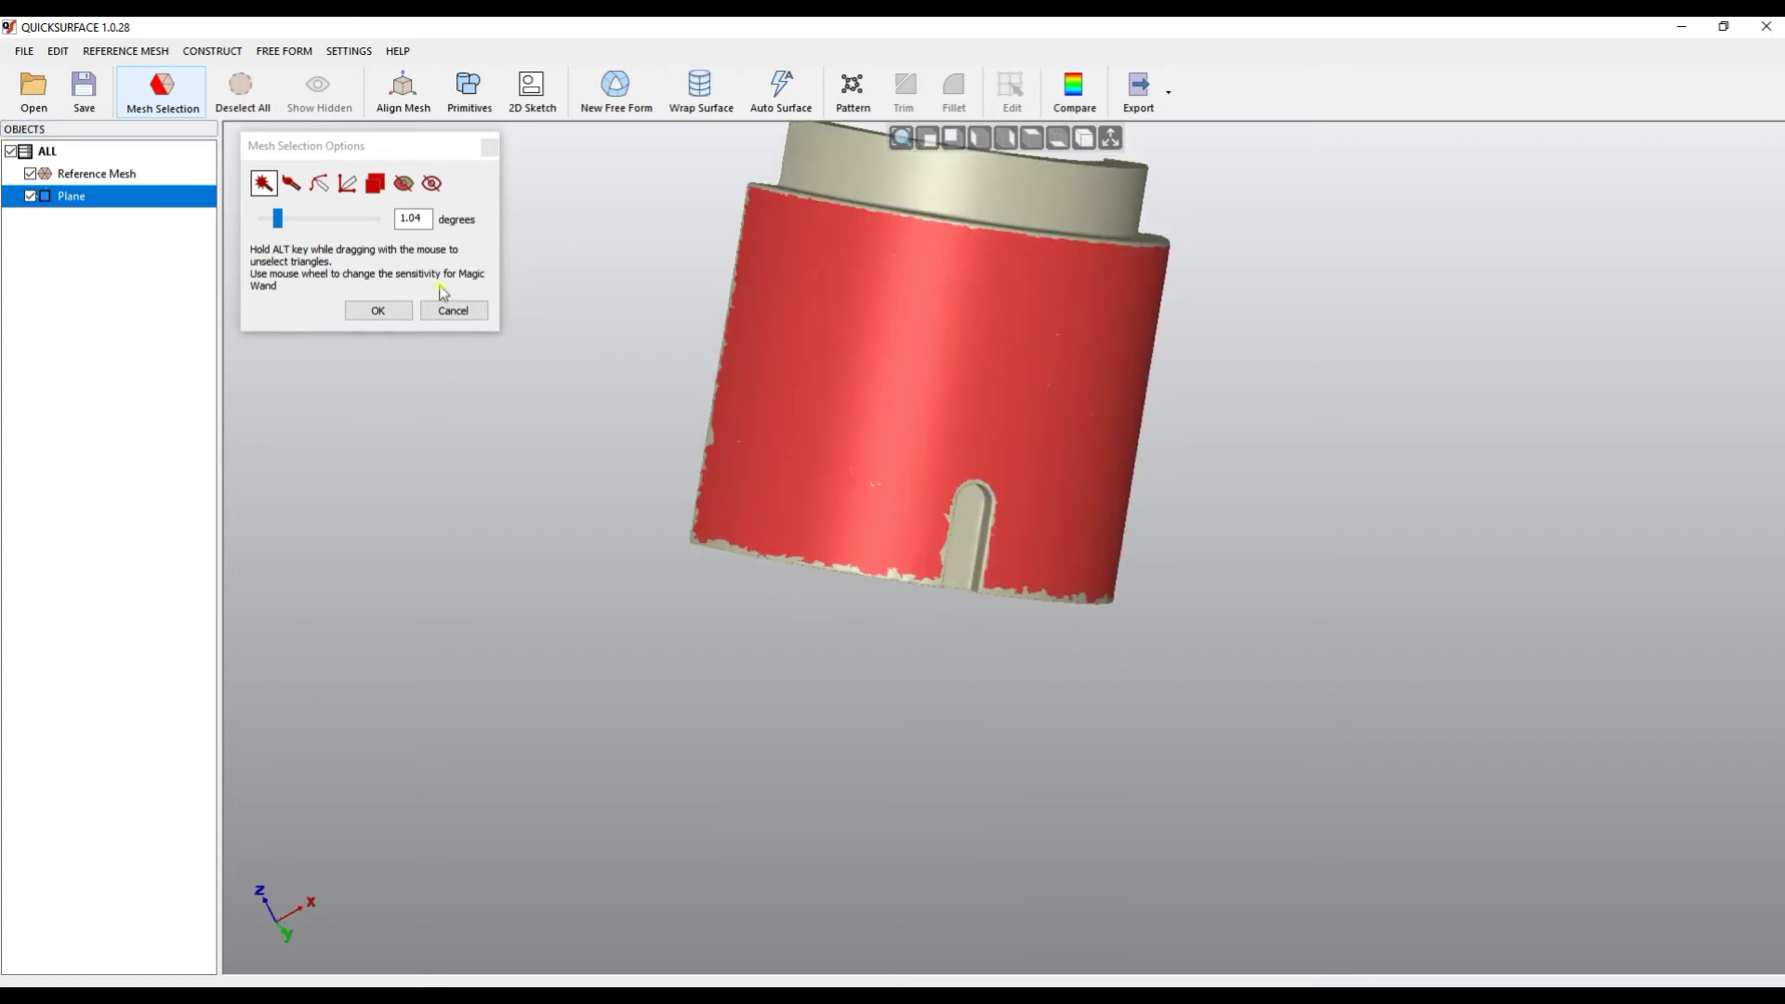
drag(269, 221, 286, 223)
click(876, 469)
scroll(744, 371, up, 5)
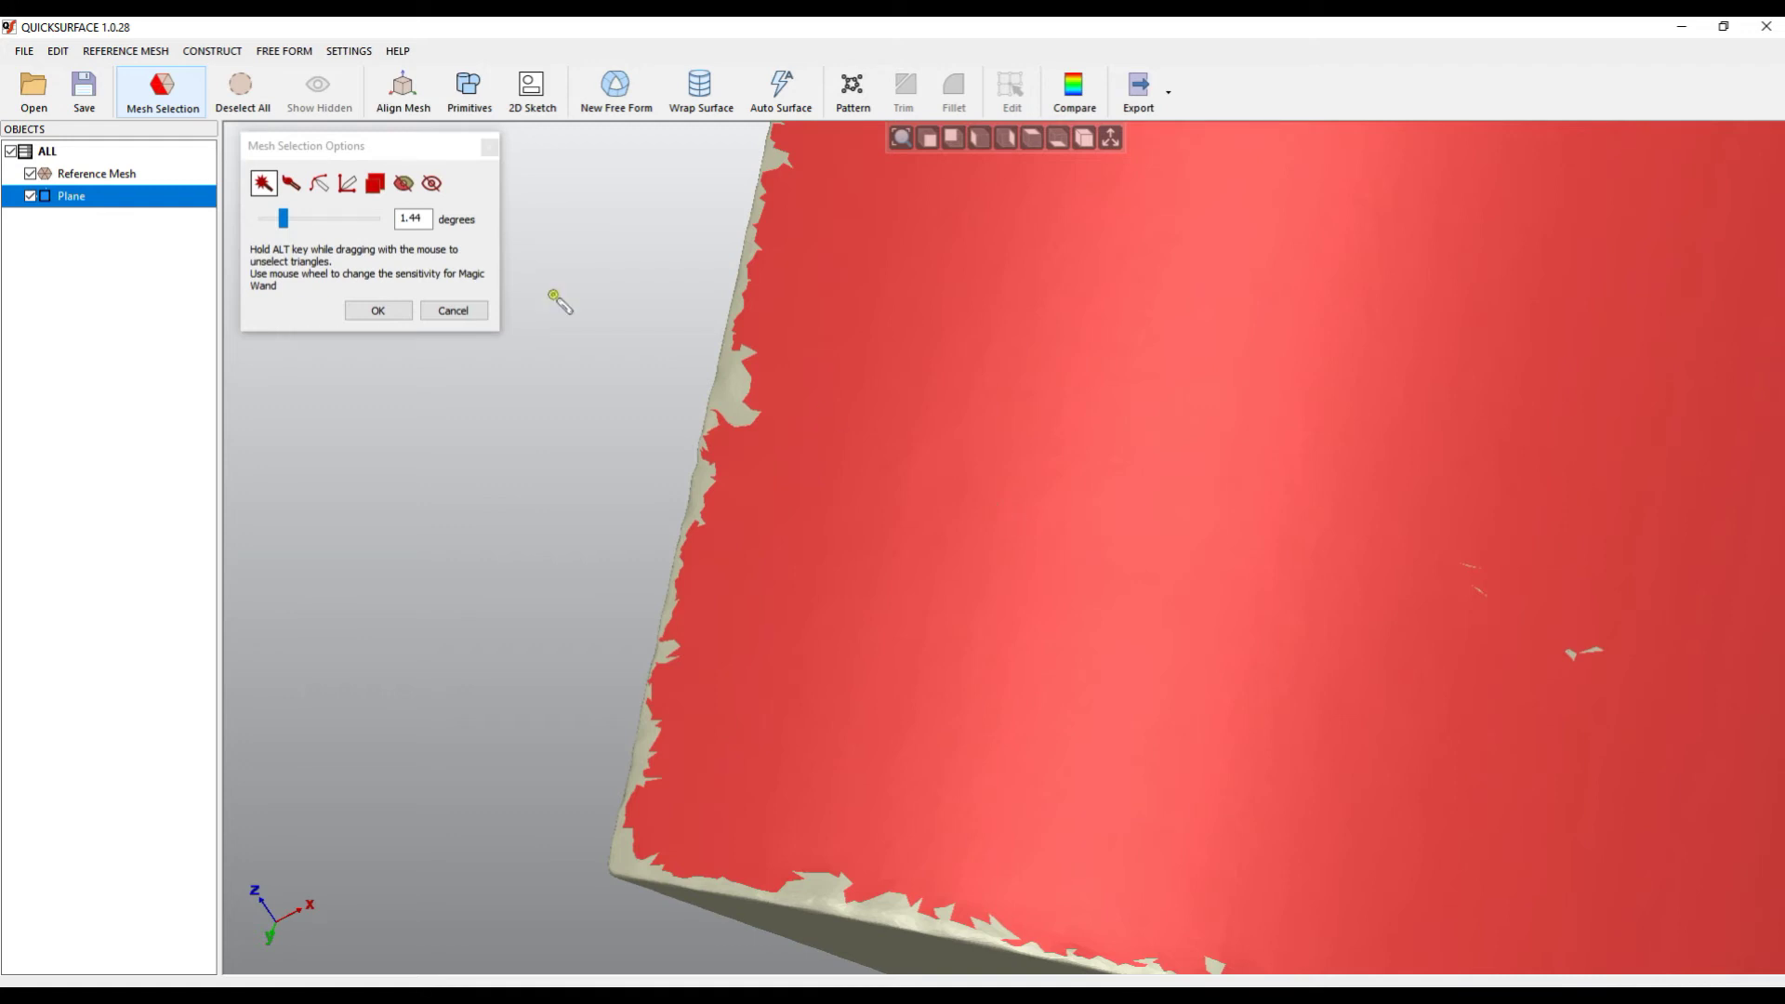
Switch mesh selection to the brush, paint a small patch on the flat face beside the cylindrical surface, and unselect that patch
click(291, 183)
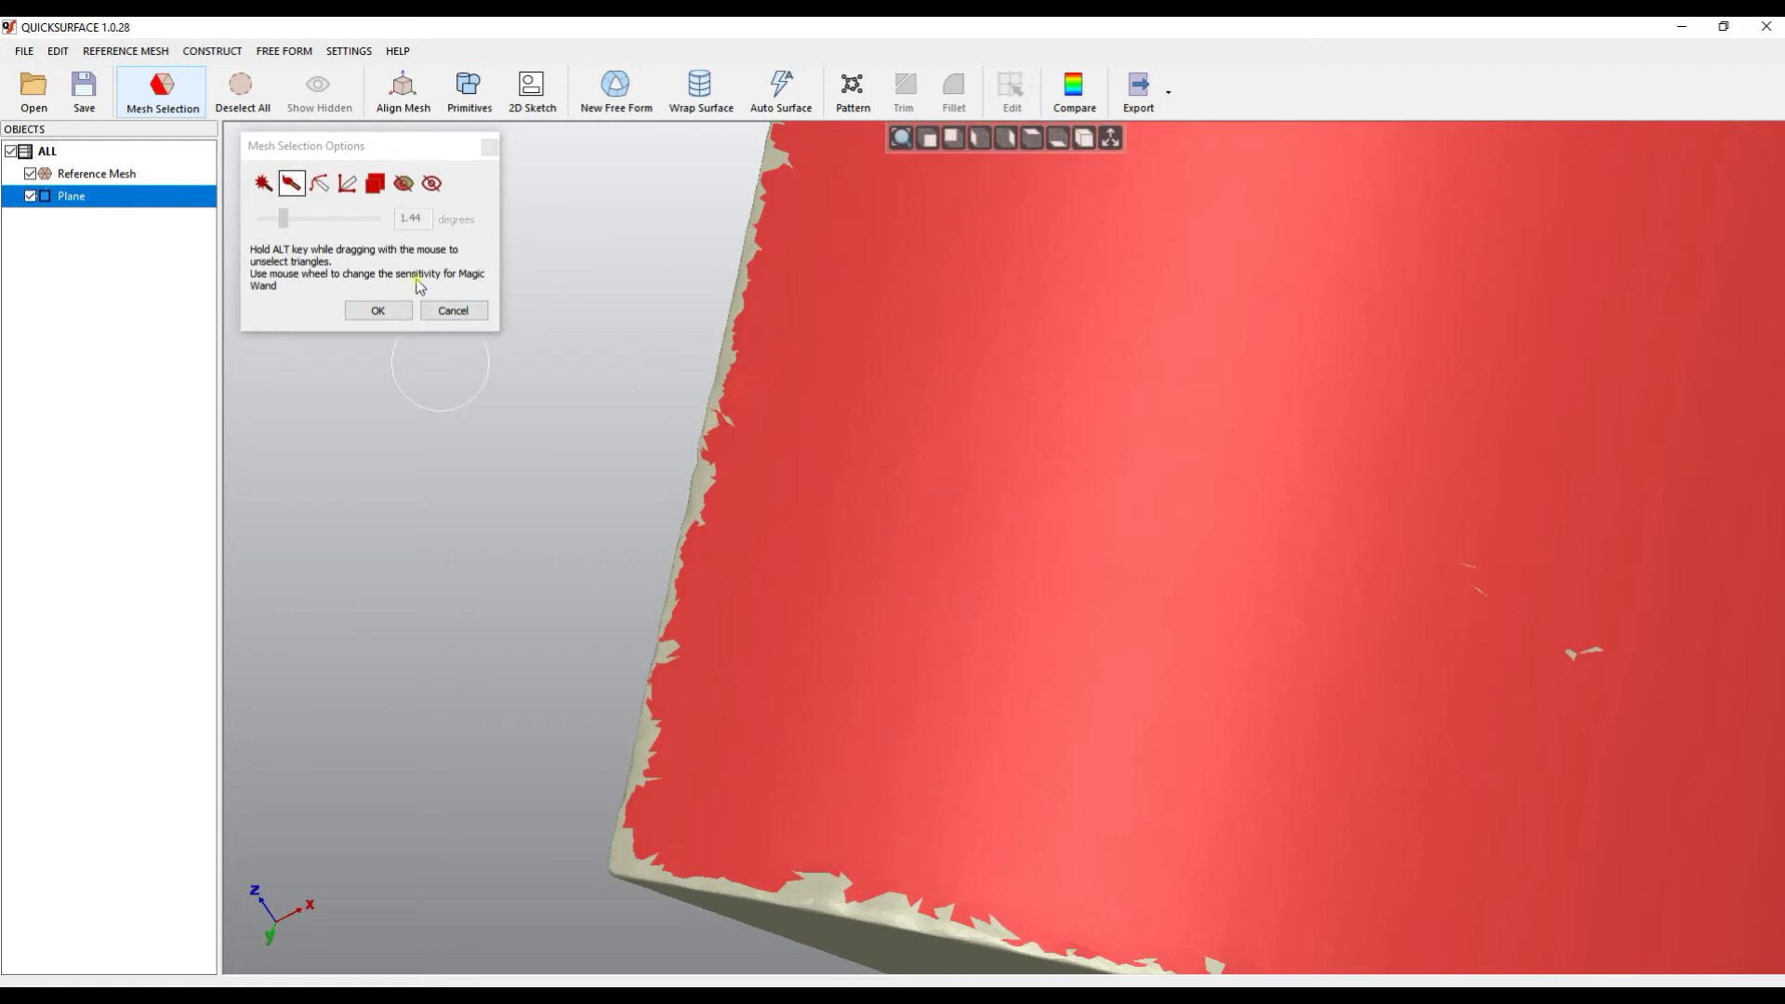
click(375, 183)
right_drag(877, 458, 1228, 547)
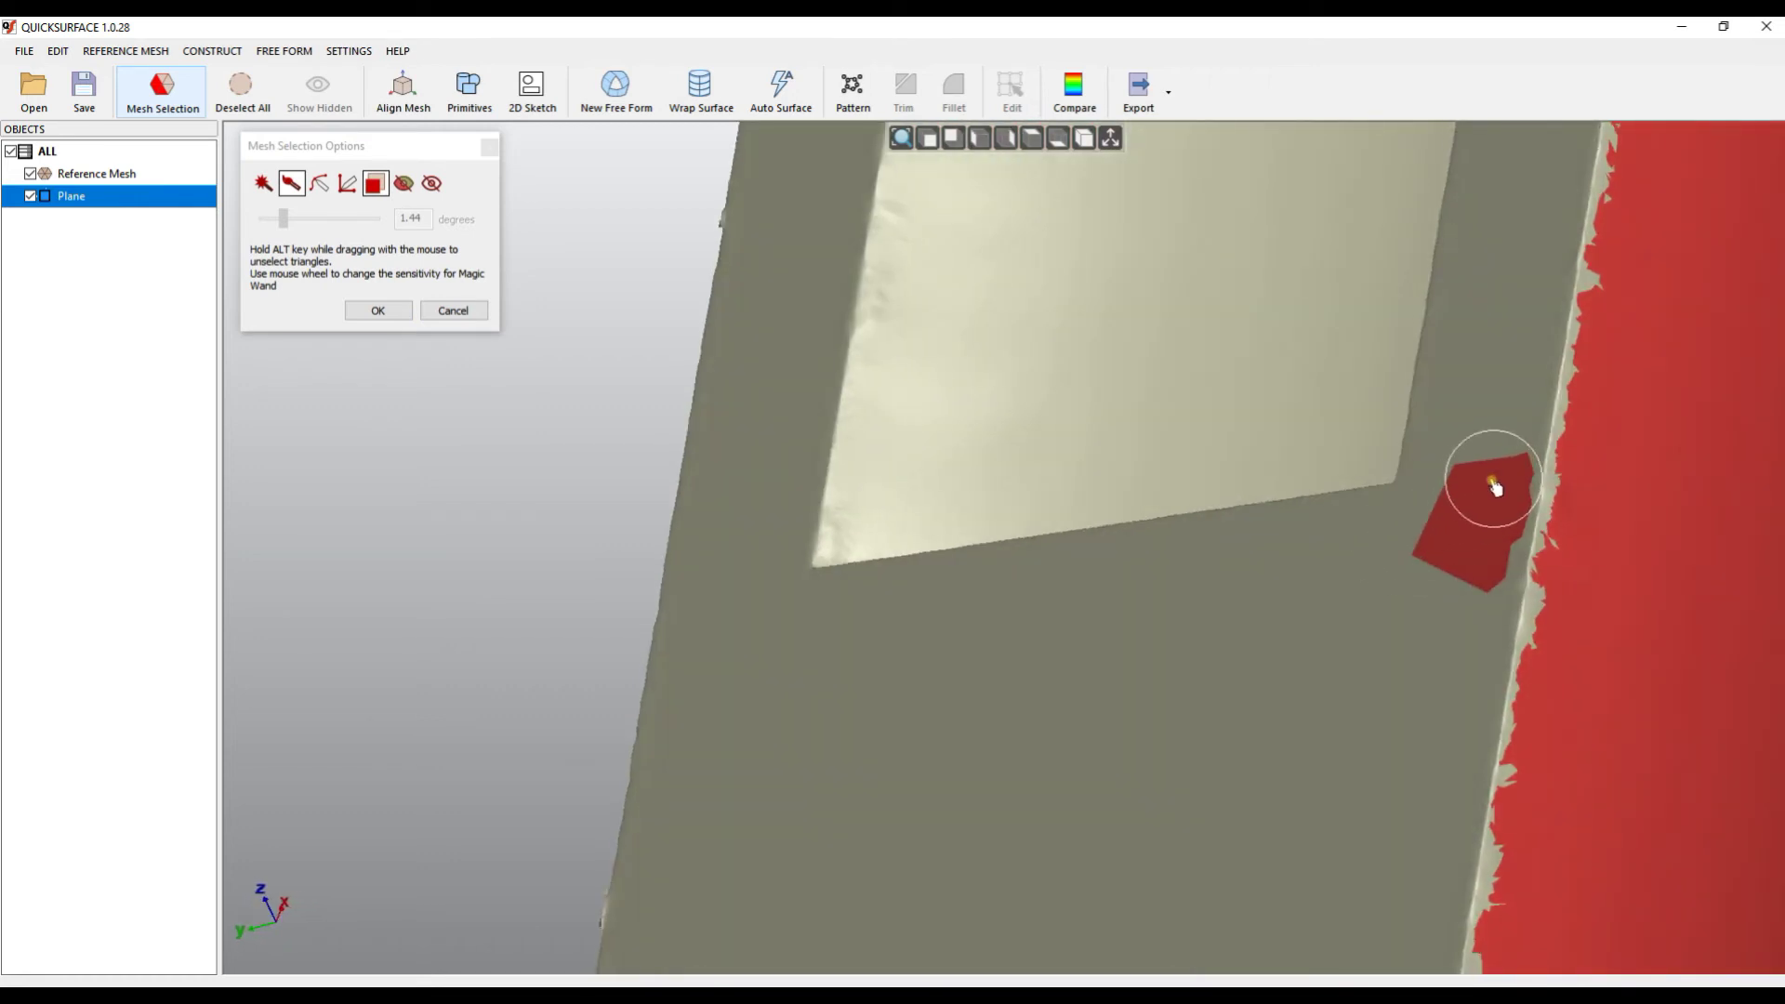
mouse_move(1490, 478)
alt+mouse_down()
mouse_move(1482, 450)
mouse_move(1449, 549)
mouse_move(1479, 573)
alt+mouse_up()
alt+drag(1491, 486, 1497, 563)
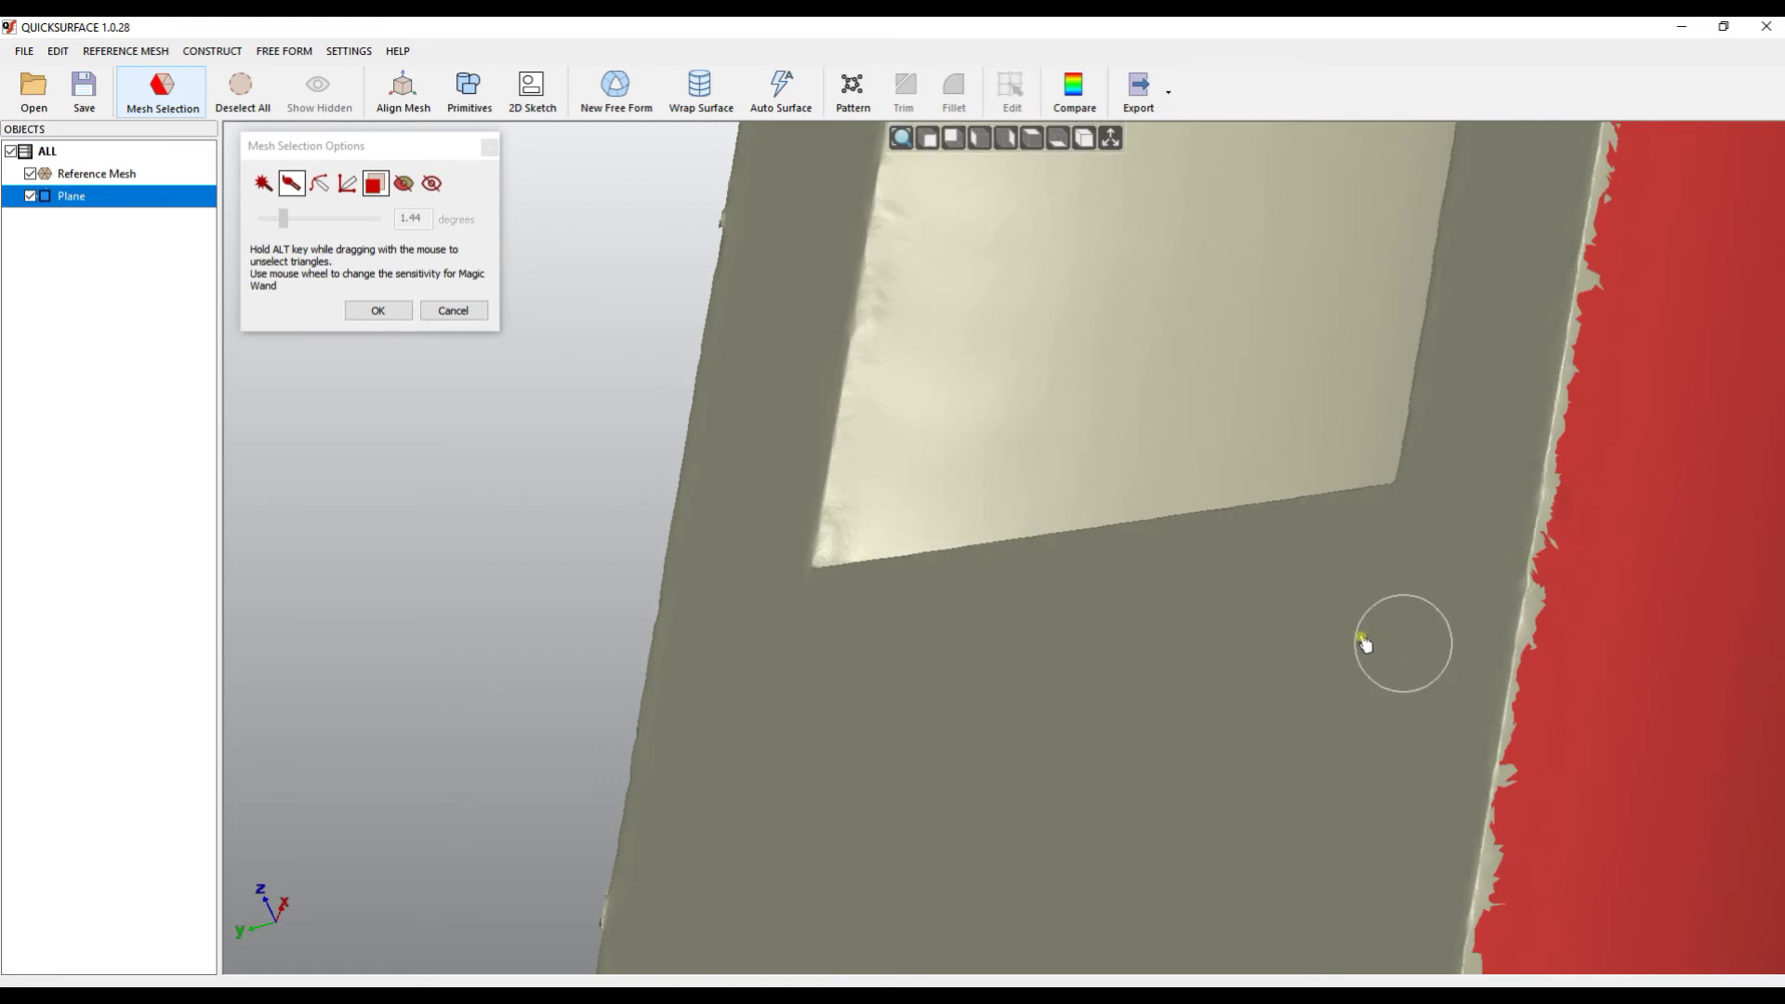
Fit a cylinder primitive to the selected triangles of the mesh's outer cylindrical surface
scroll(1071, 518, down, 3)
mouse_move(1074, 525)
right_down()
mouse_move(877, 590)
mouse_move(538, 602)
right_up()
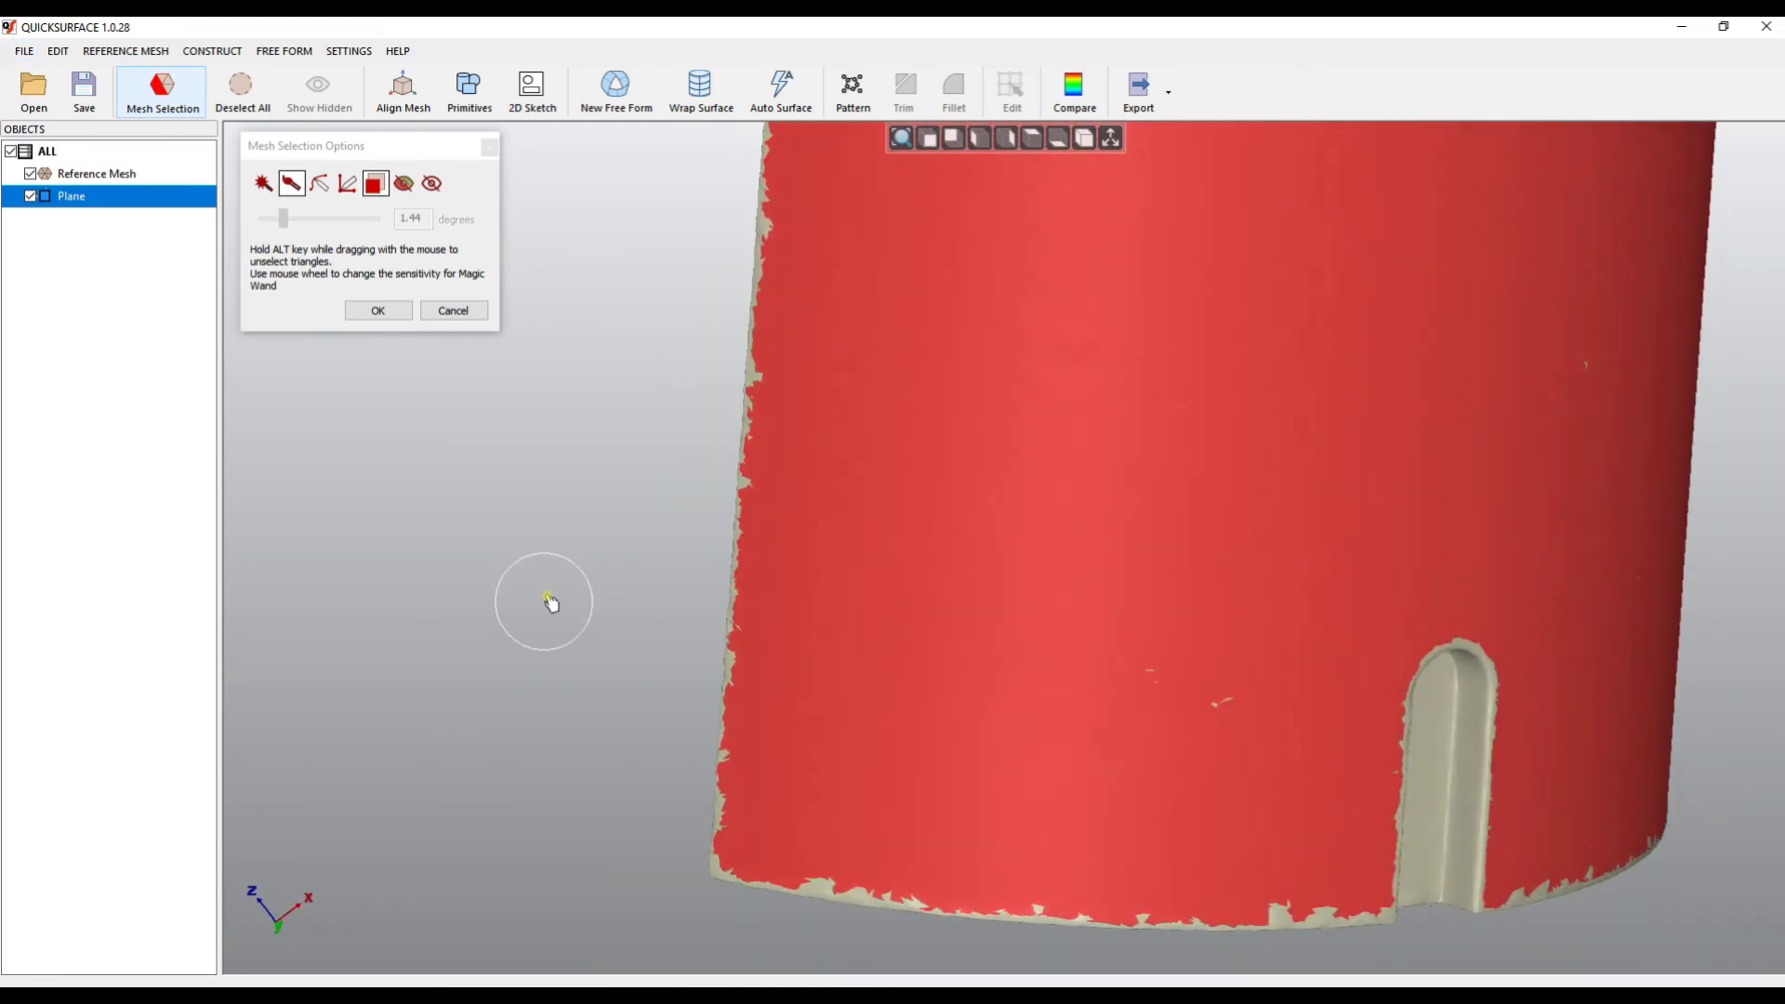
scroll(564, 569, down, 5)
right_drag(645, 557, 398, 550)
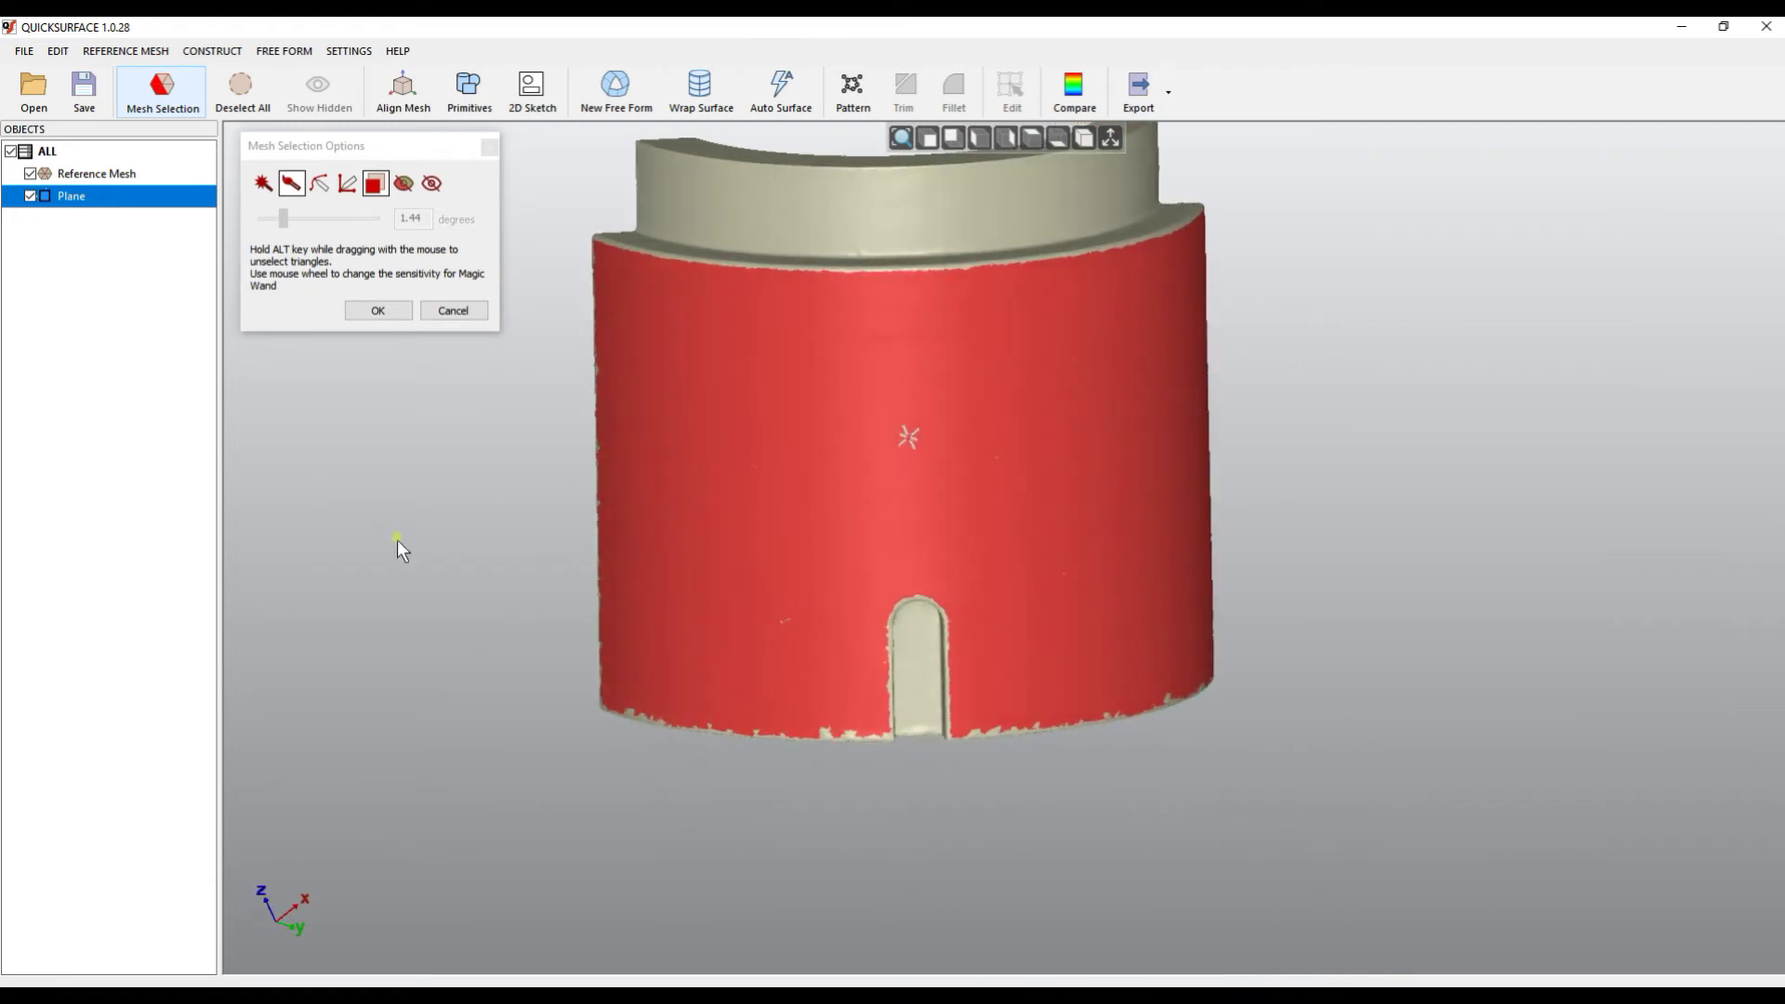
right_click(978, 423)
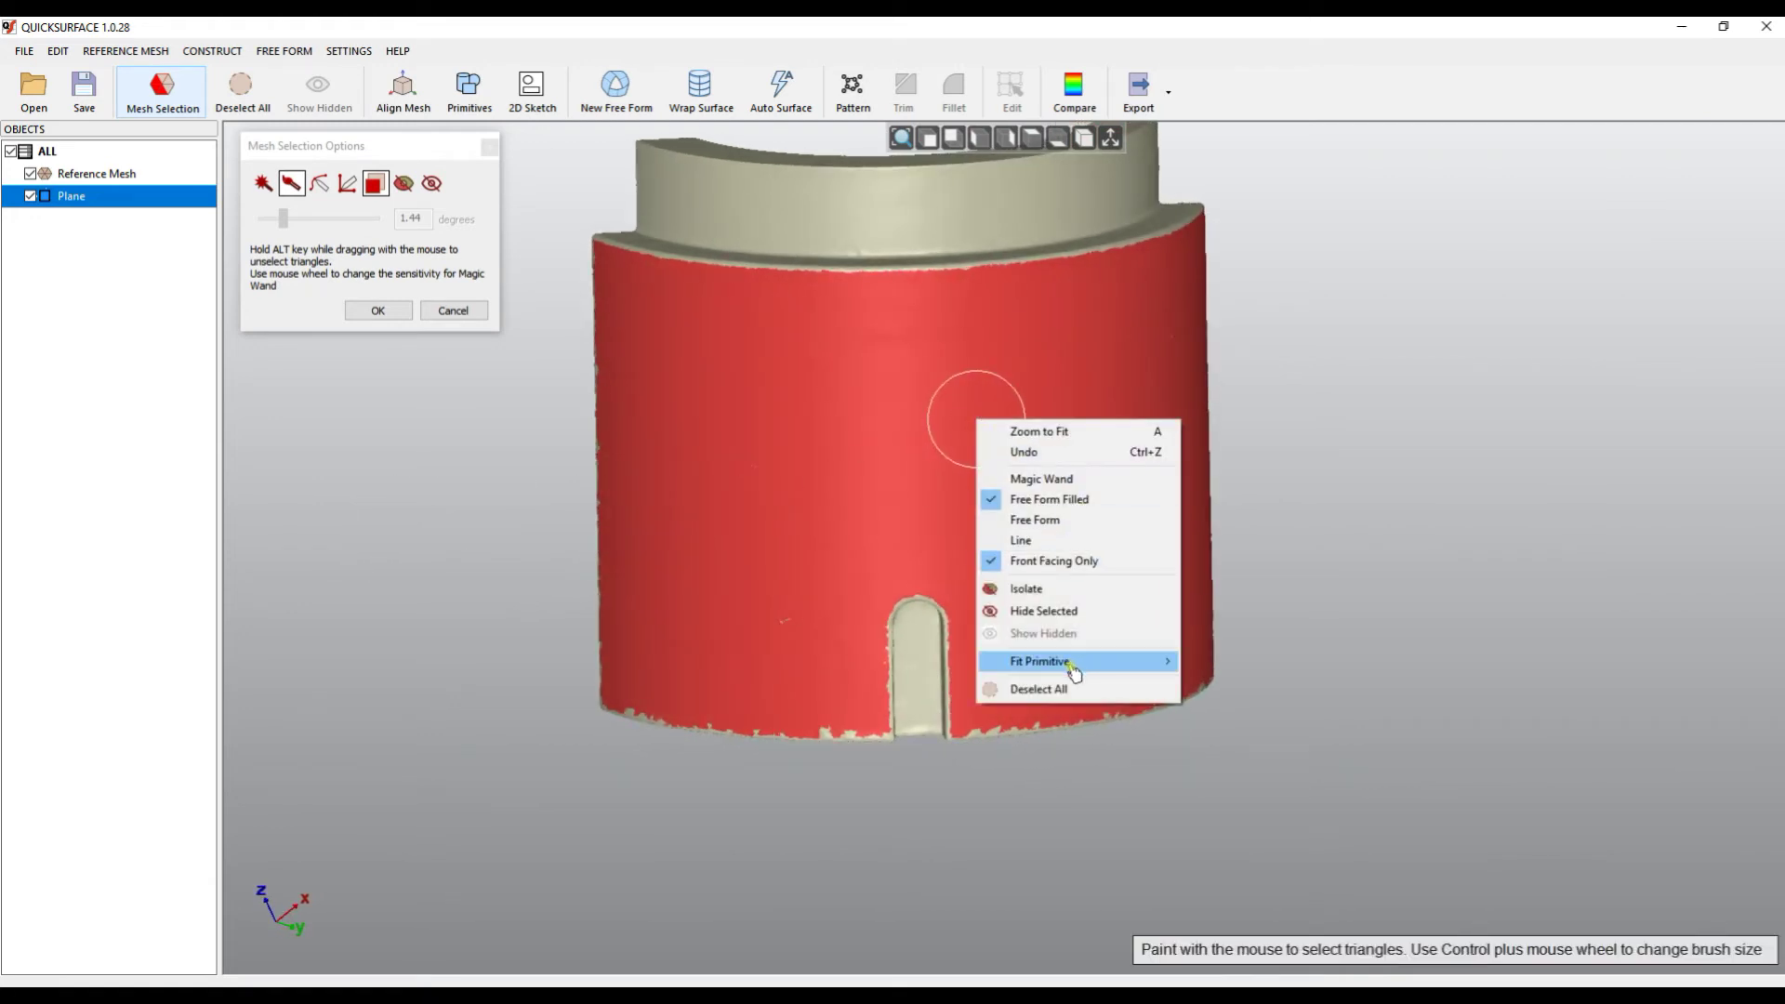
mouse_move(1082, 671)
click(1227, 661)
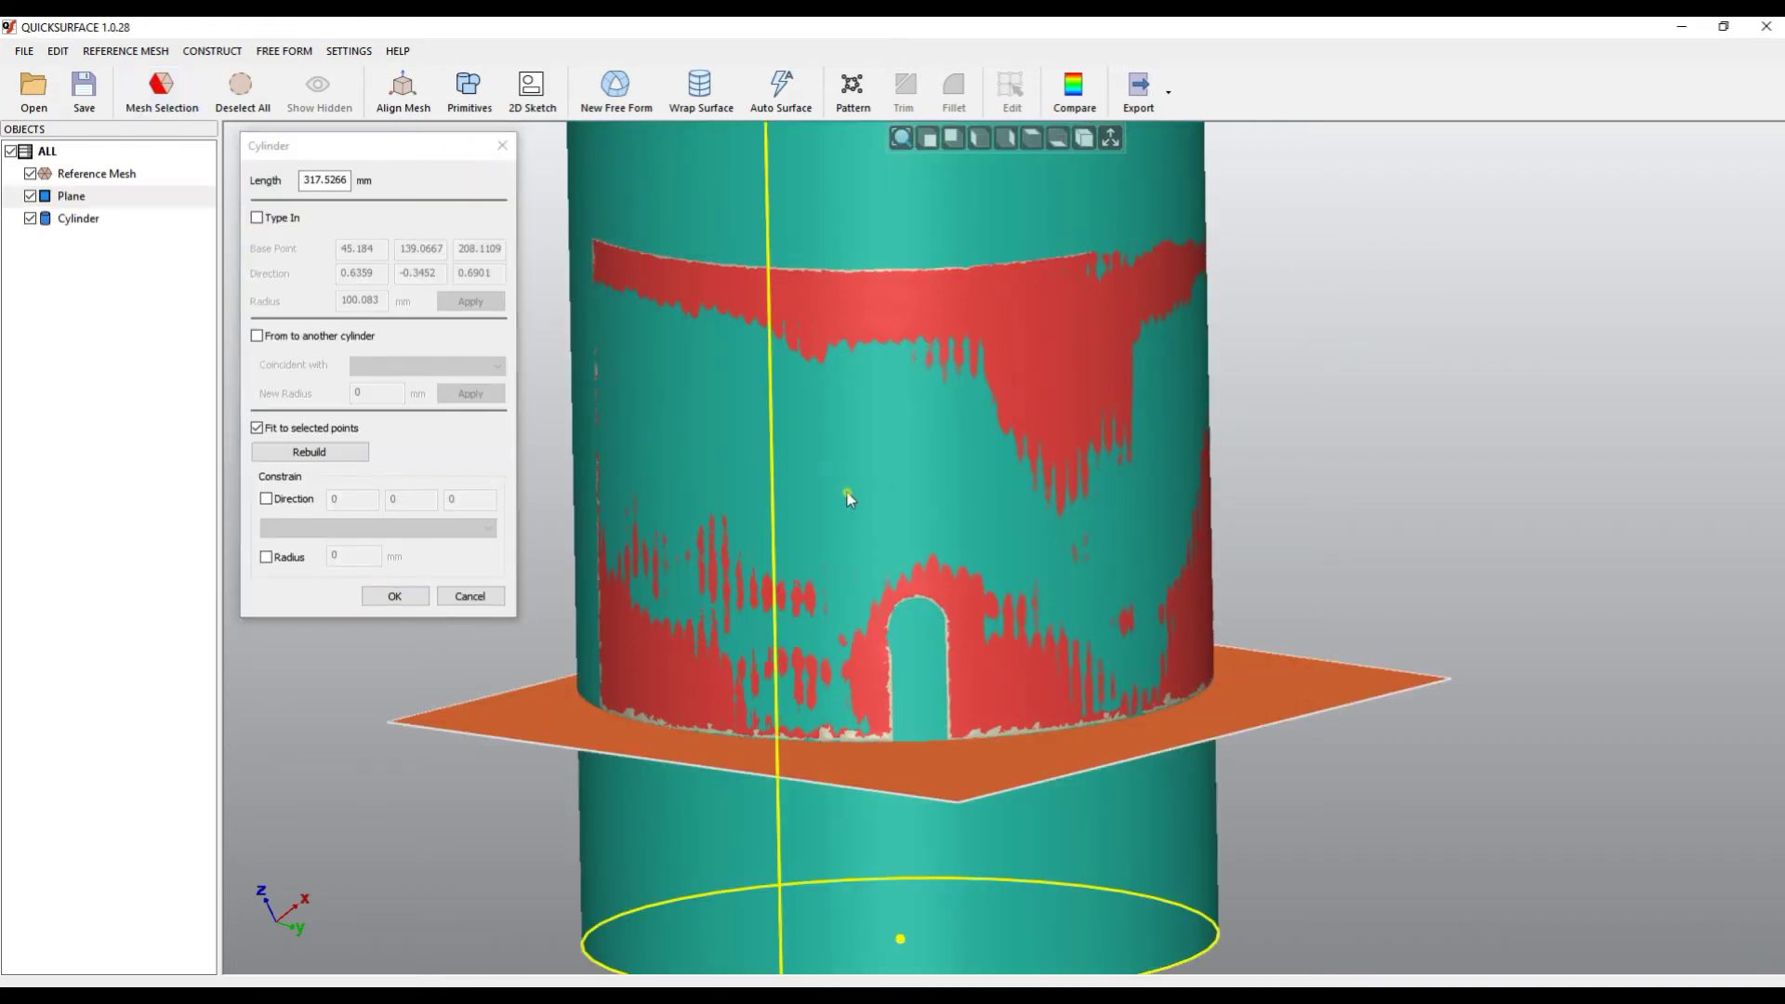
Adjust the cylinder to about 314 mm long with the handles at its two ends
mouse_move(851, 500)
right_down()
mouse_move(949, 589)
mouse_move(1123, 632)
right_up()
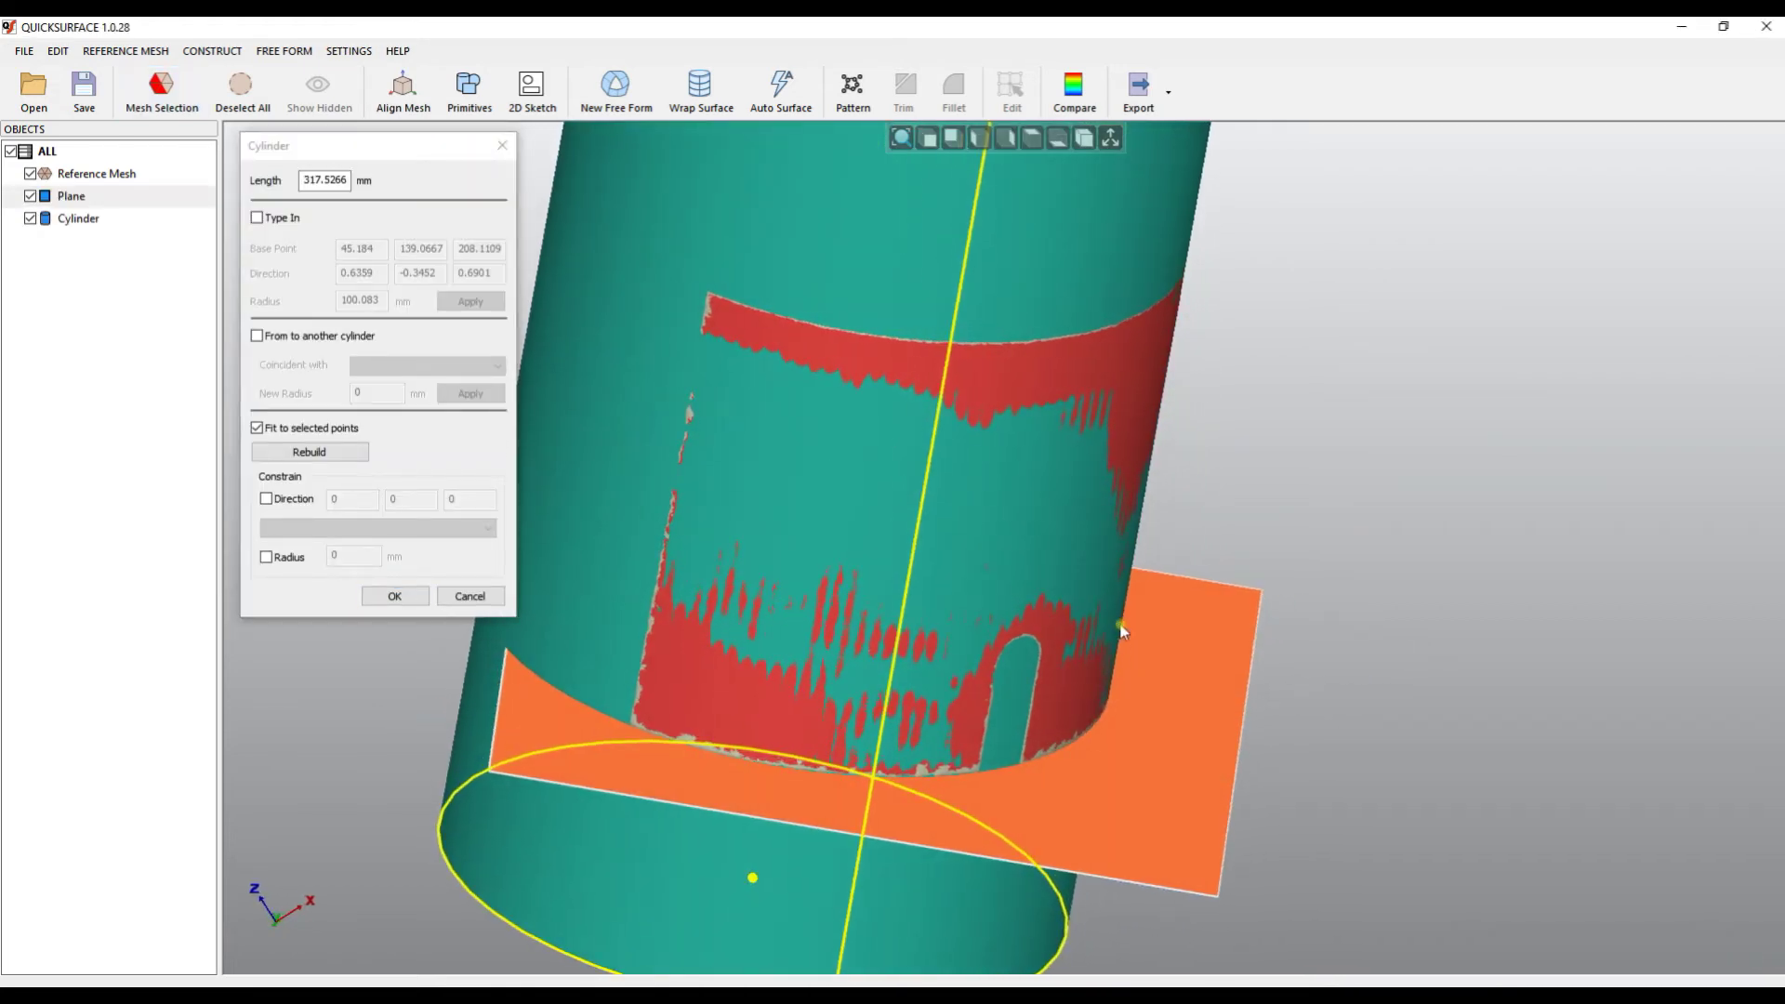
scroll(1123, 632, down, 3)
mouse_move(1136, 587)
right_down()
mouse_move(1181, 596)
mouse_move(1227, 542)
mouse_move(1267, 542)
mouse_move(1097, 844)
mouse_move(1102, 749)
mouse_move(1177, 556)
mouse_move(1227, 510)
right_up()
drag(917, 787, 903, 825)
drag(1019, 259, 993, 307)
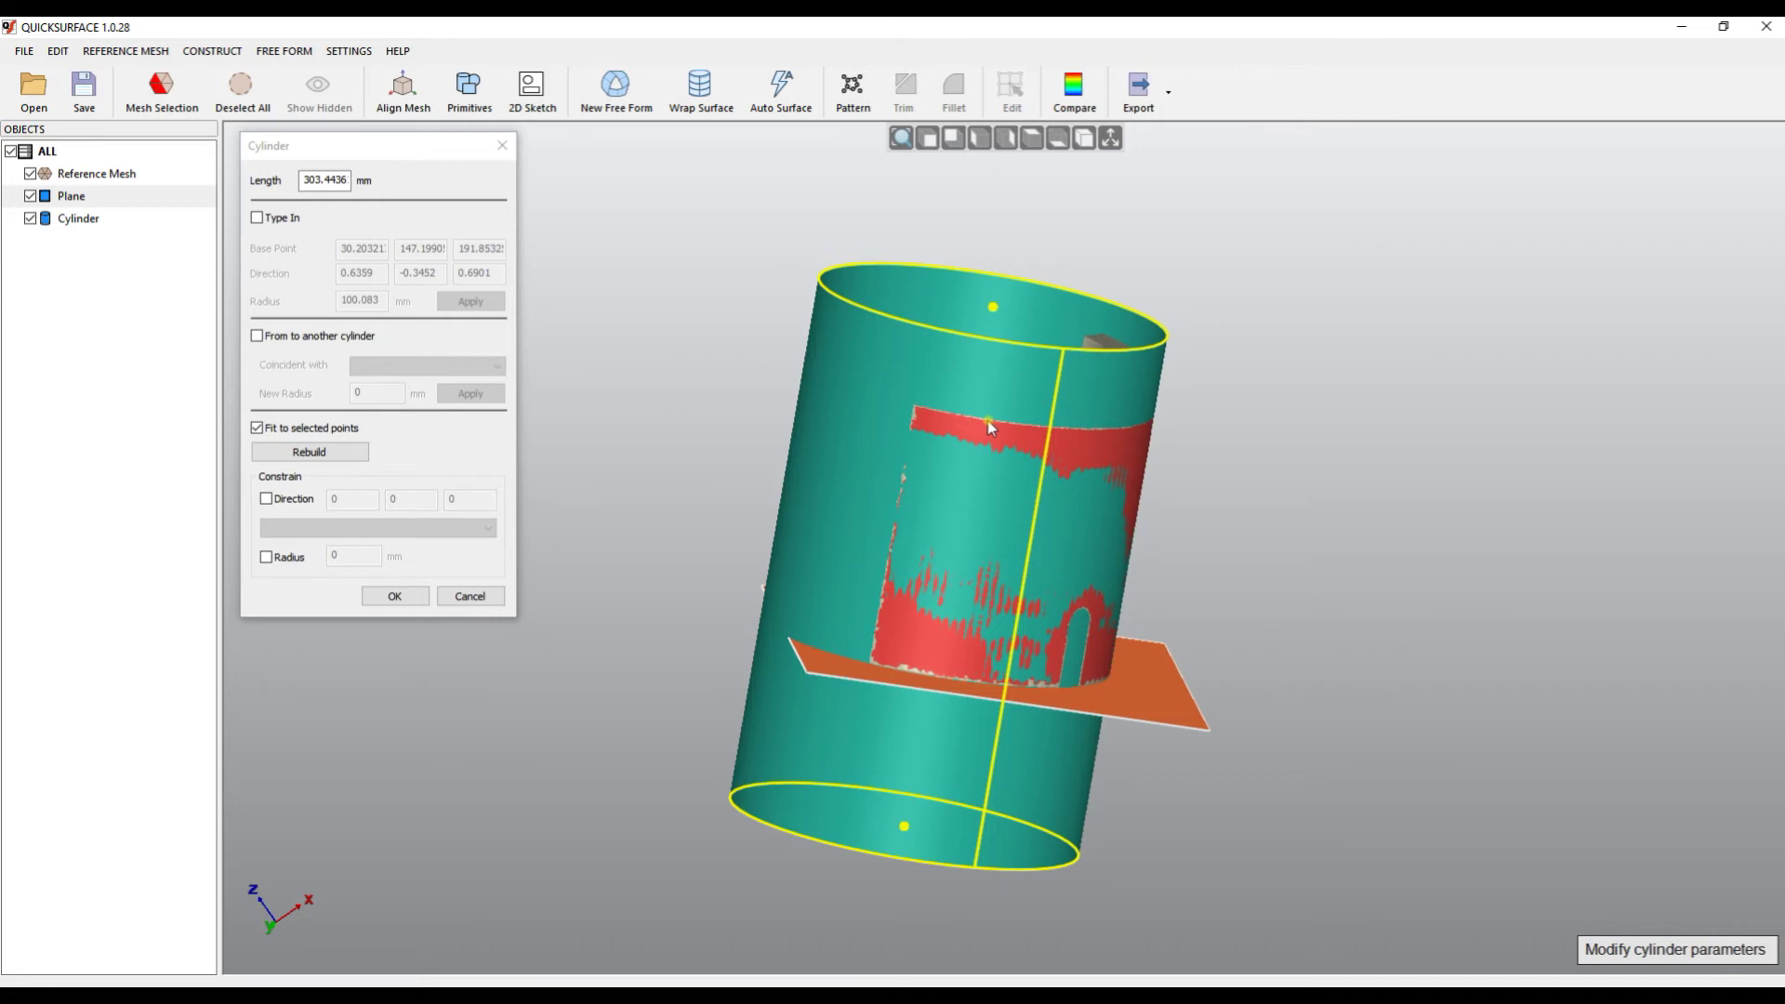
right_drag(956, 576, 878, 741)
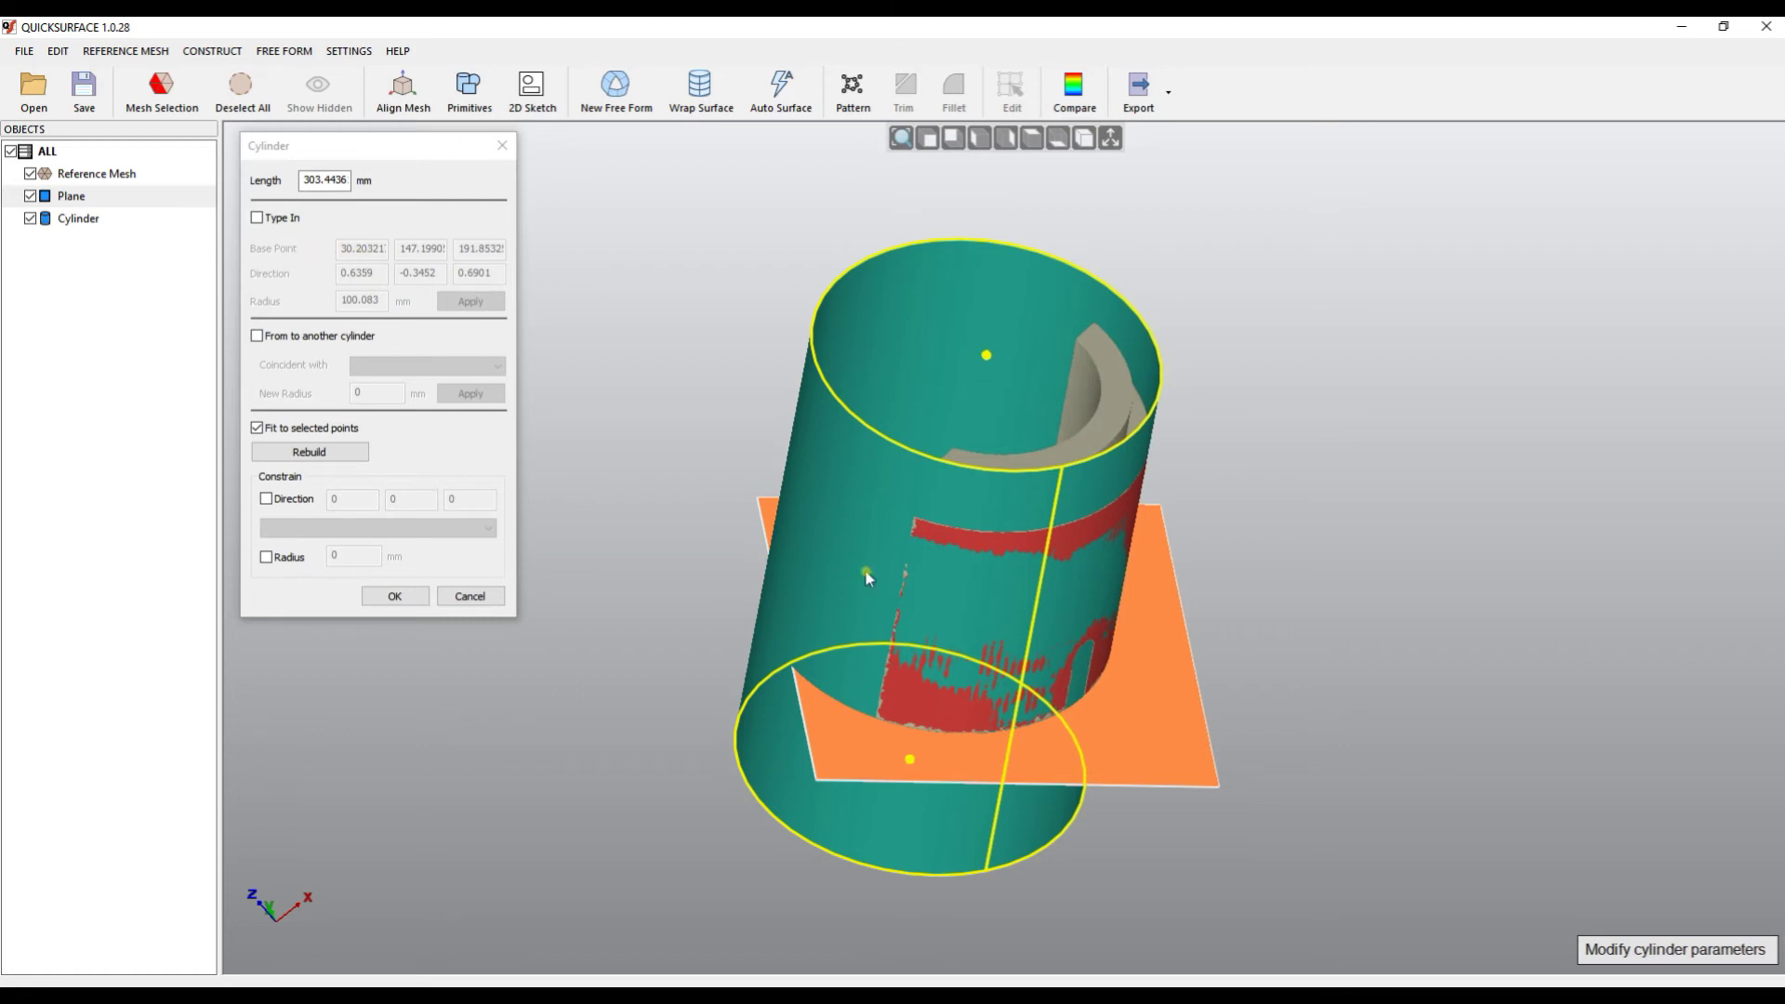
mouse_move(910, 759)
mouse_down()
mouse_move(915, 746)
mouse_move(907, 774)
mouse_up()
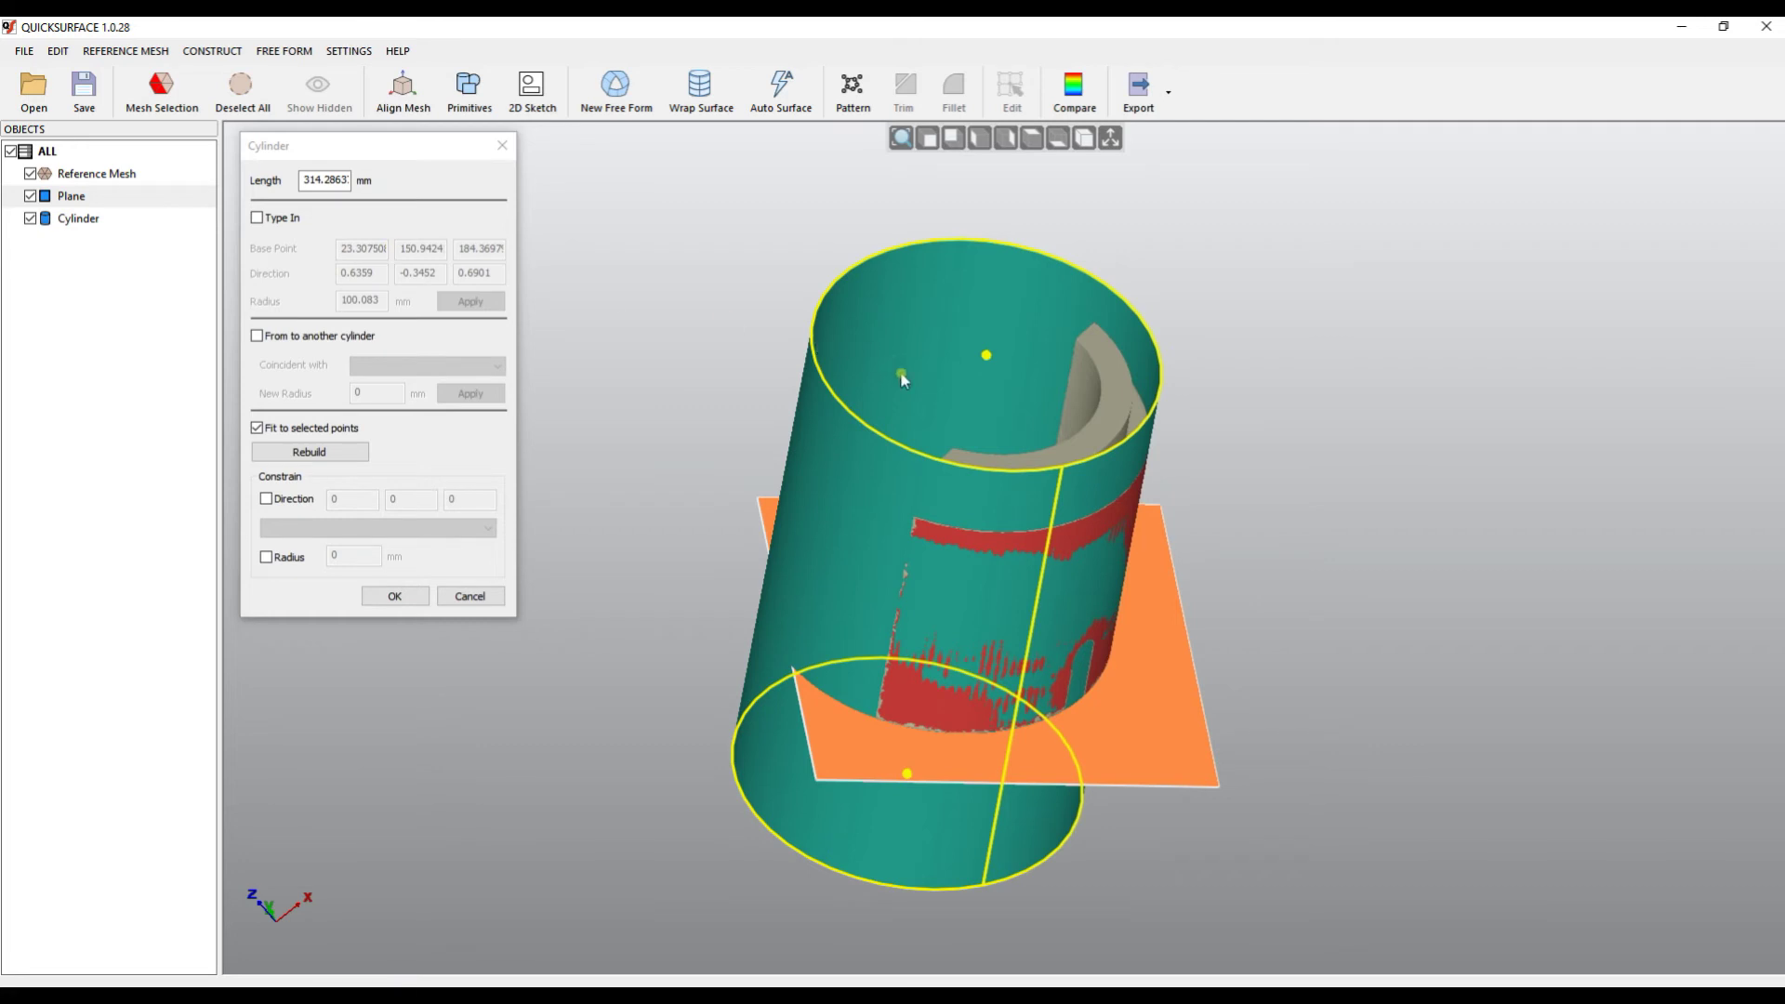
Constrain the cylinder's radius to 100 mm and rebuild the fit to the selected points
right_drag(704, 377, 1229, 604)
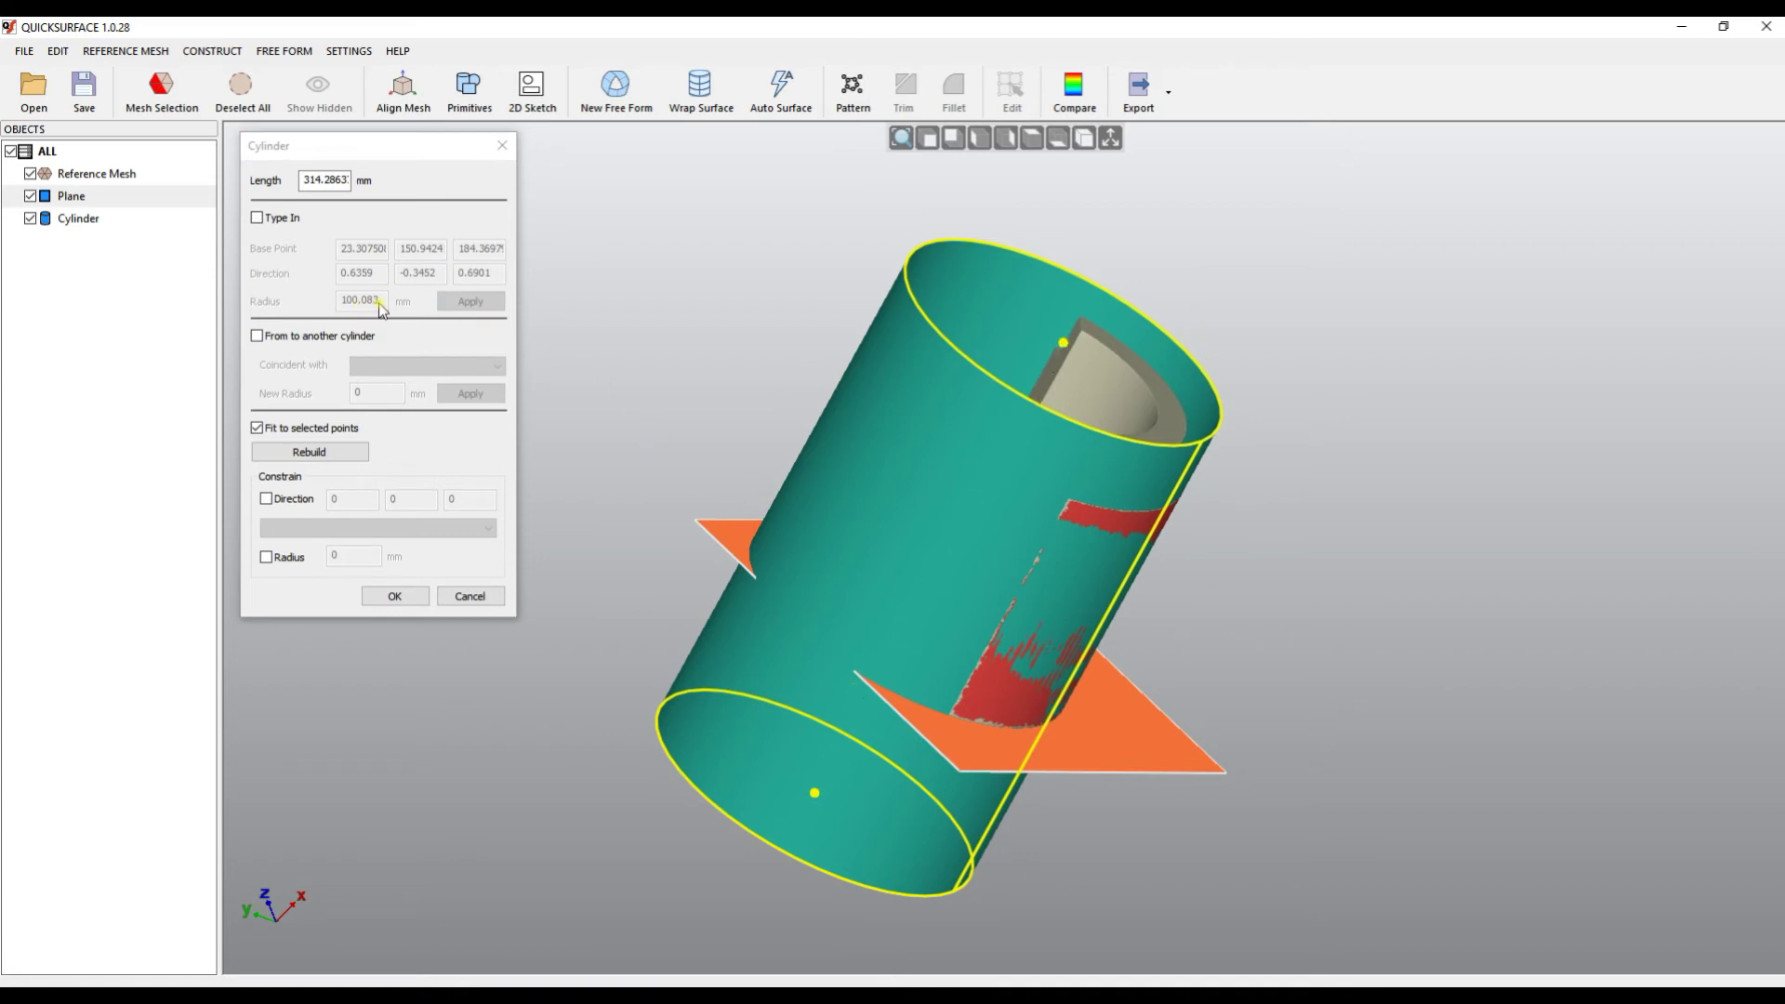
right_drag(893, 632, 726, 638)
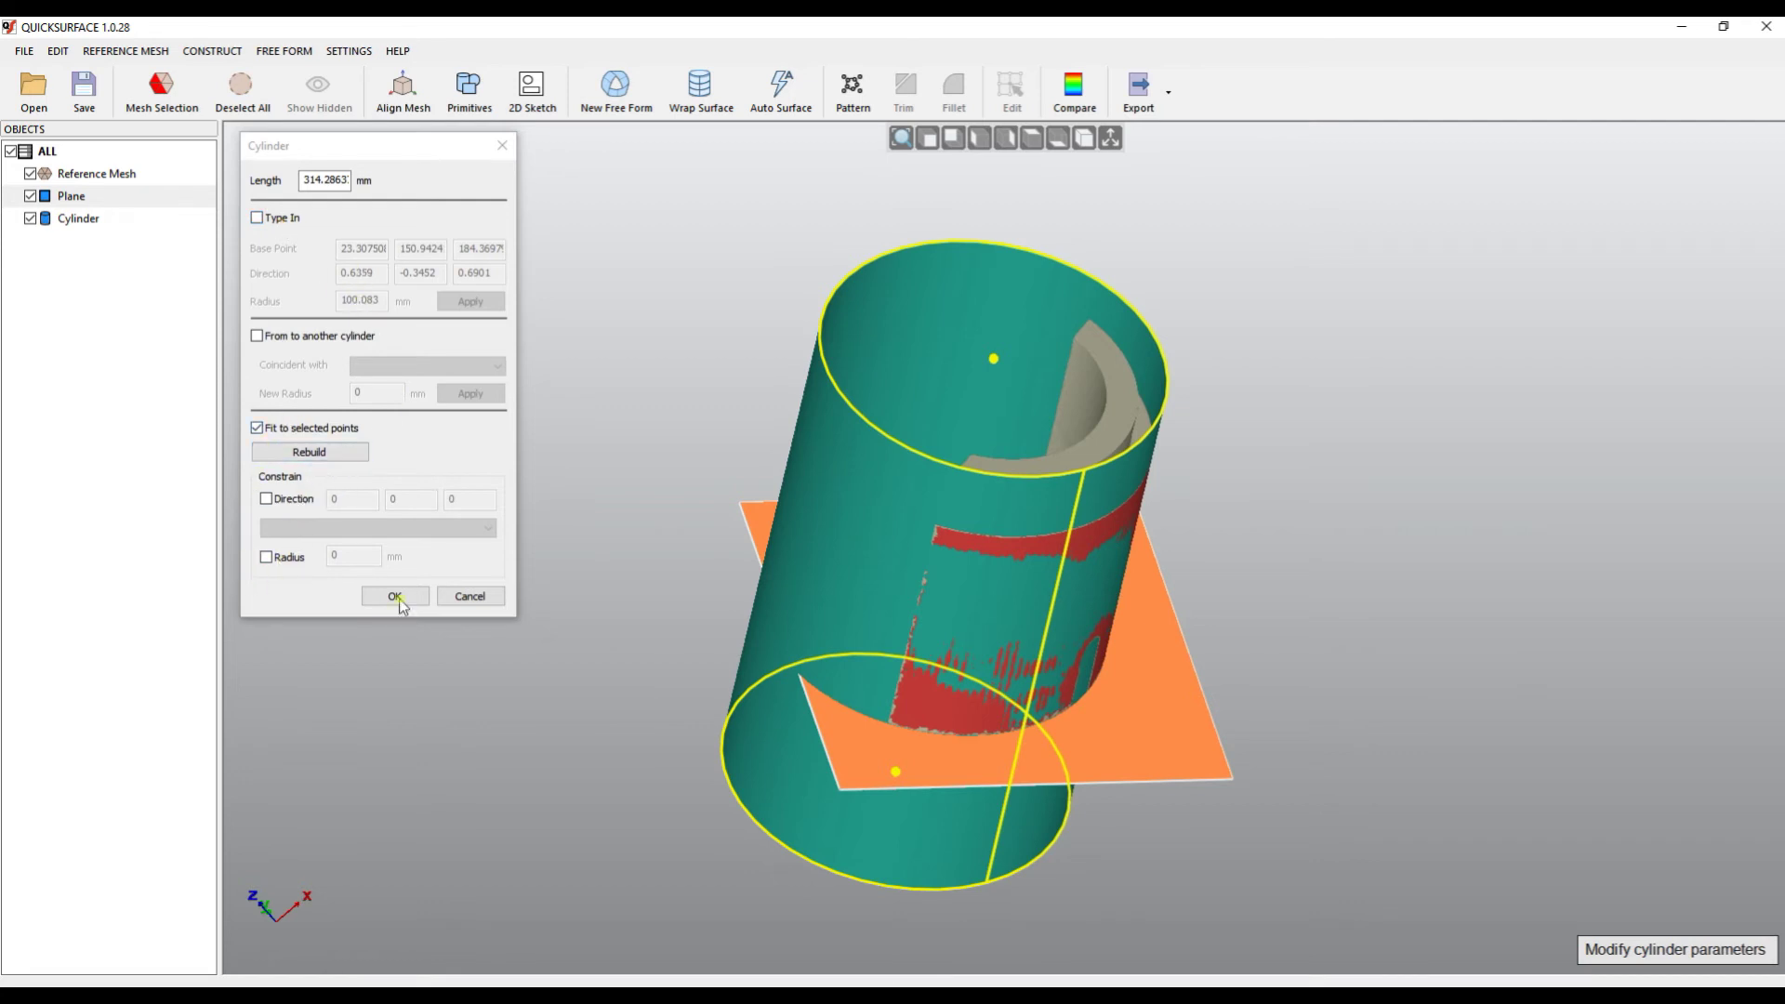
right_drag(950, 590, 823, 521)
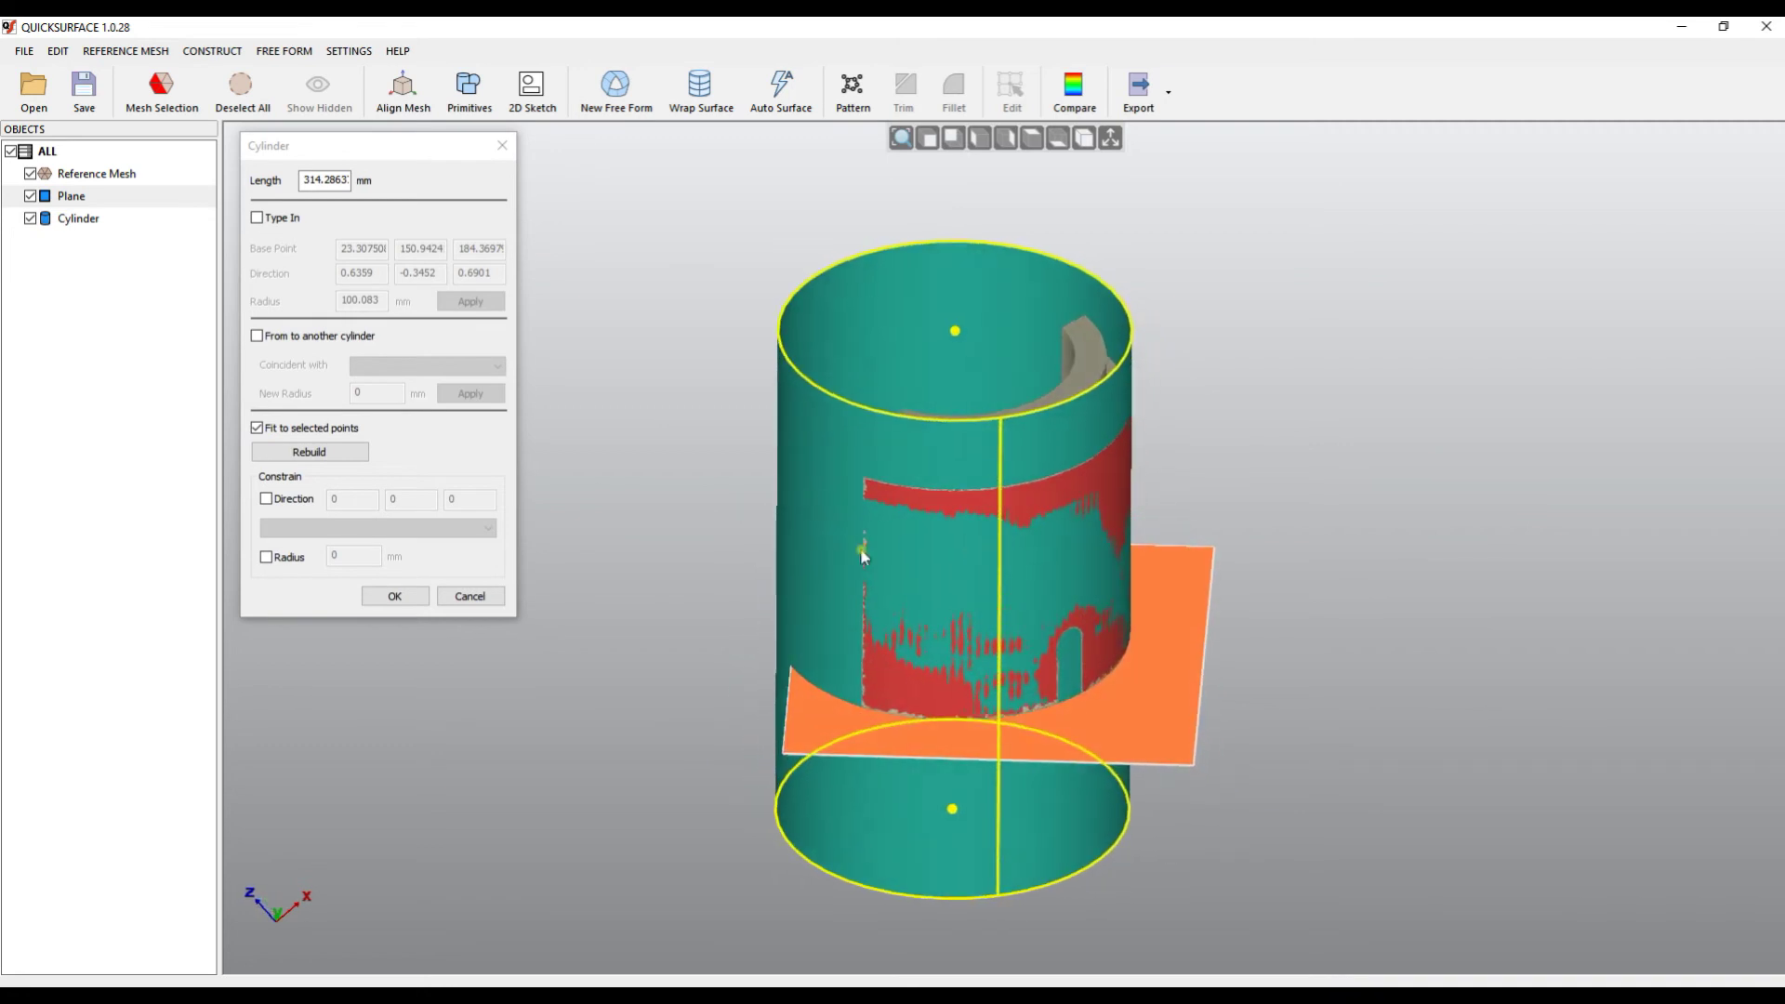
scroll(914, 576, up, 3)
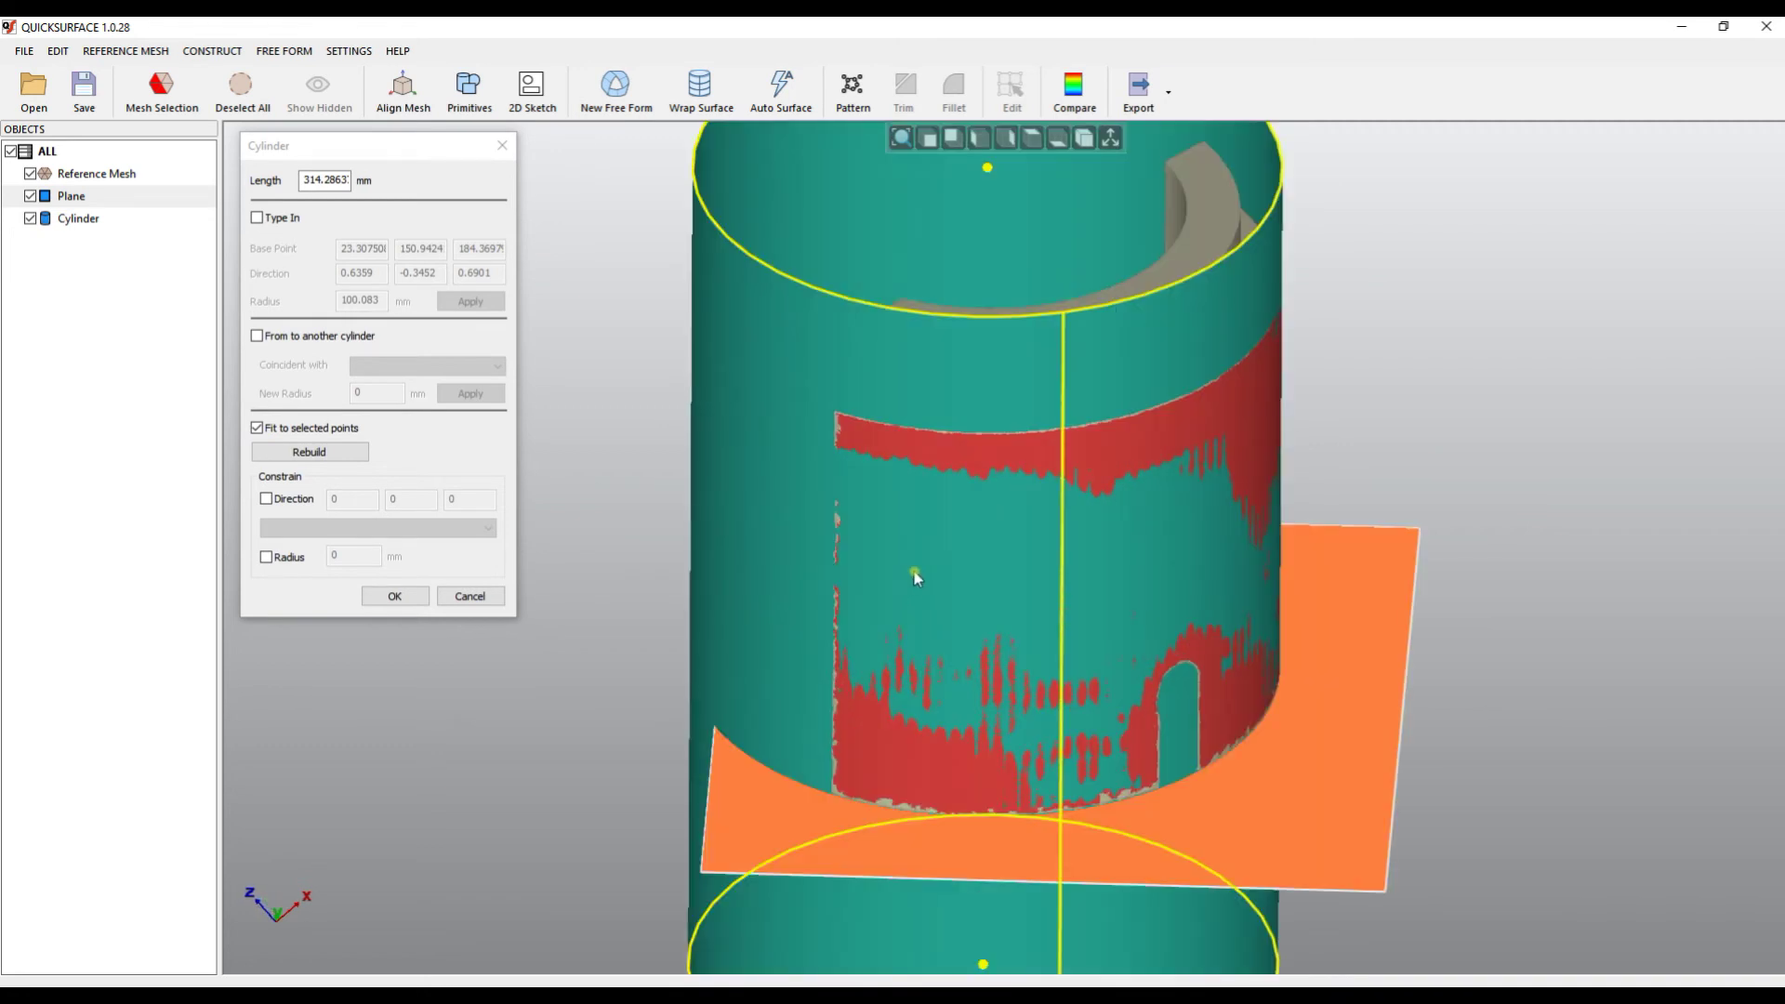
click(281, 563)
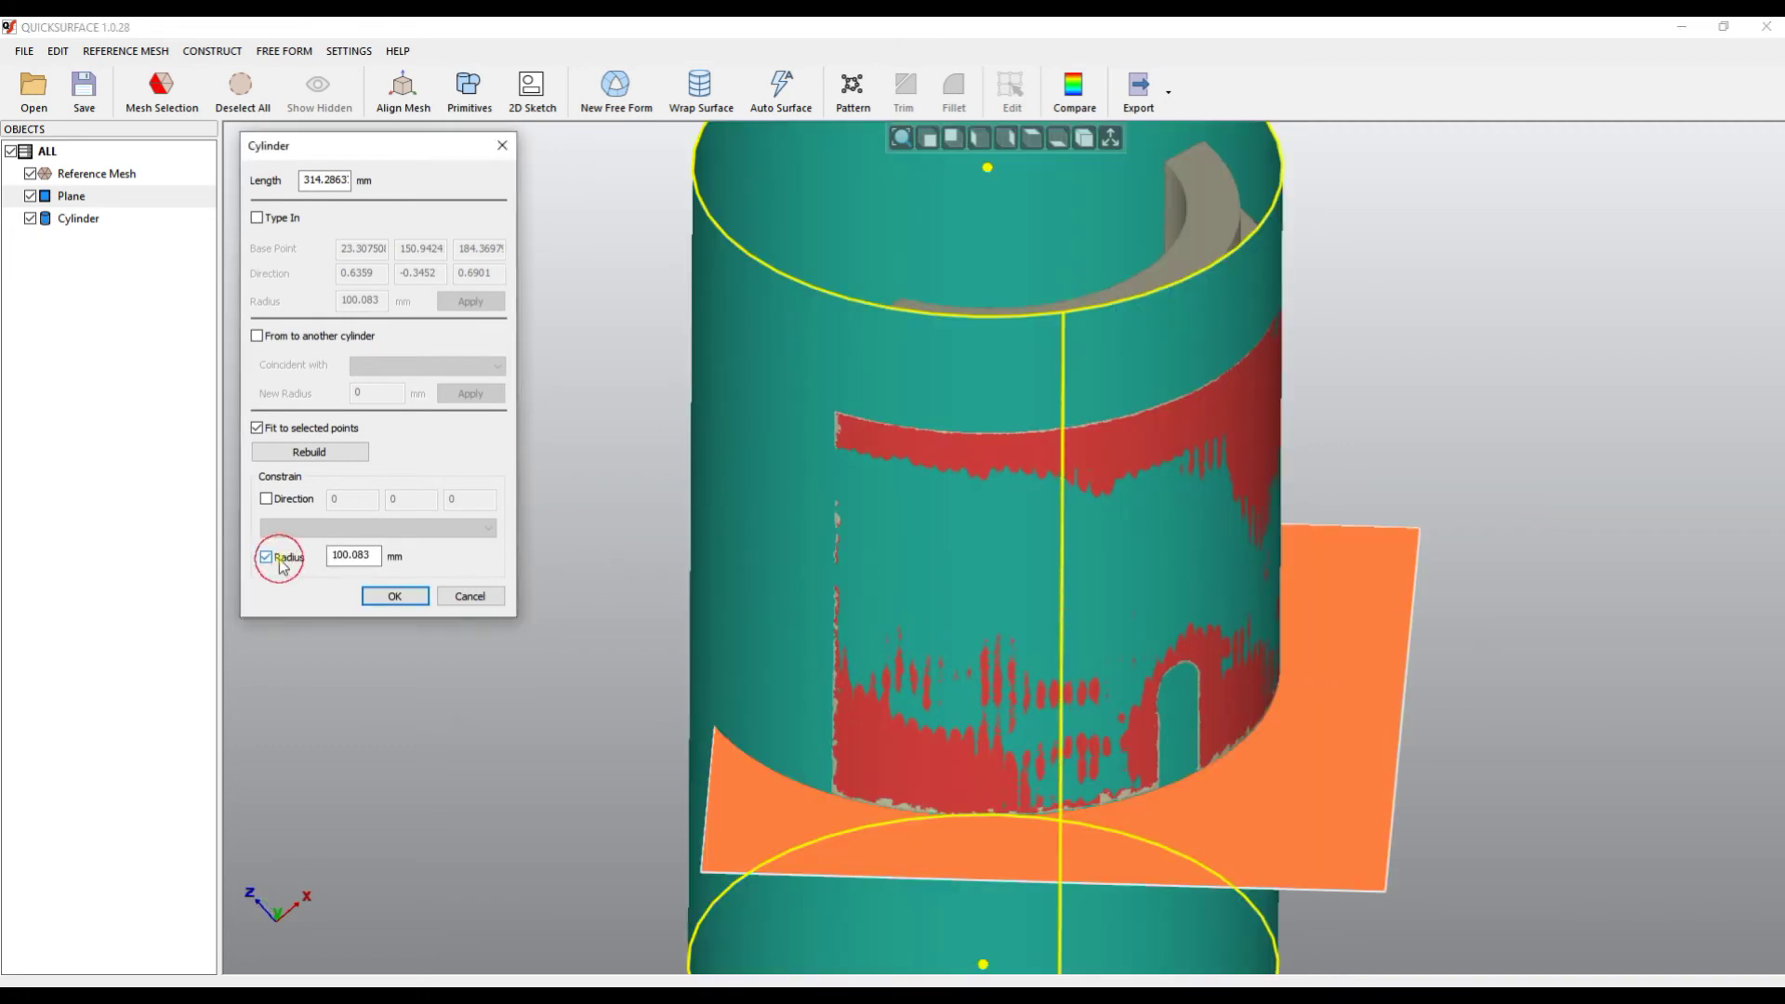
drag(350, 556, 383, 562)
click(376, 559)
drag(374, 557, 350, 558)
key(BackSpace)
click(317, 453)
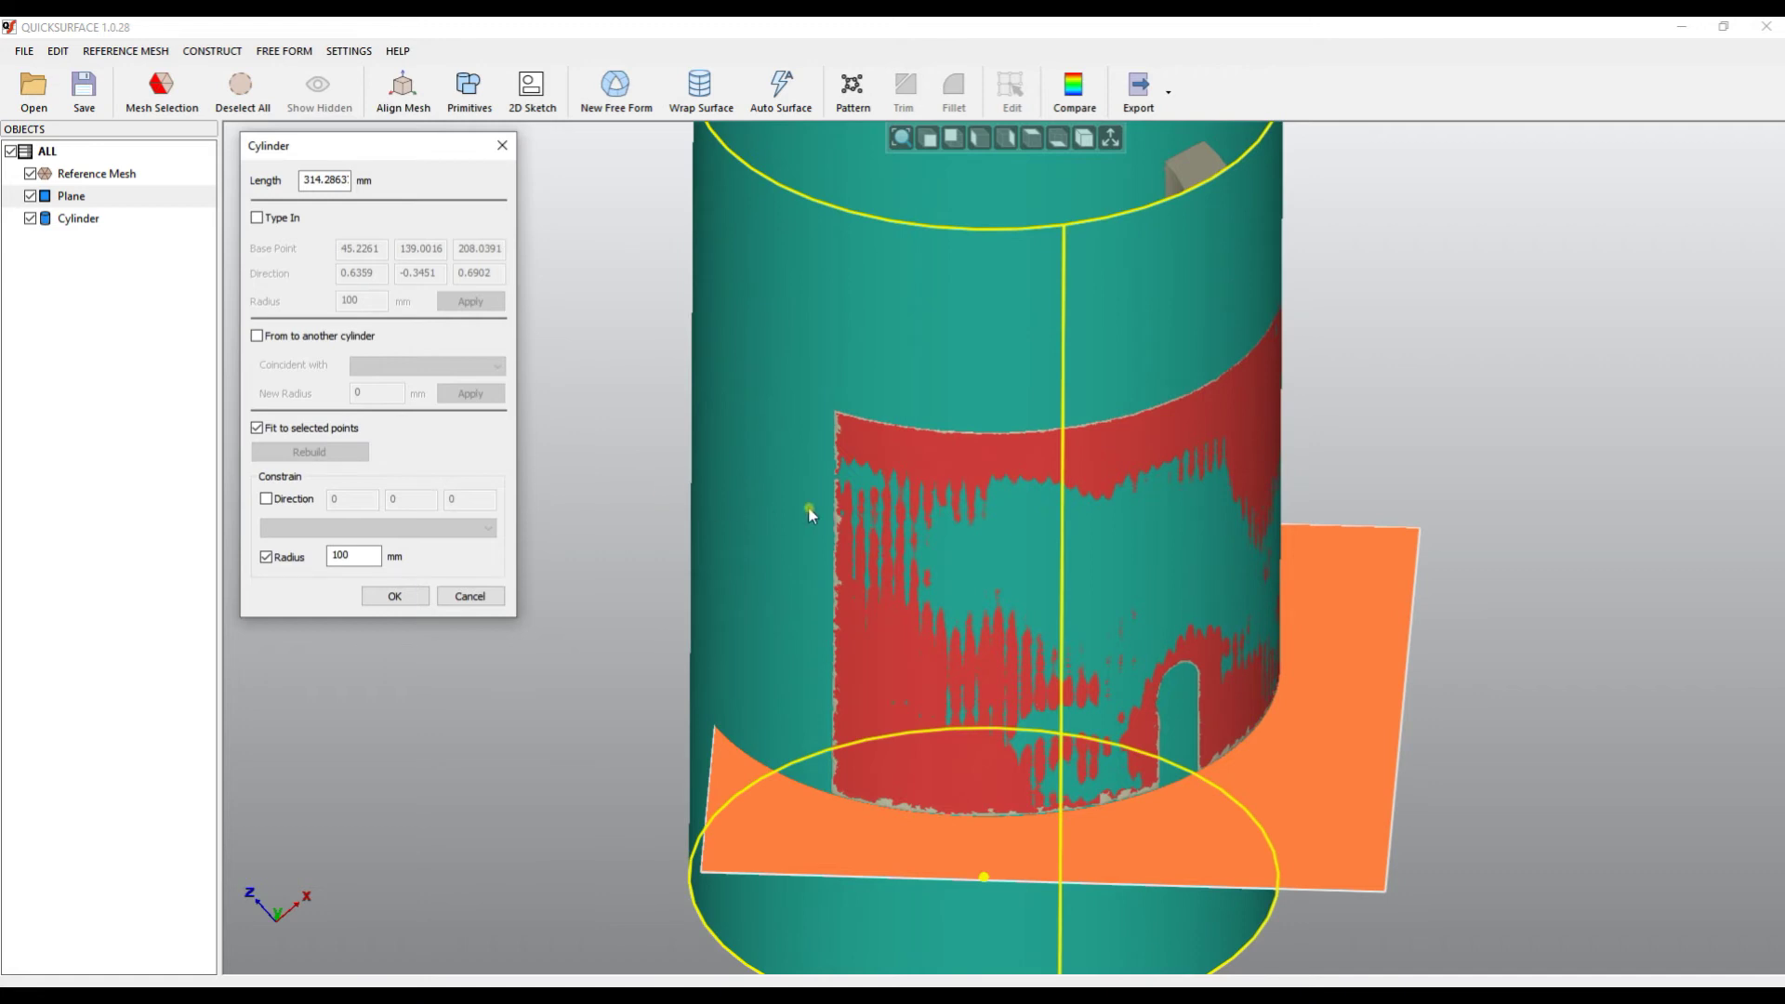
Constrain the cylinder's direction perpendicular to Plane, rebuild the fit, and accept the cylinder
middle_drag(966, 495, 1068, 604)
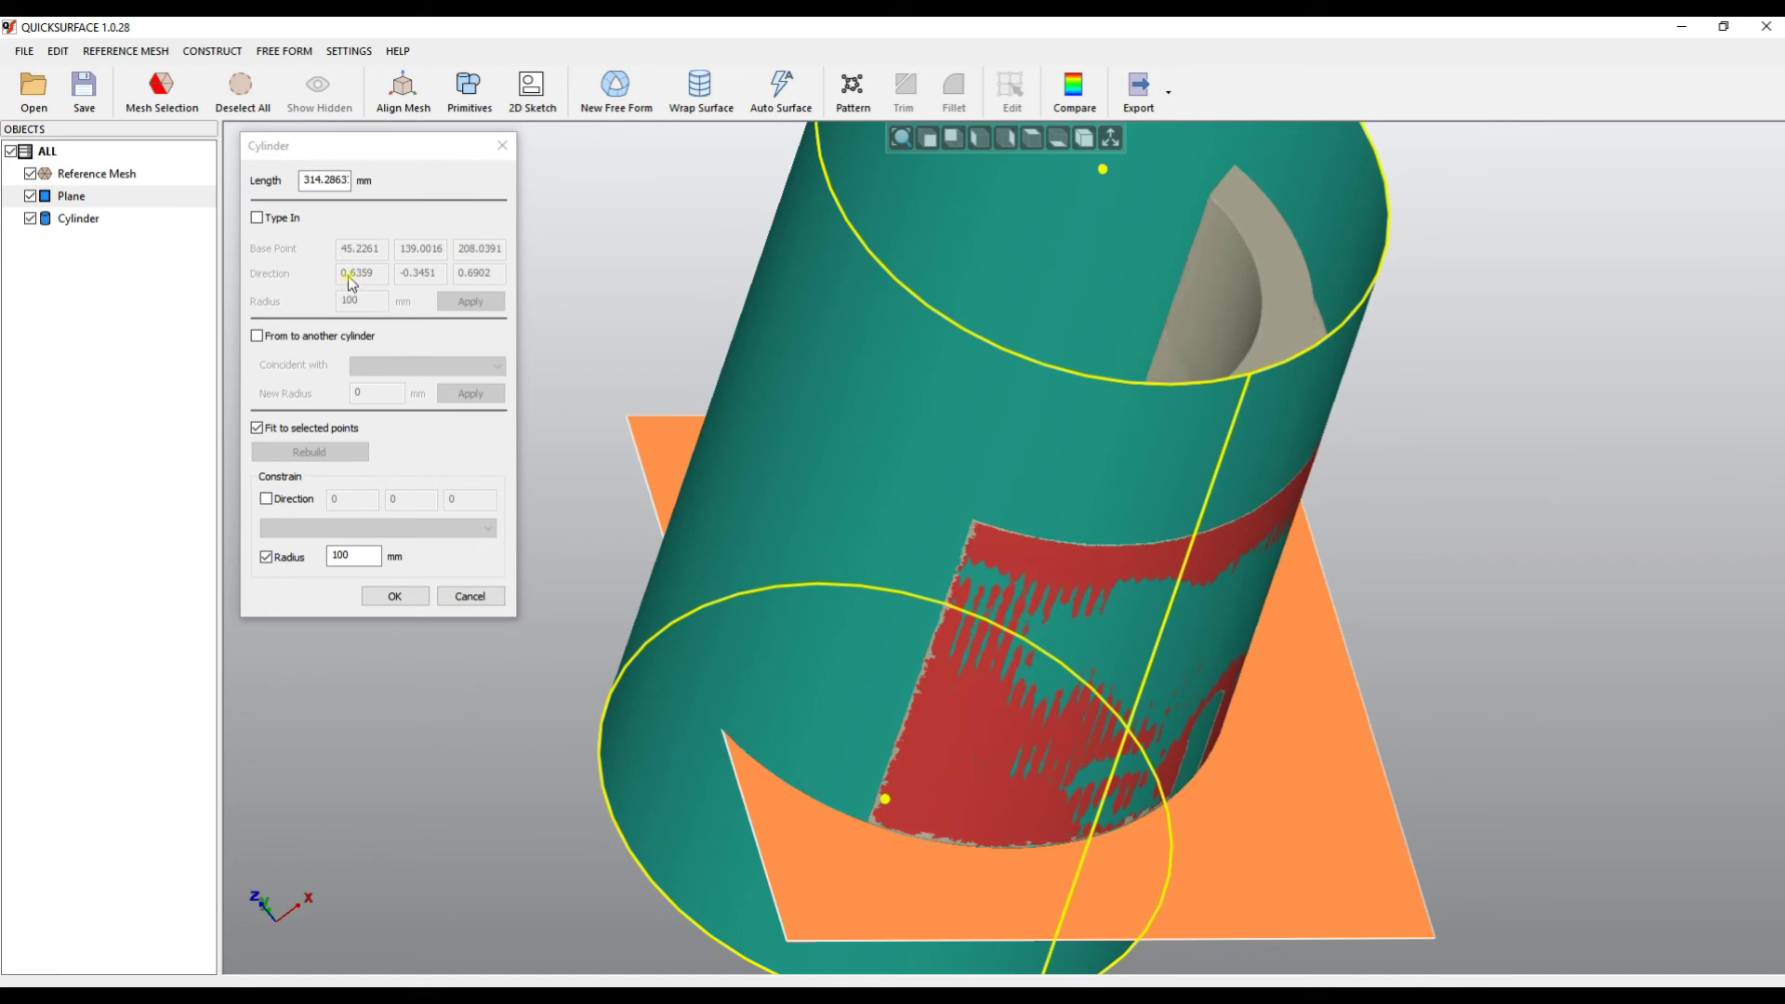
middle_drag(1029, 475, 1111, 588)
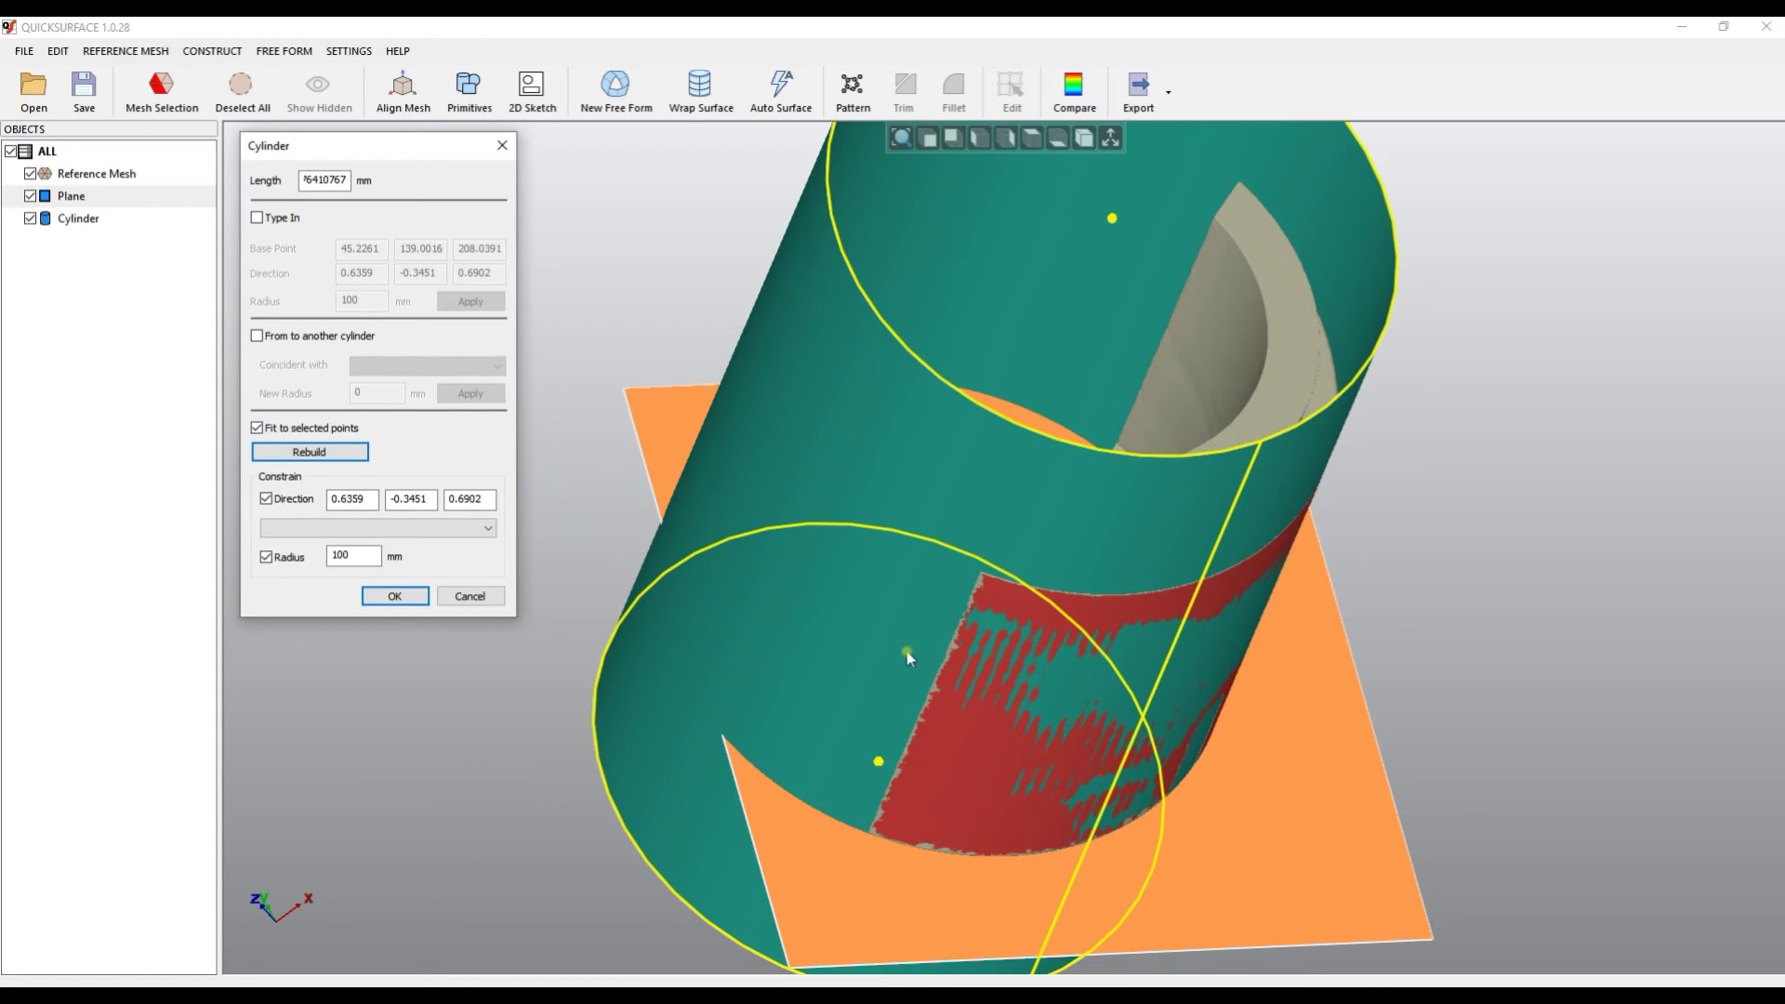
click(489, 529)
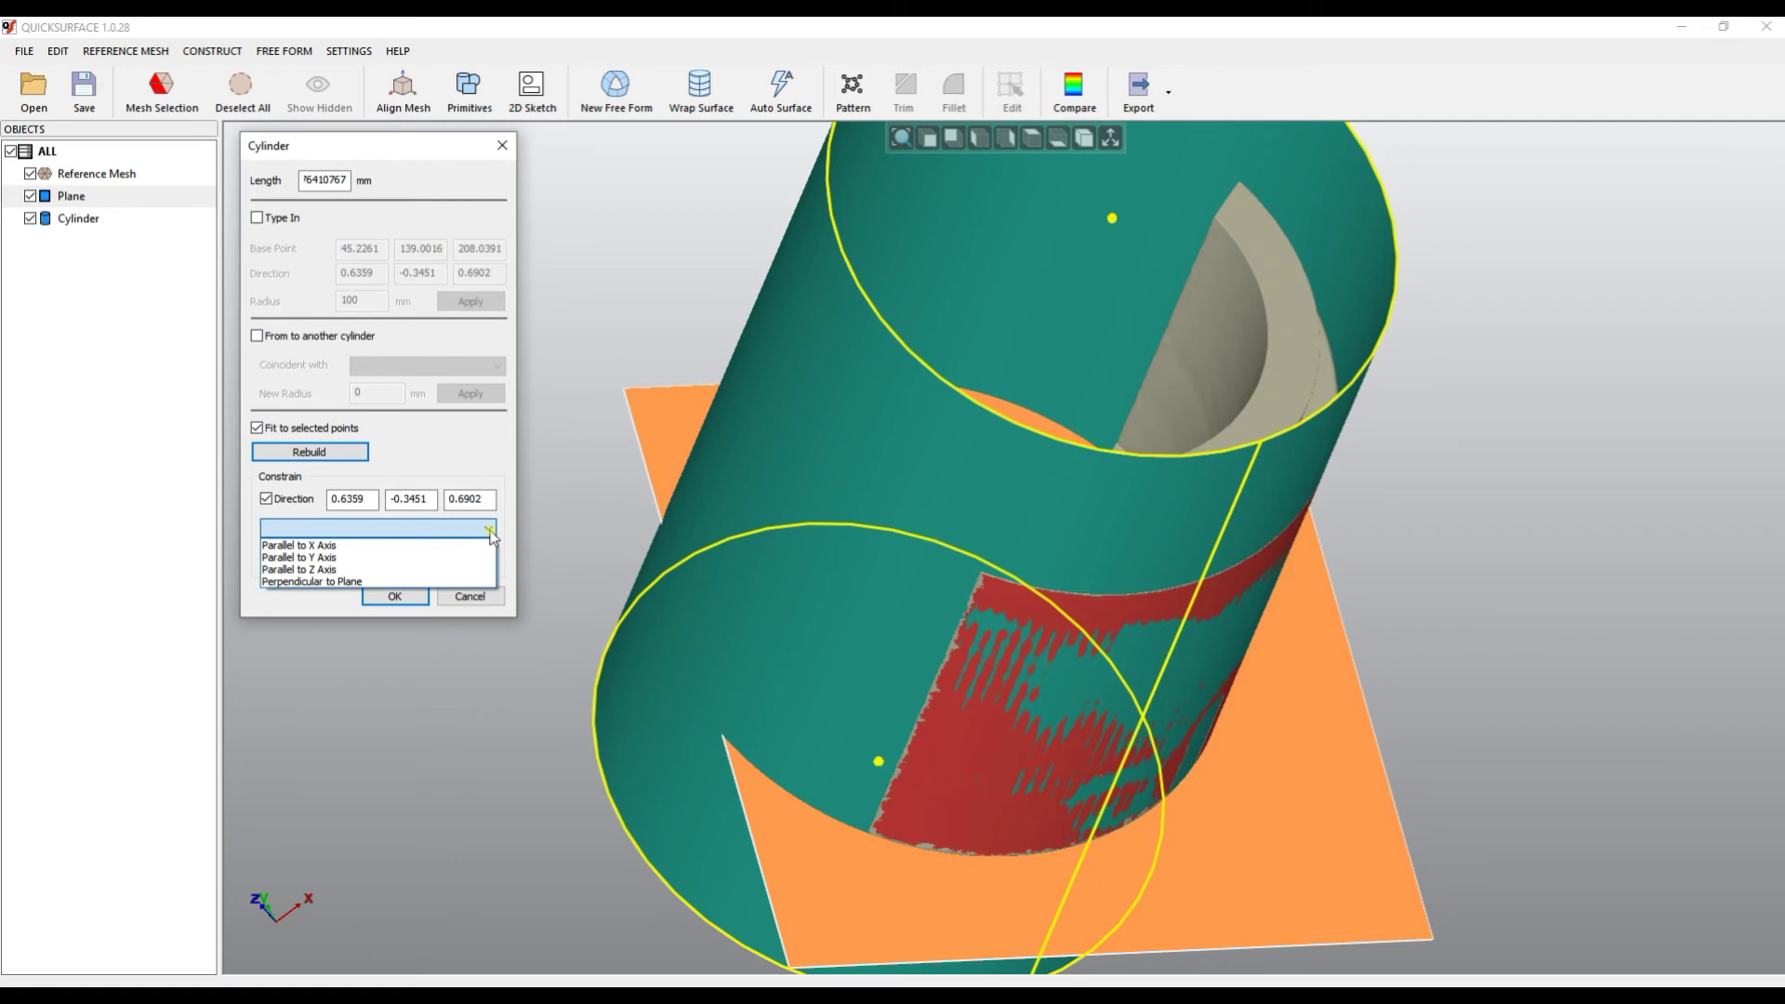
click(353, 582)
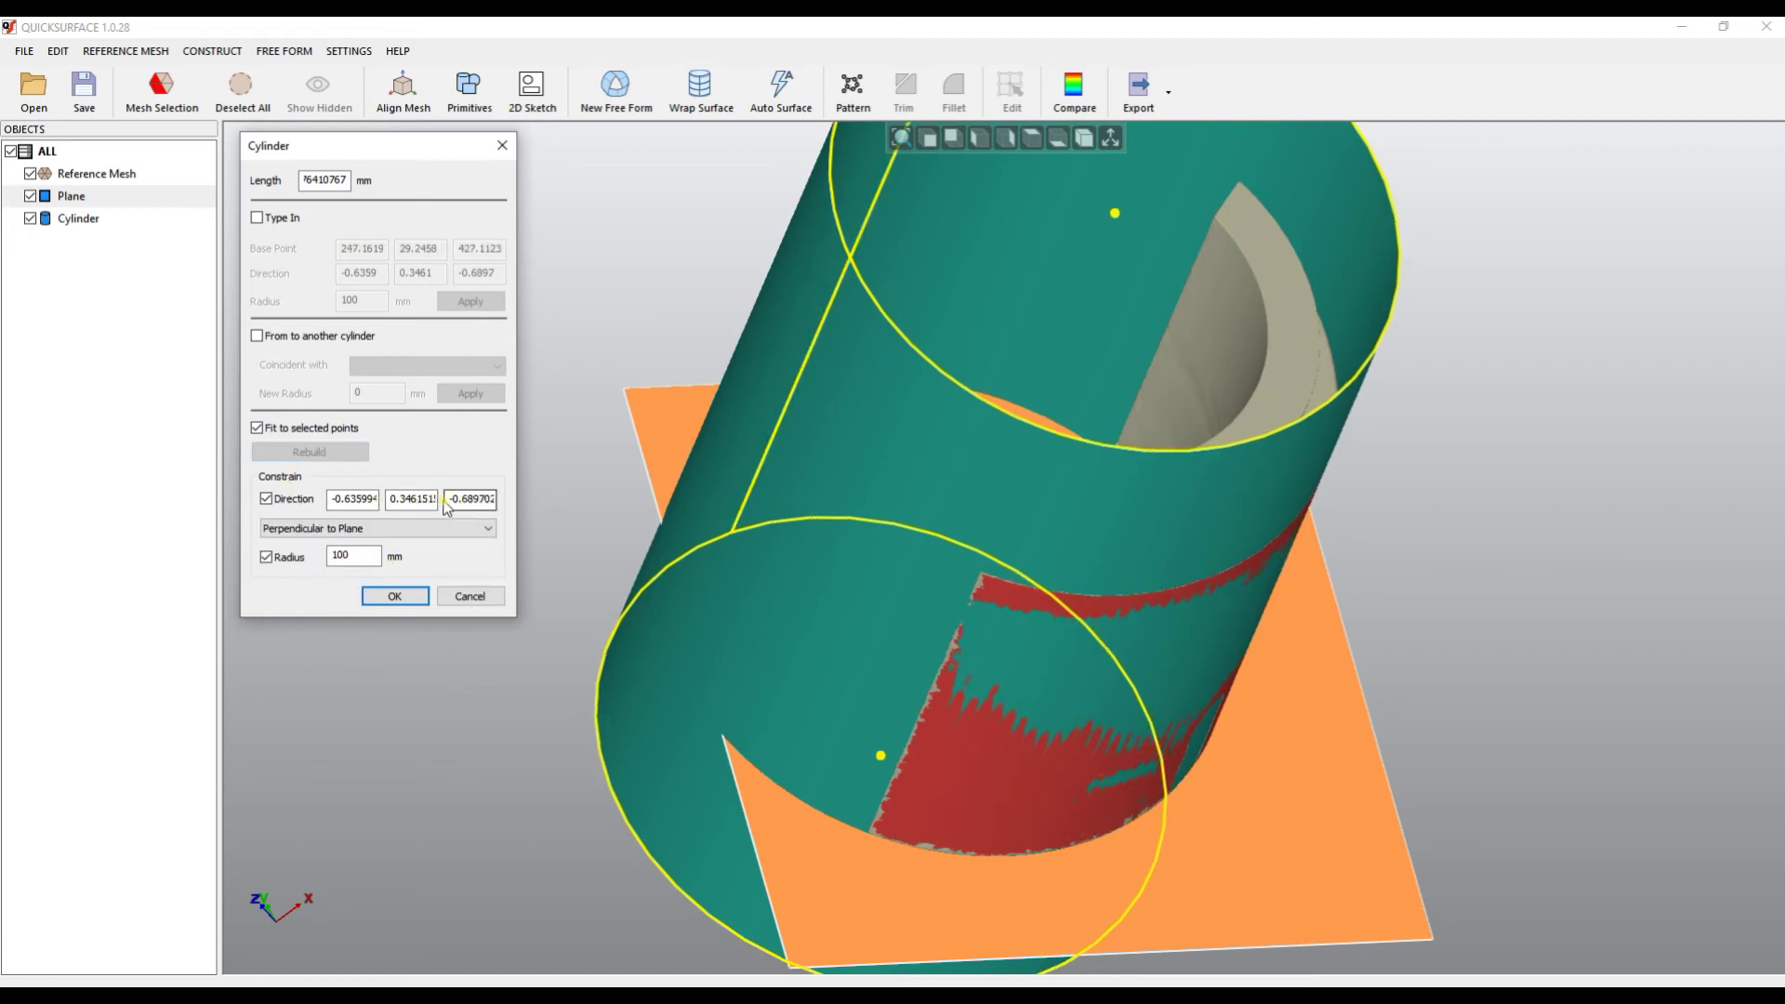
click(939, 648)
right_drag(938, 648, 841, 588)
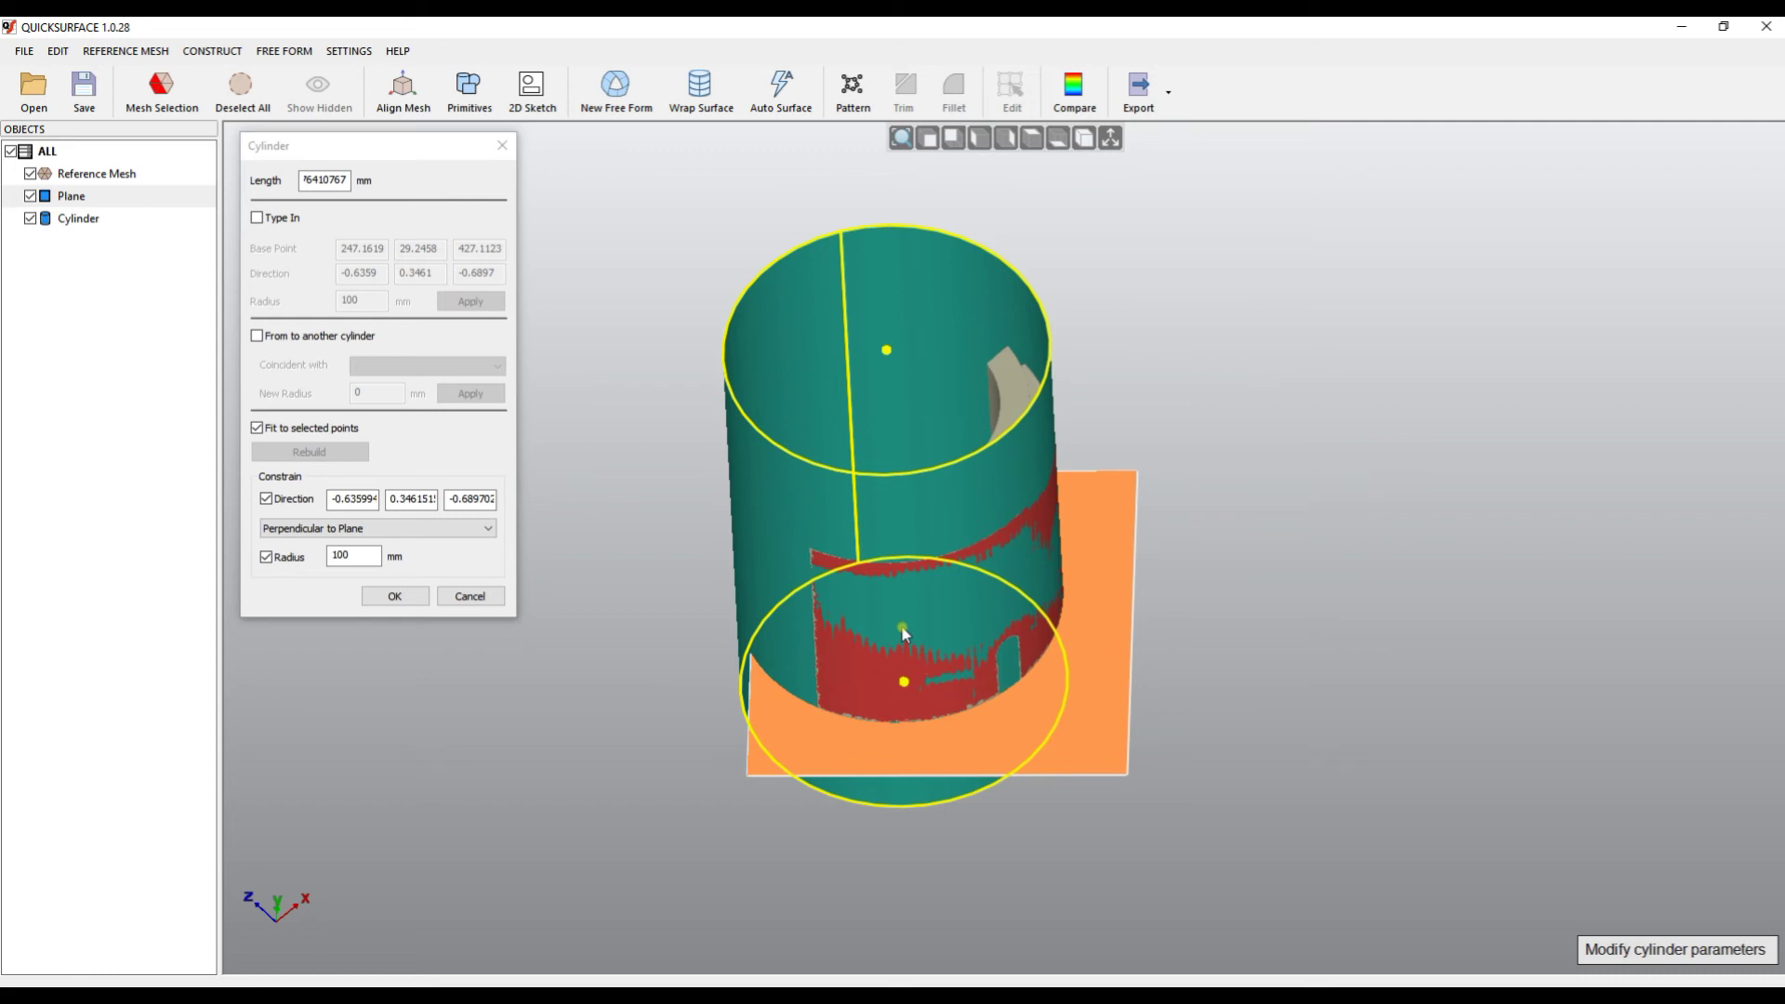
click(394, 596)
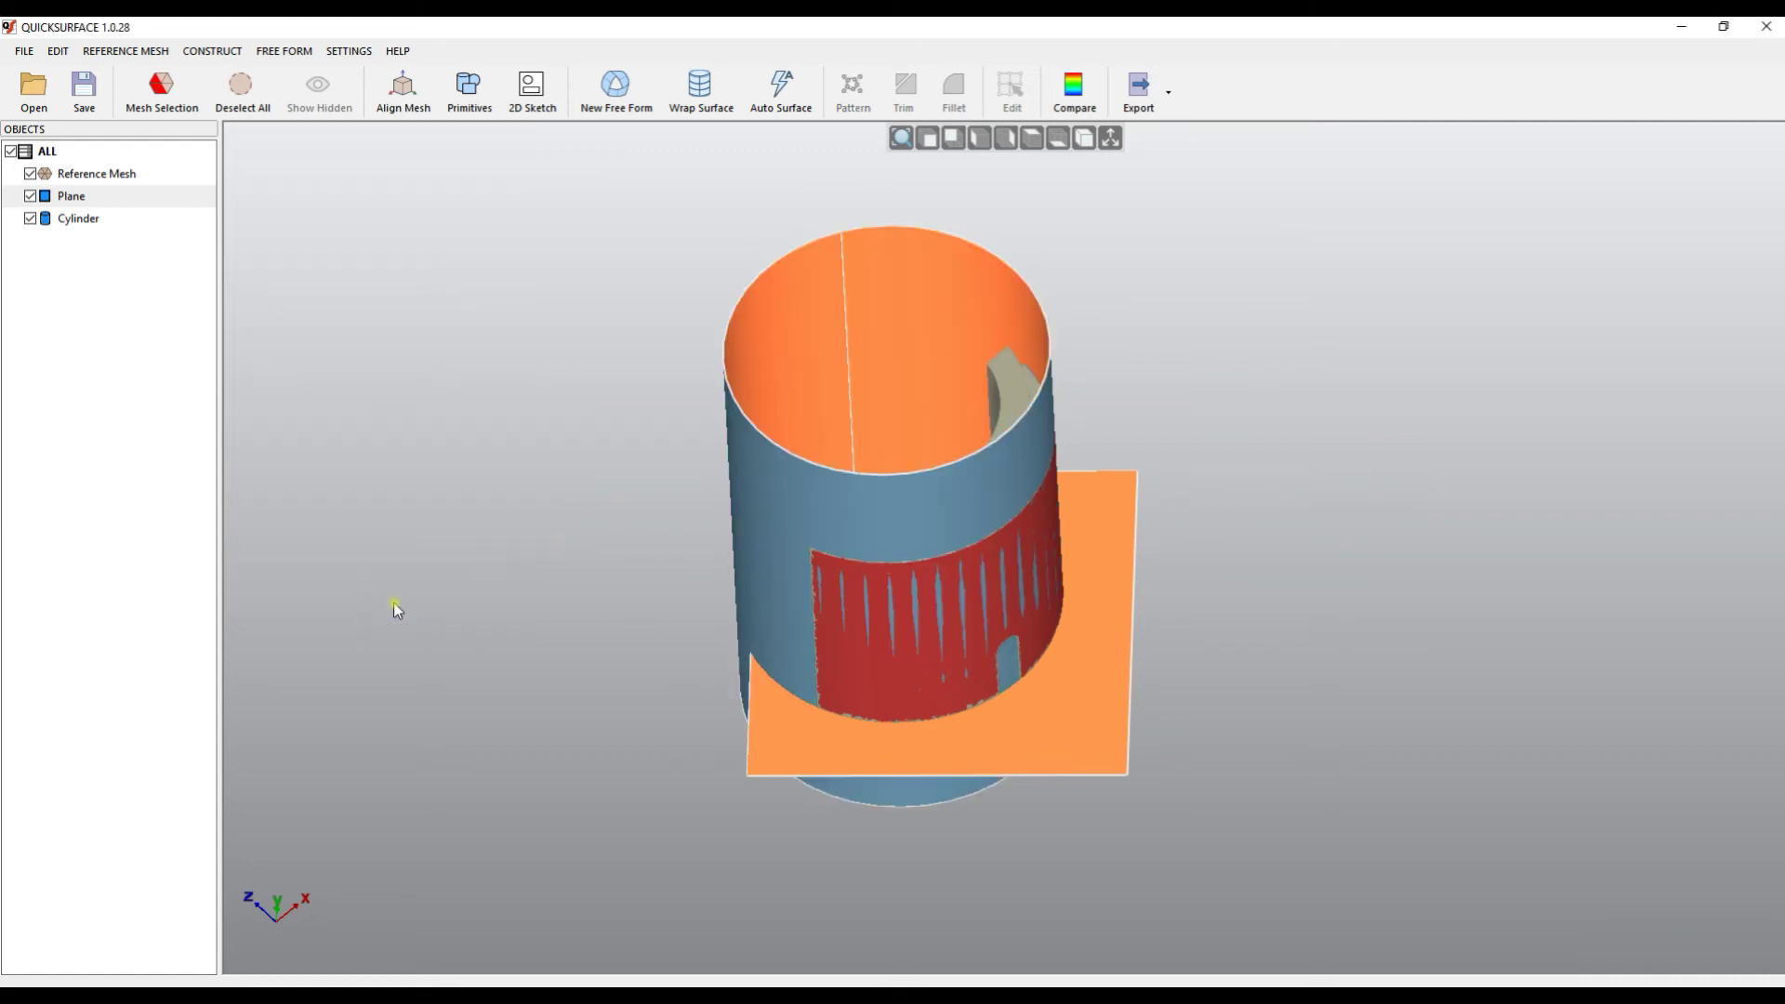
Reopen the finished cylinder's parameters for editing and close them without changes
right_drag(870, 598, 1064, 686)
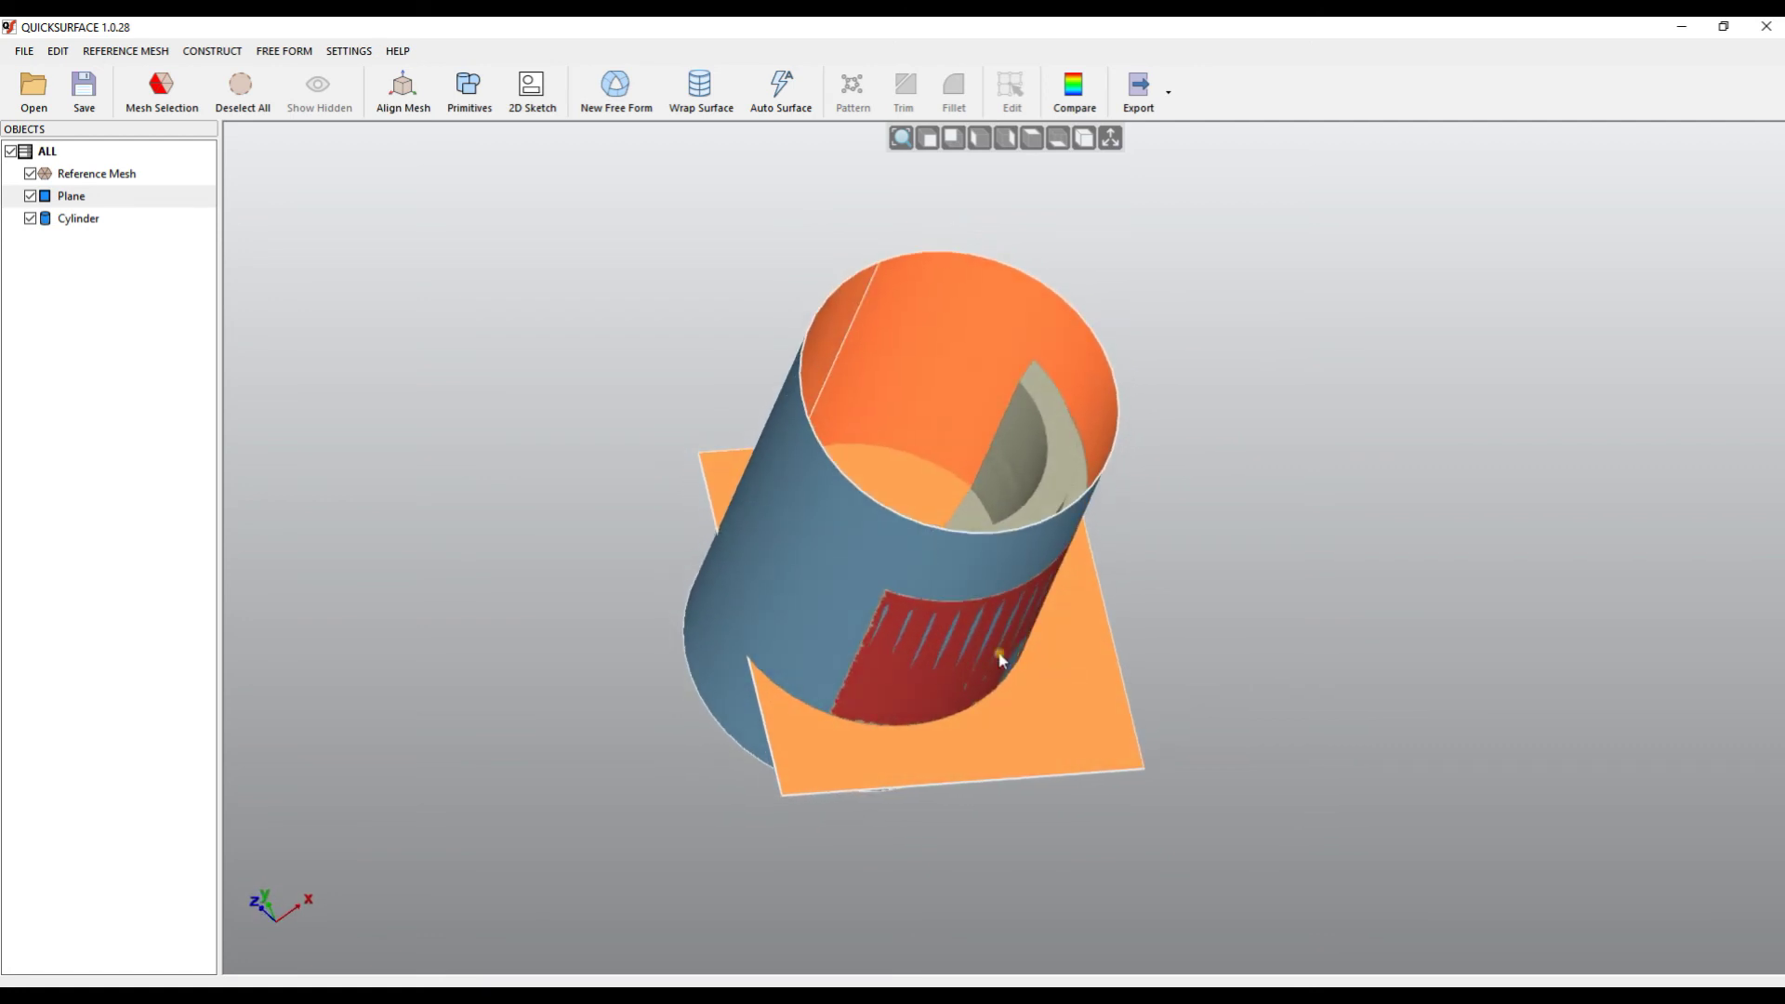
right_click(80, 220)
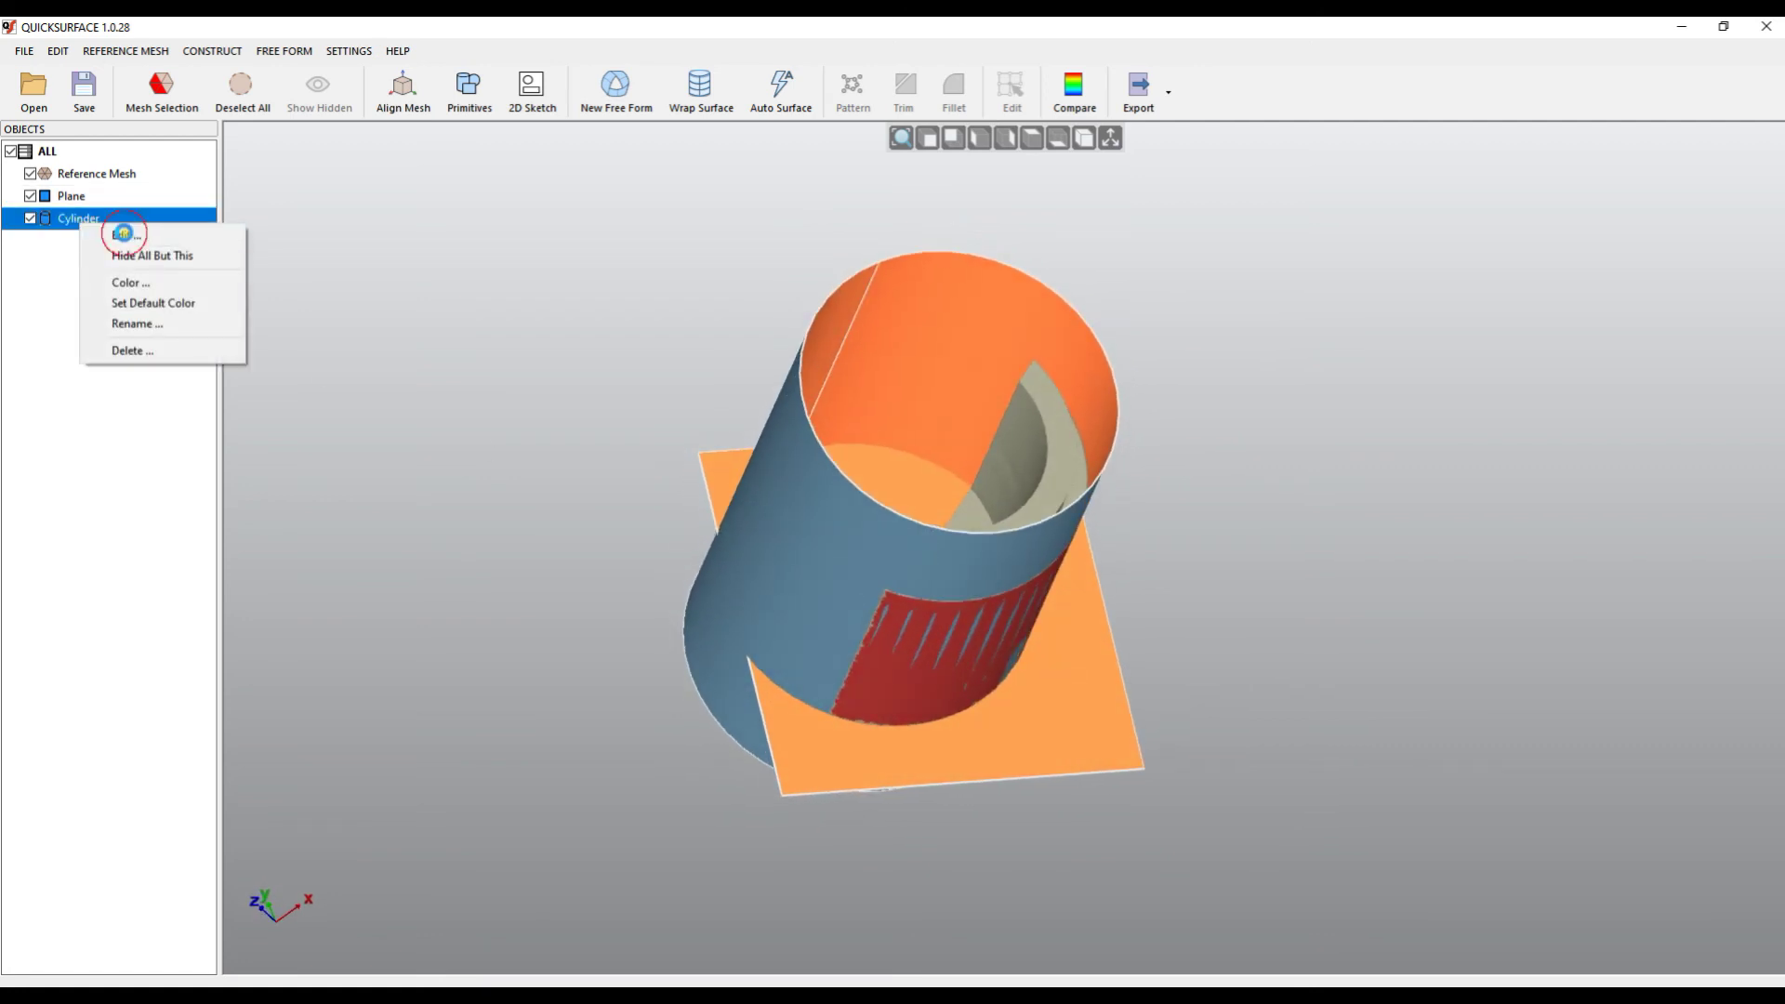
click(121, 236)
click(459, 597)
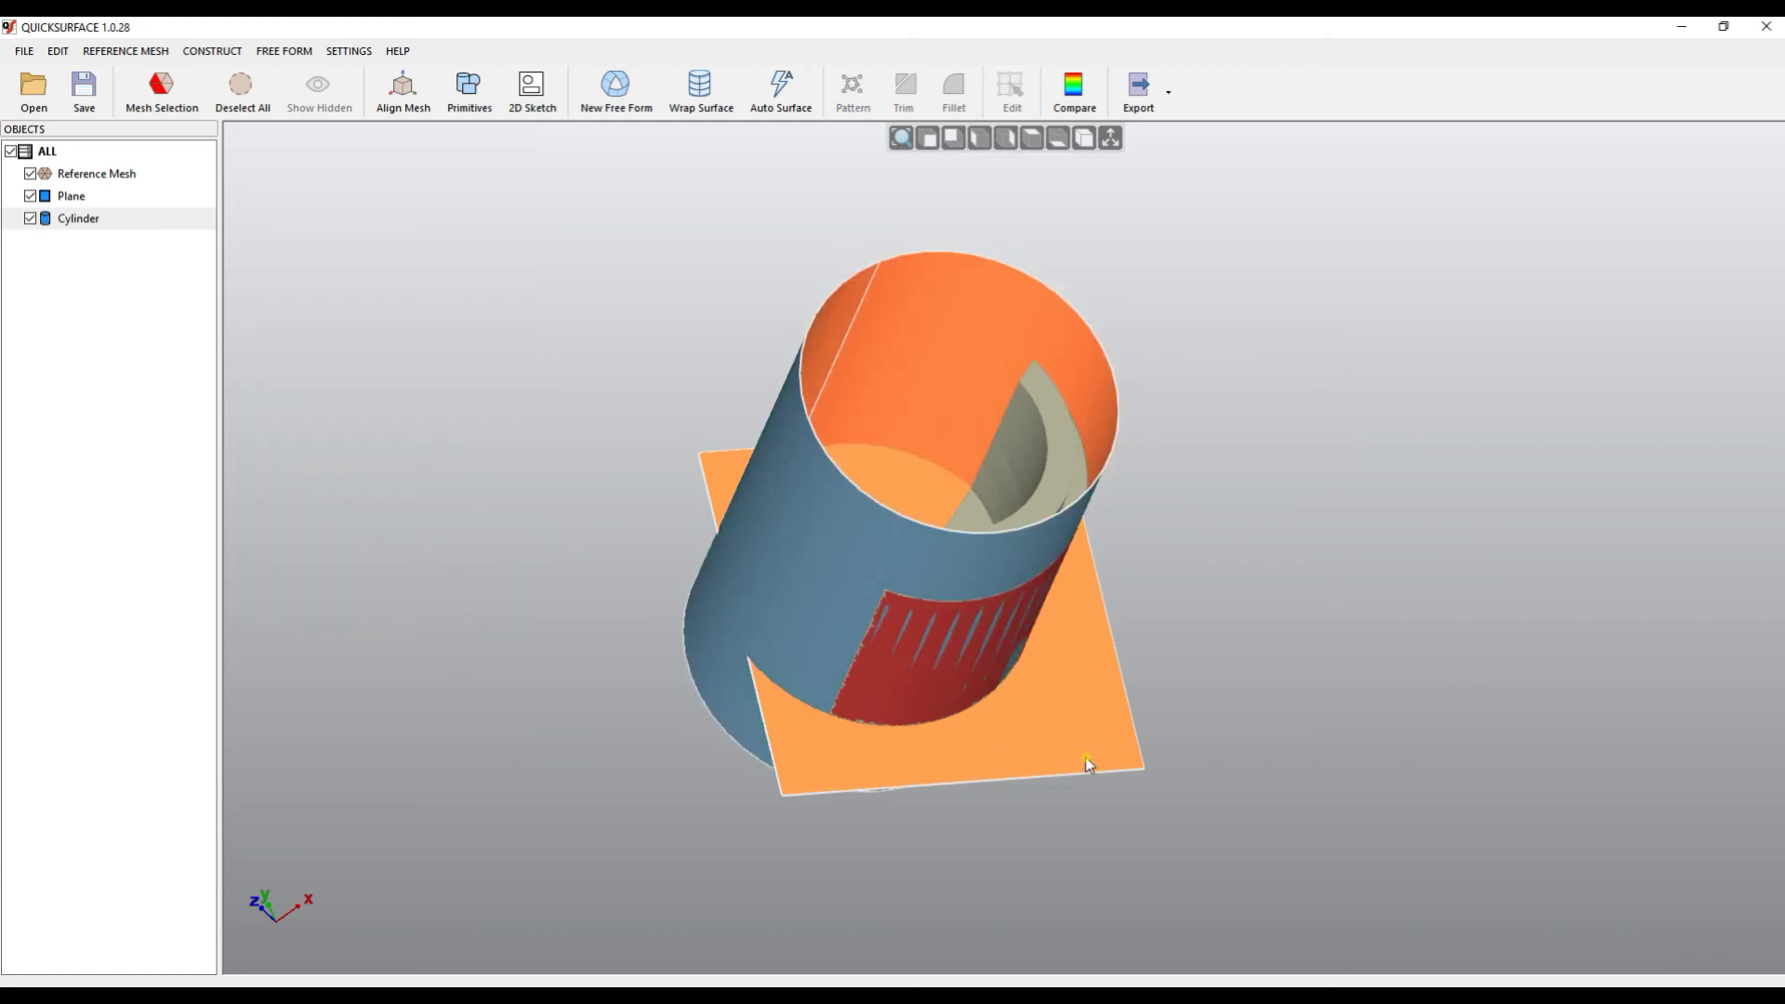
View the model along the cylinder's axis, open the plane's parameters for editing, and close them without changes
right_drag(1063, 753, 1158, 798)
scroll(1159, 793, down, 3)
scroll(968, 629, up, 5)
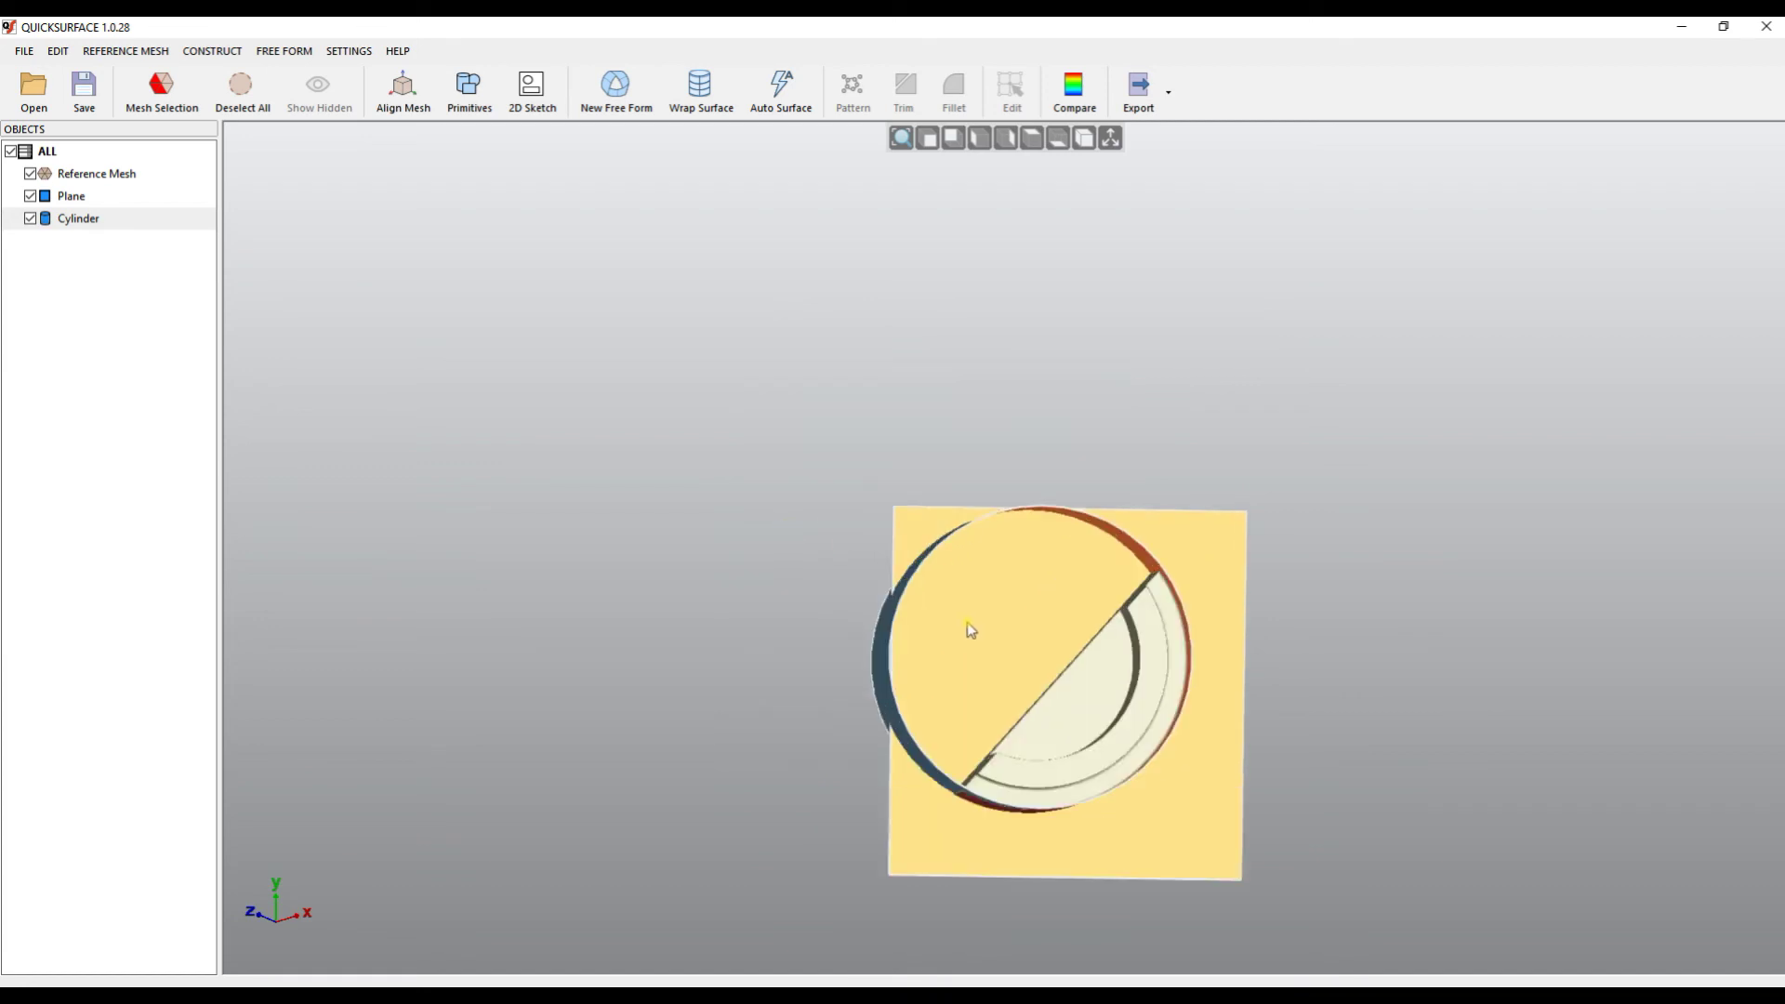
right_drag(888, 647, 864, 656)
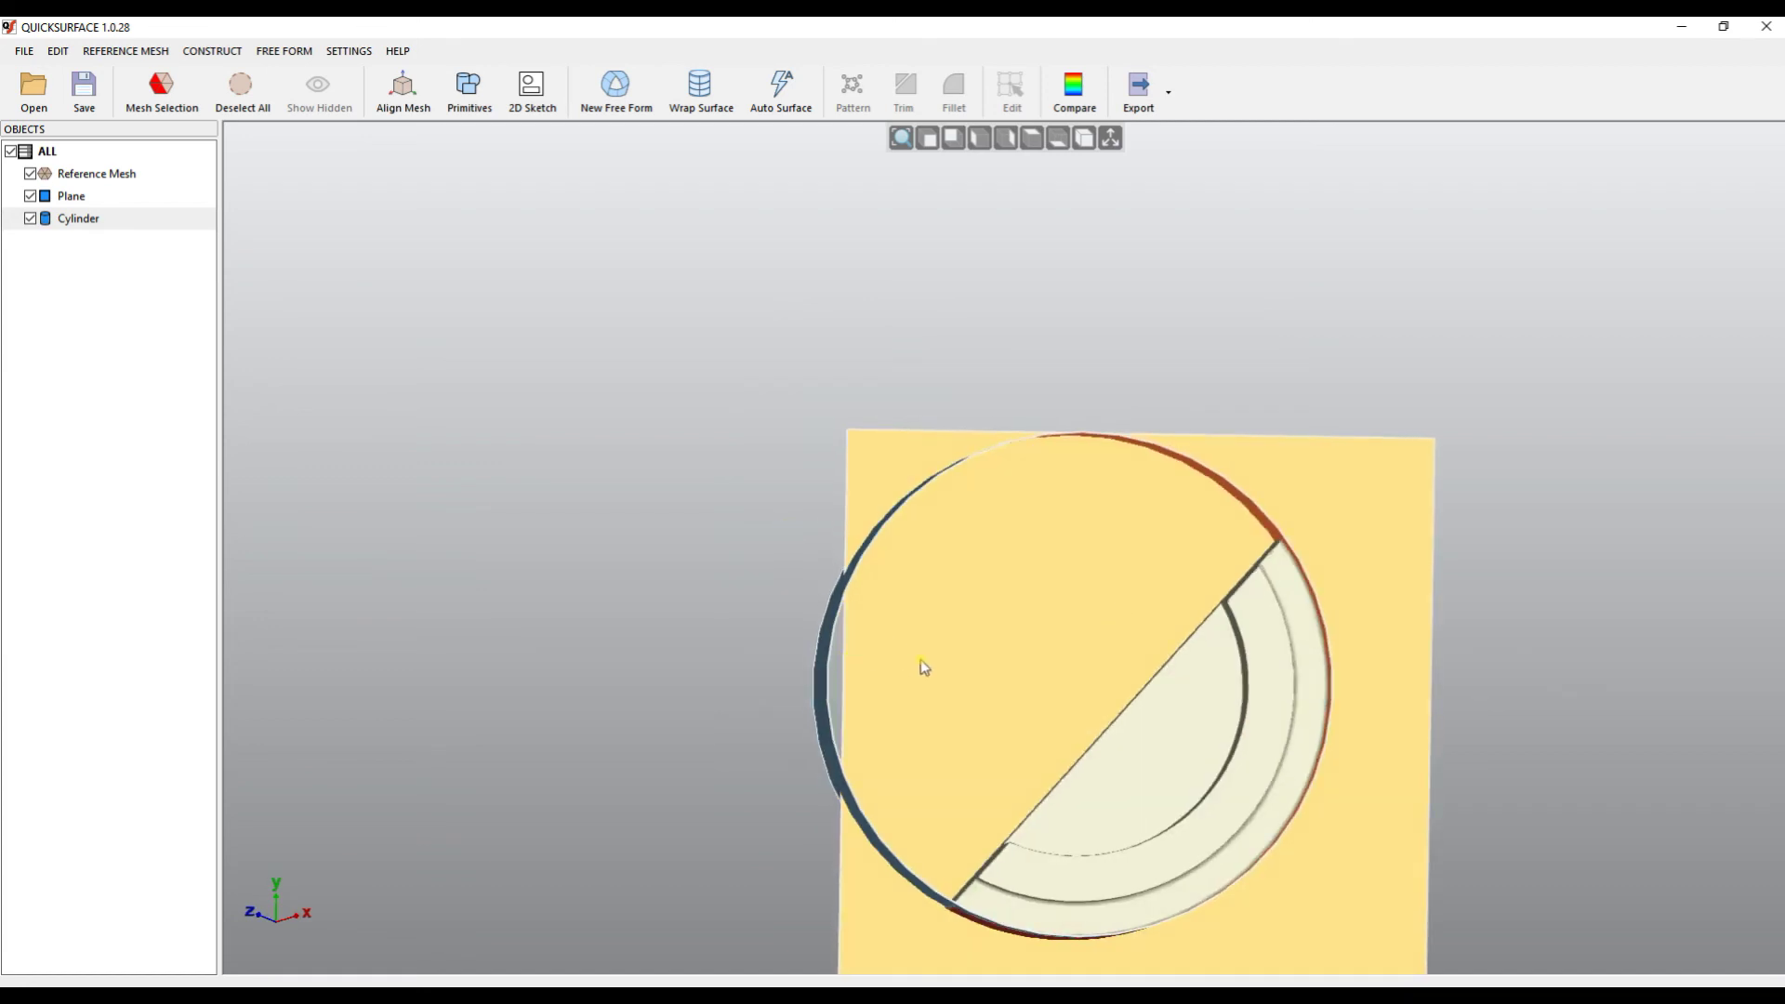
right_click(78, 196)
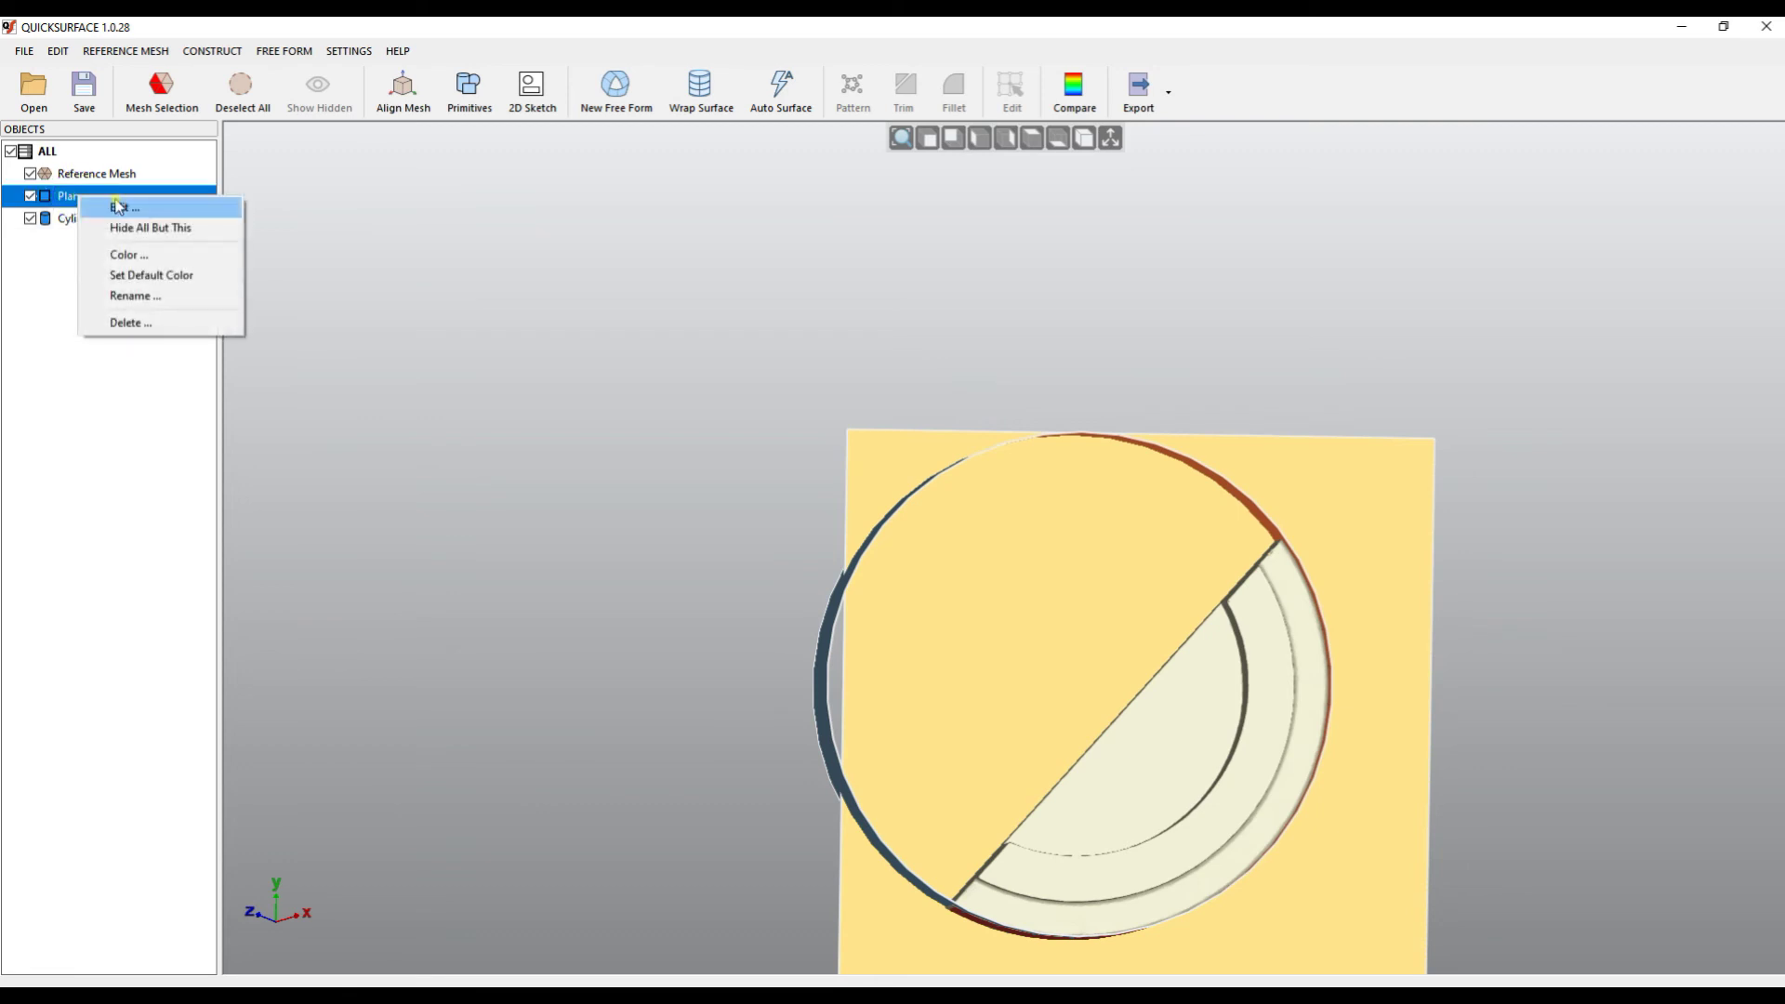
click(119, 206)
click(470, 600)
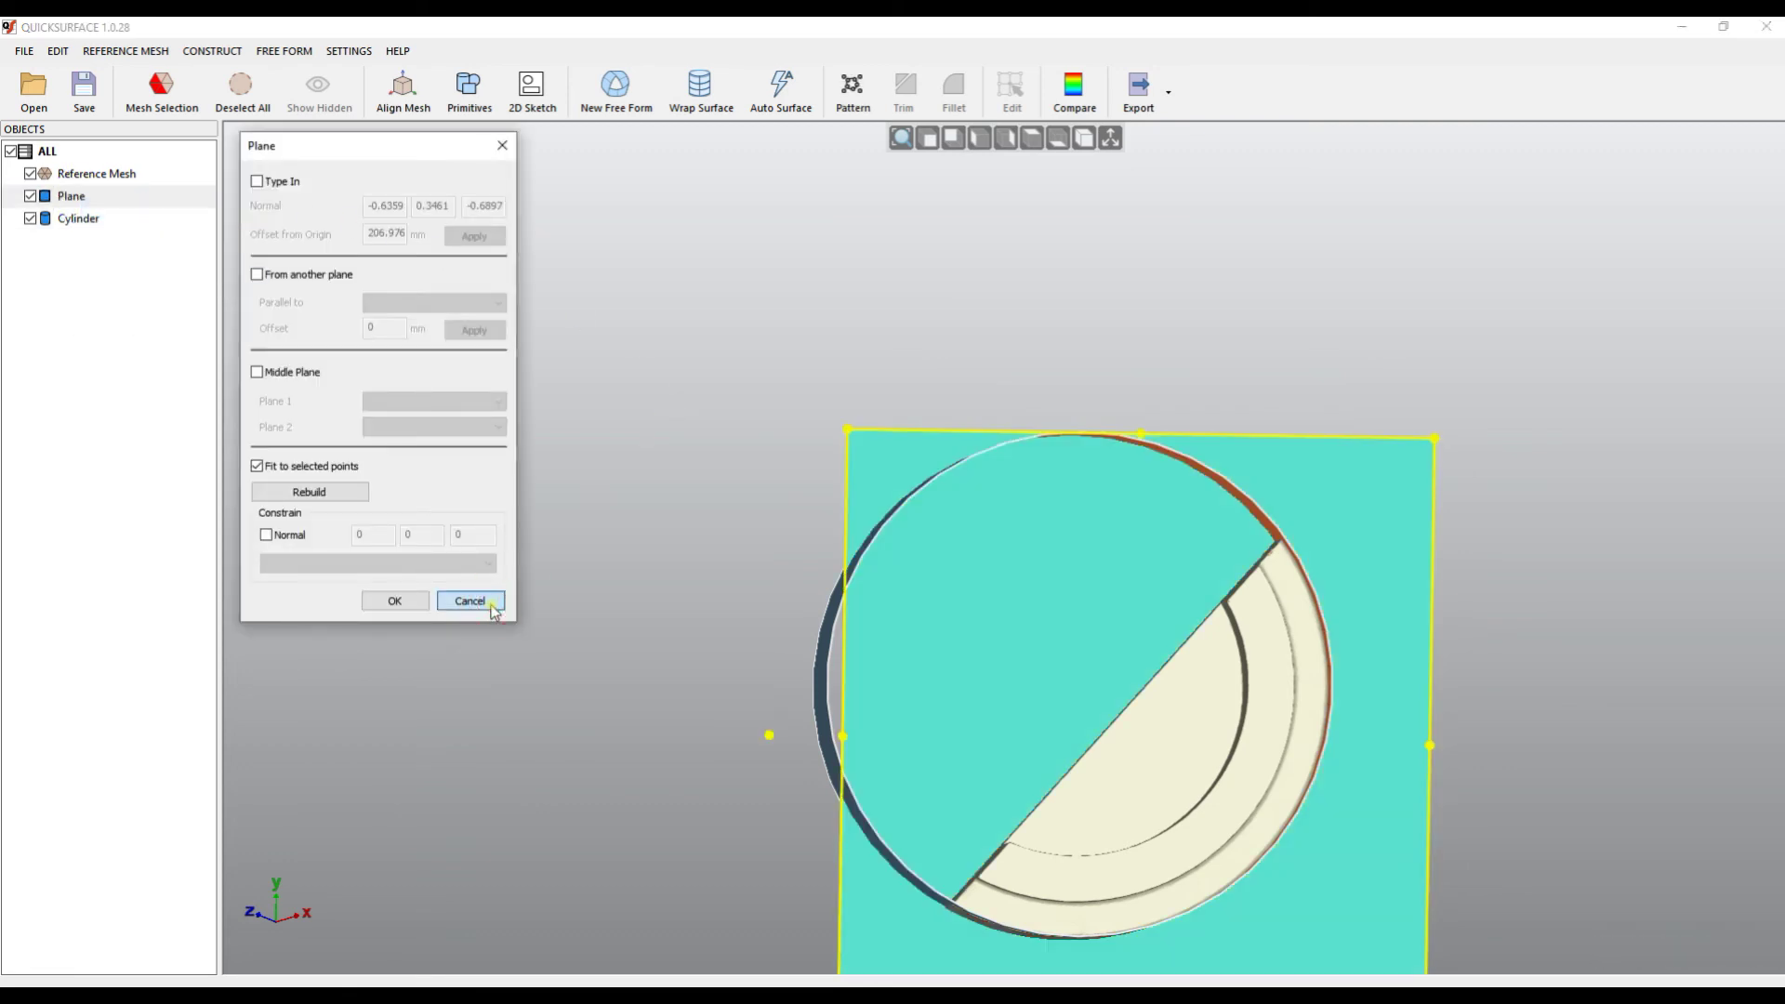
Select the plane in the view and extend it outward past the cylinder with its edge handle
scroll(744, 455, down, 3)
right_drag(1127, 602, 1155, 458)
click(1091, 657)
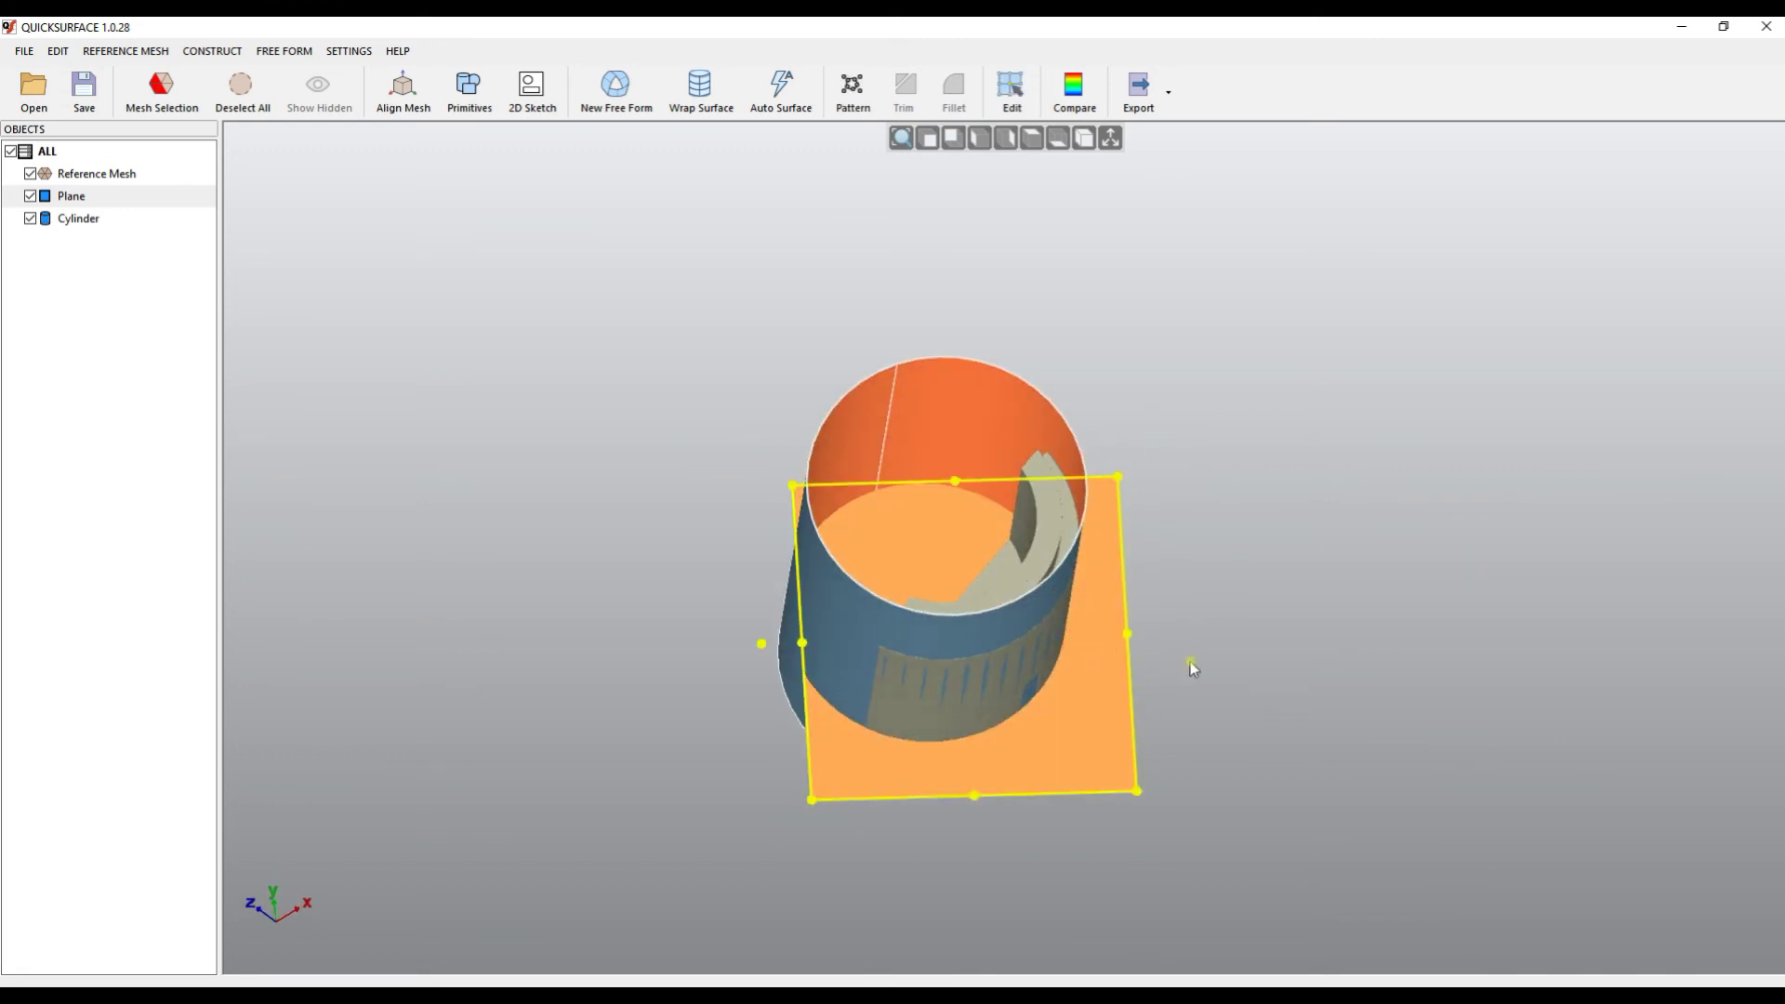
right_drag(1225, 666, 1268, 577)
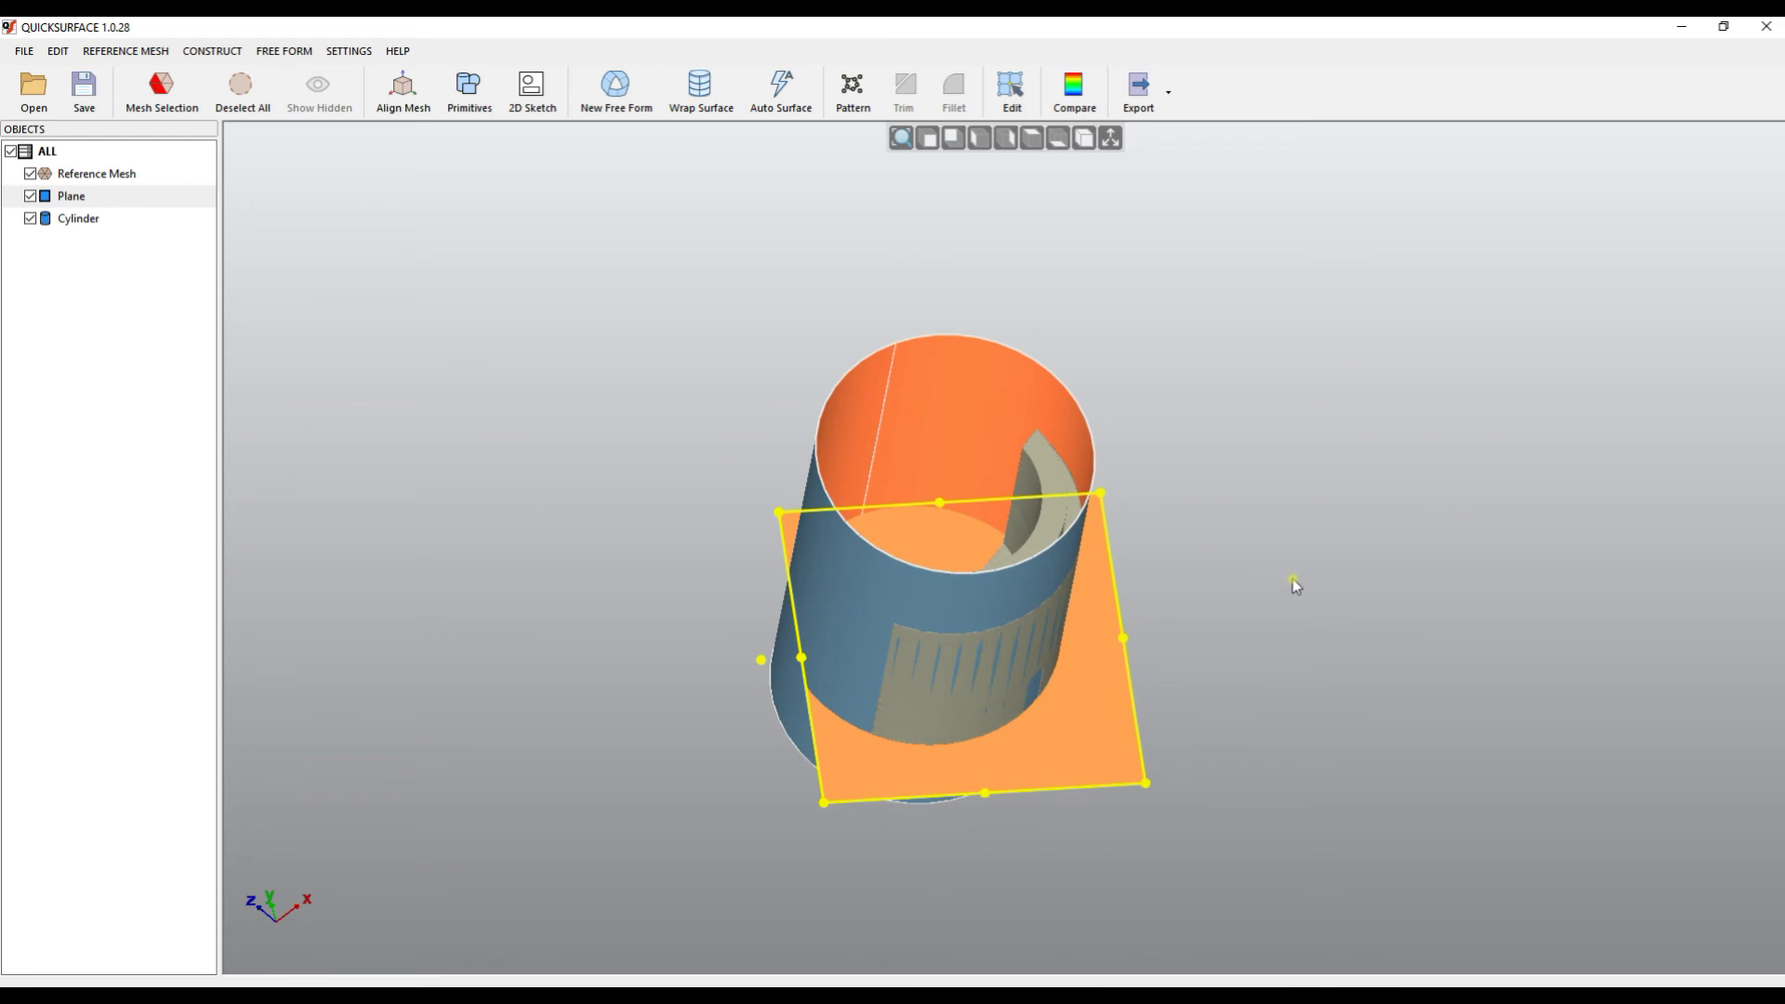
drag(799, 660, 717, 669)
right_drag(717, 669, 765, 685)
mouse_move(861, 473)
mouse_down()
mouse_move(861, 450)
mouse_move(840, 476)
mouse_up()
right_drag(839, 476, 1385, 550)
click(1385, 550)
Try out the handle outside the plane's edge, moving it inward and back again
right_drag(1132, 577, 762, 555)
click(763, 555)
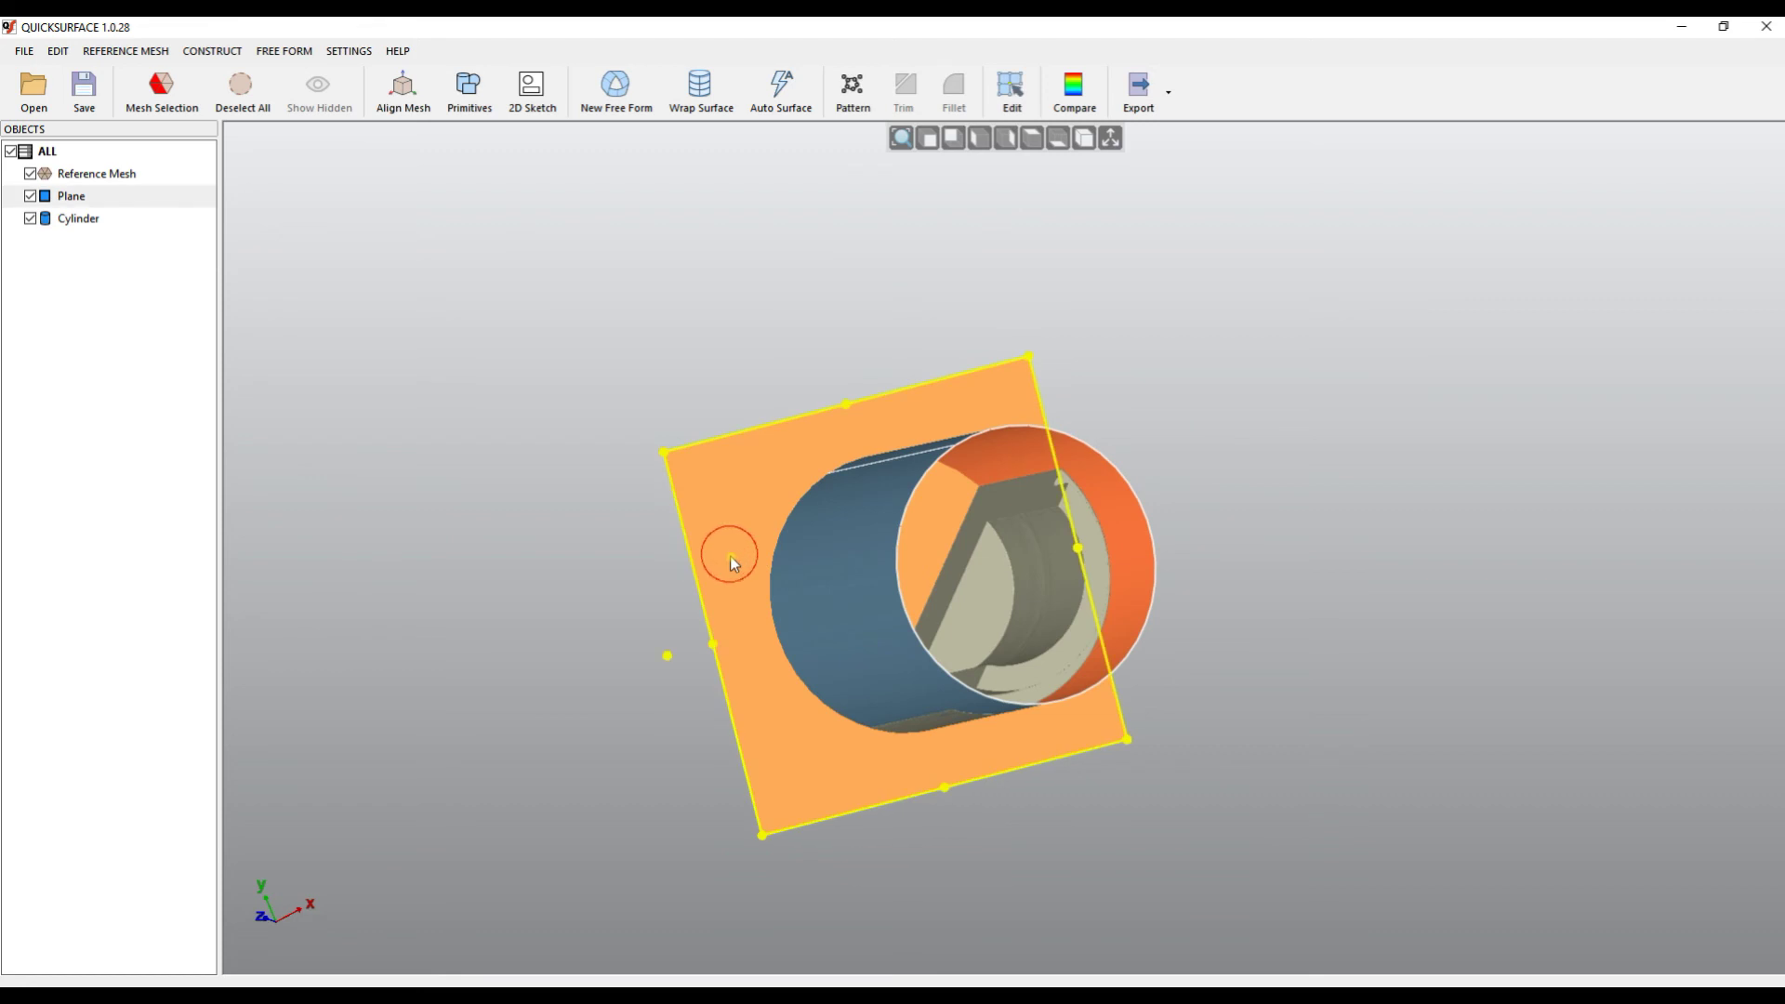
drag(665, 655, 901, 632)
right_drag(1203, 641, 1107, 649)
drag(899, 602, 678, 610)
right_drag(1233, 597, 1469, 663)
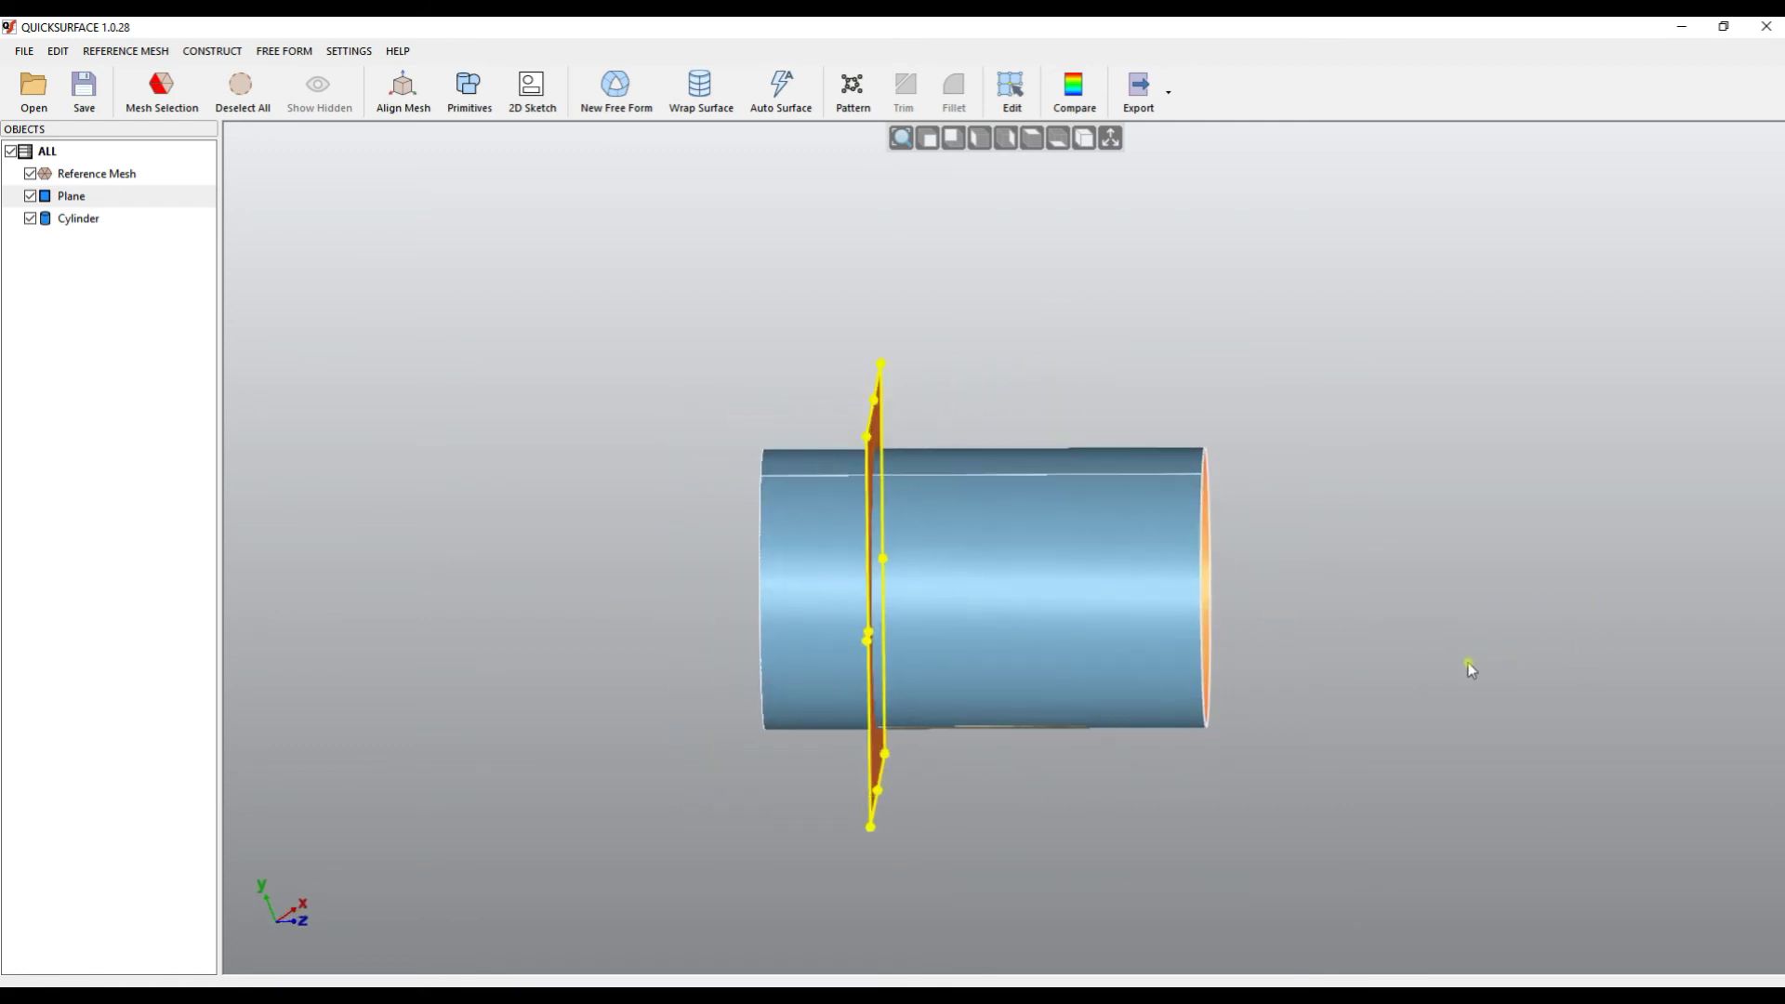
Select the cylinder, shorten it at the end that extends past the plane, and deselect it
click(791, 588)
drag(770, 600, 817, 602)
right_drag(1328, 555, 1187, 606)
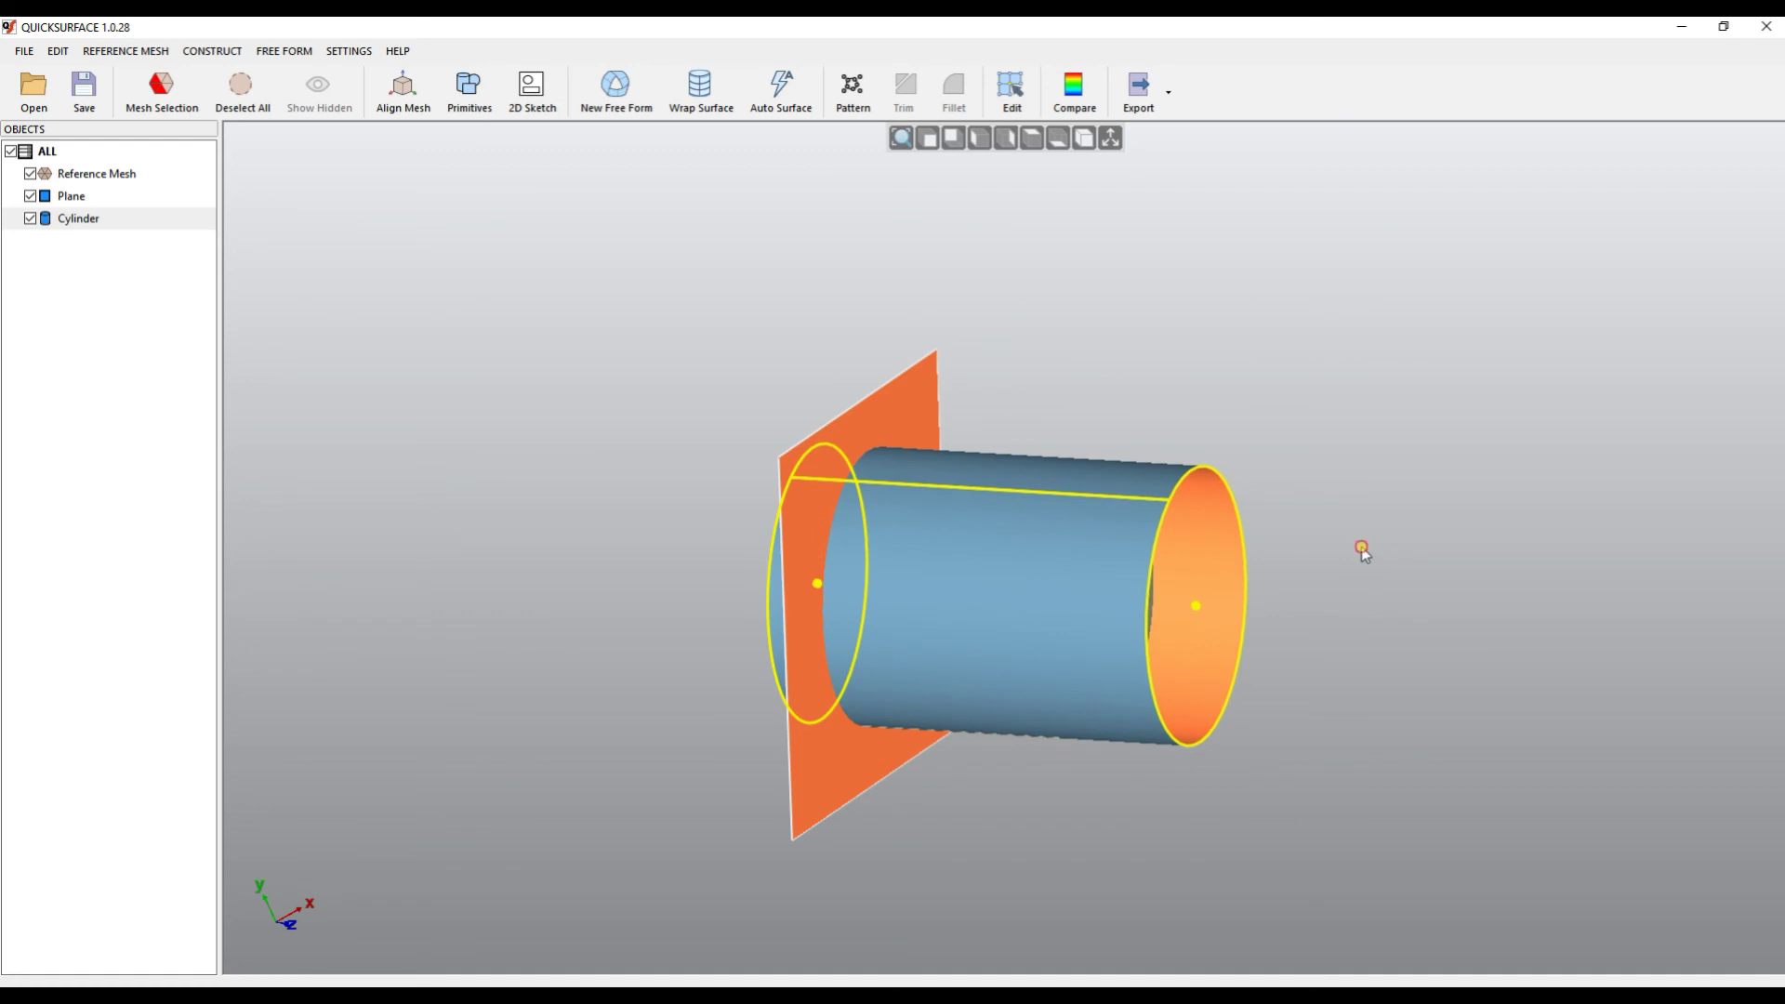
click(1384, 554)
Compare the fitted plane and cylinder with the reference mesh and examine the deviation colours on both surfaces
right_drag(1386, 554, 908, 223)
right_drag(797, 735, 769, 307)
click(1074, 102)
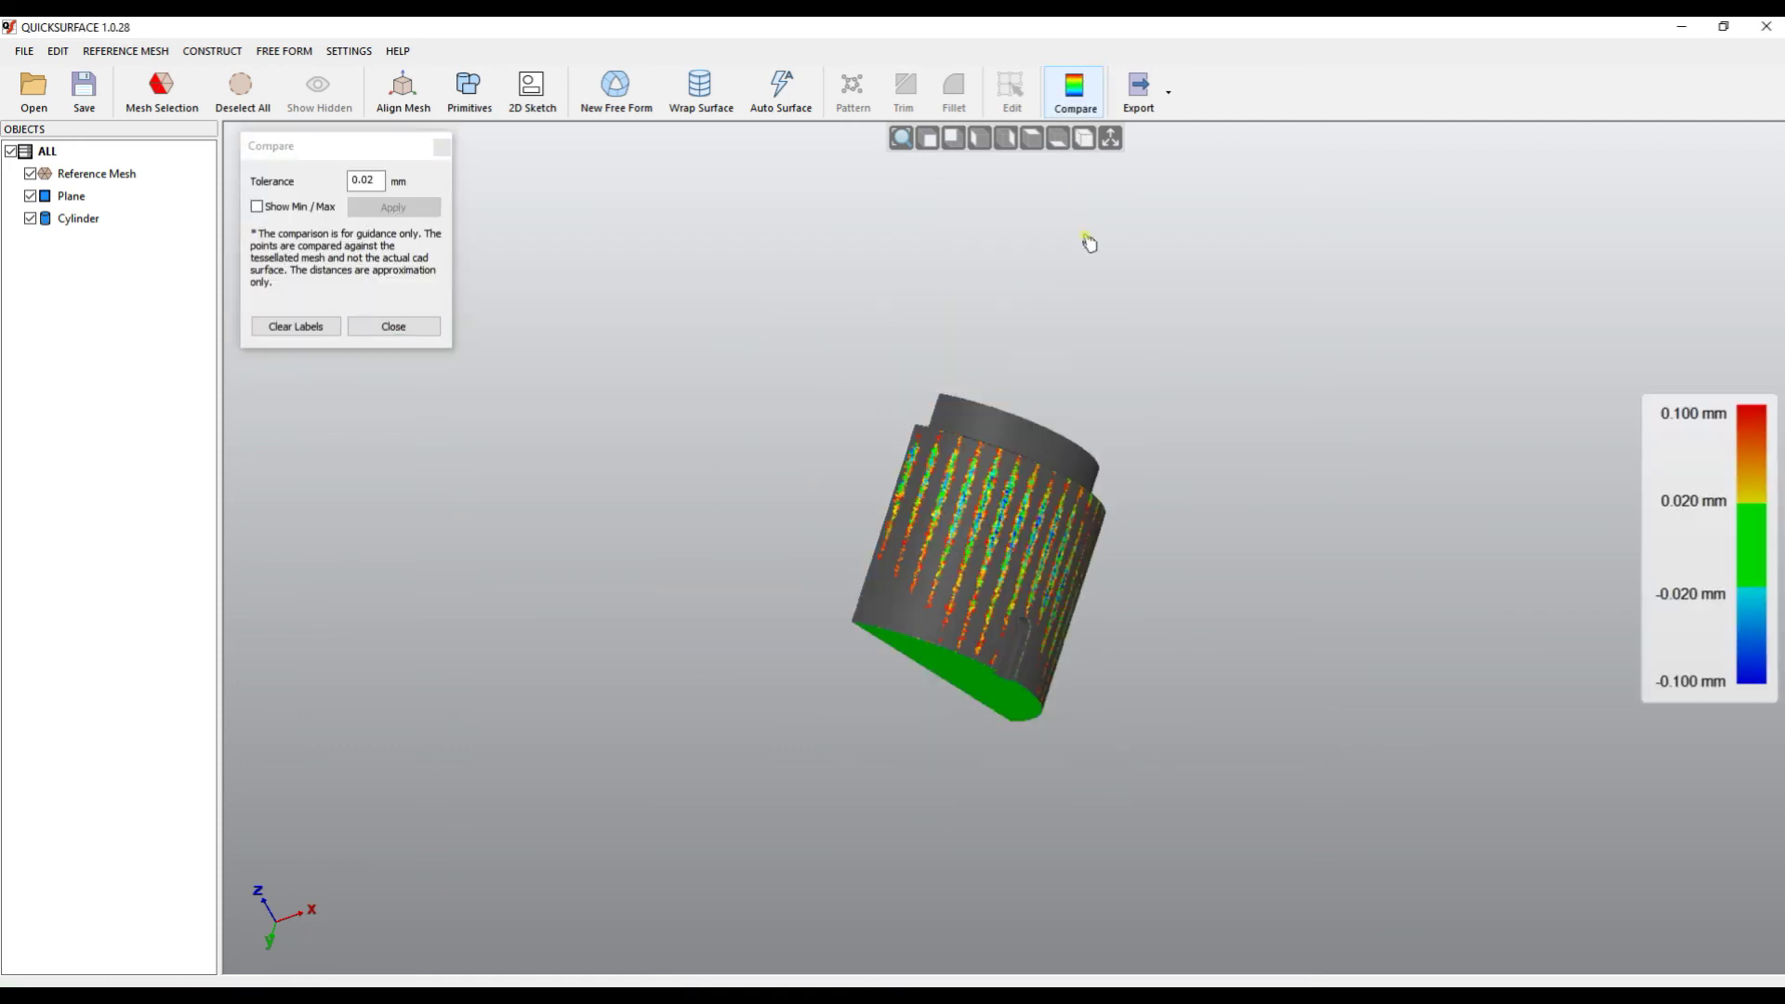
right_drag(1076, 187, 959, 544)
click(960, 544)
right_drag(926, 711, 980, 741)
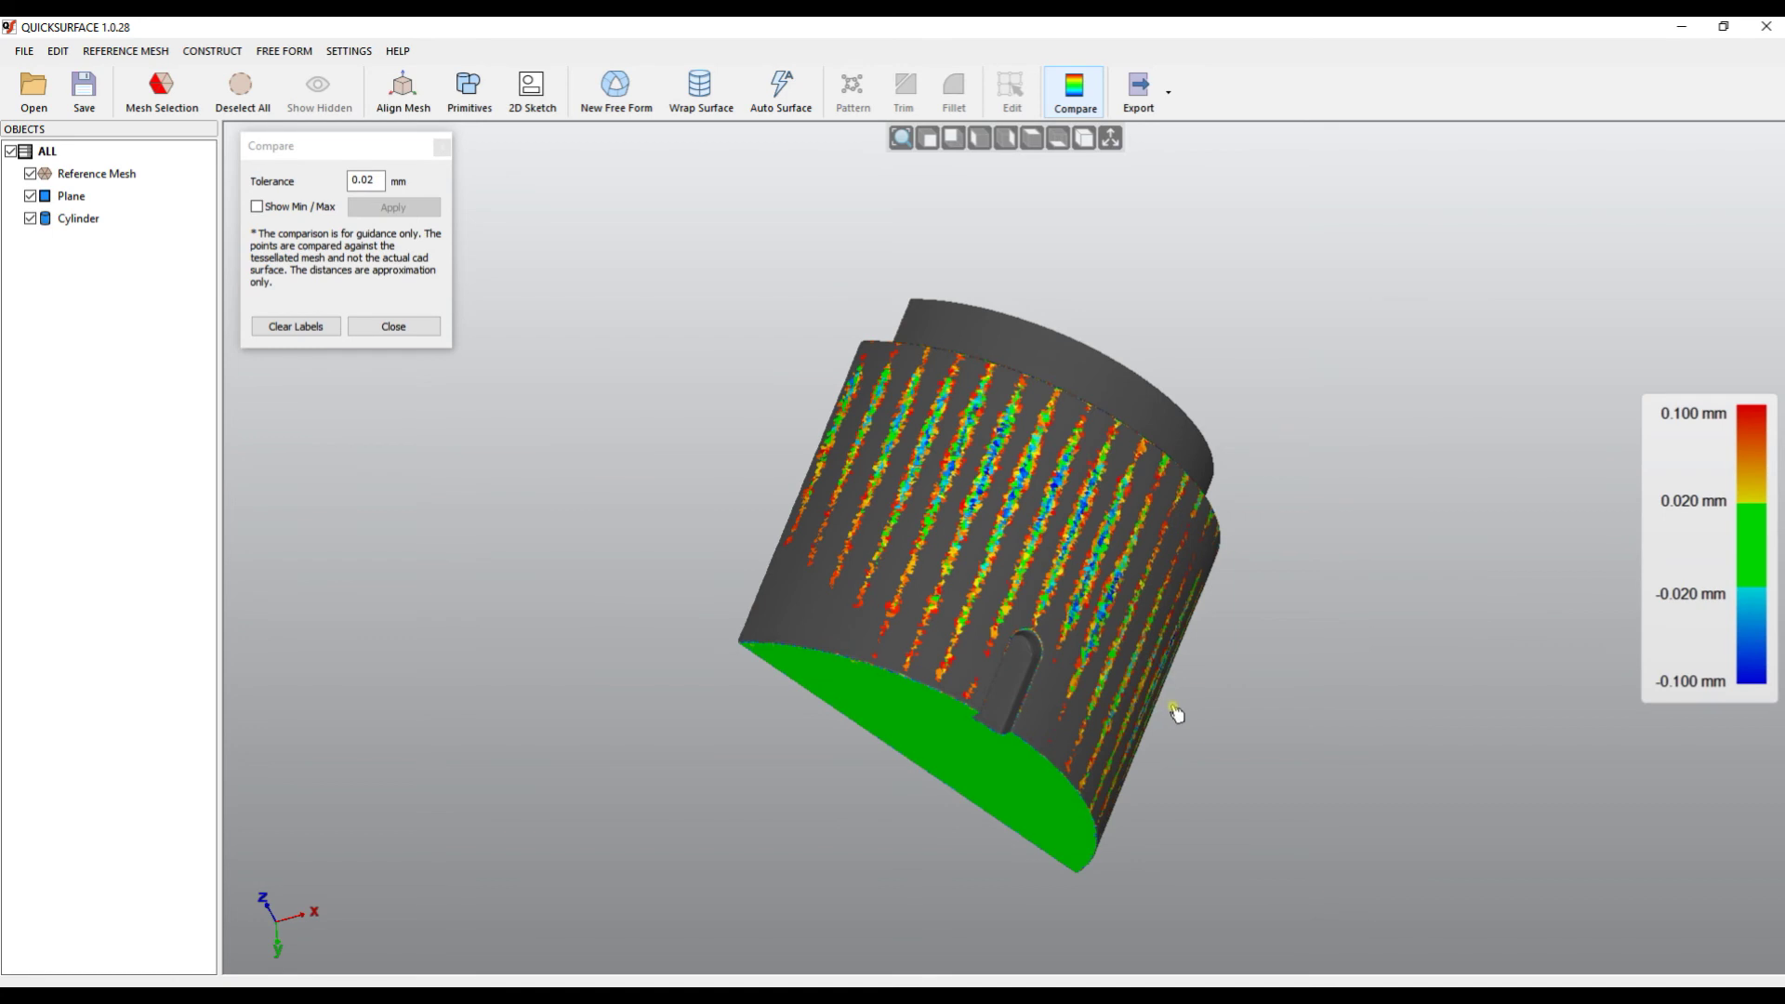
Set the comparison tolerance to 0.05 mm and apply it
drag(366, 179, 405, 185)
text(5)
click(394, 207)
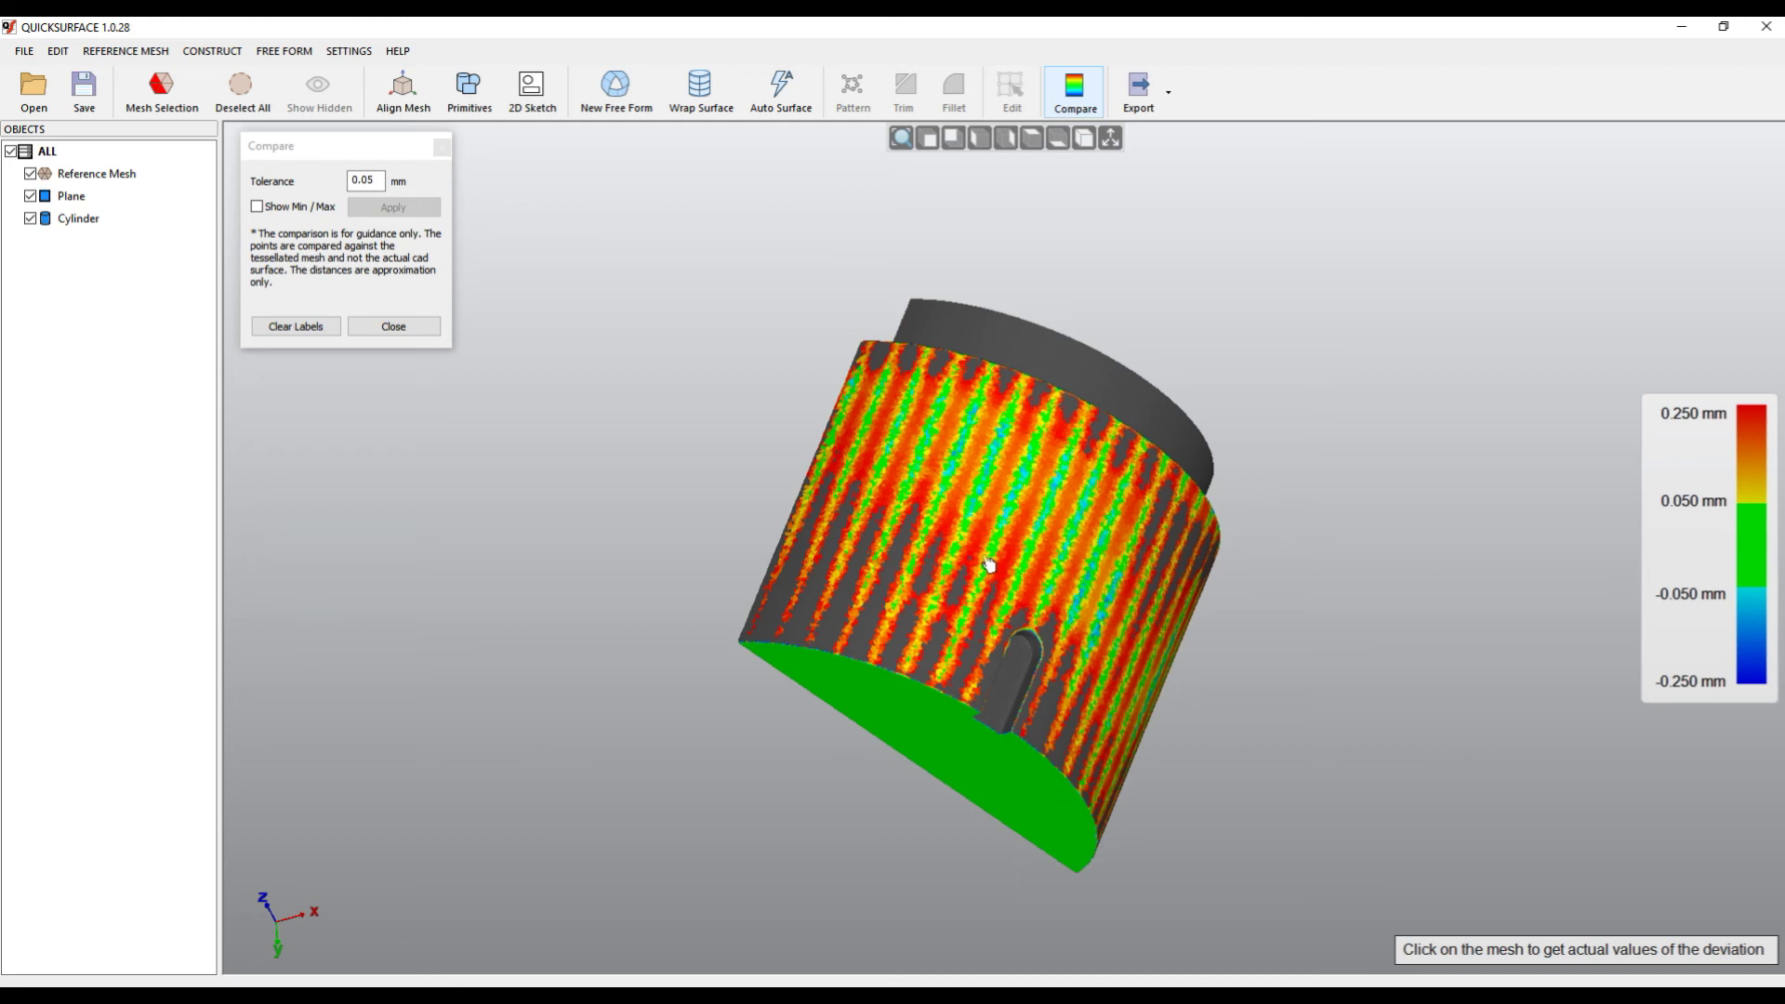
Close the comparison and open the mesh file training part.stl from the 001 Basics folder
click(418, 328)
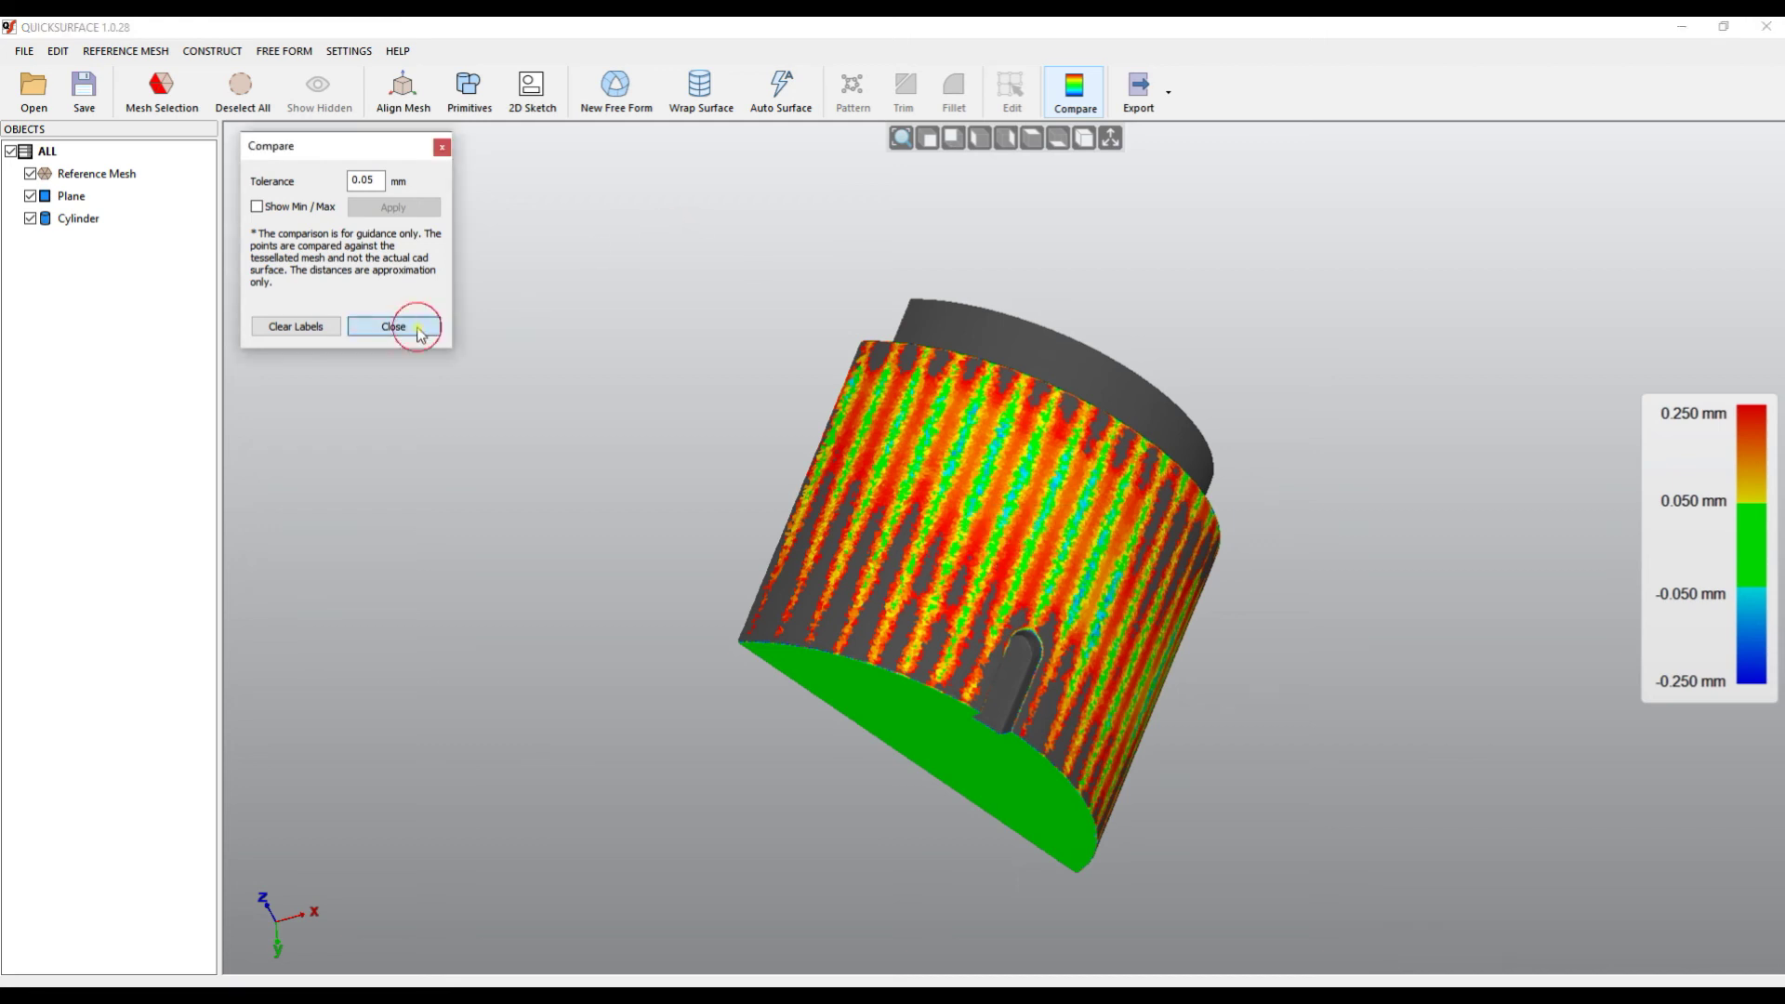
right_drag(1152, 598, 887, 551)
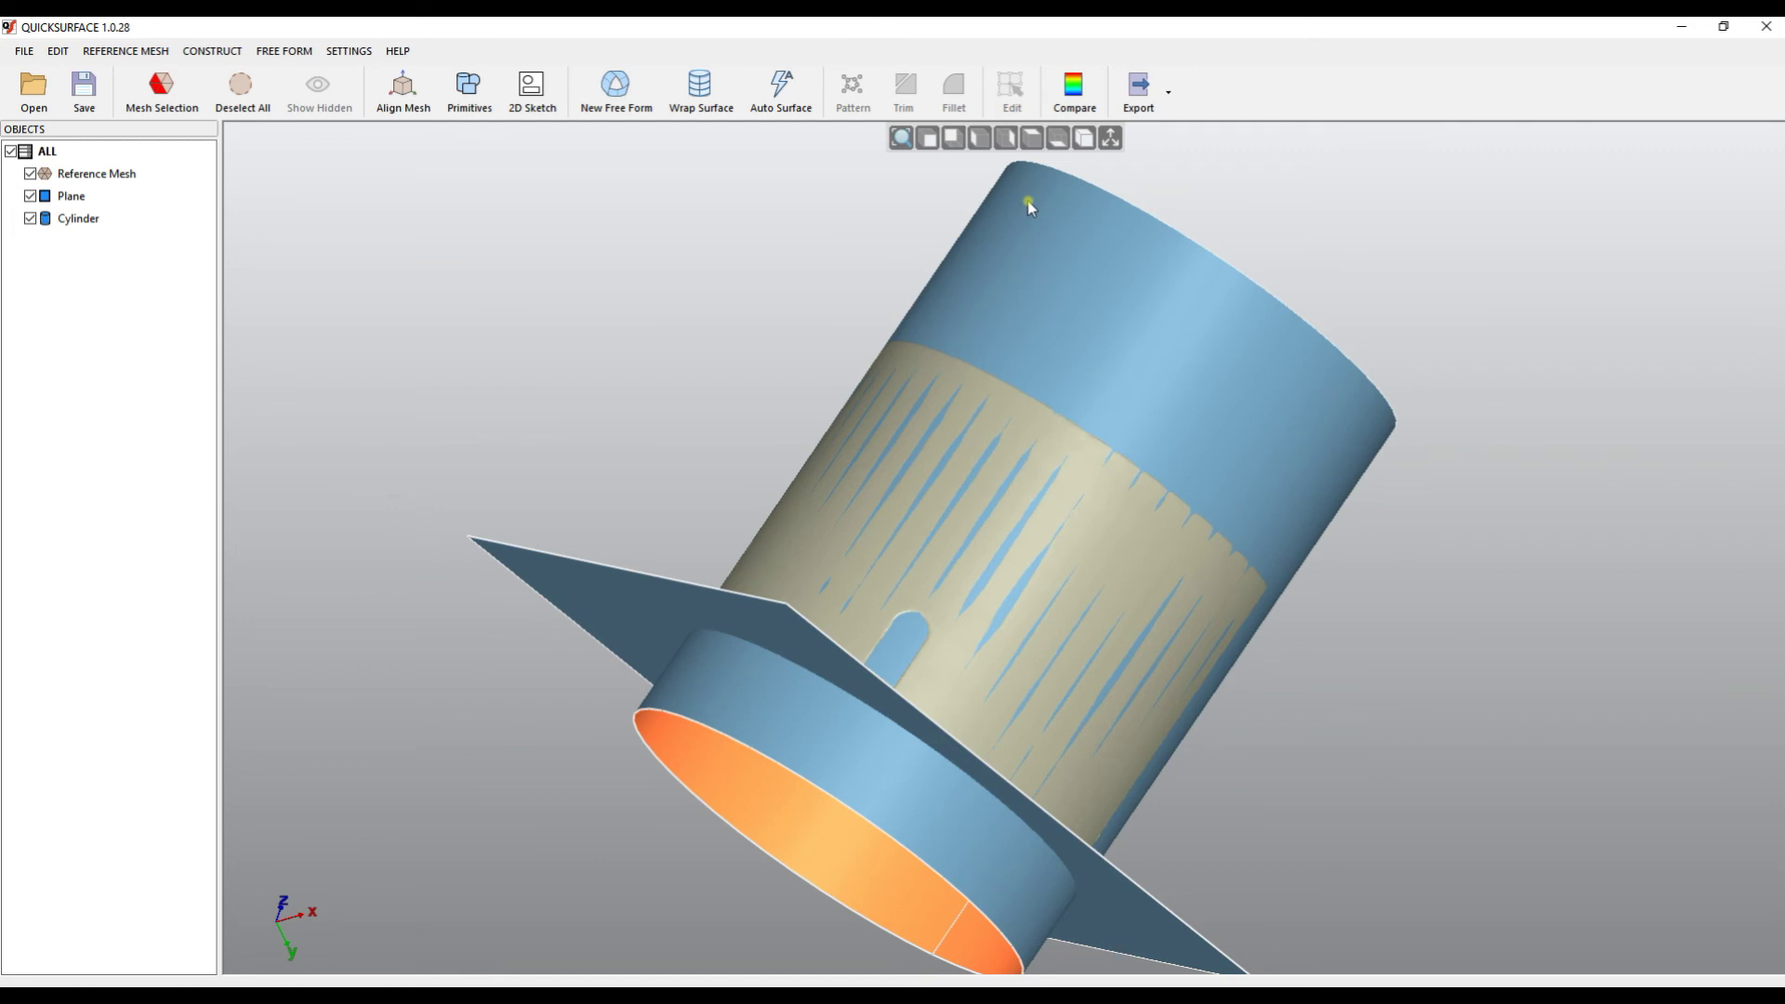
click(23, 53)
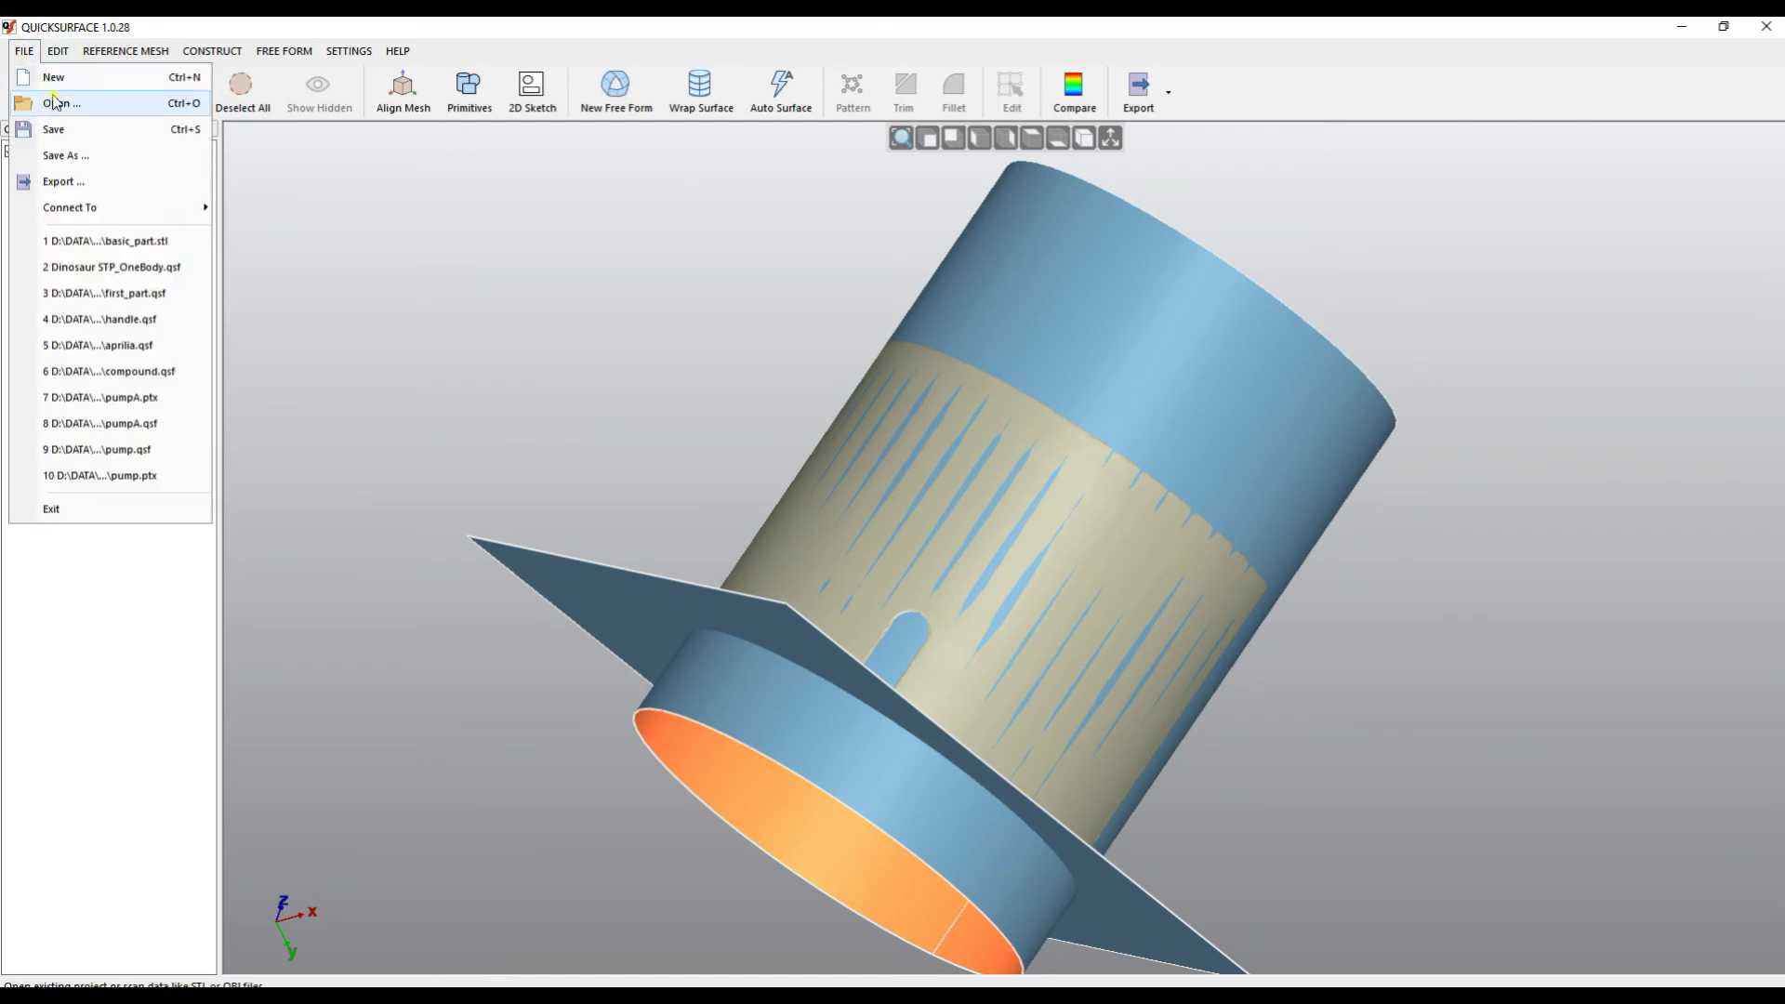
click(57, 104)
click(900, 552)
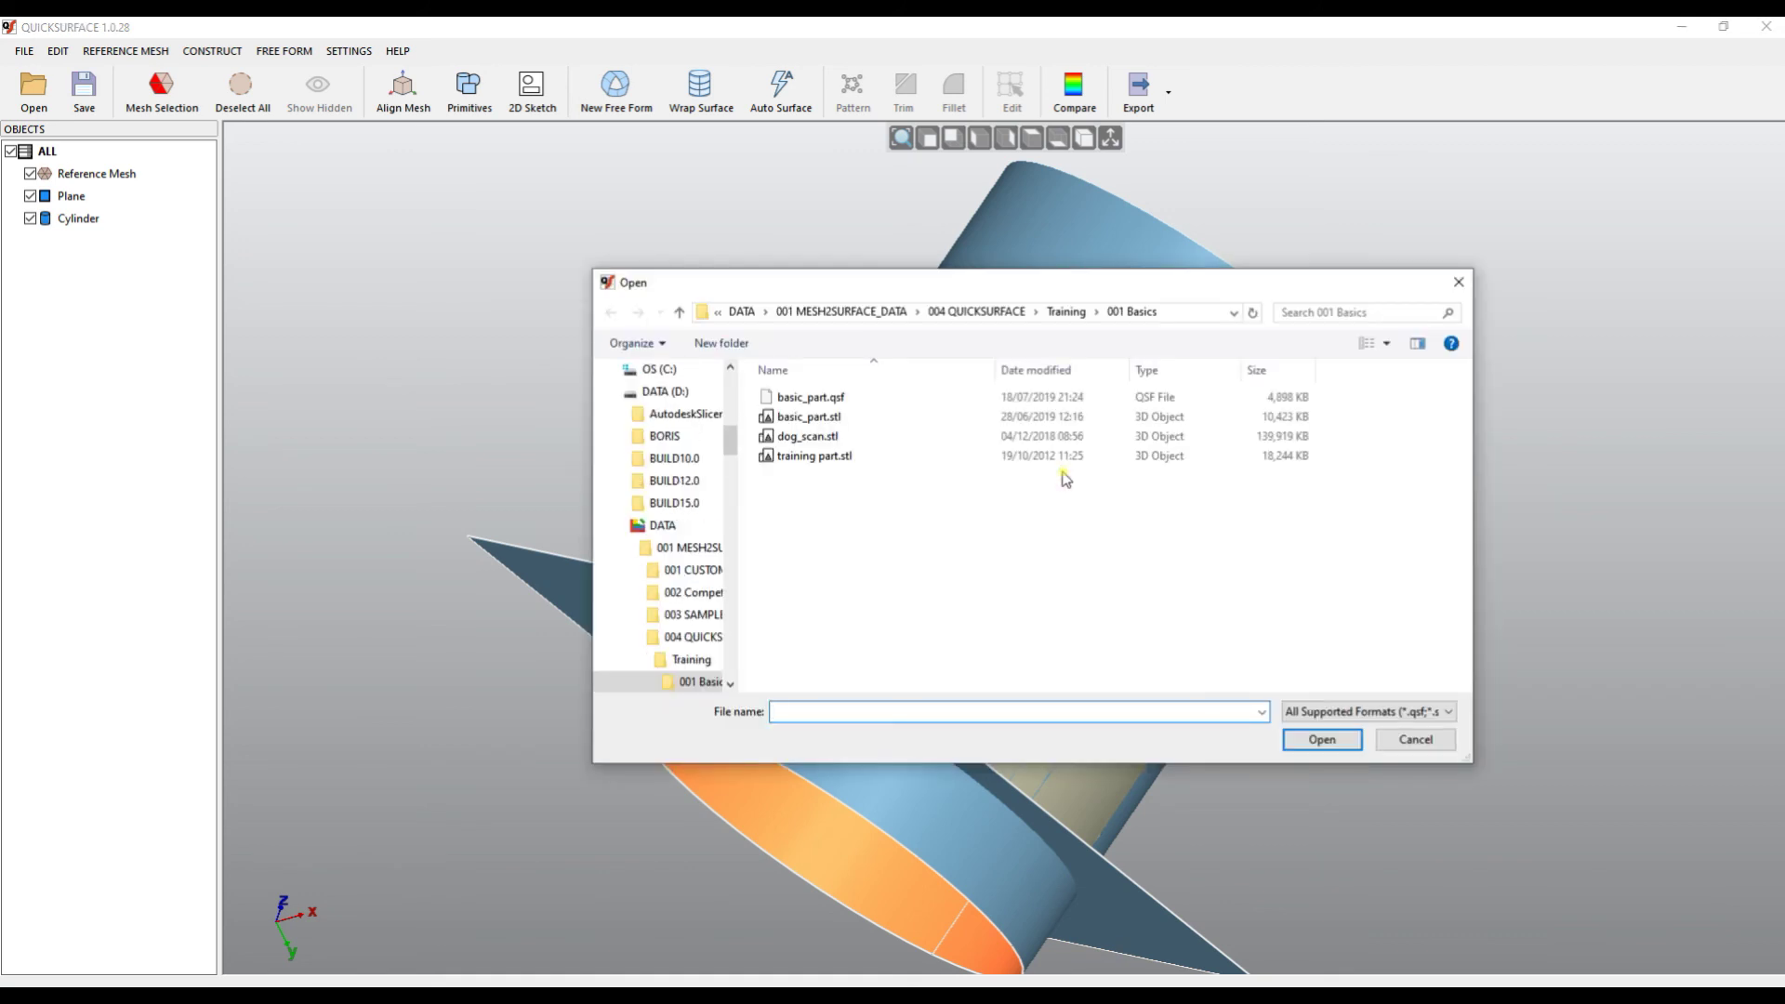
click(846, 455)
click(1322, 739)
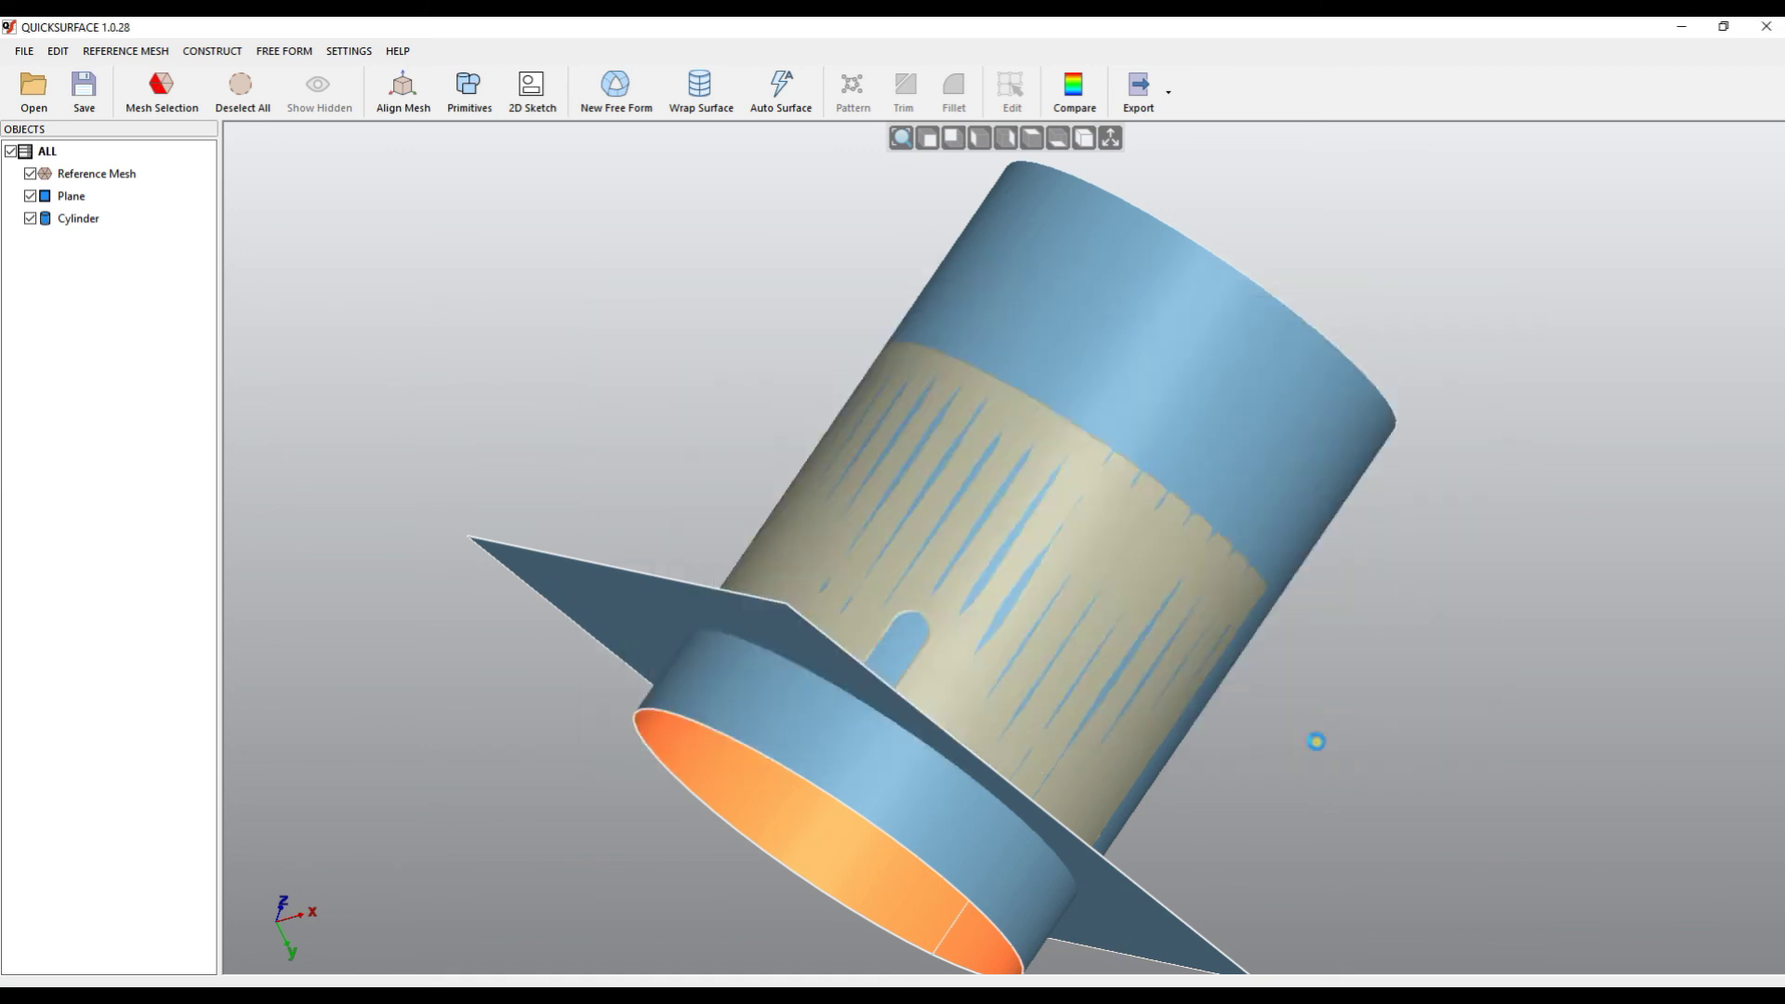
click(846, 560)
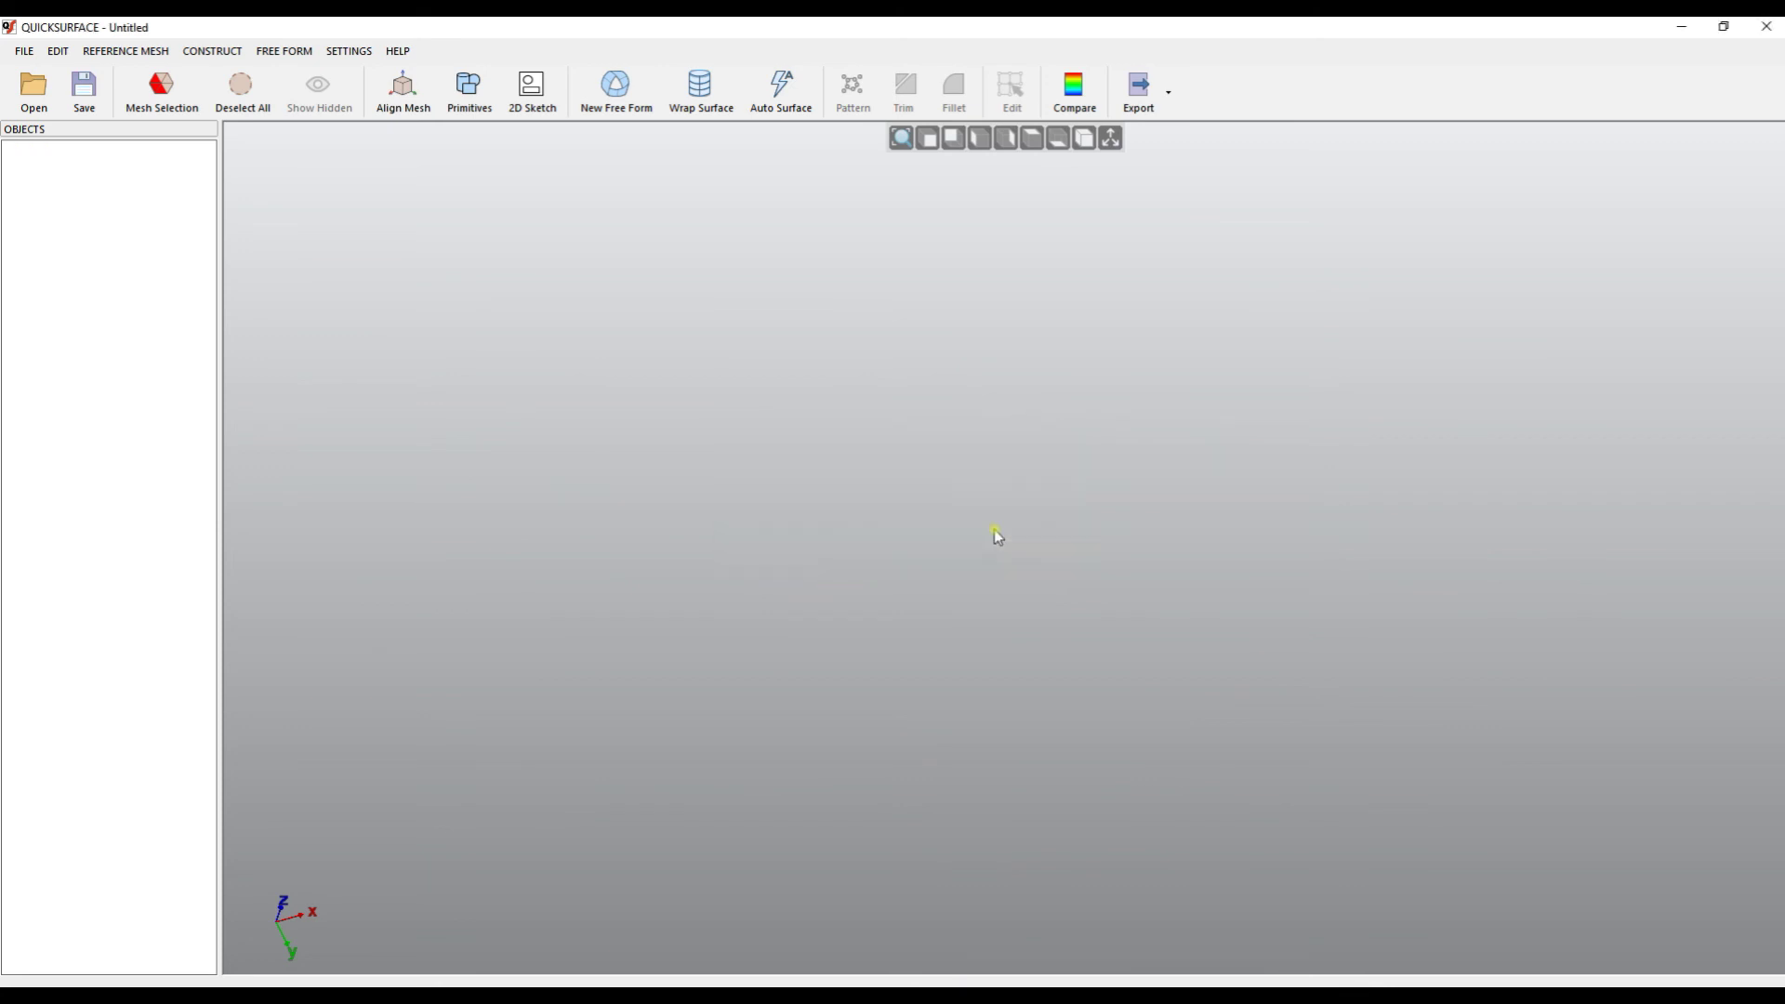
Select the triangles of the spherical dome near the plate's corner with the Magic Wand at 2.48 degrees sensitivity
middle_drag(955, 598, 1038, 261)
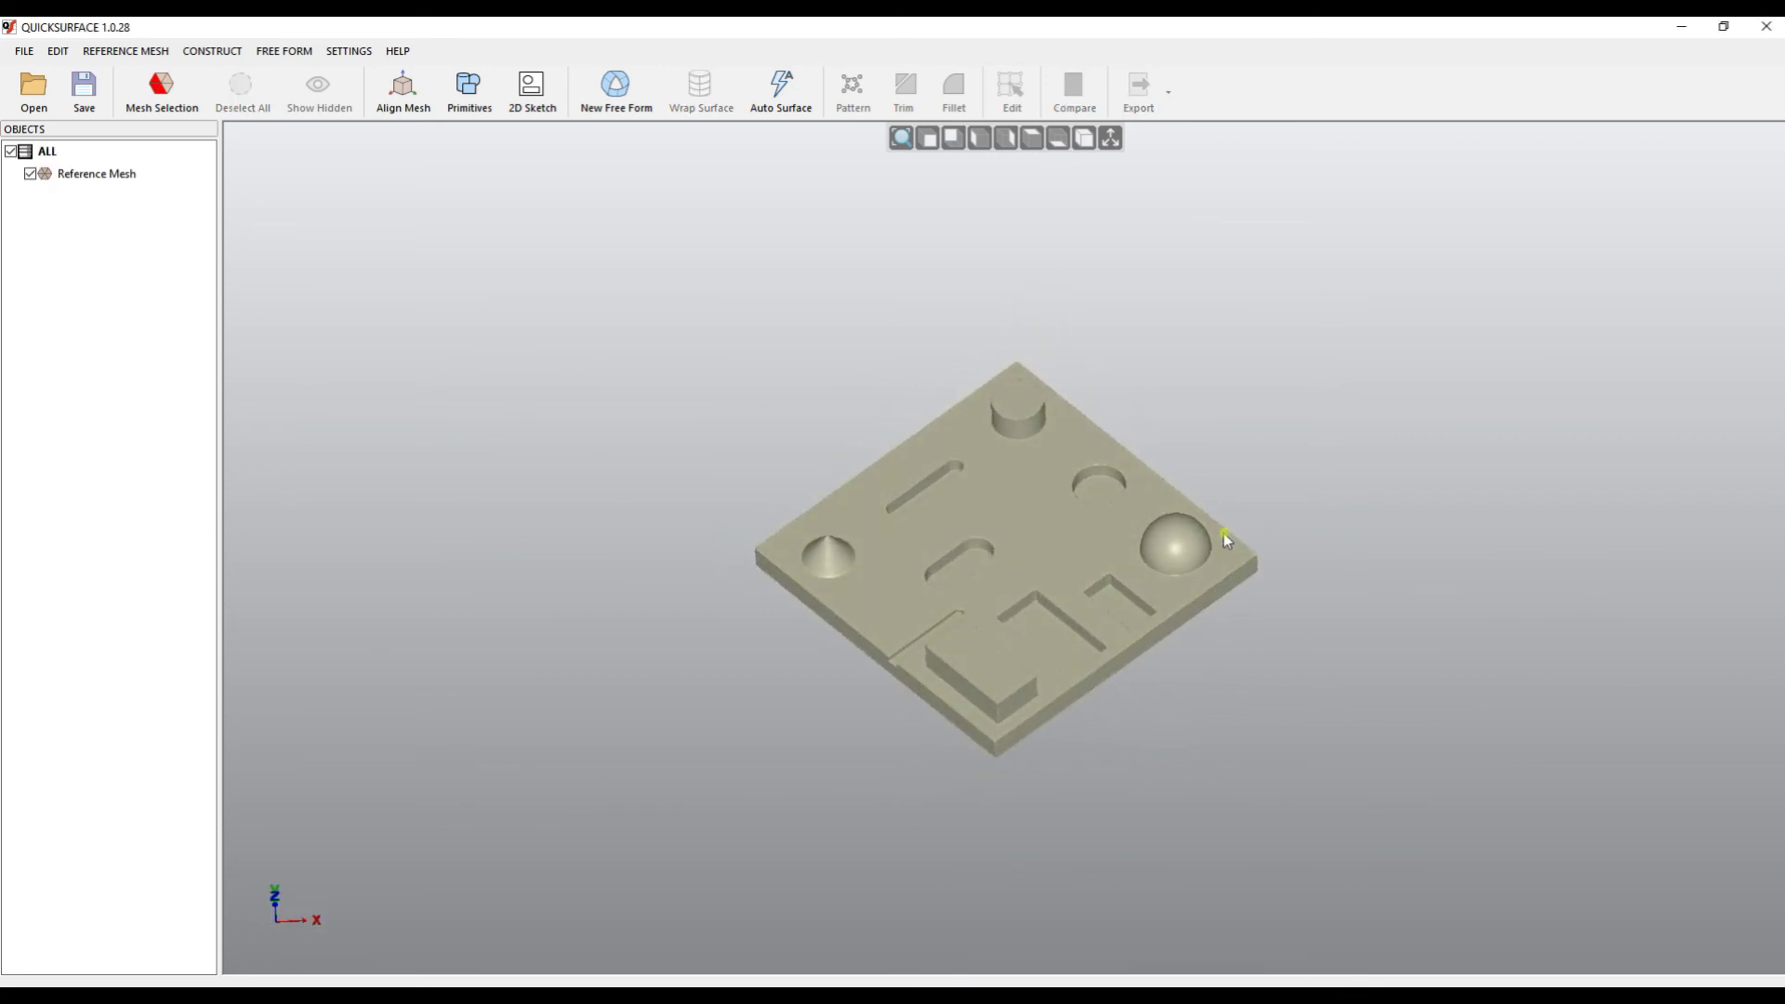
scroll(1251, 569, up, 6)
middle_drag(639, 636, 572, 497)
scroll(1040, 578, down, 4)
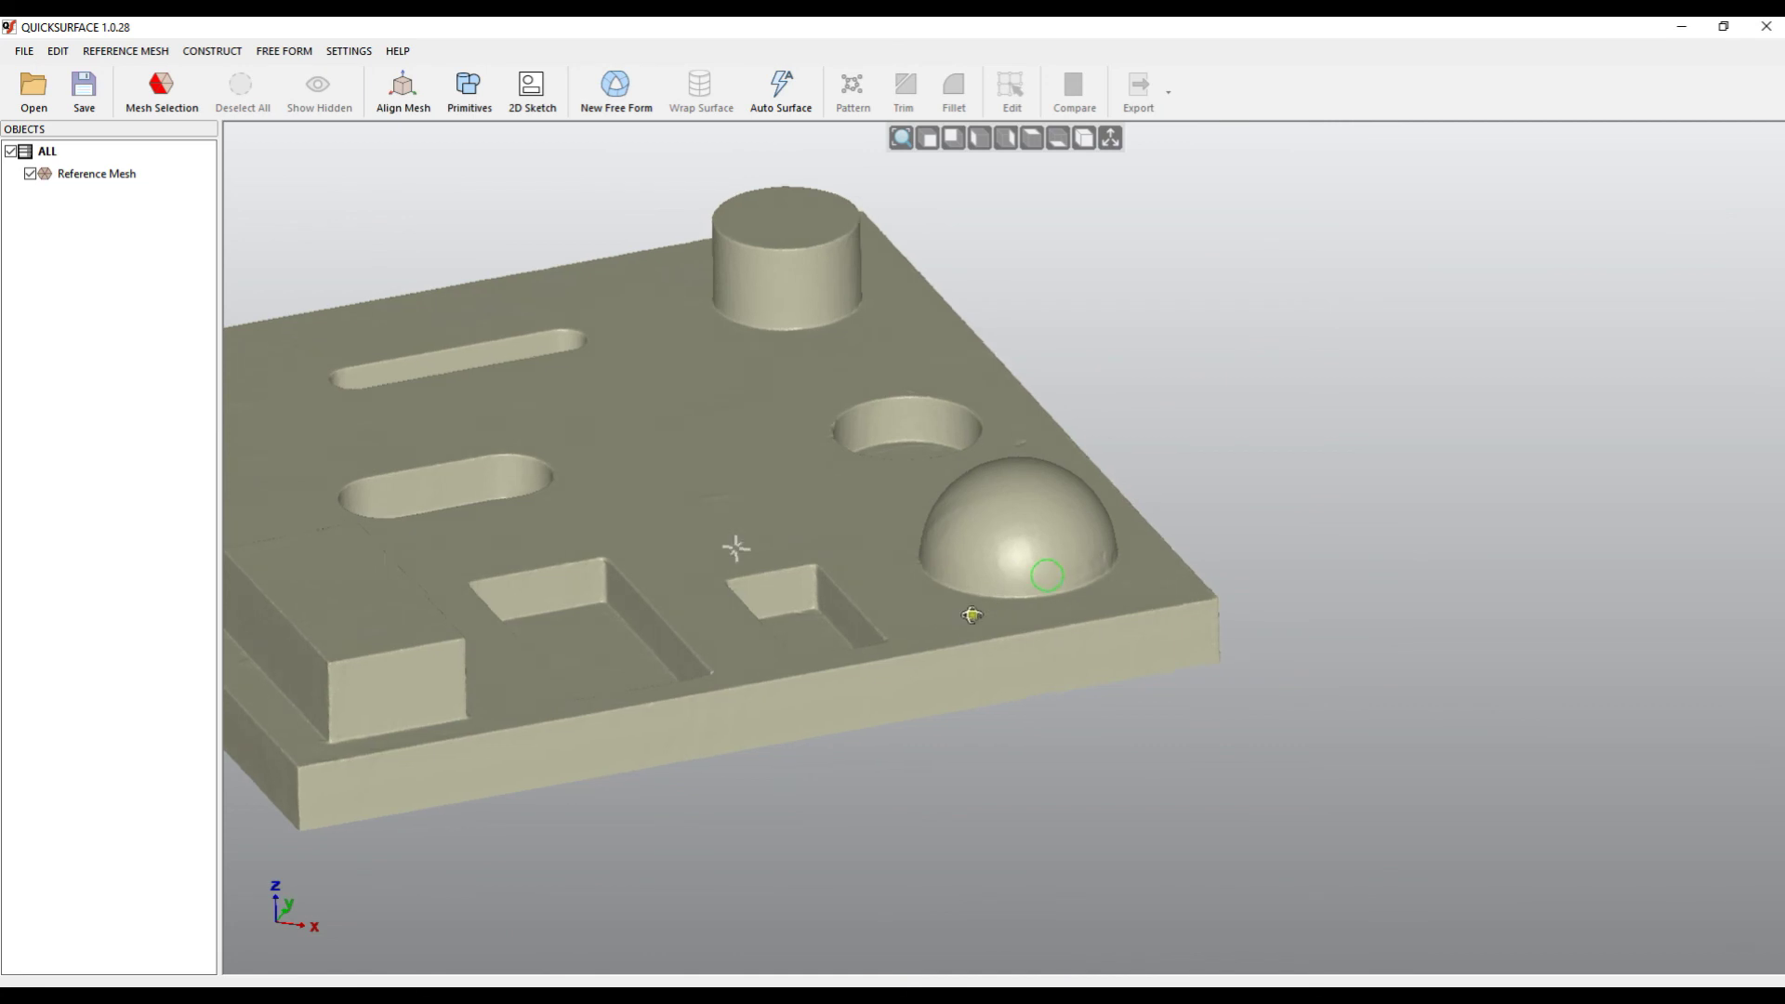
mouse_move(973, 610)
middle_down()
mouse_move(797, 626)
mouse_move(968, 606)
middle_up()
scroll(968, 606, up, 4)
scroll(975, 586, up, 5)
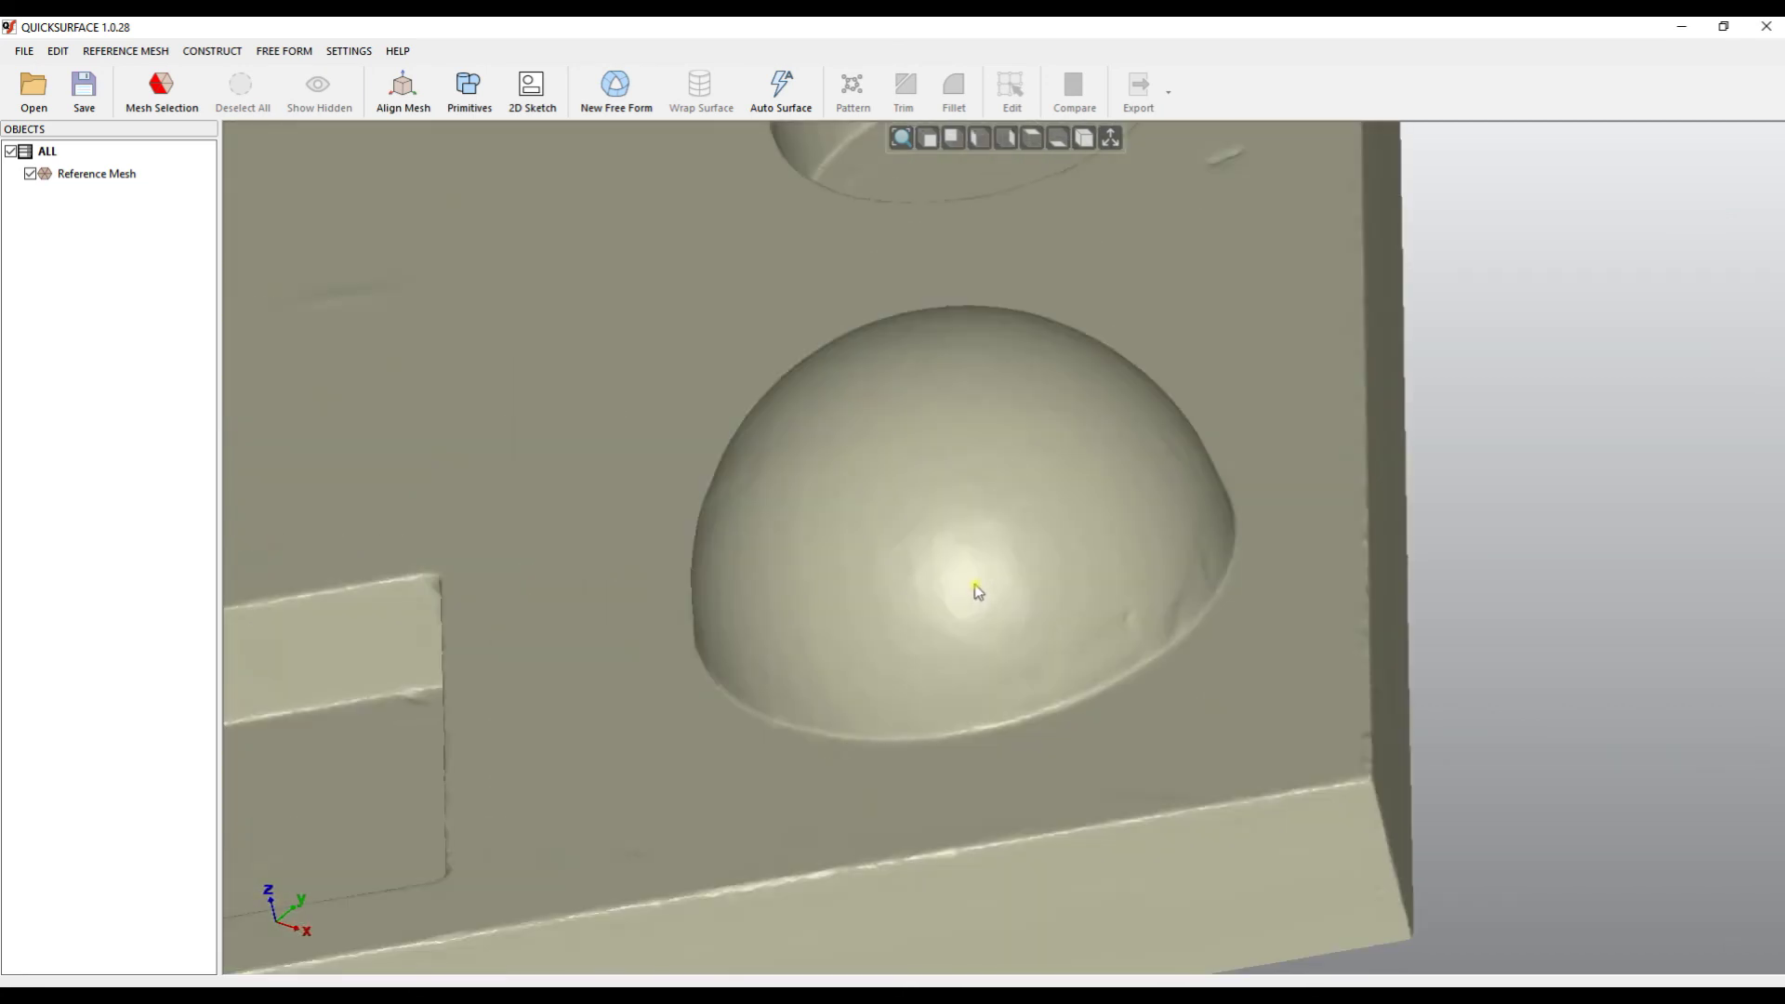
right_click(974, 582)
click(1018, 622)
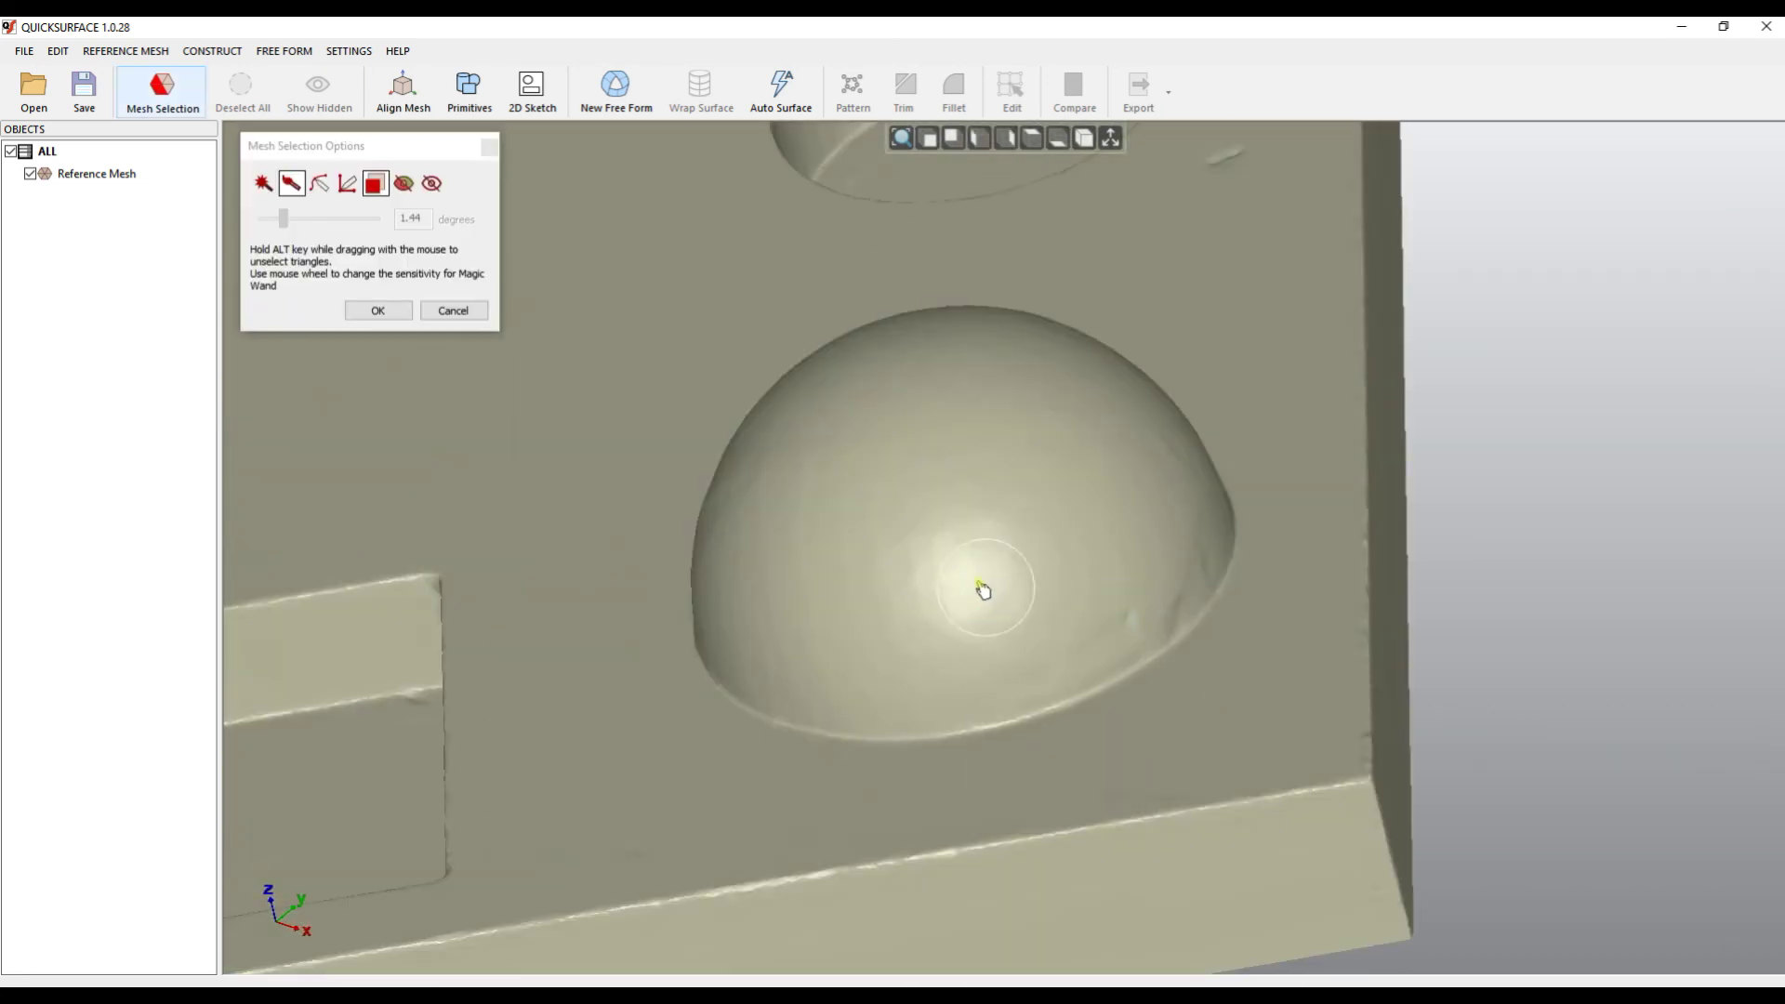
click(265, 183)
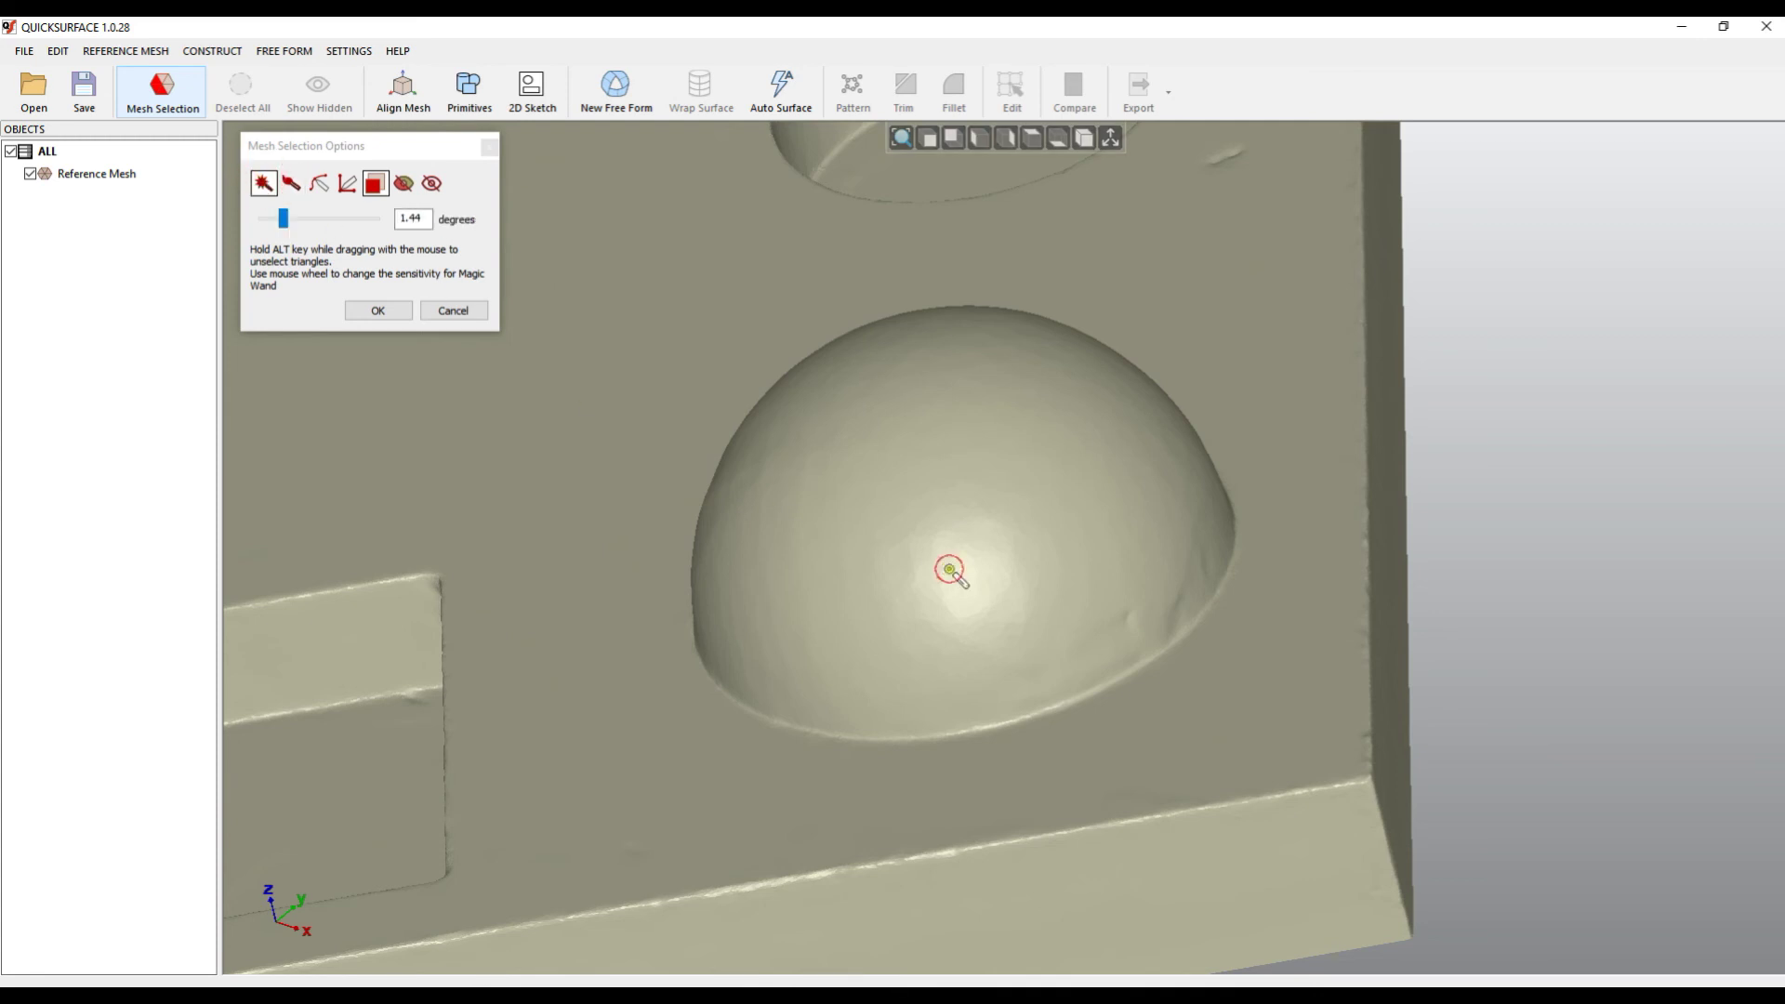
click(949, 557)
scroll(1128, 618, up, 3)
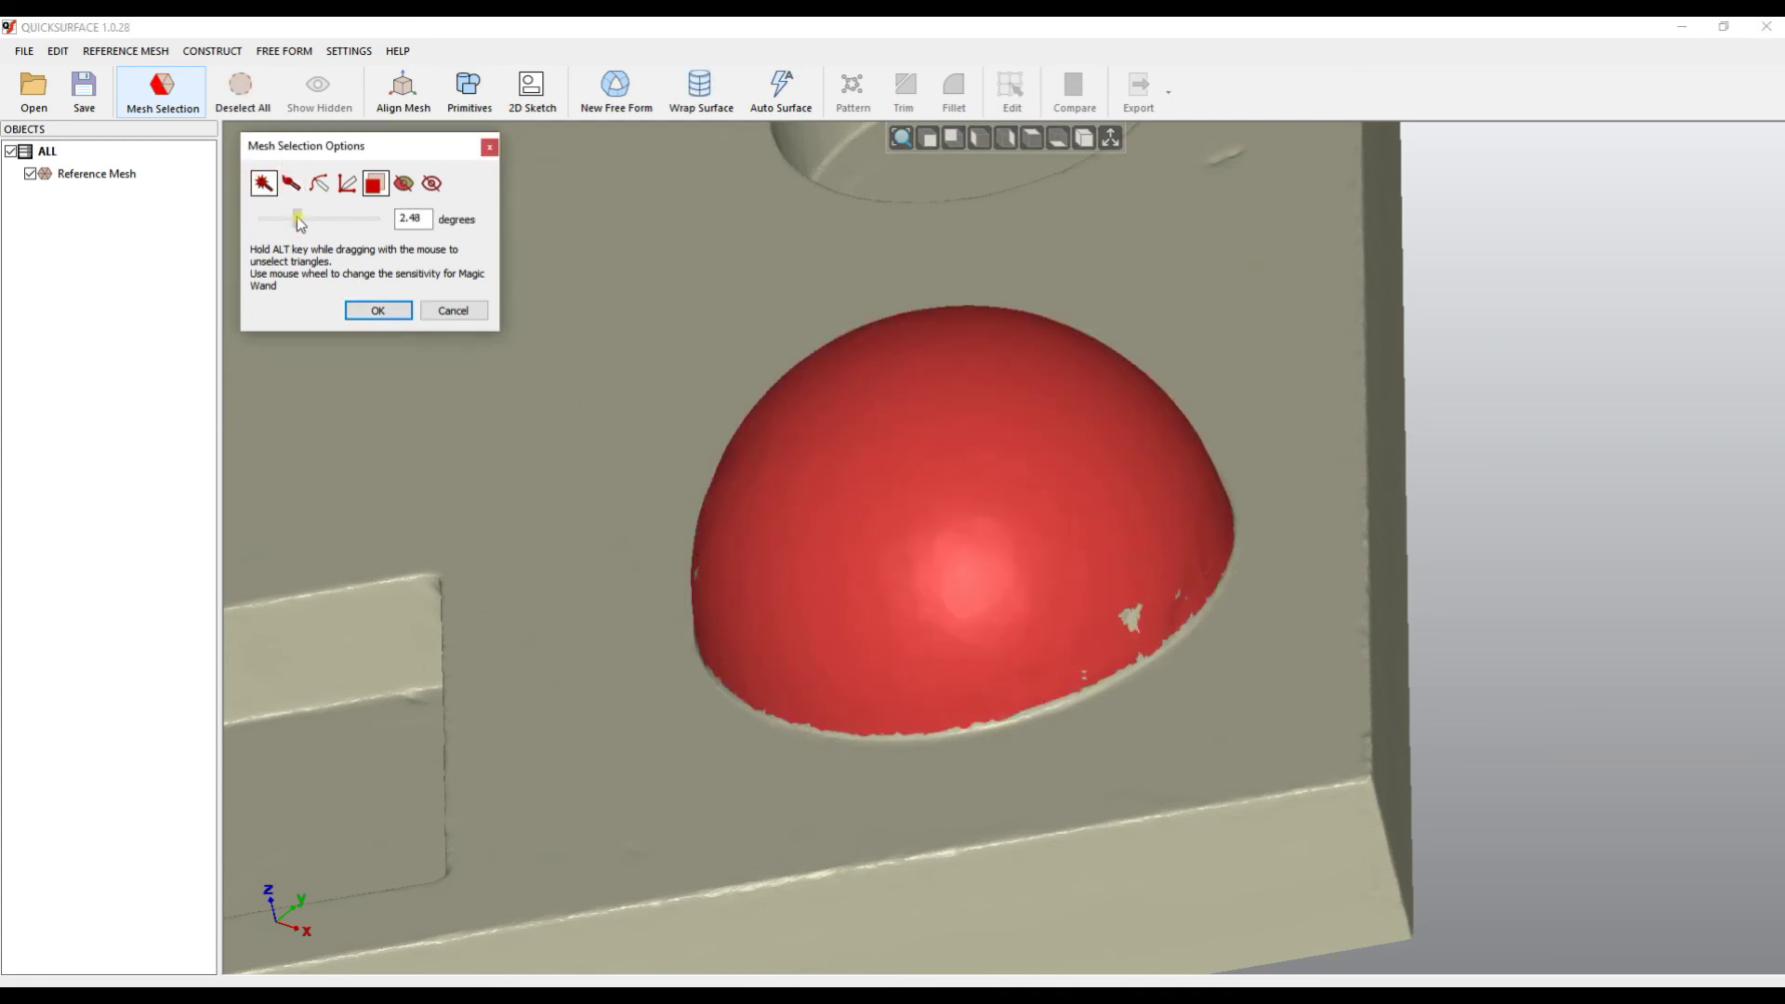
Inspect the selection along the dome's edge and set the Magic Wand sensitivity to 1.84 degrees
right_drag(989, 586, 1084, 521)
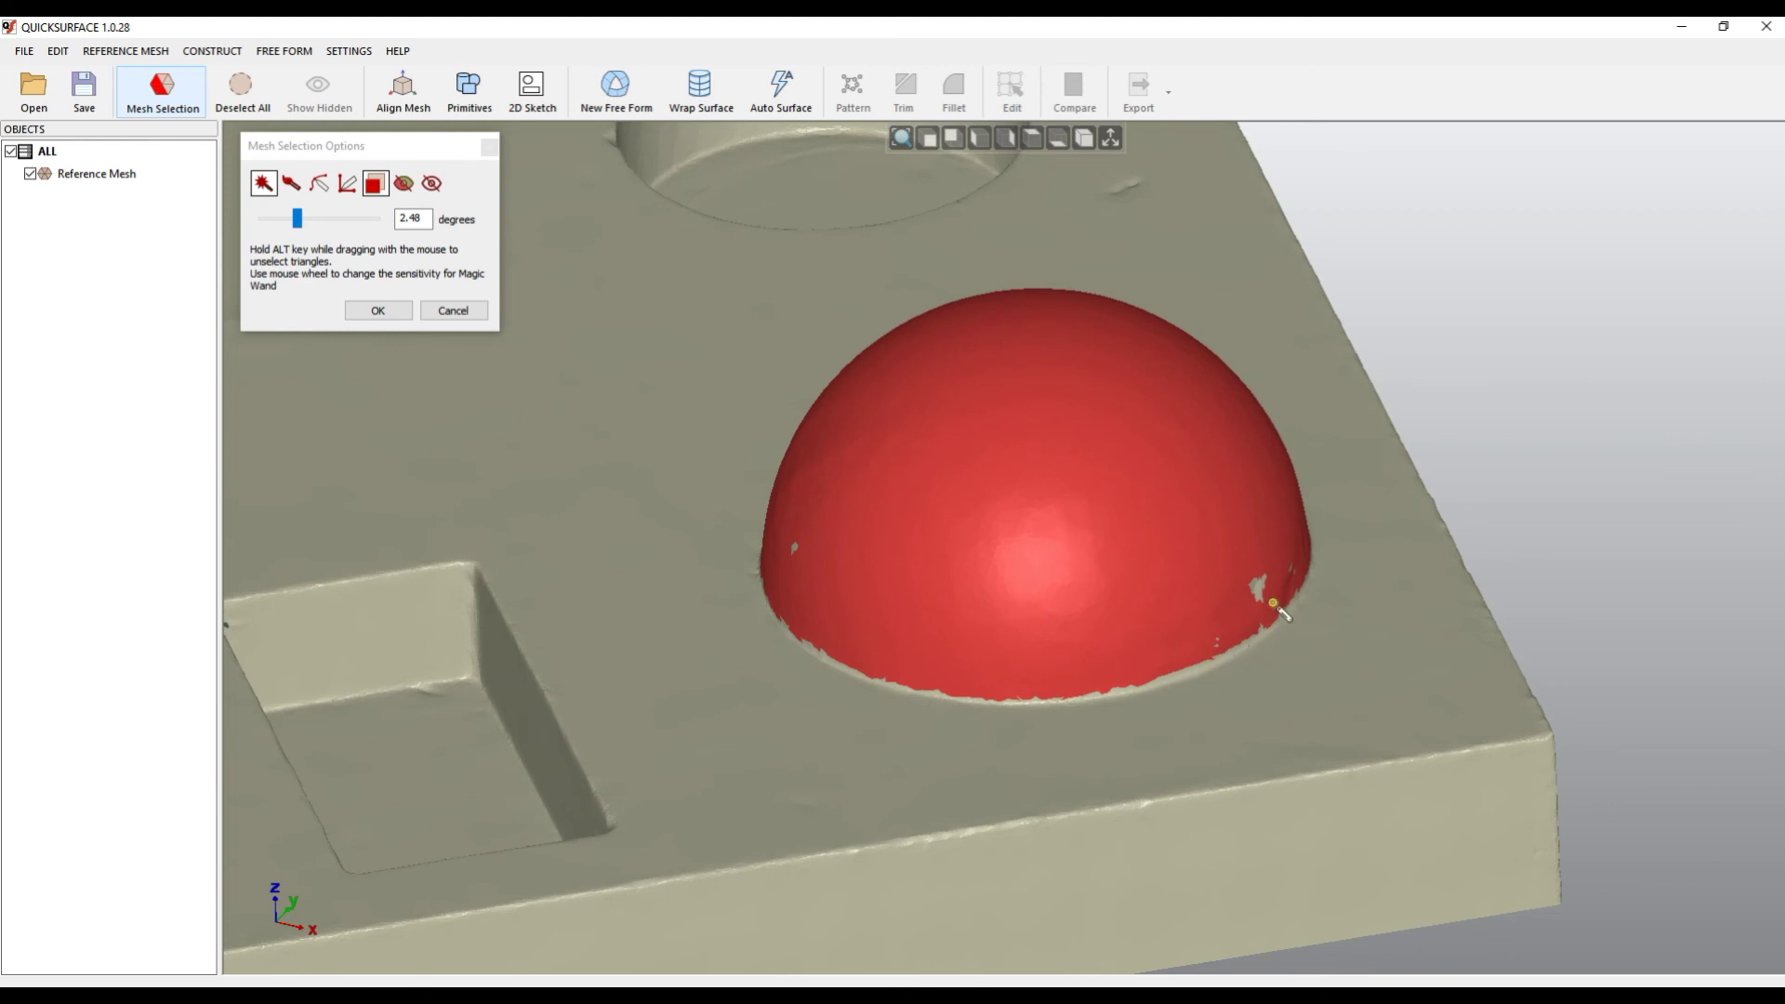
scroll(1267, 598, up, 3)
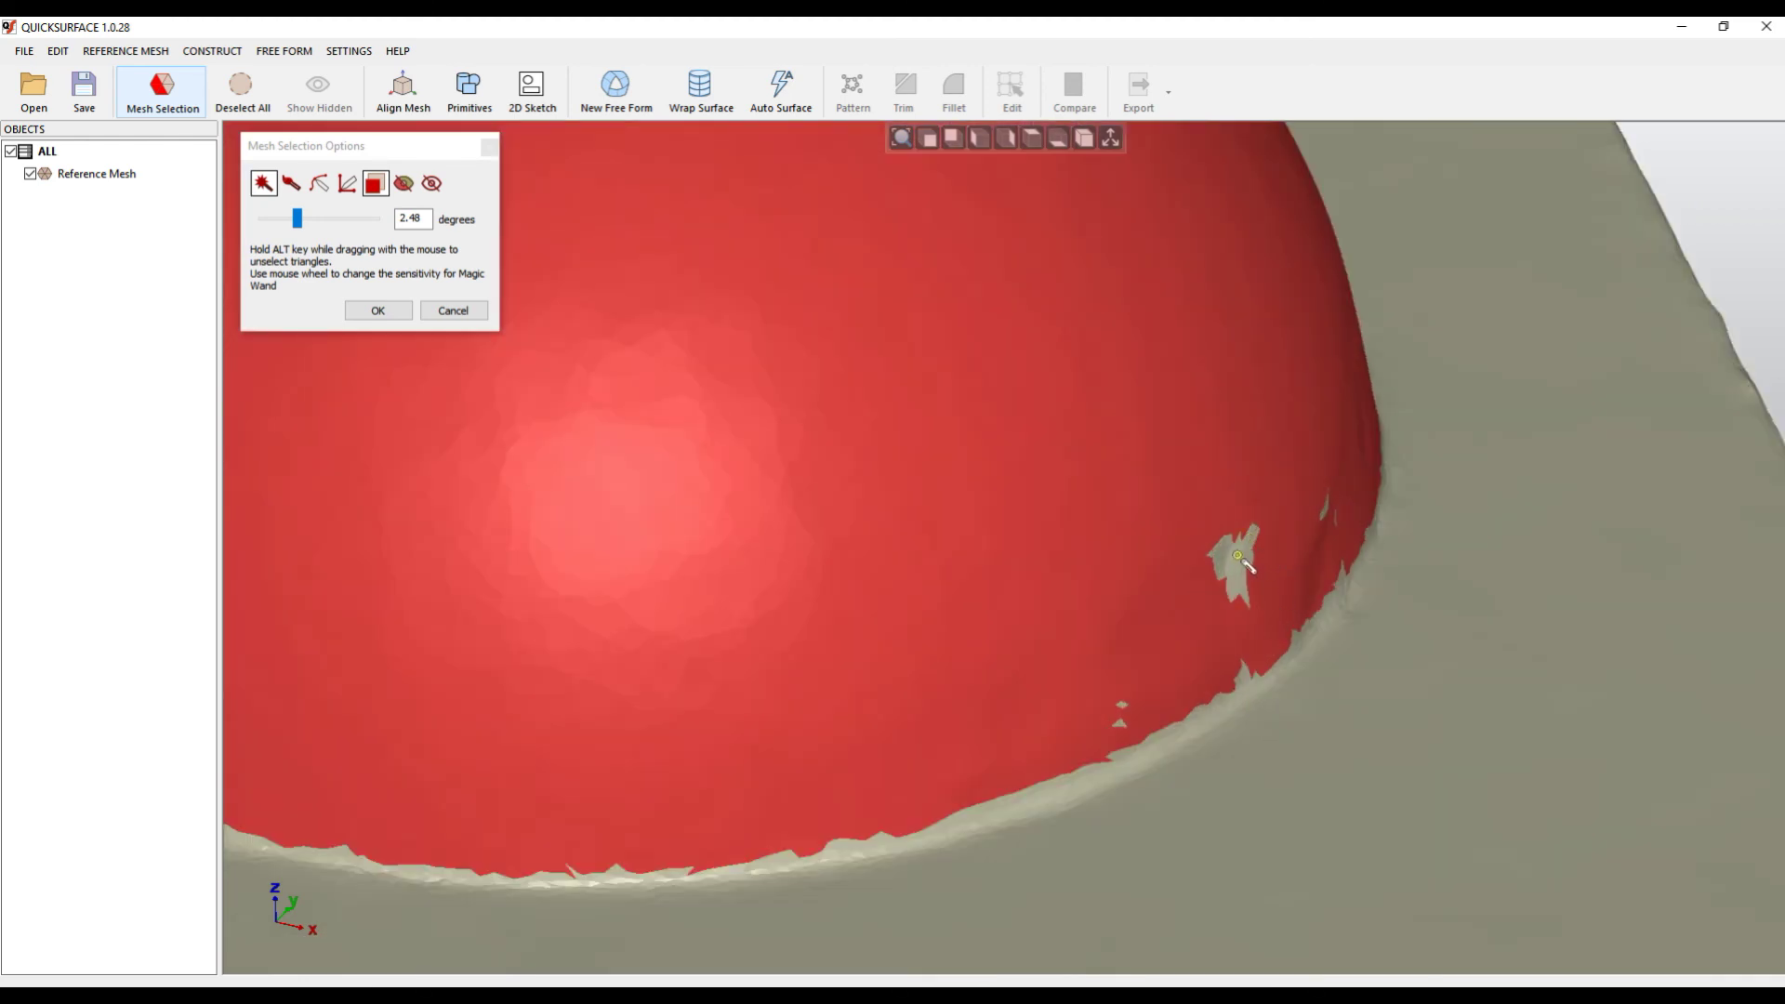
scroll(1250, 576, down, 3)
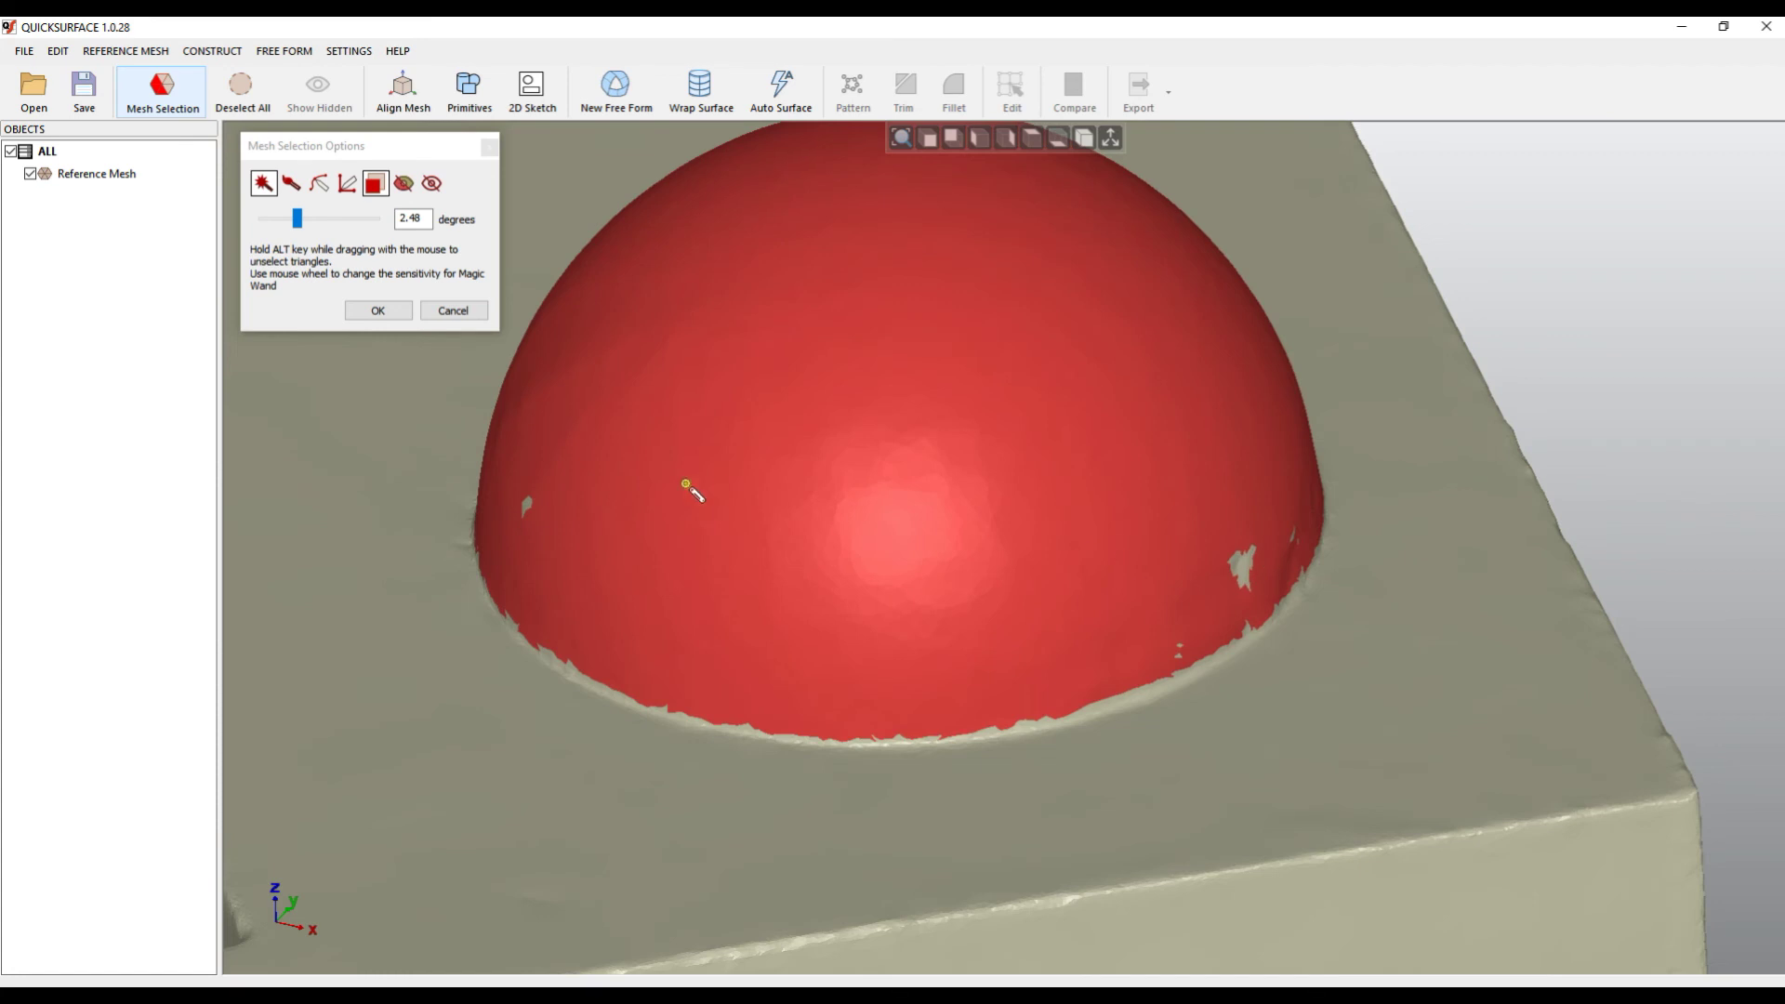
right_click(829, 592)
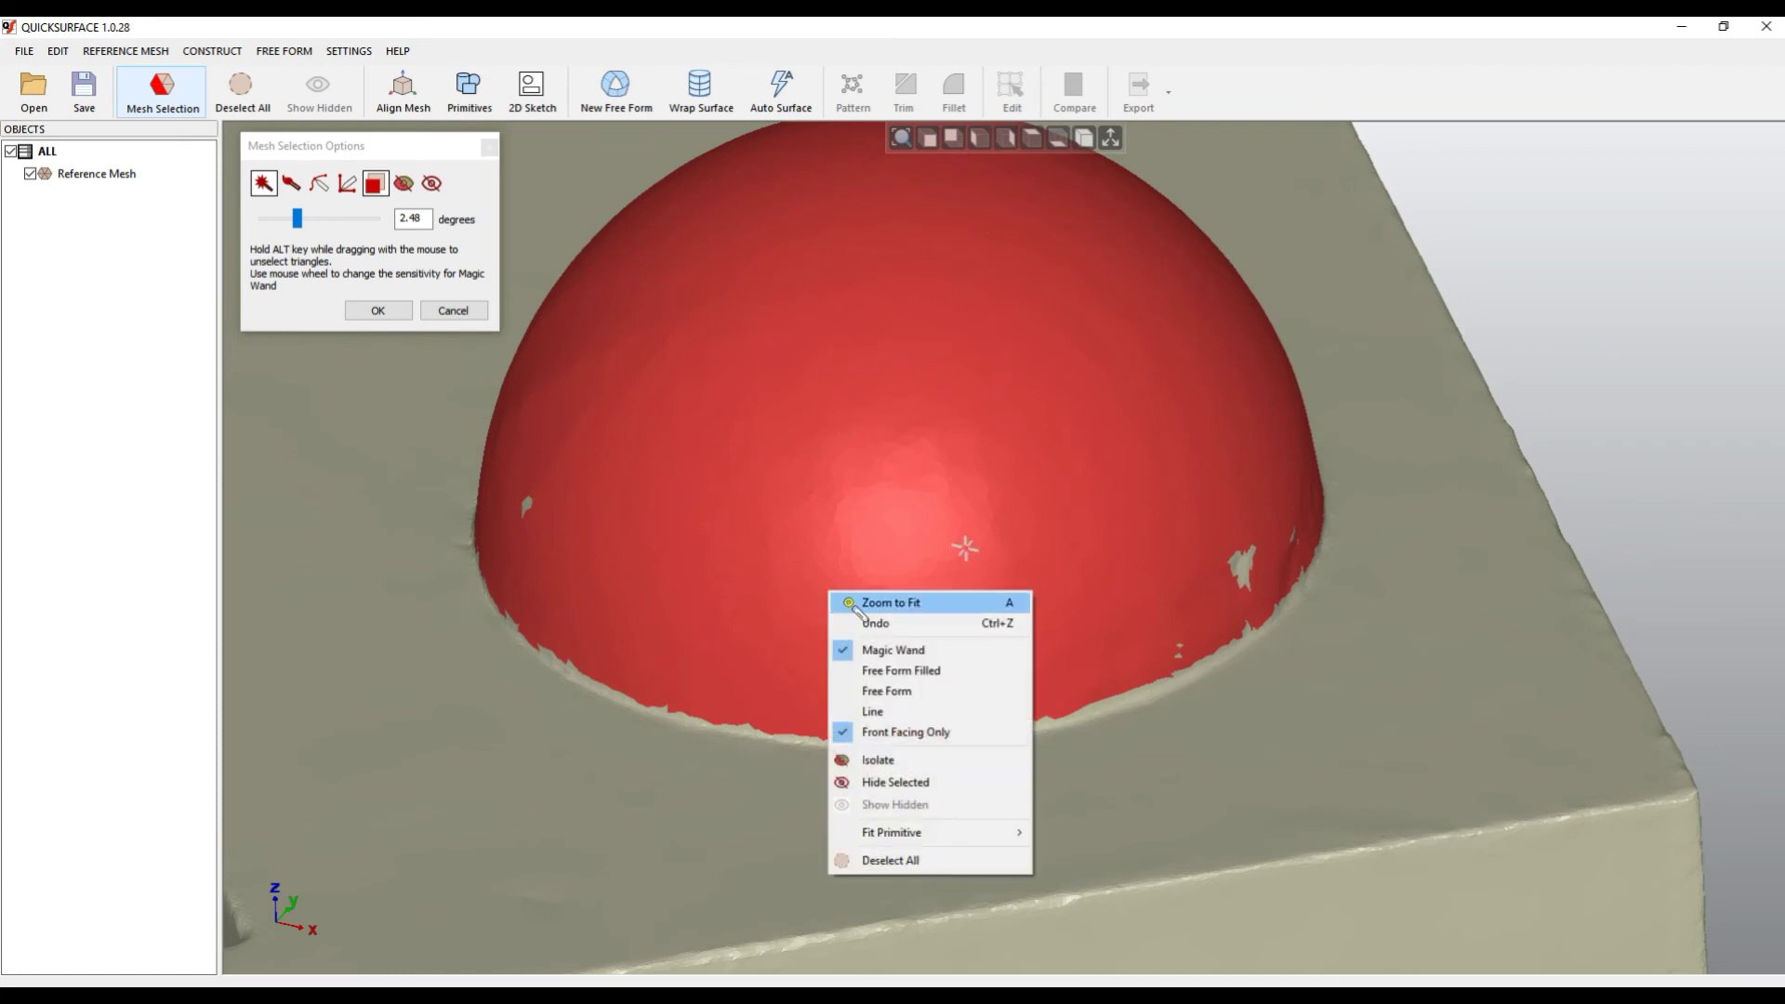
click(904, 597)
scroll(1175, 609, up, 2)
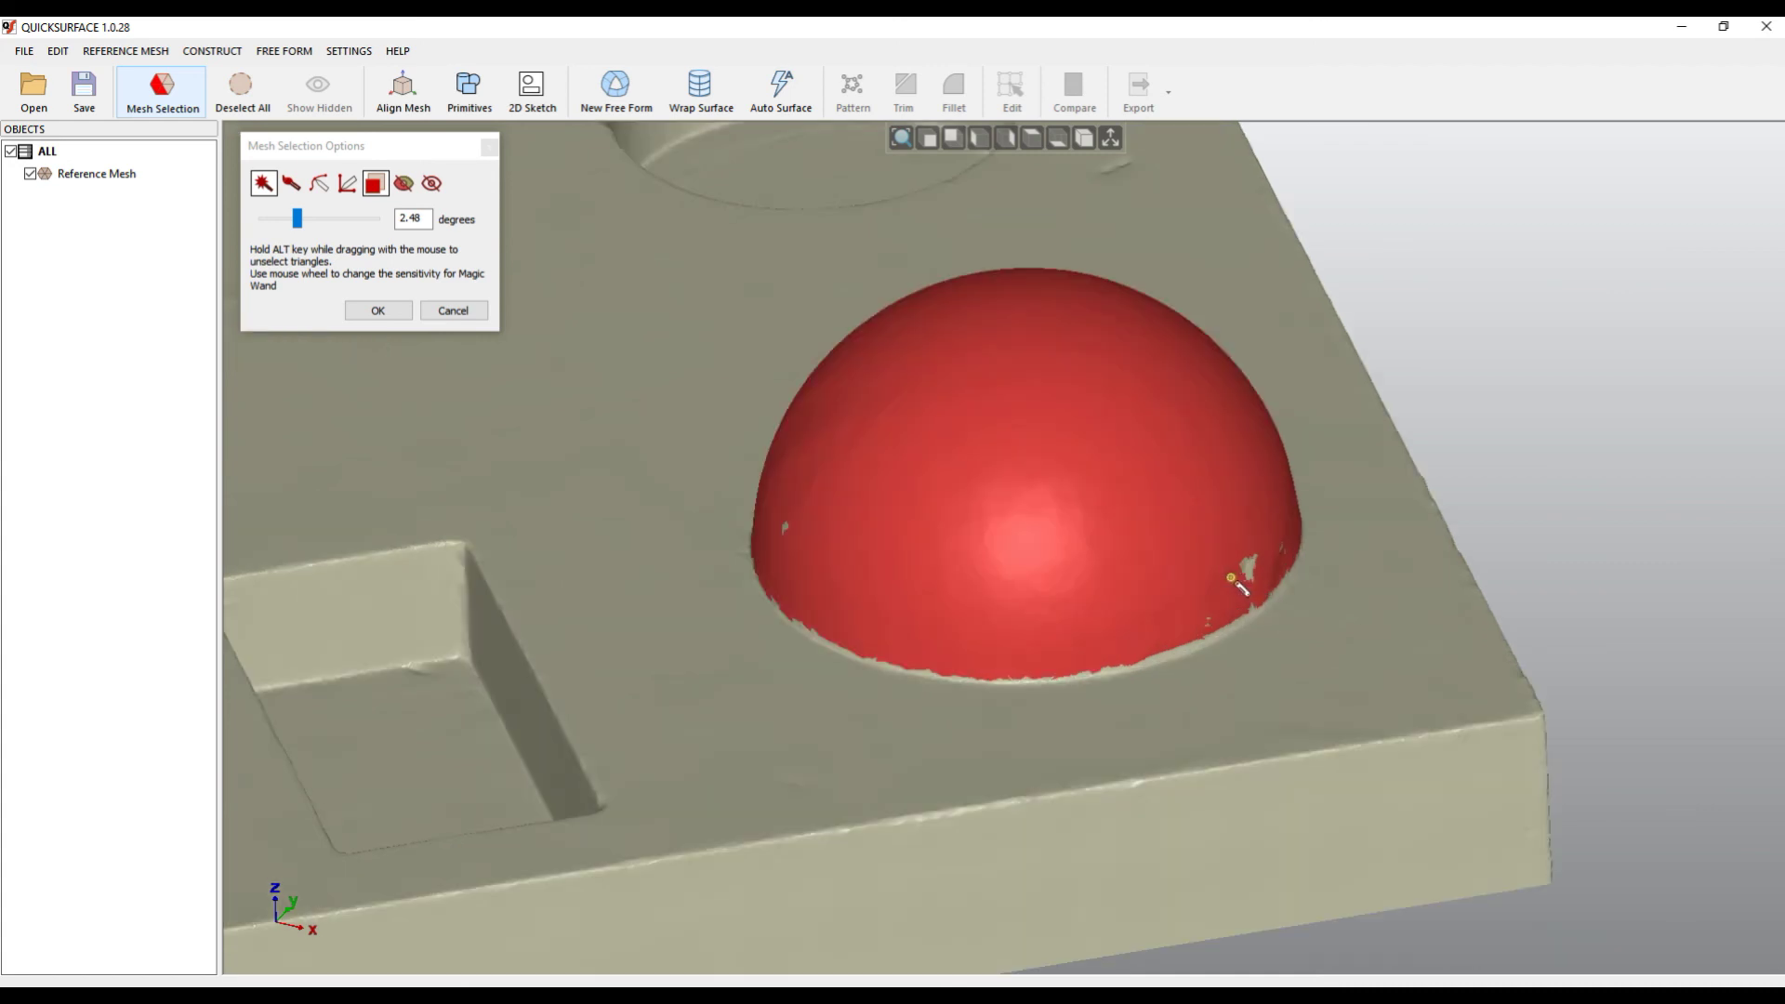
right_drag(1016, 518, 996, 430)
drag(298, 218, 289, 219)
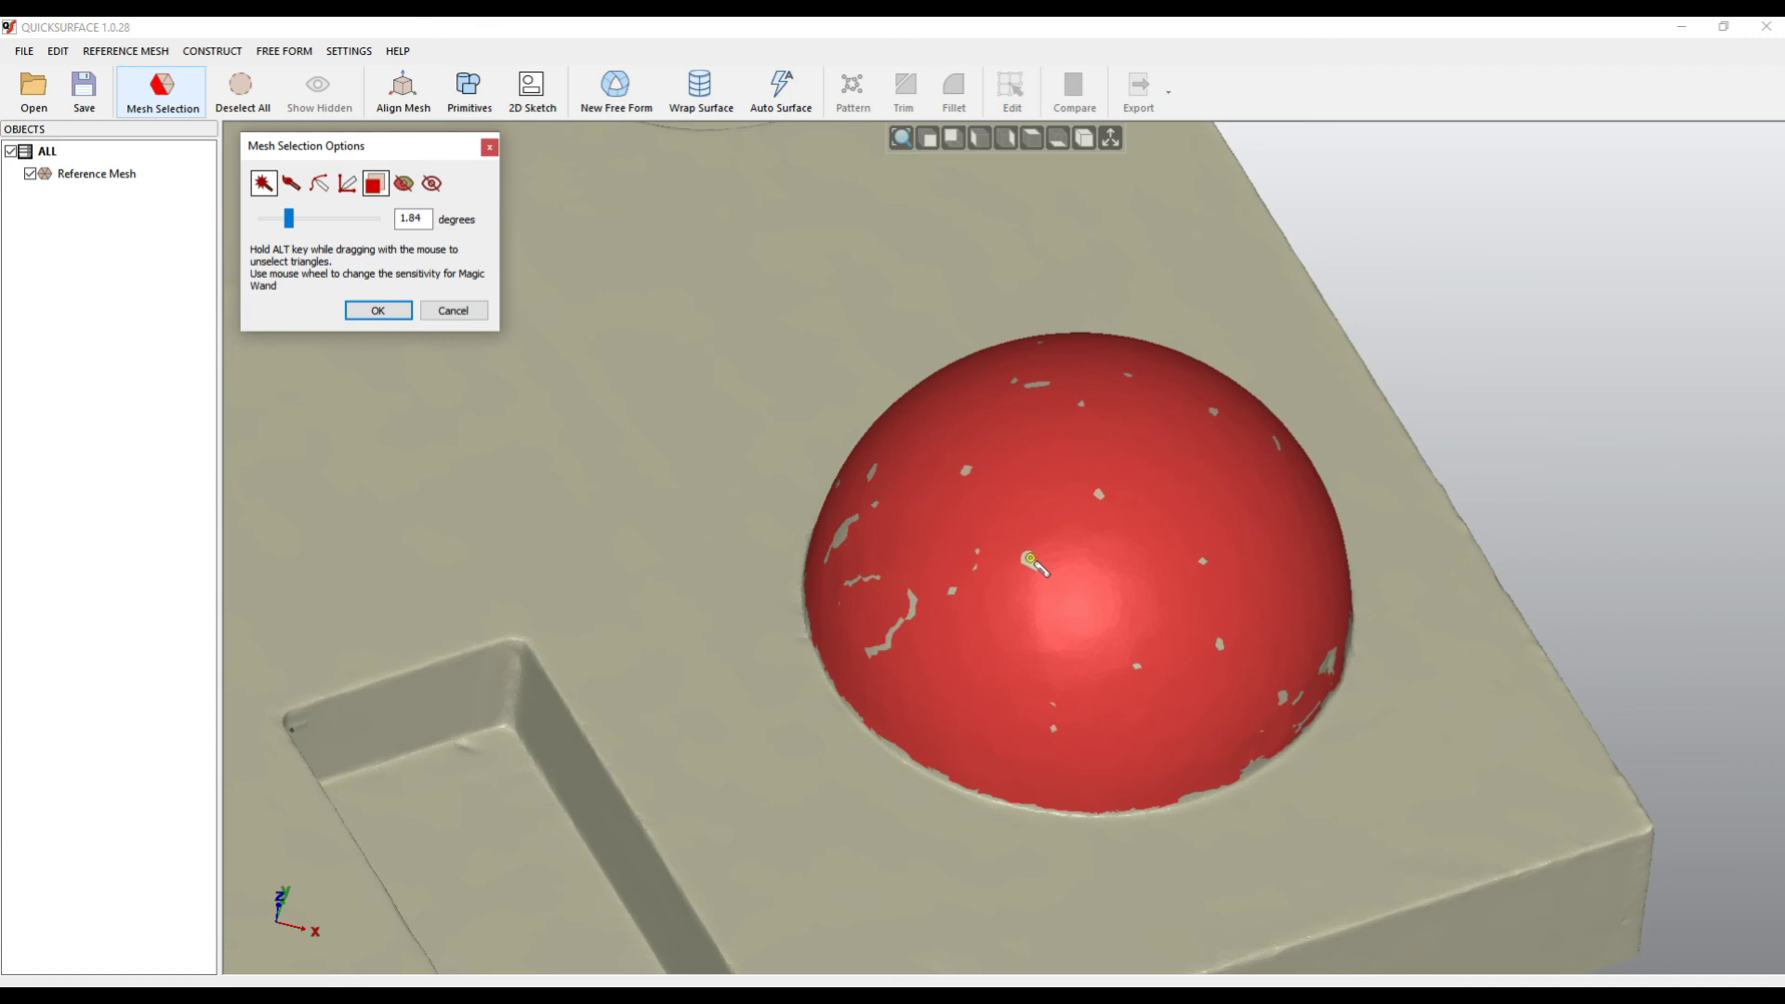
Fit a sphere primitive to the selected dome triangles
click(465, 91)
click(498, 171)
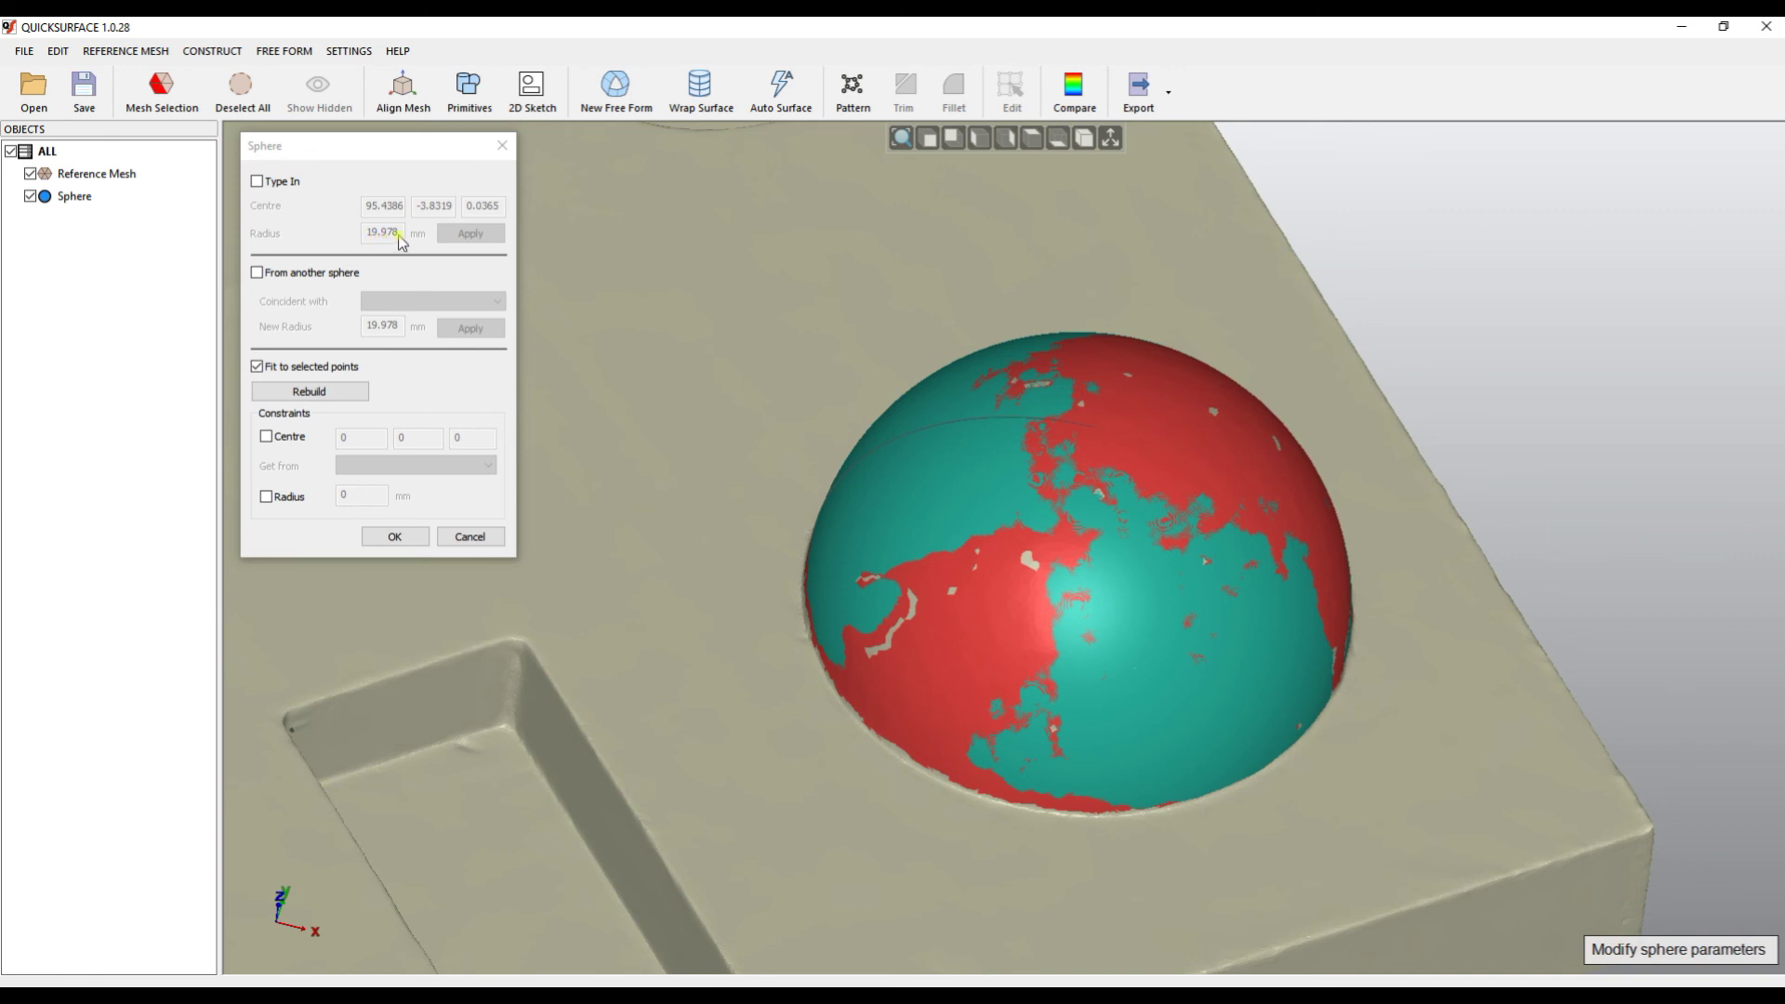
Try constraining the sphere's radius to 20 mm and rebuild the fit
click(272, 501)
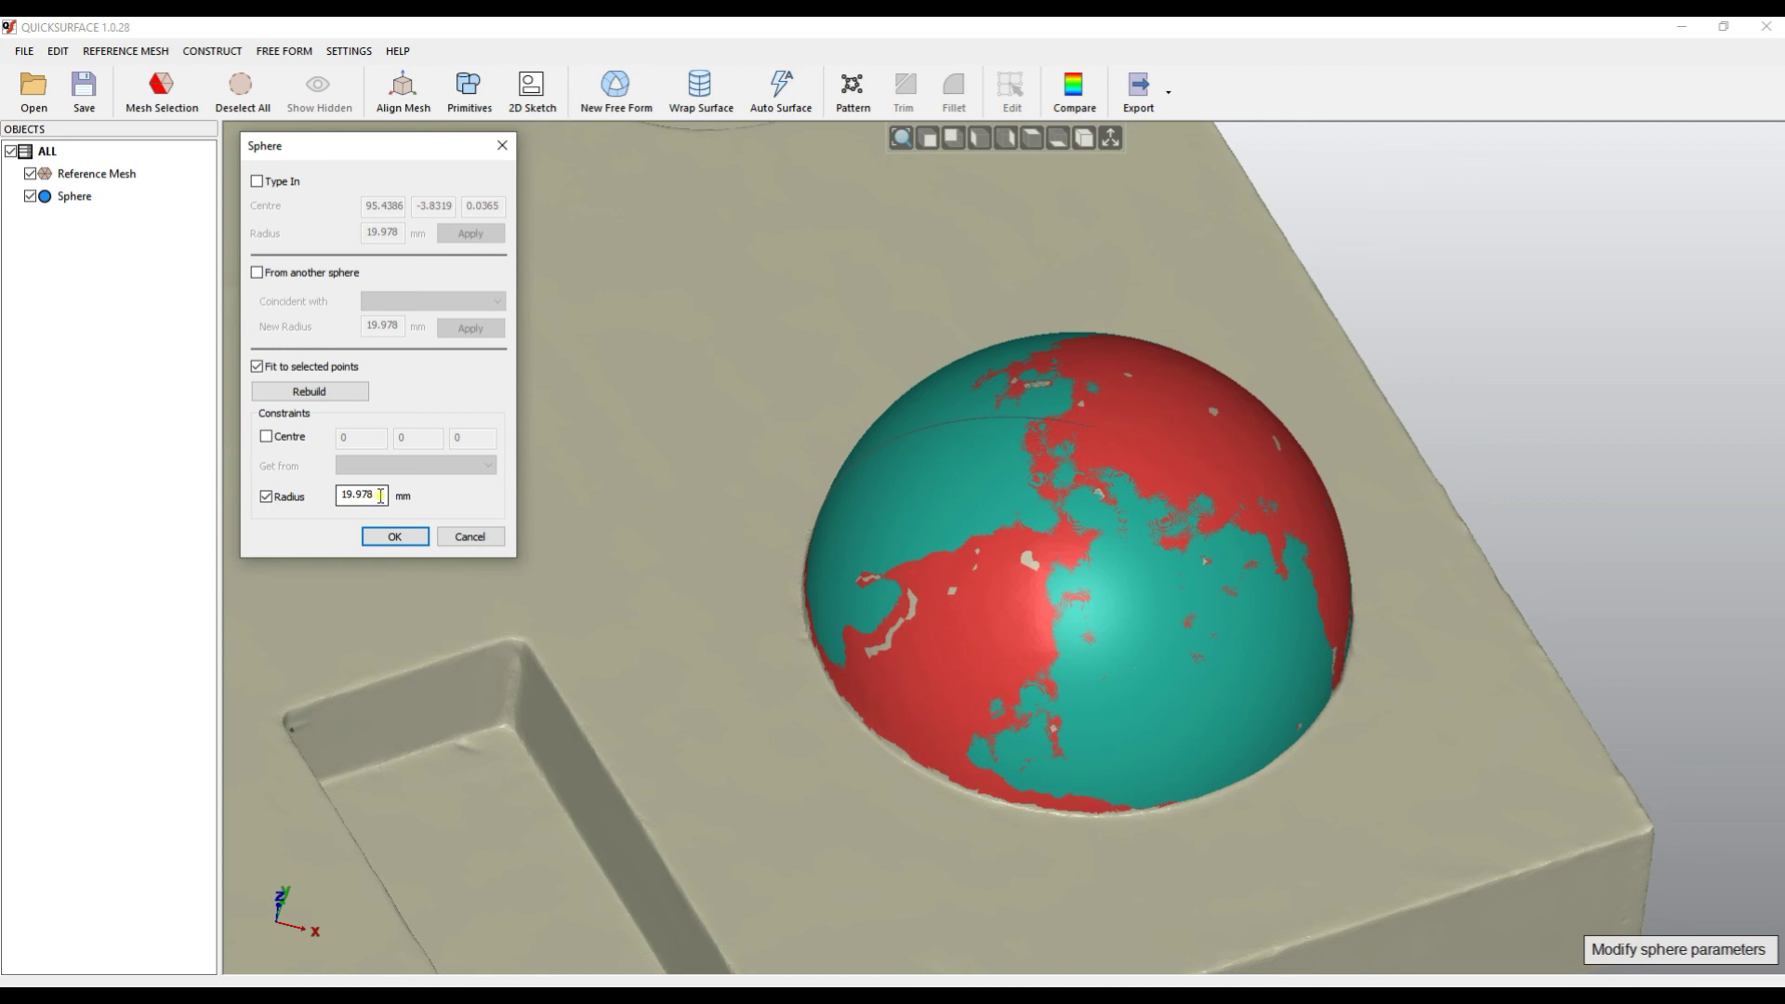
double_click(372, 494)
text(20)
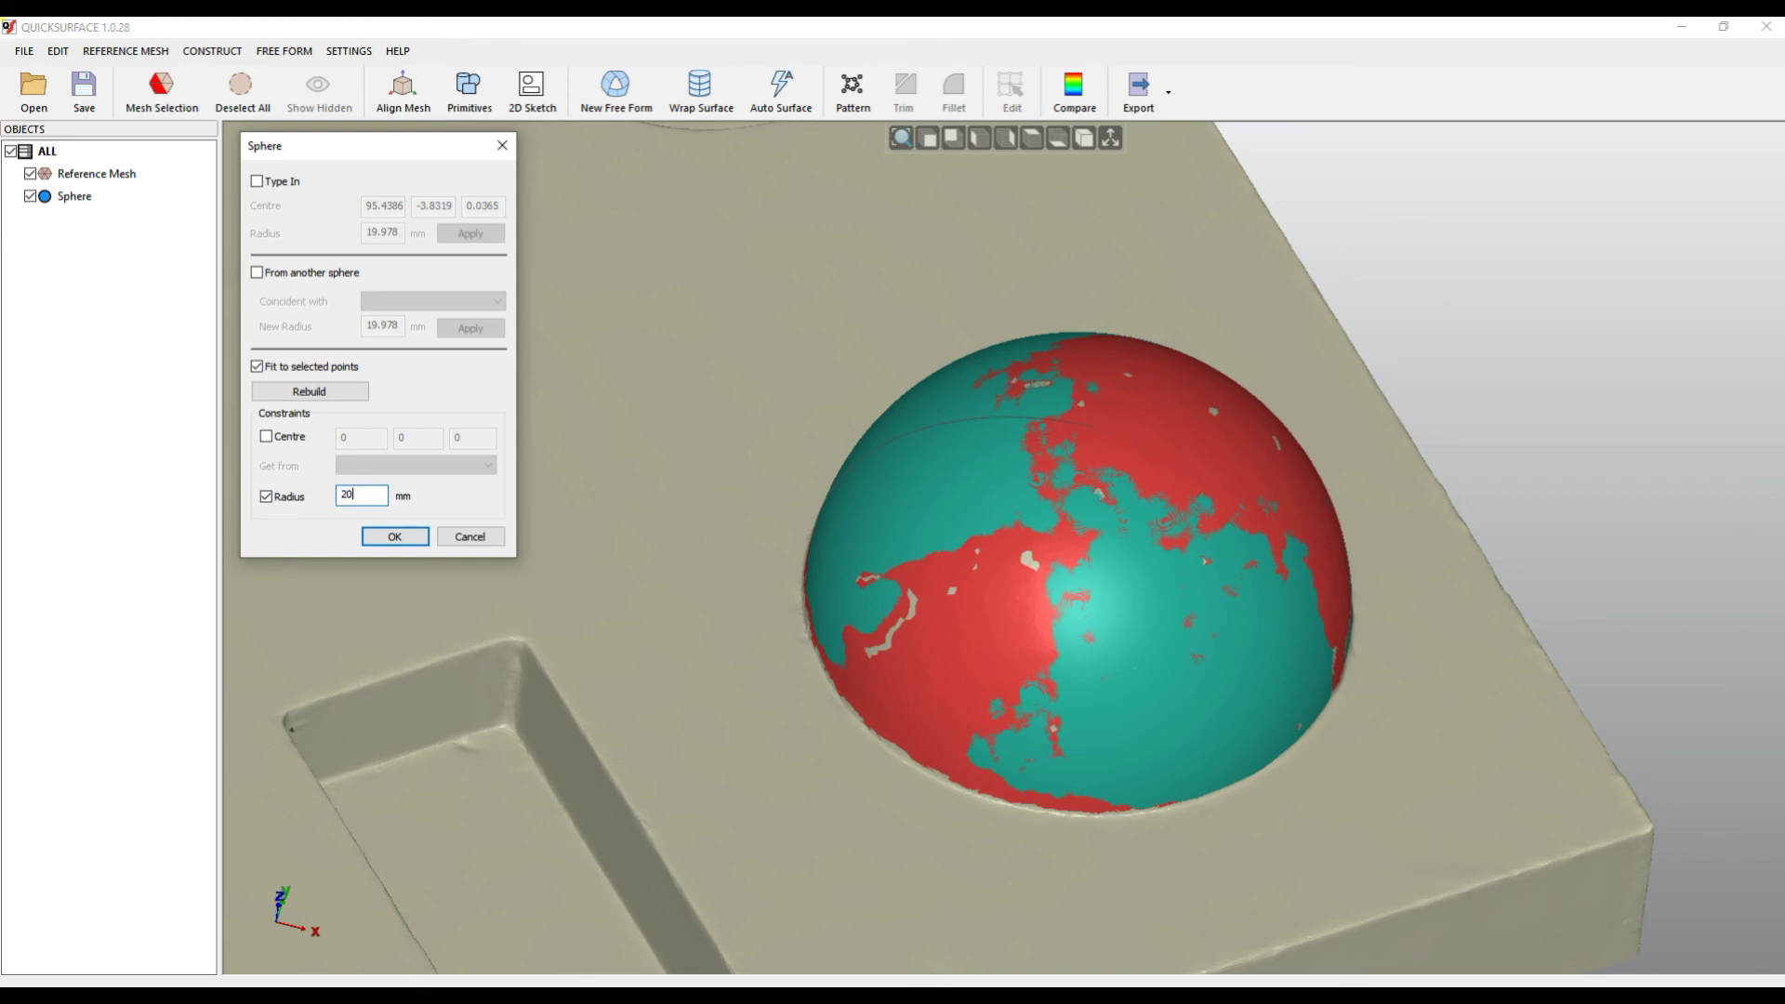
click(317, 390)
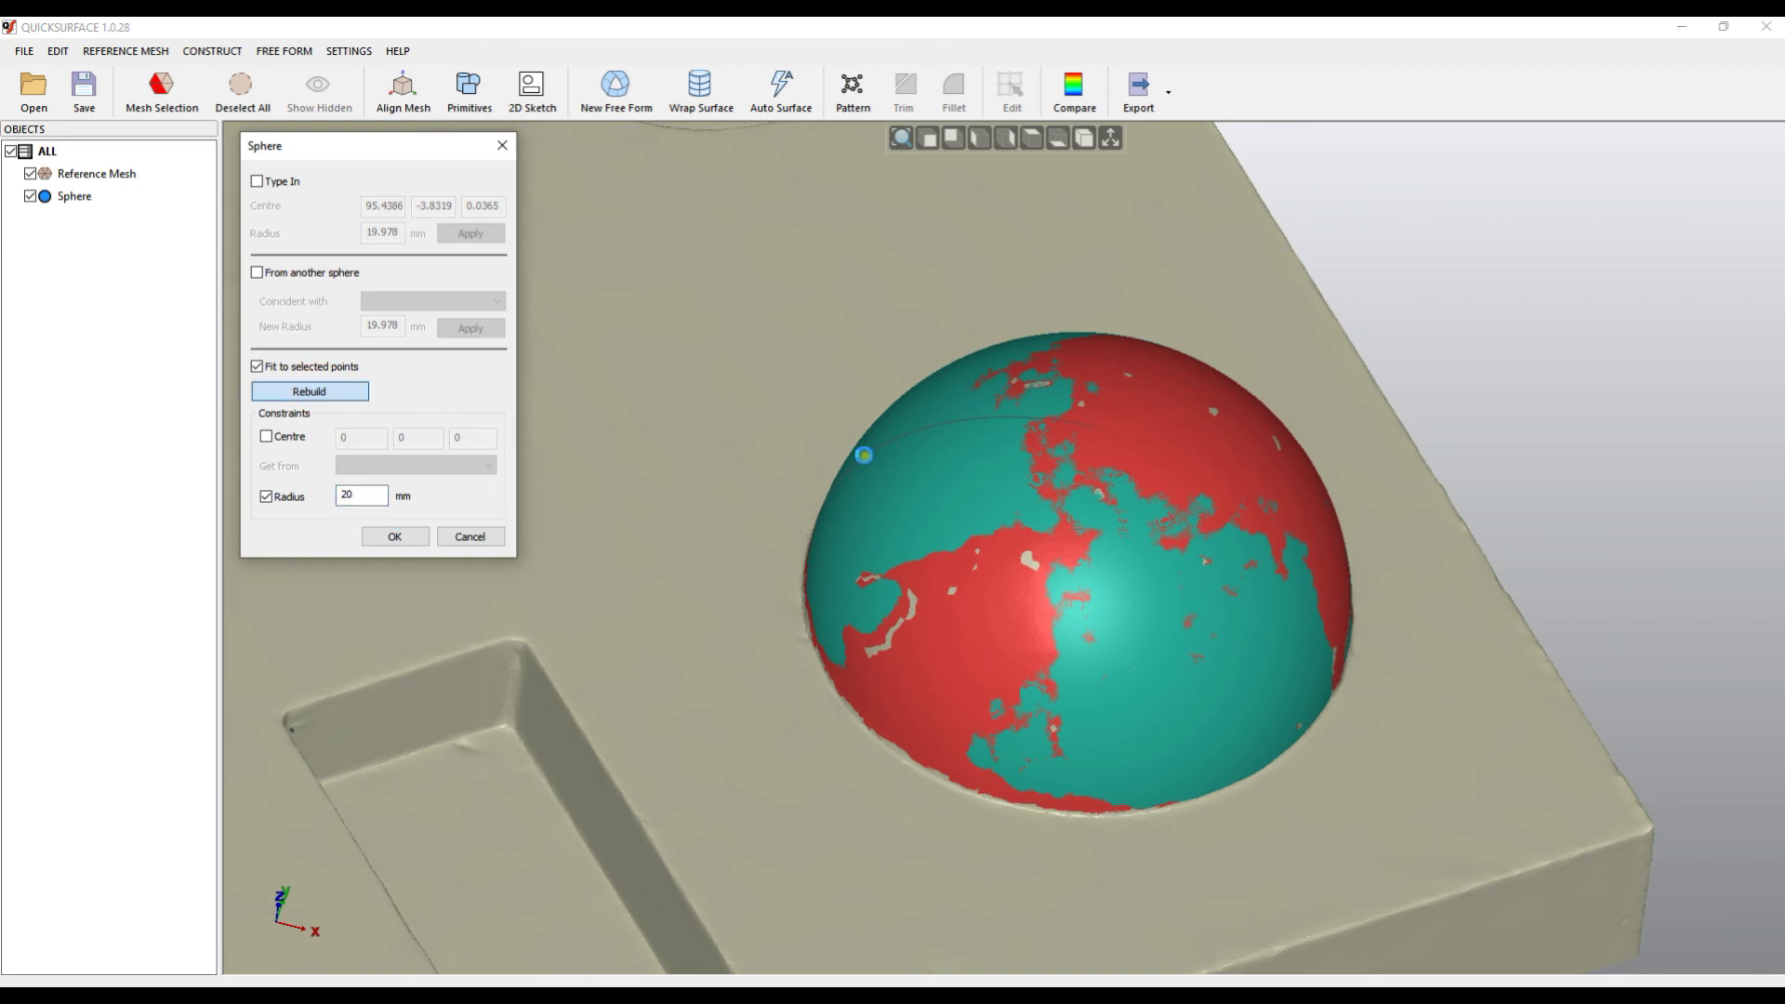
Release the sphere's radius constraint, rebuild the fit and accept the sphere
click(284, 497)
click(310, 390)
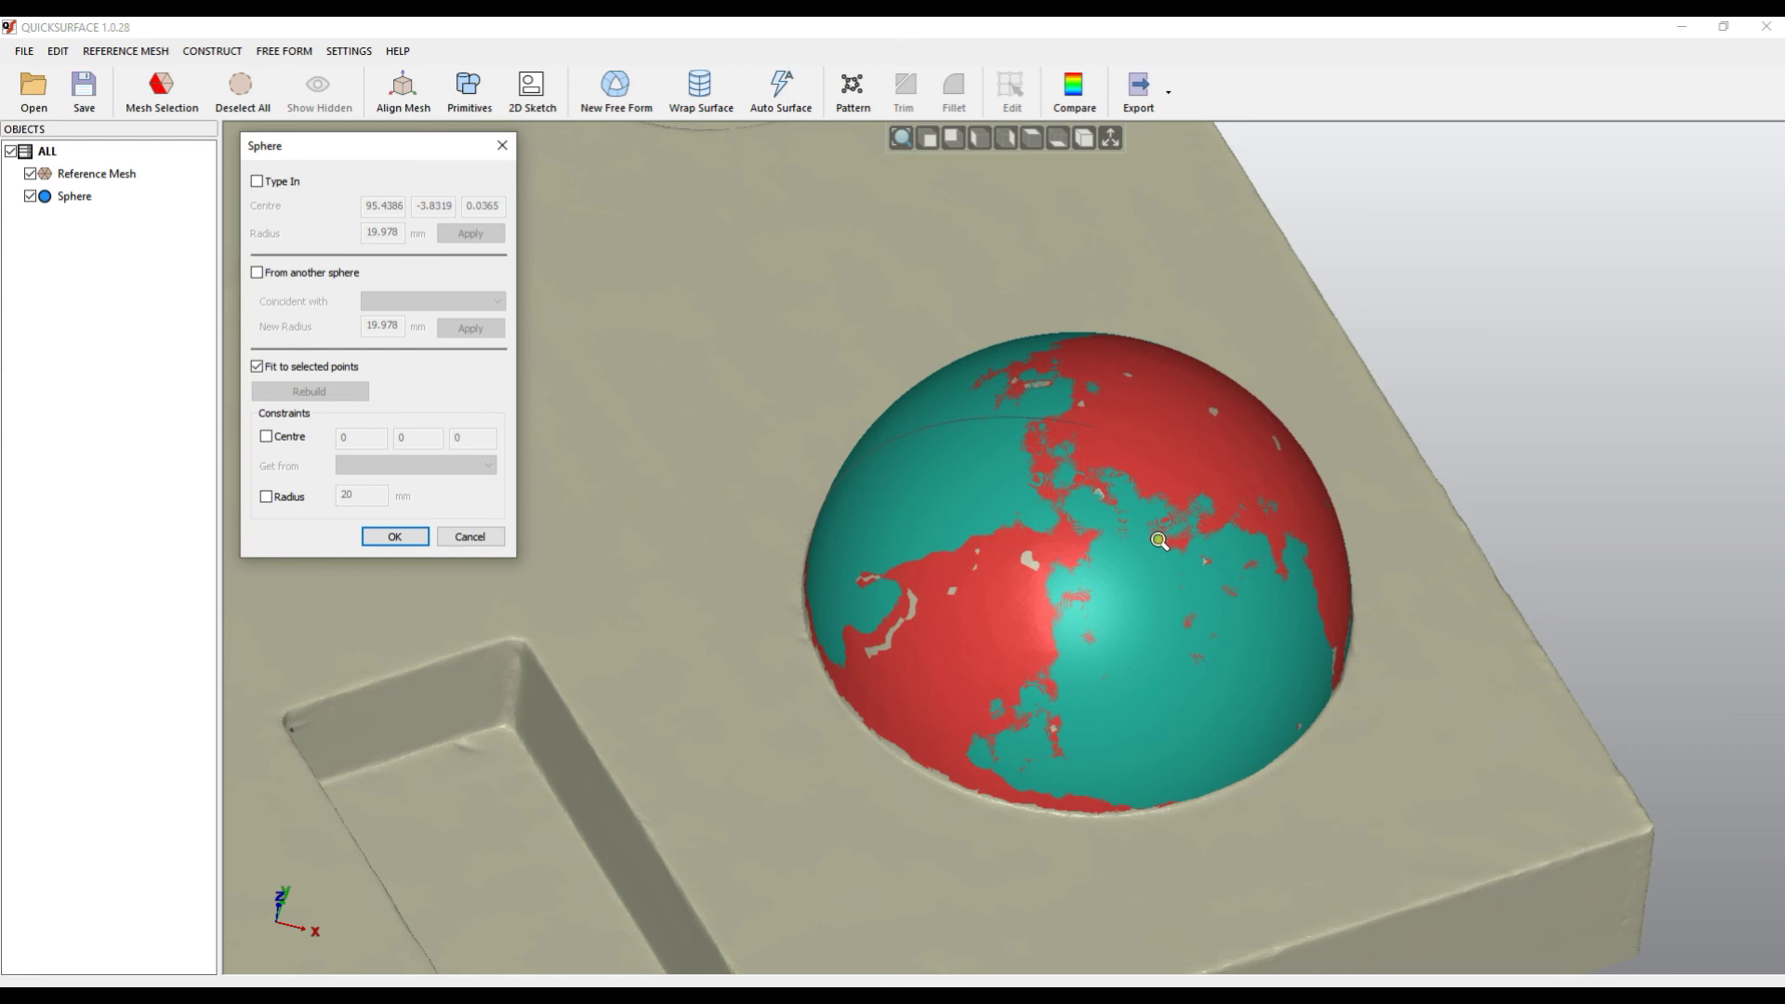
click(409, 538)
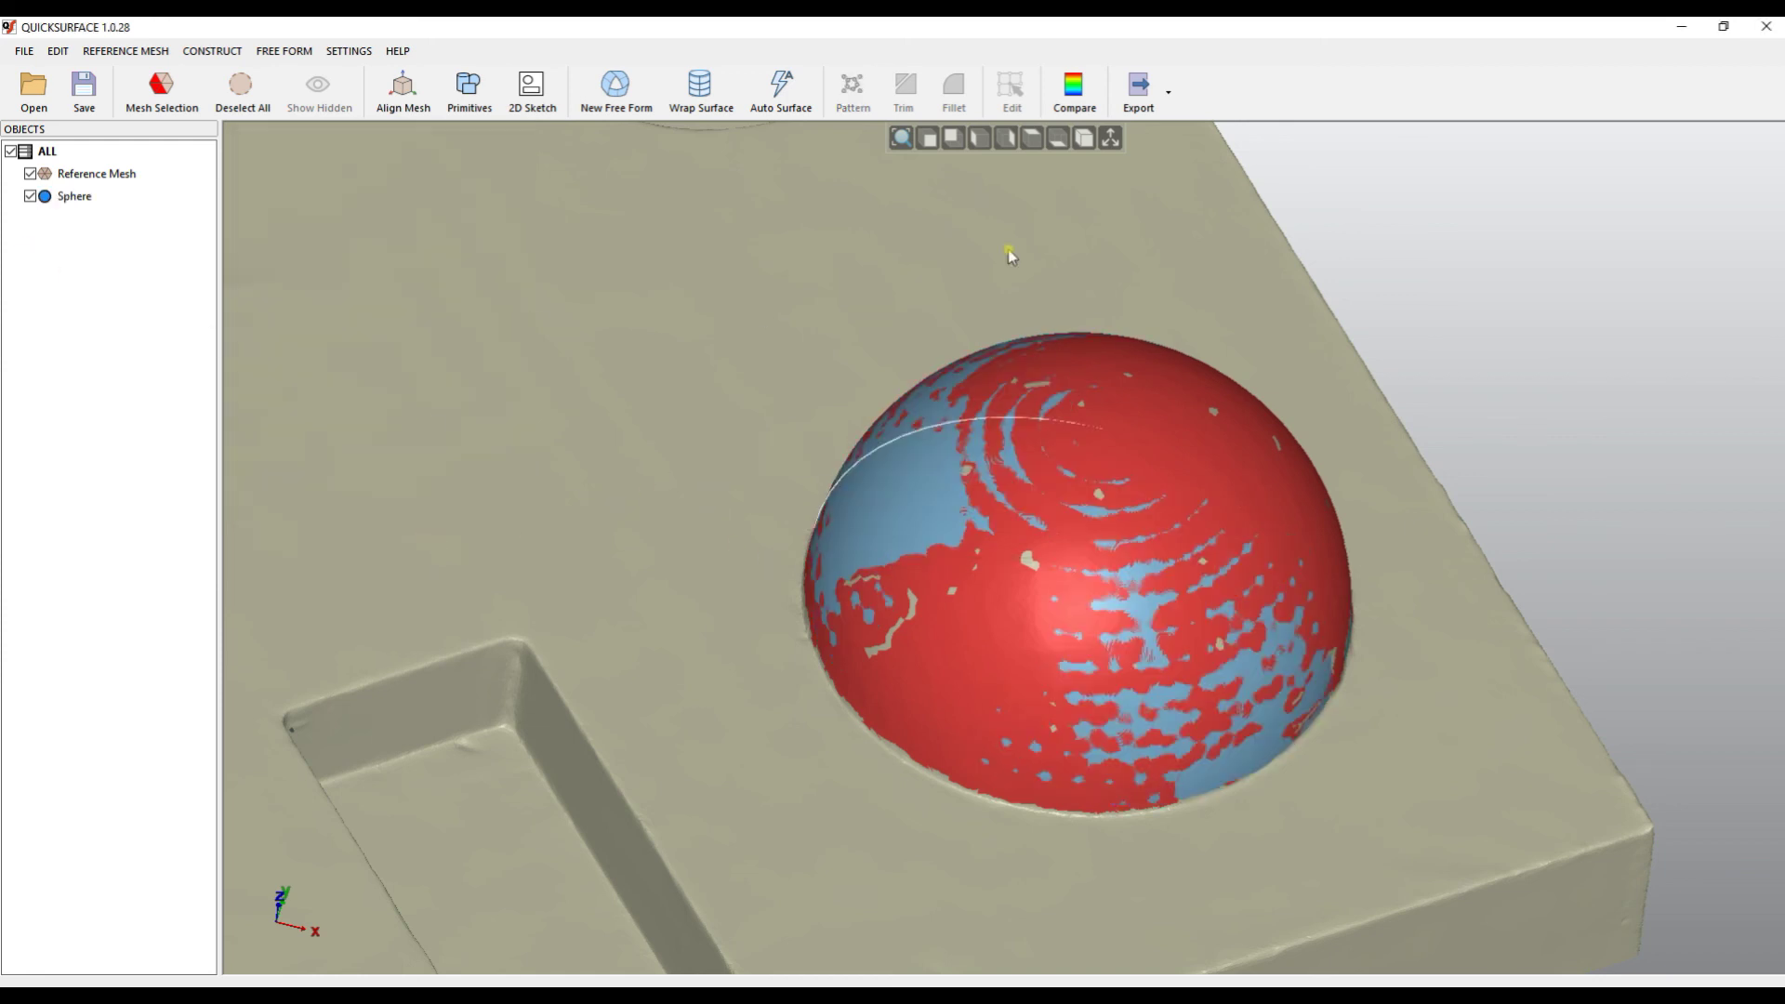
Compare the fitted sphere with the reference mesh, probe deviation values across the dome, and close the comparison
click(1099, 99)
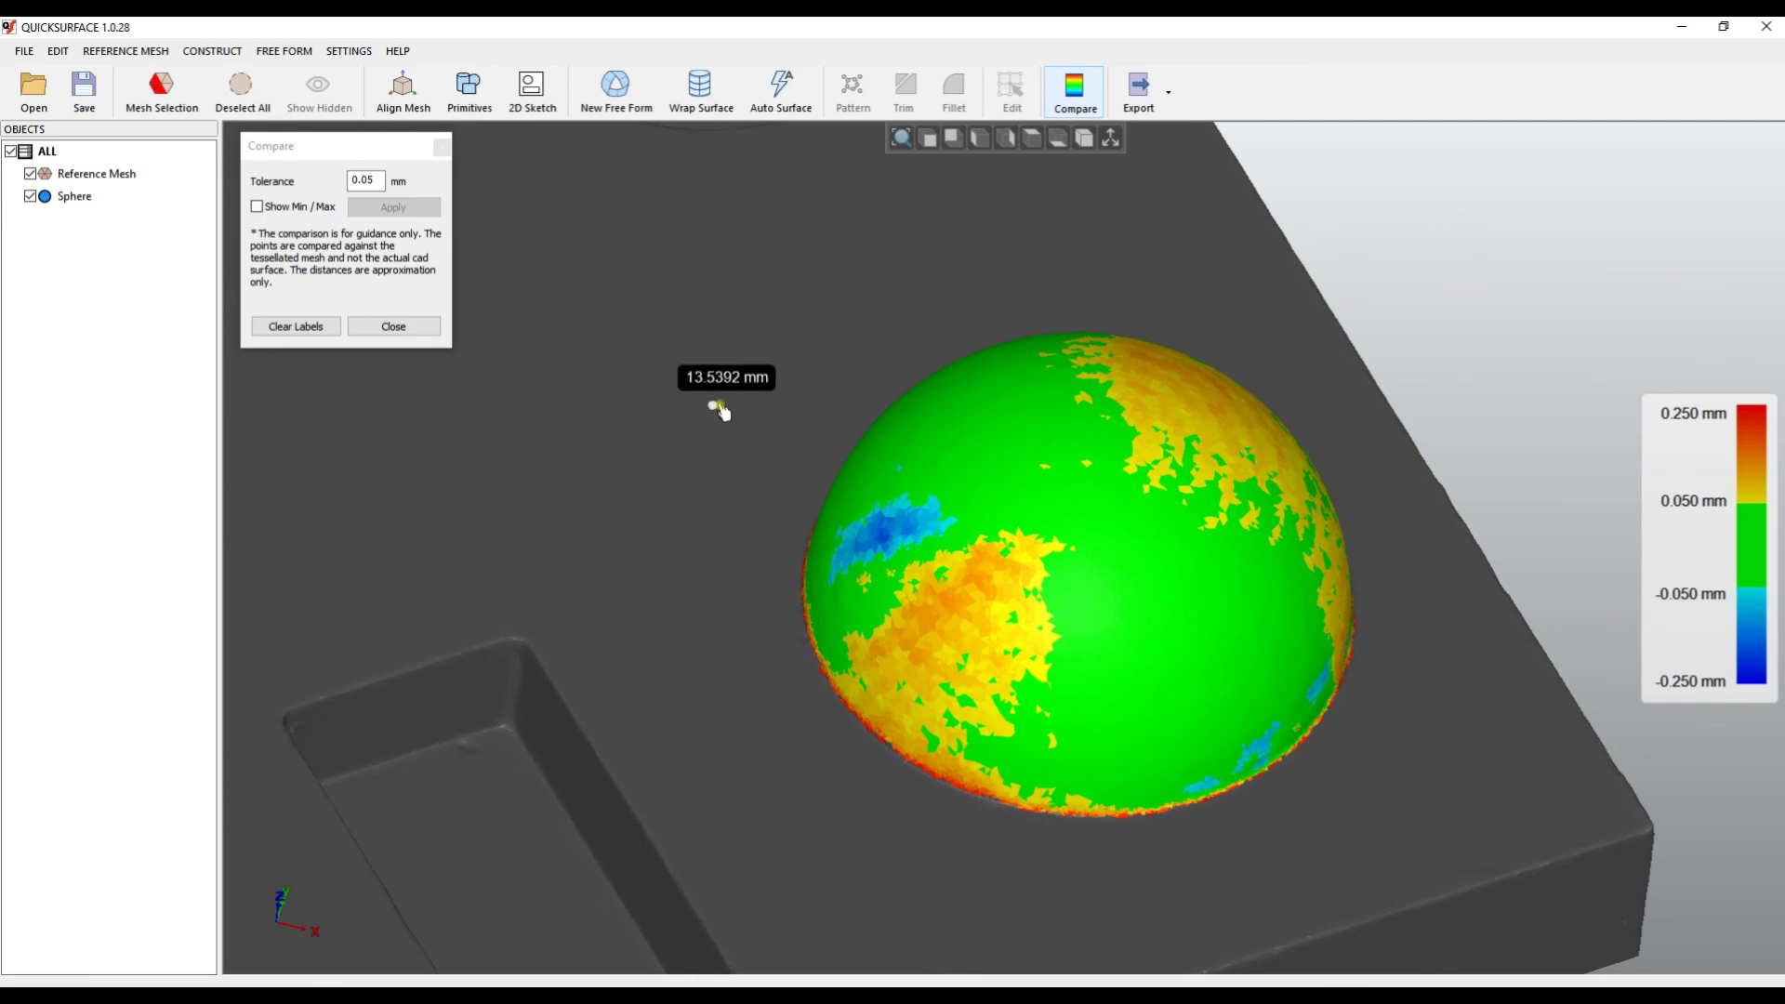
right_drag(972, 508, 1107, 818)
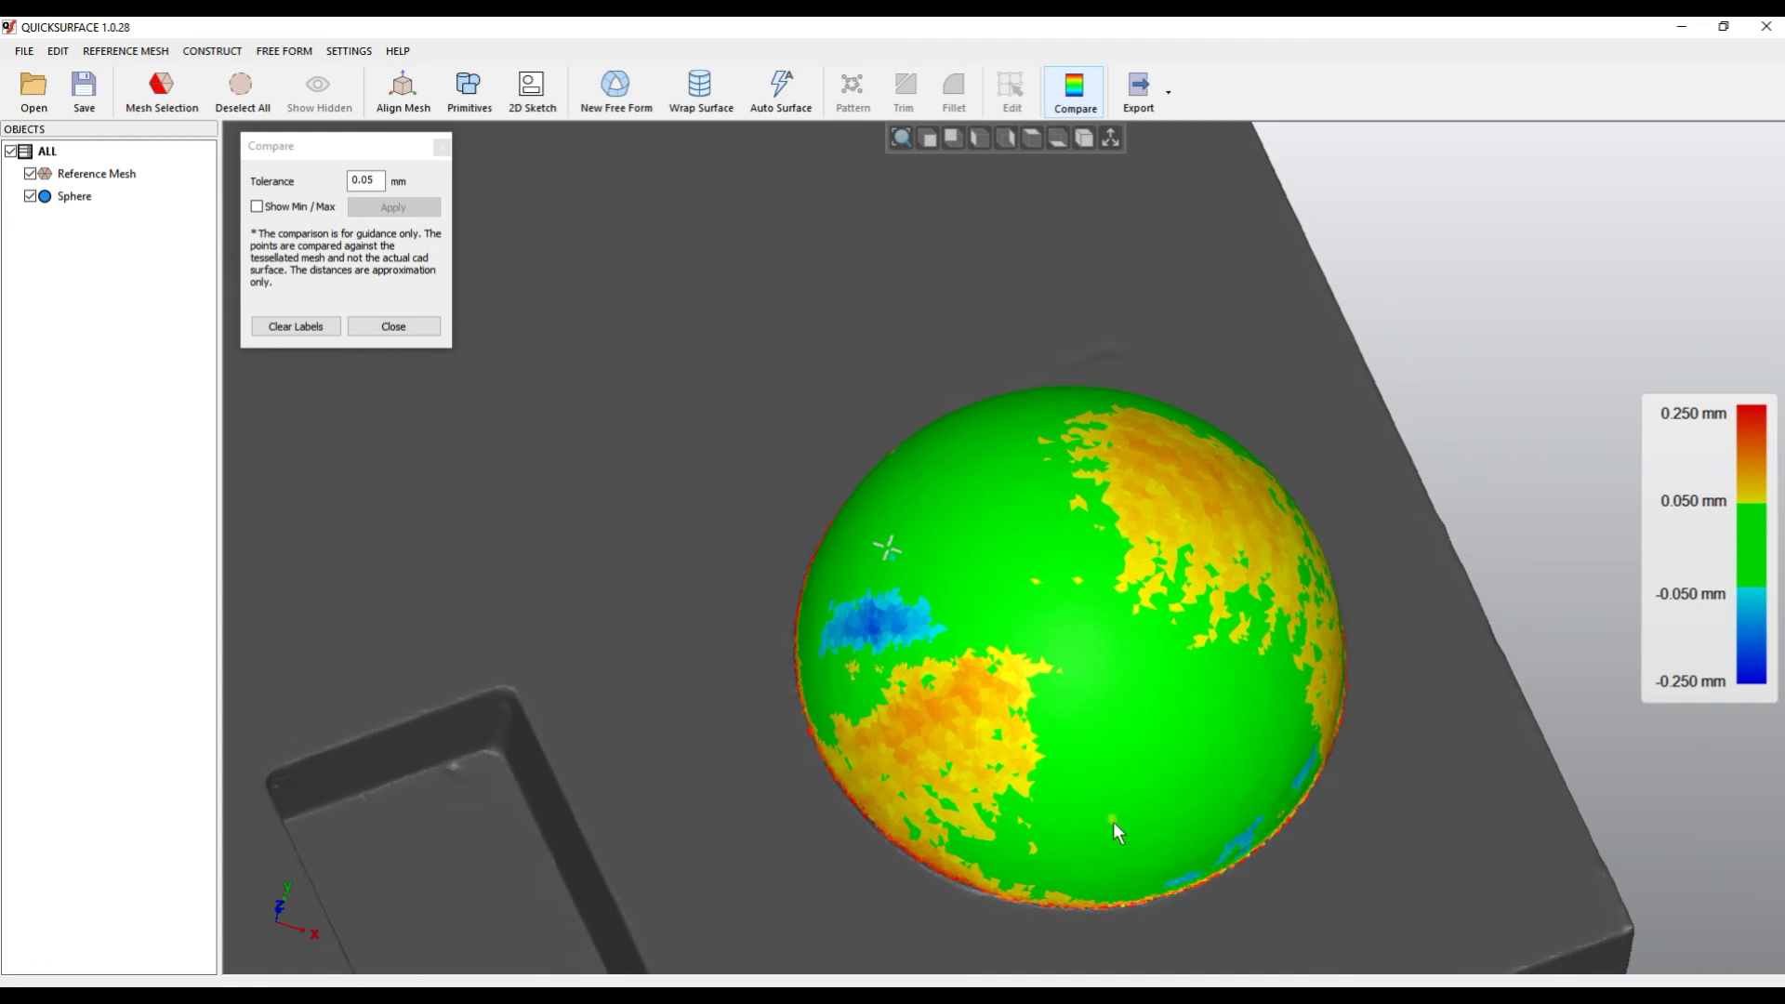
click(1177, 759)
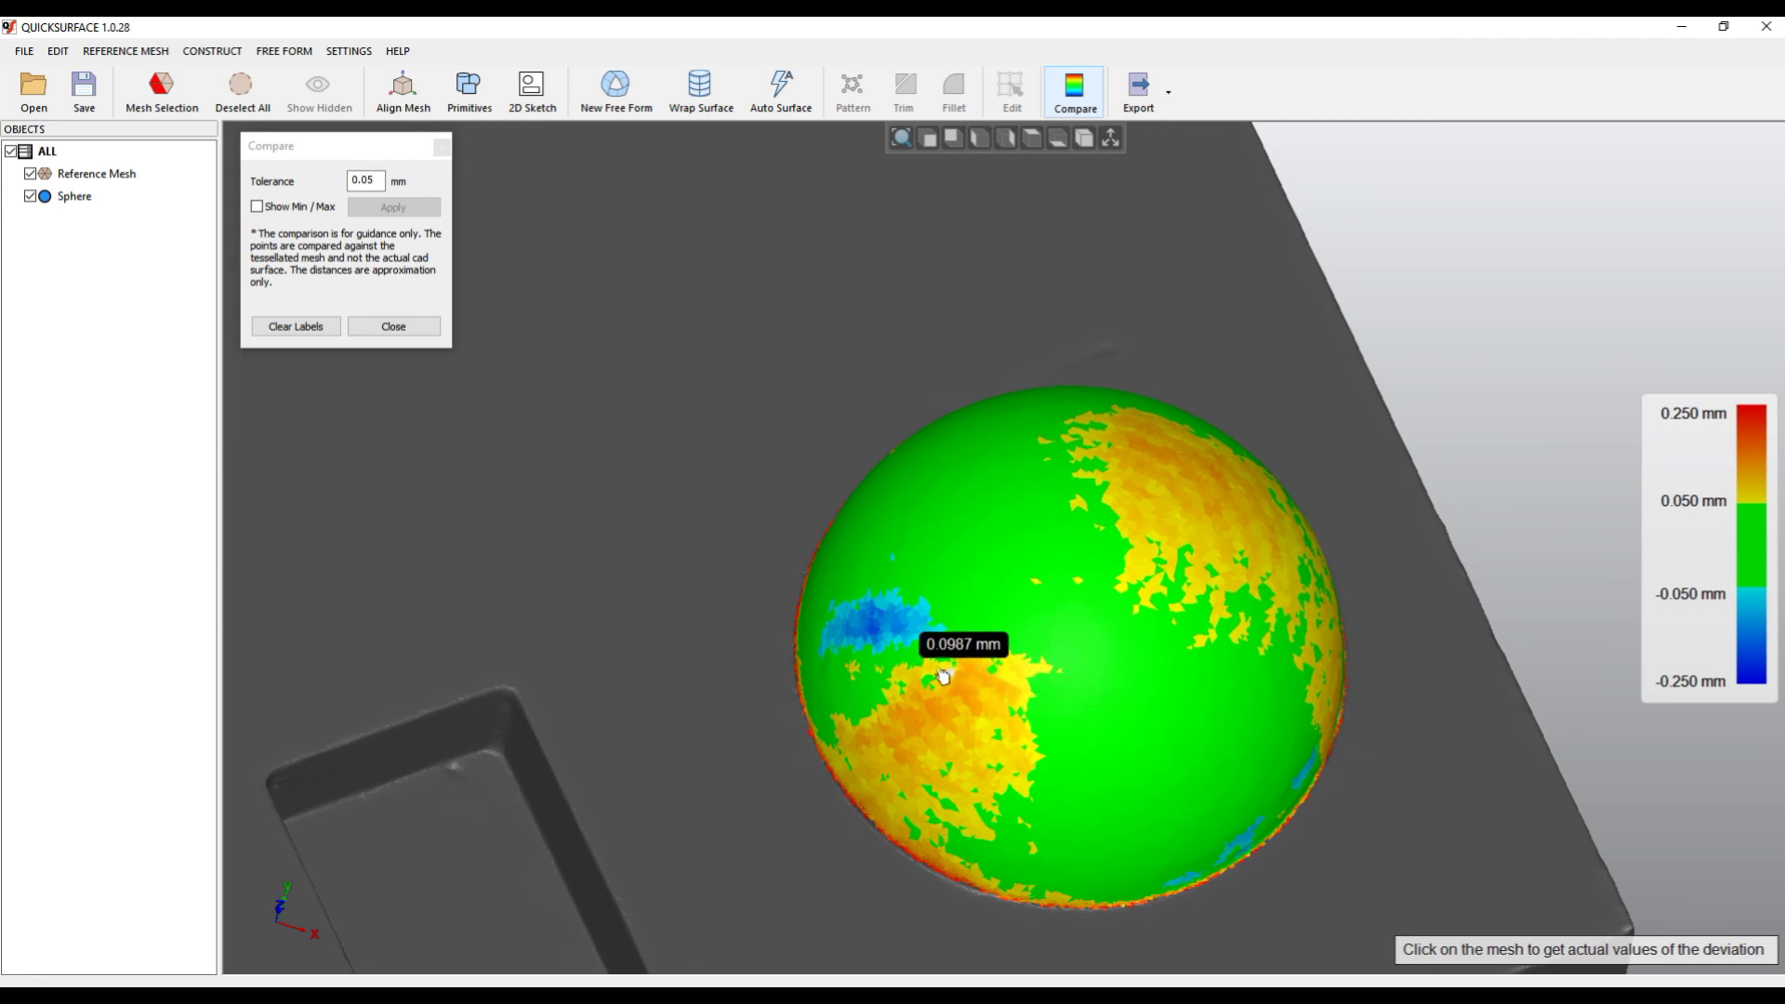
mouse_move(863, 640)
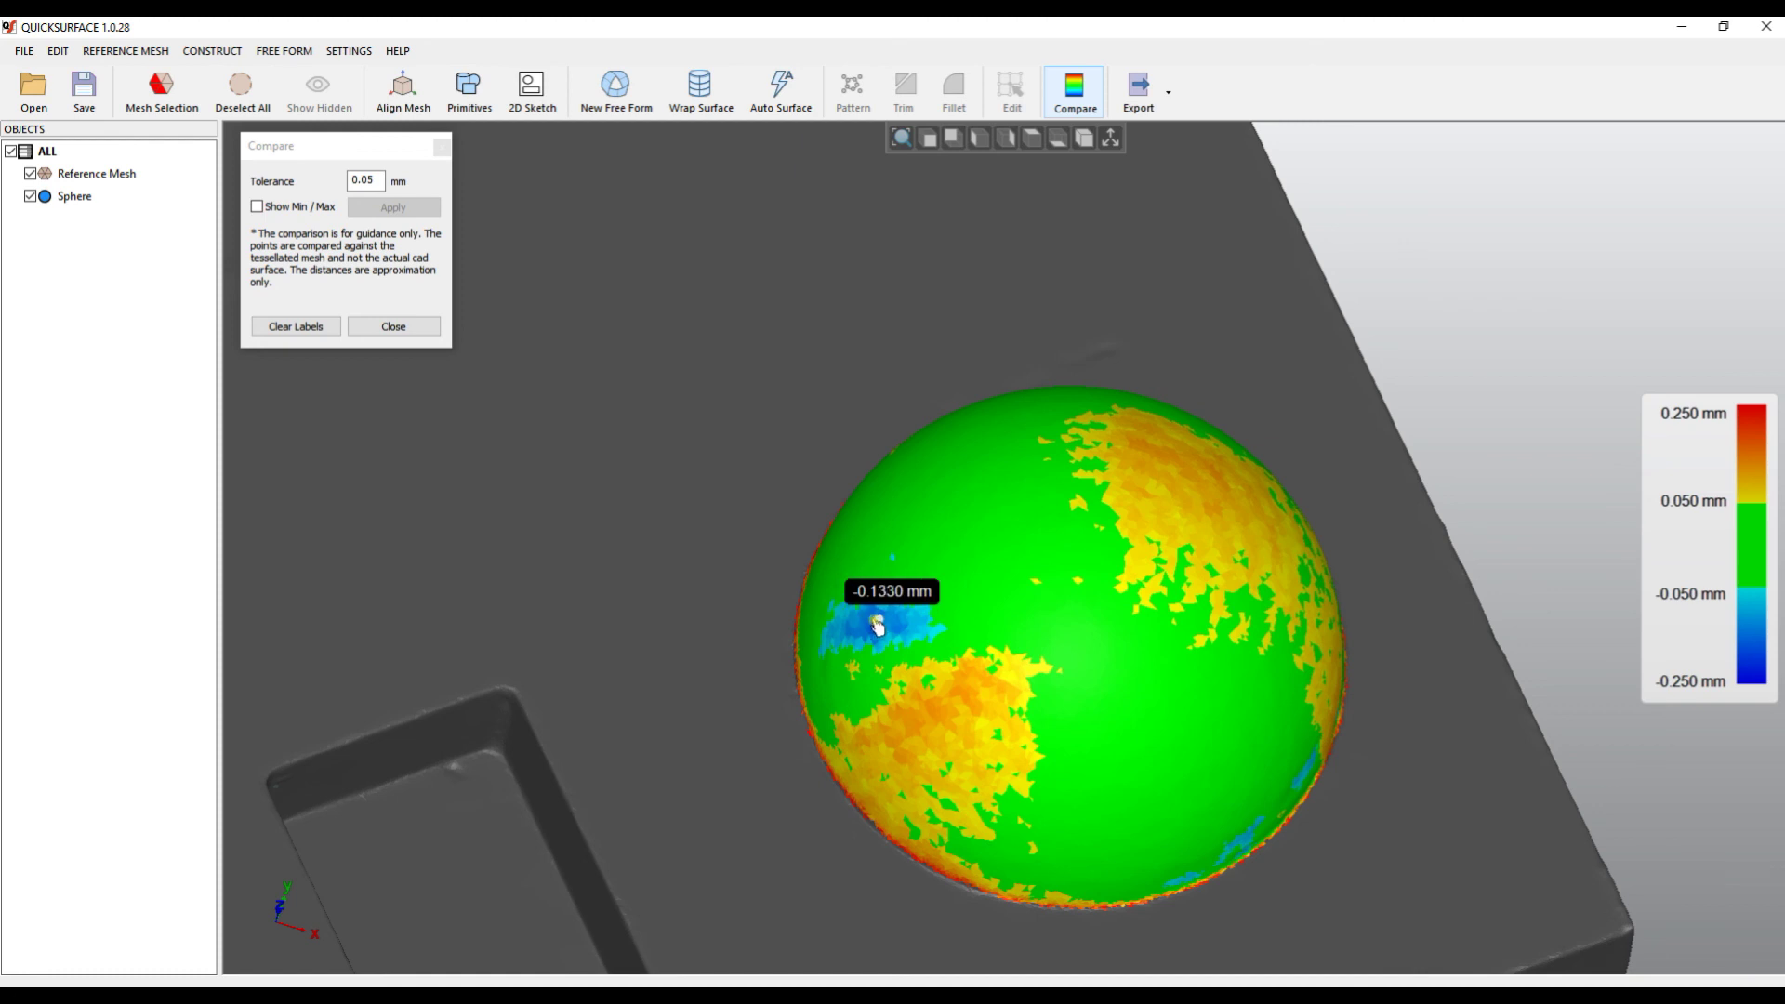
right_drag(1043, 761, 955, 624)
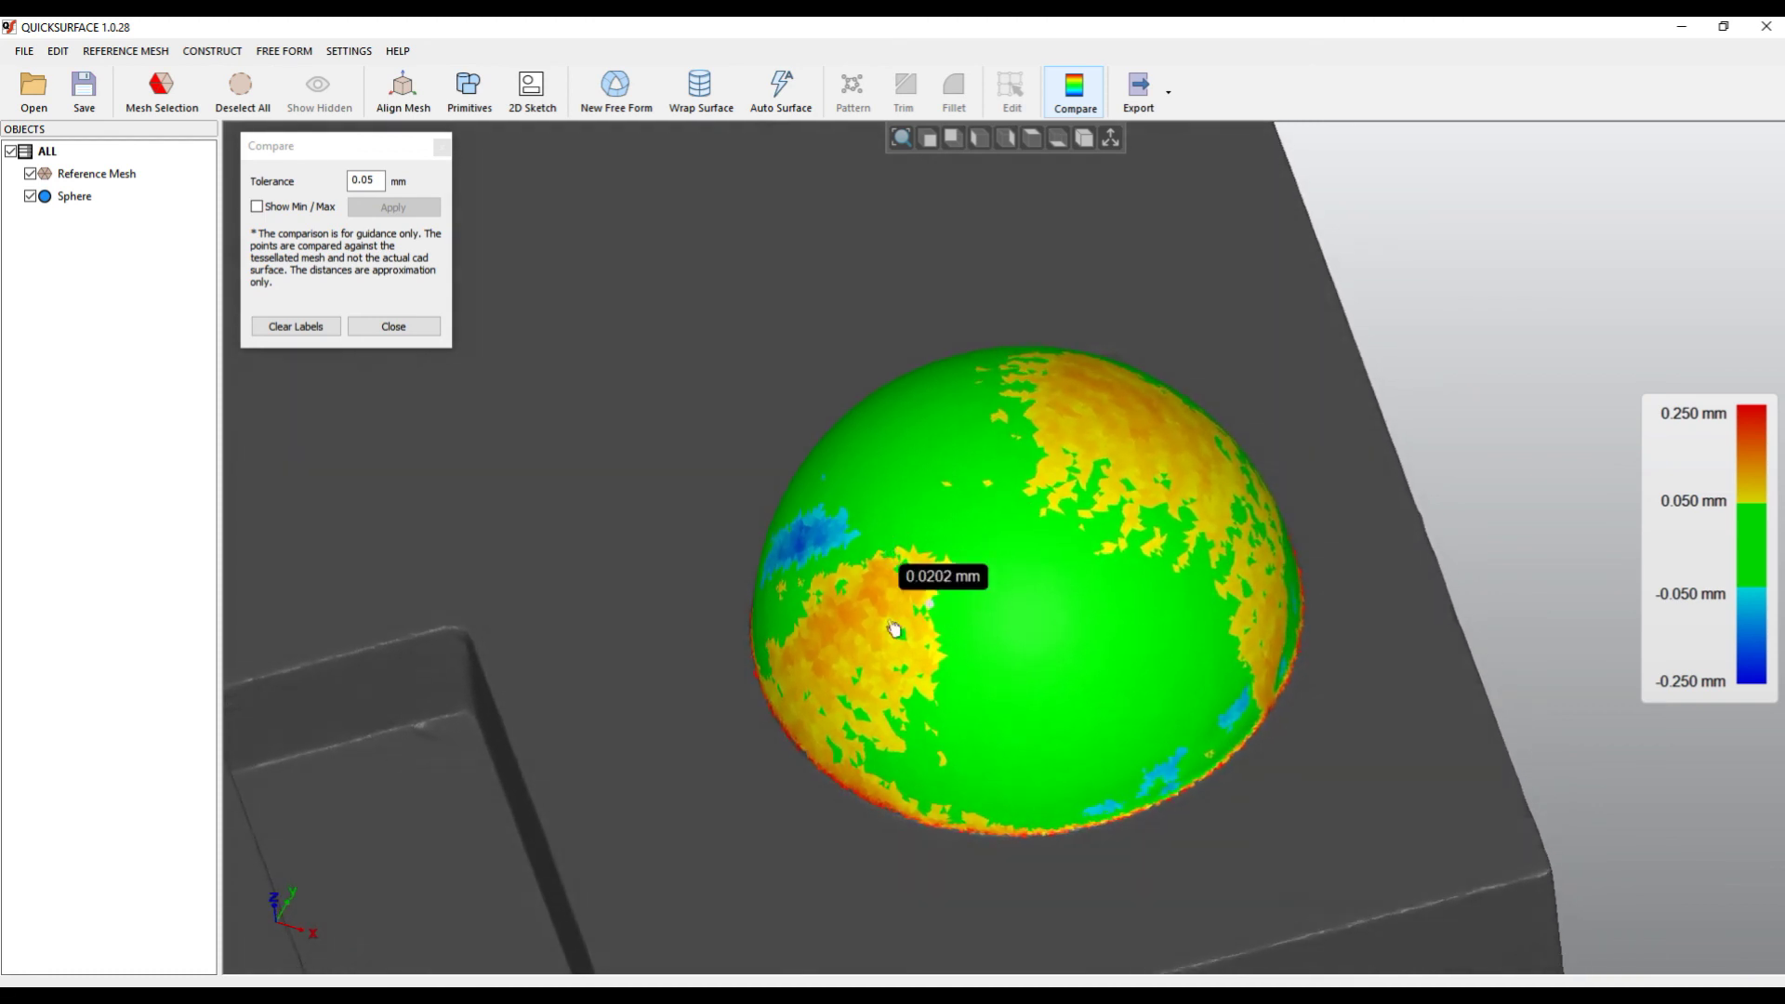
mouse_move(1066, 687)
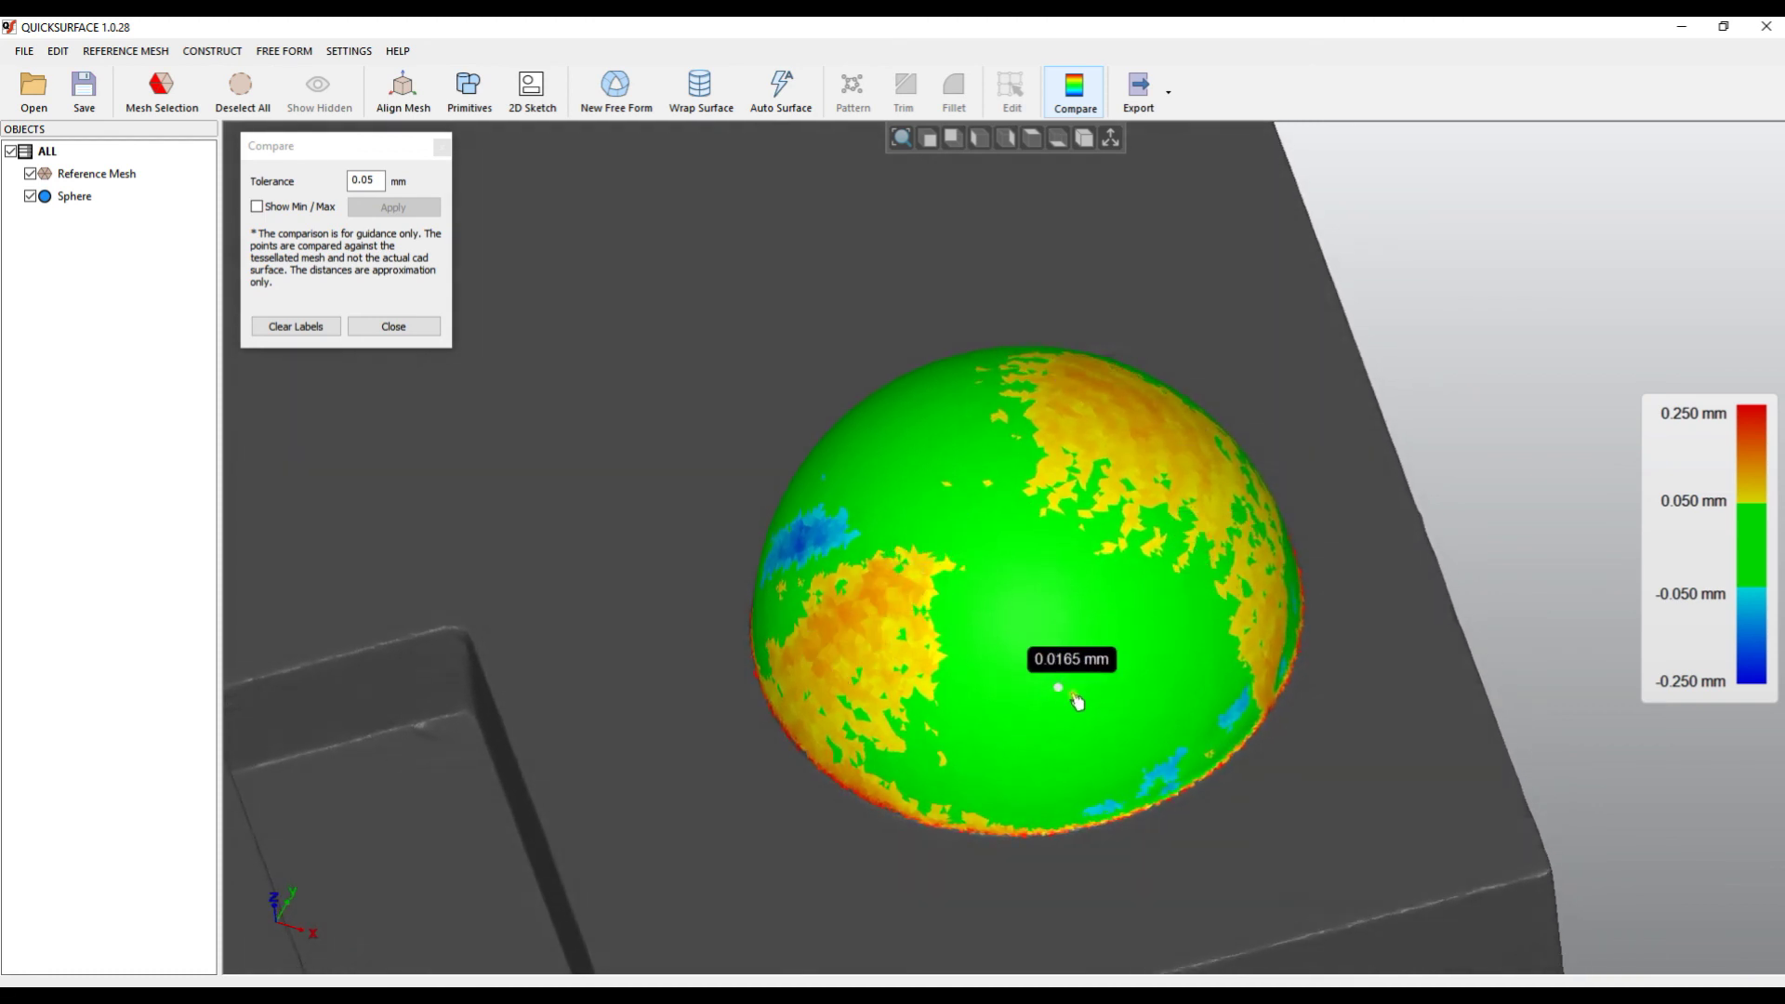
click(858, 547)
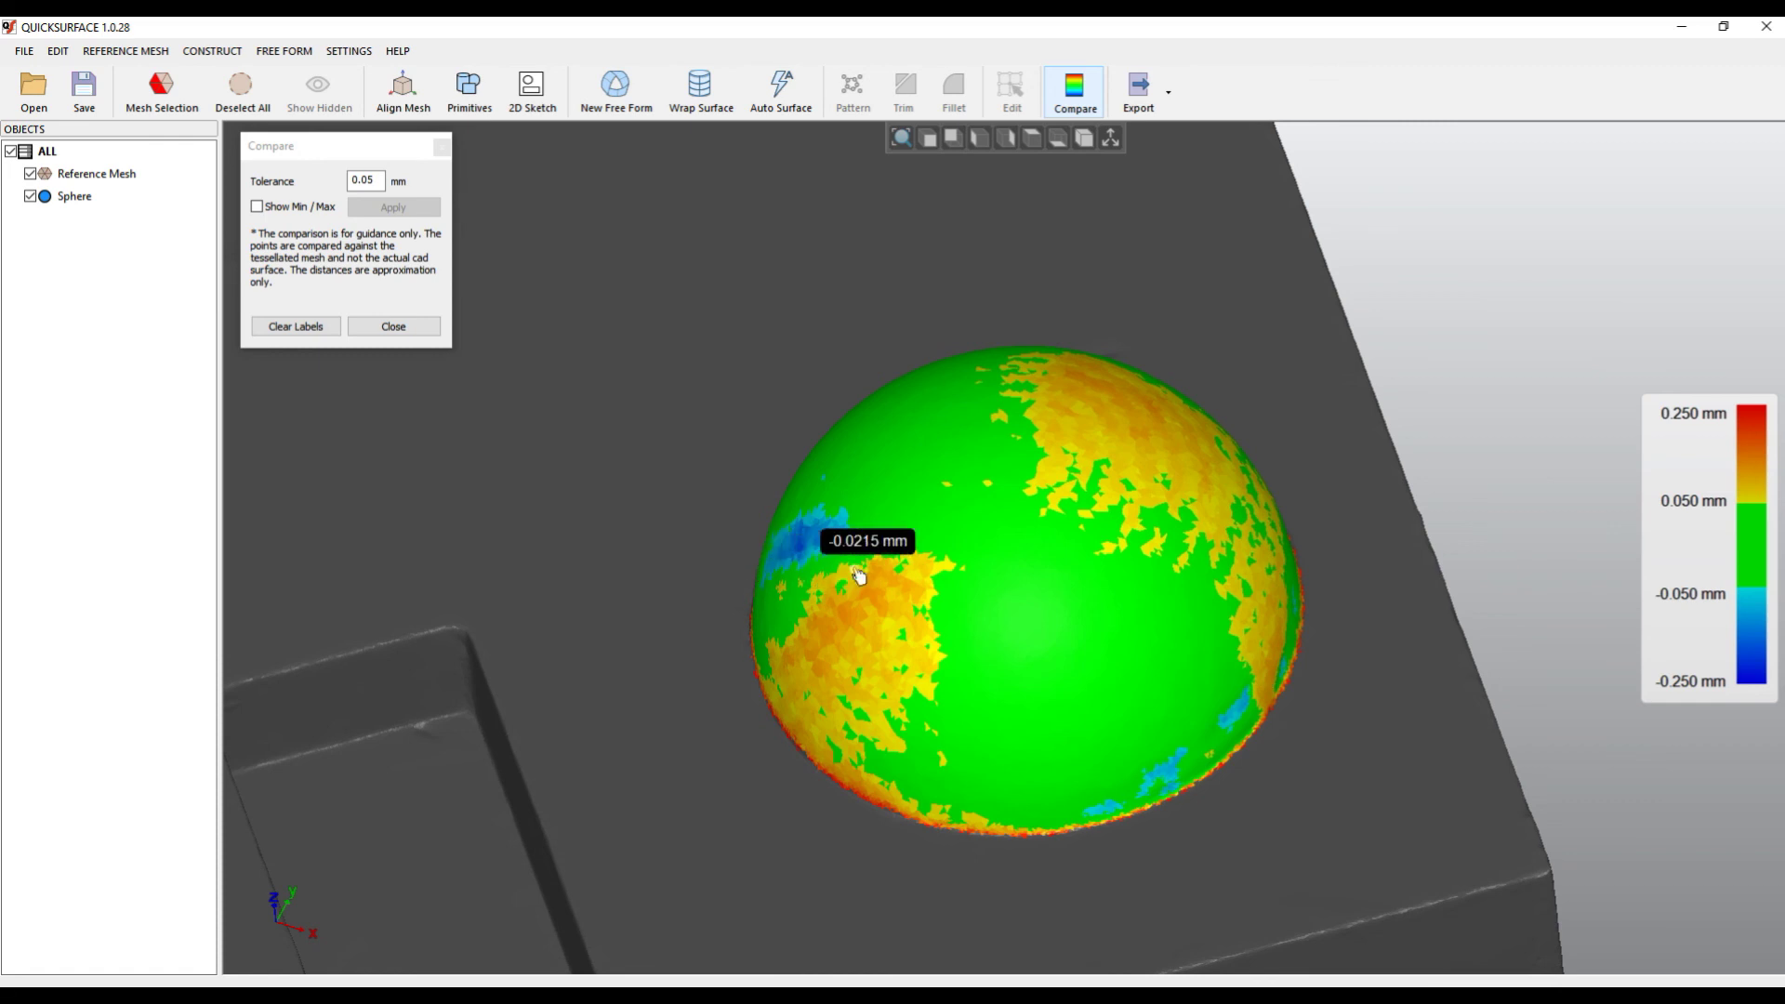
click(794, 548)
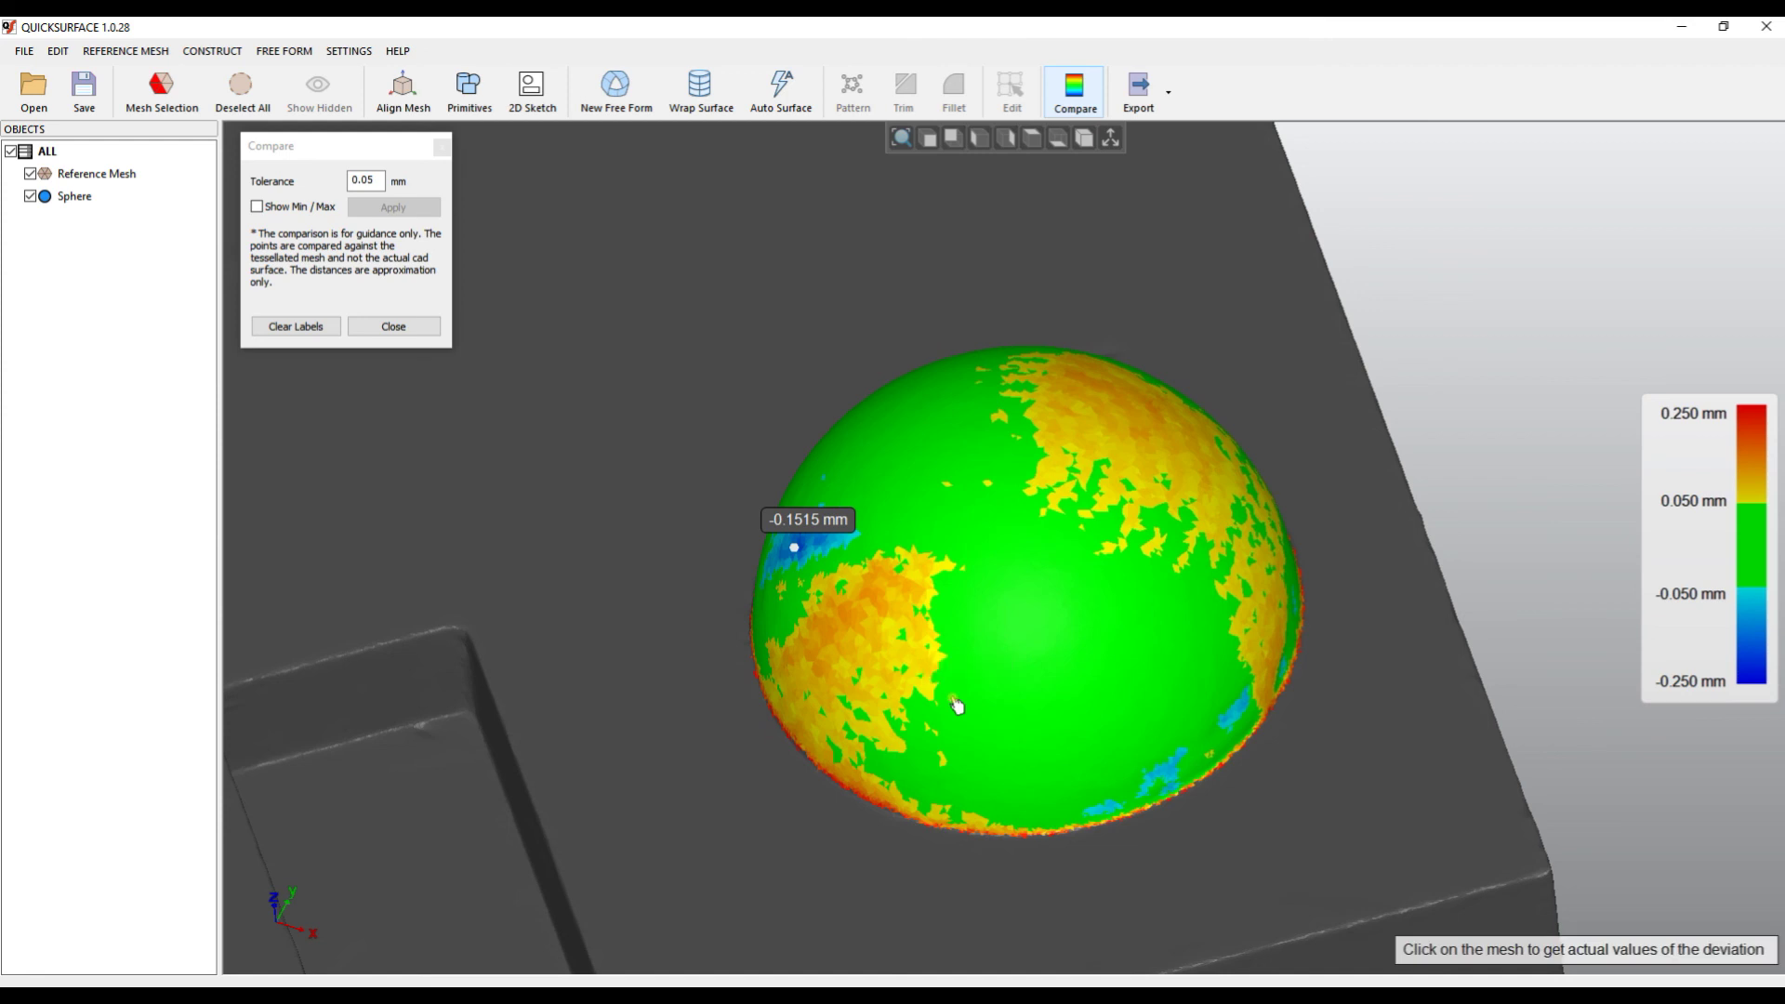
click(393, 327)
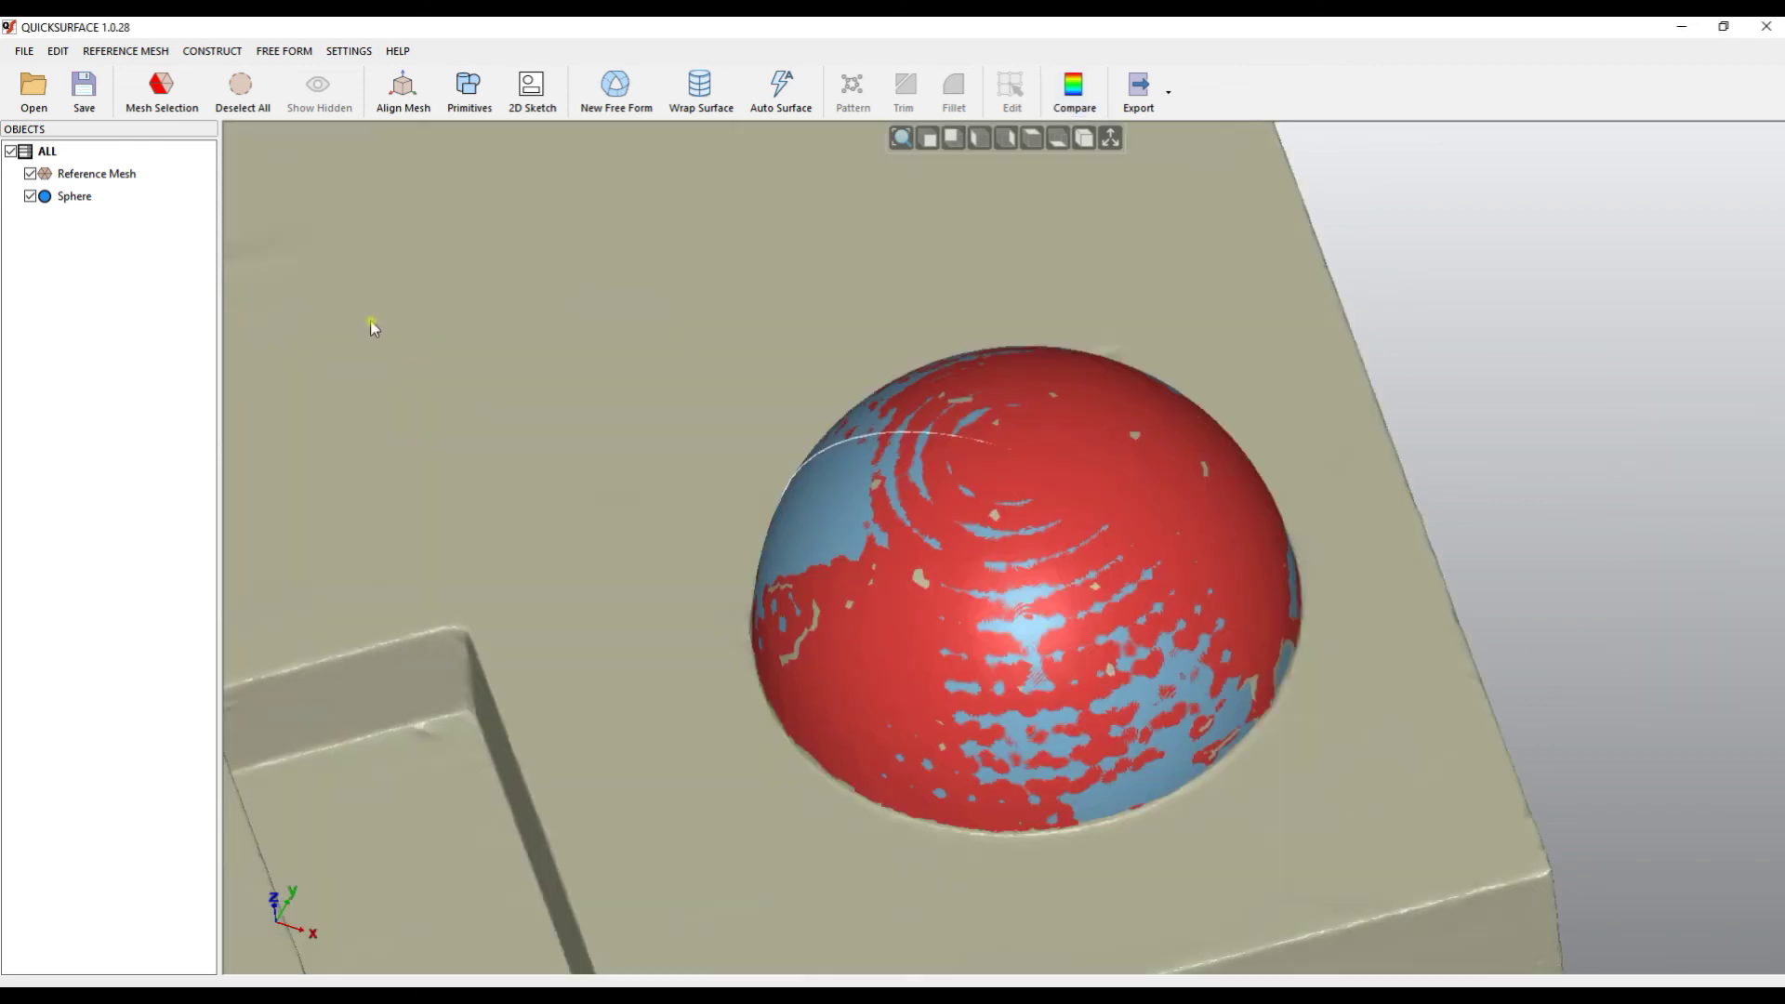
Reopen the fitted sphere for editing and switch its definition to Type In for centre and radius
click(80, 198)
right_click(81, 198)
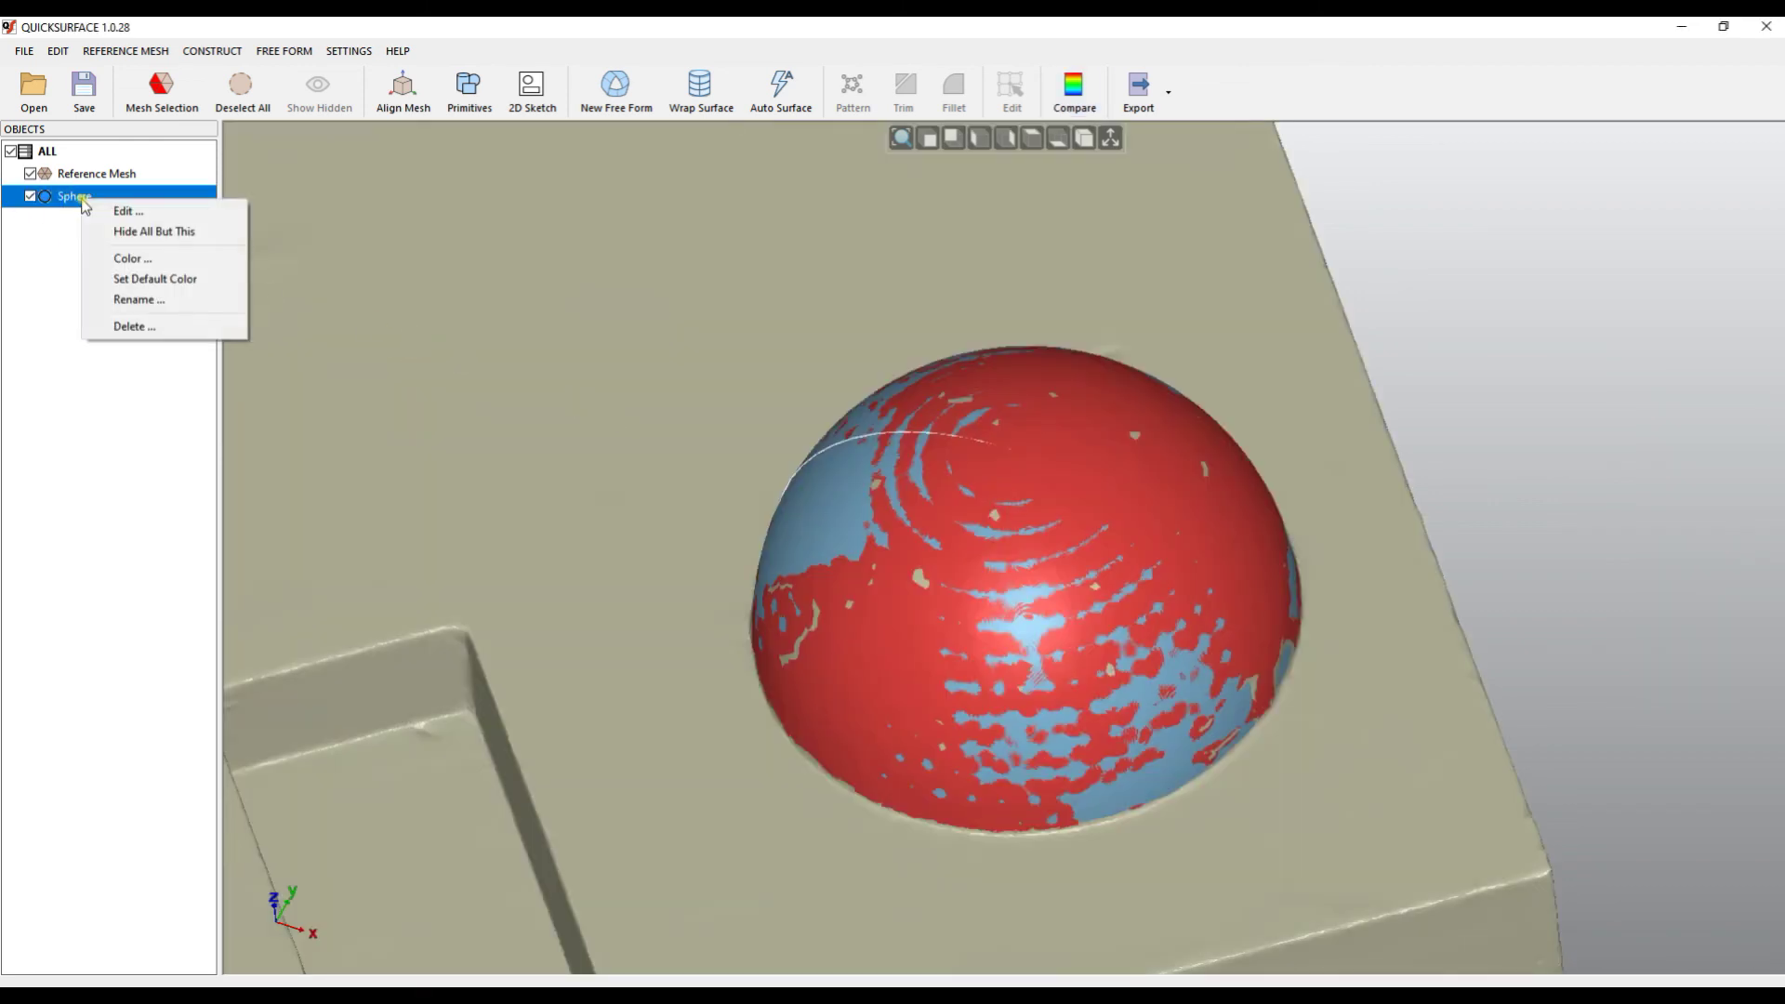
click(149, 212)
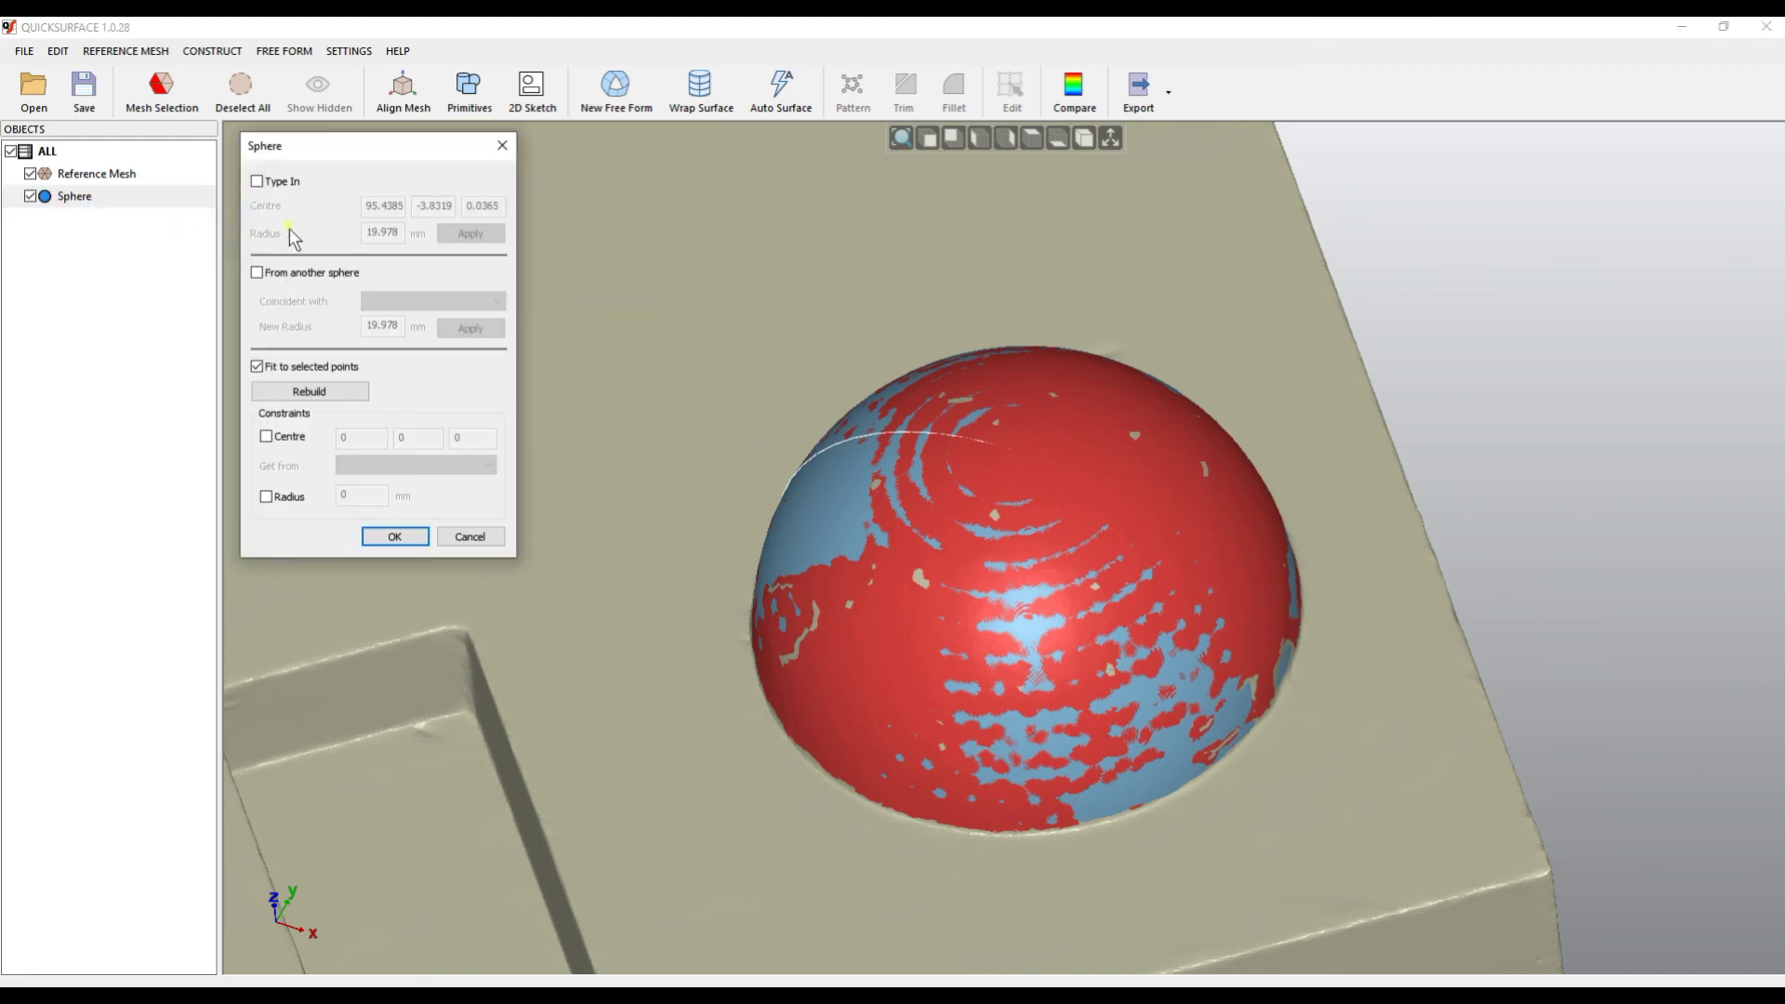
click(274, 184)
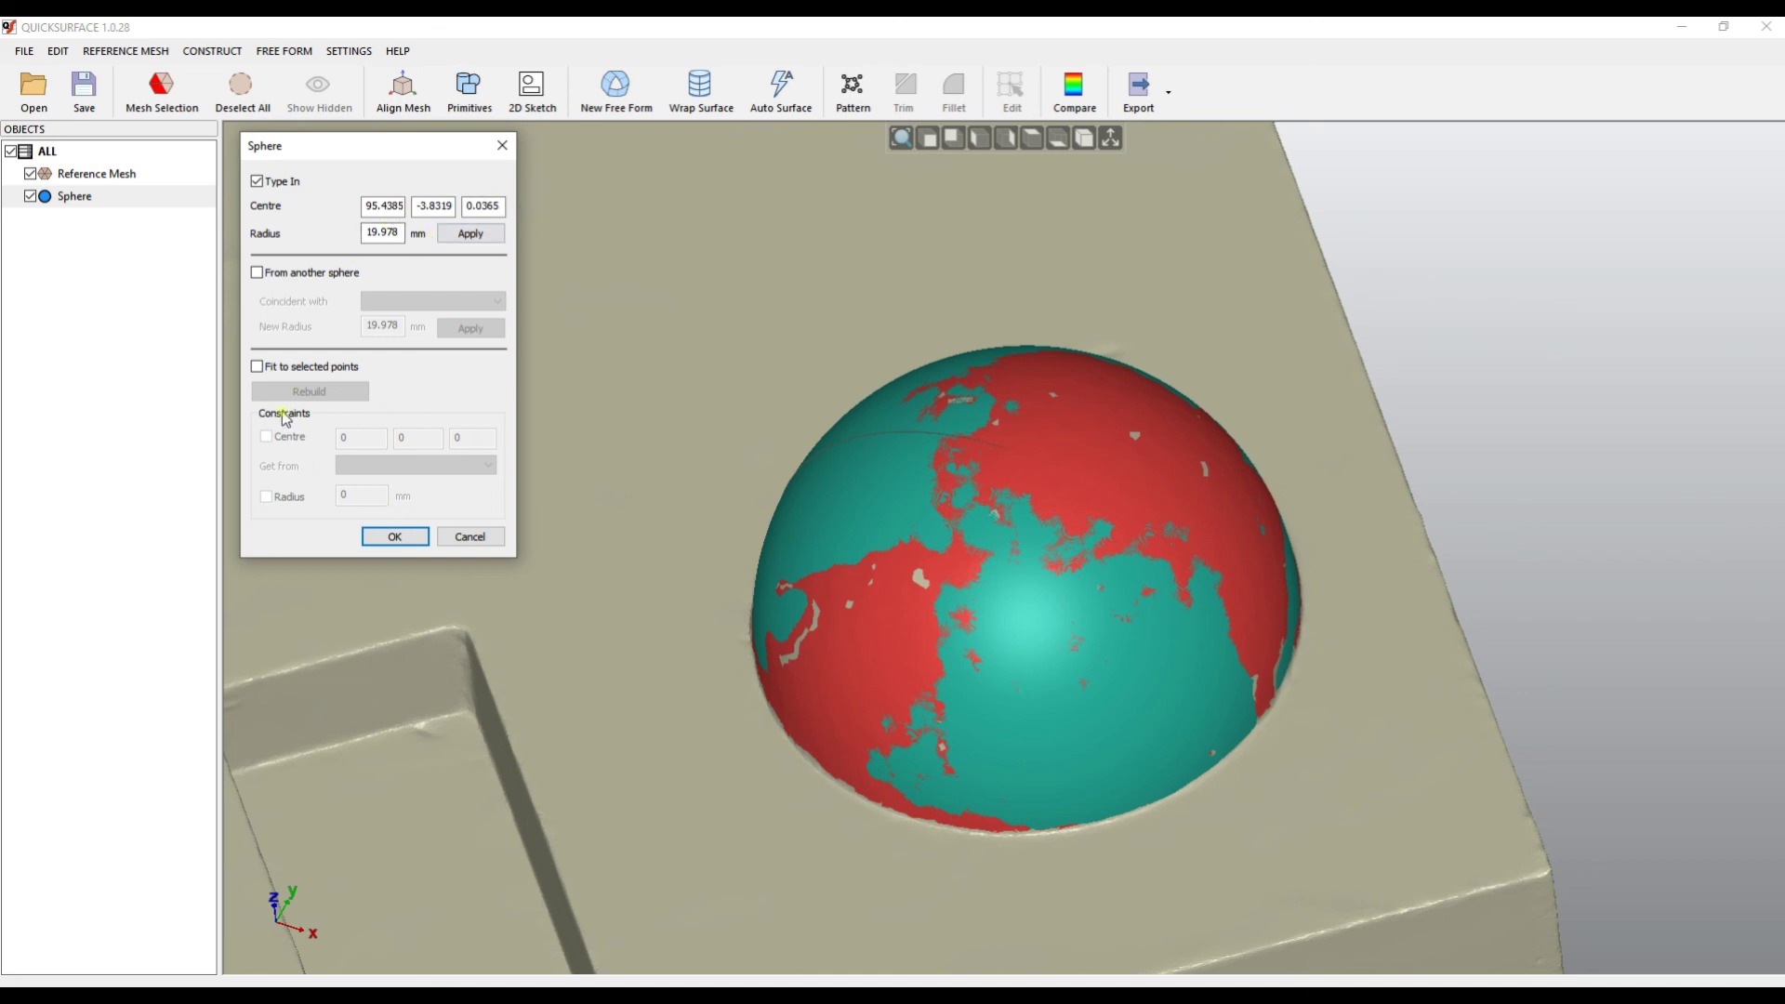
Switch the sphere's definition to From another sphere and check the spheres offered for coincidence
click(314, 277)
click(426, 304)
click(428, 304)
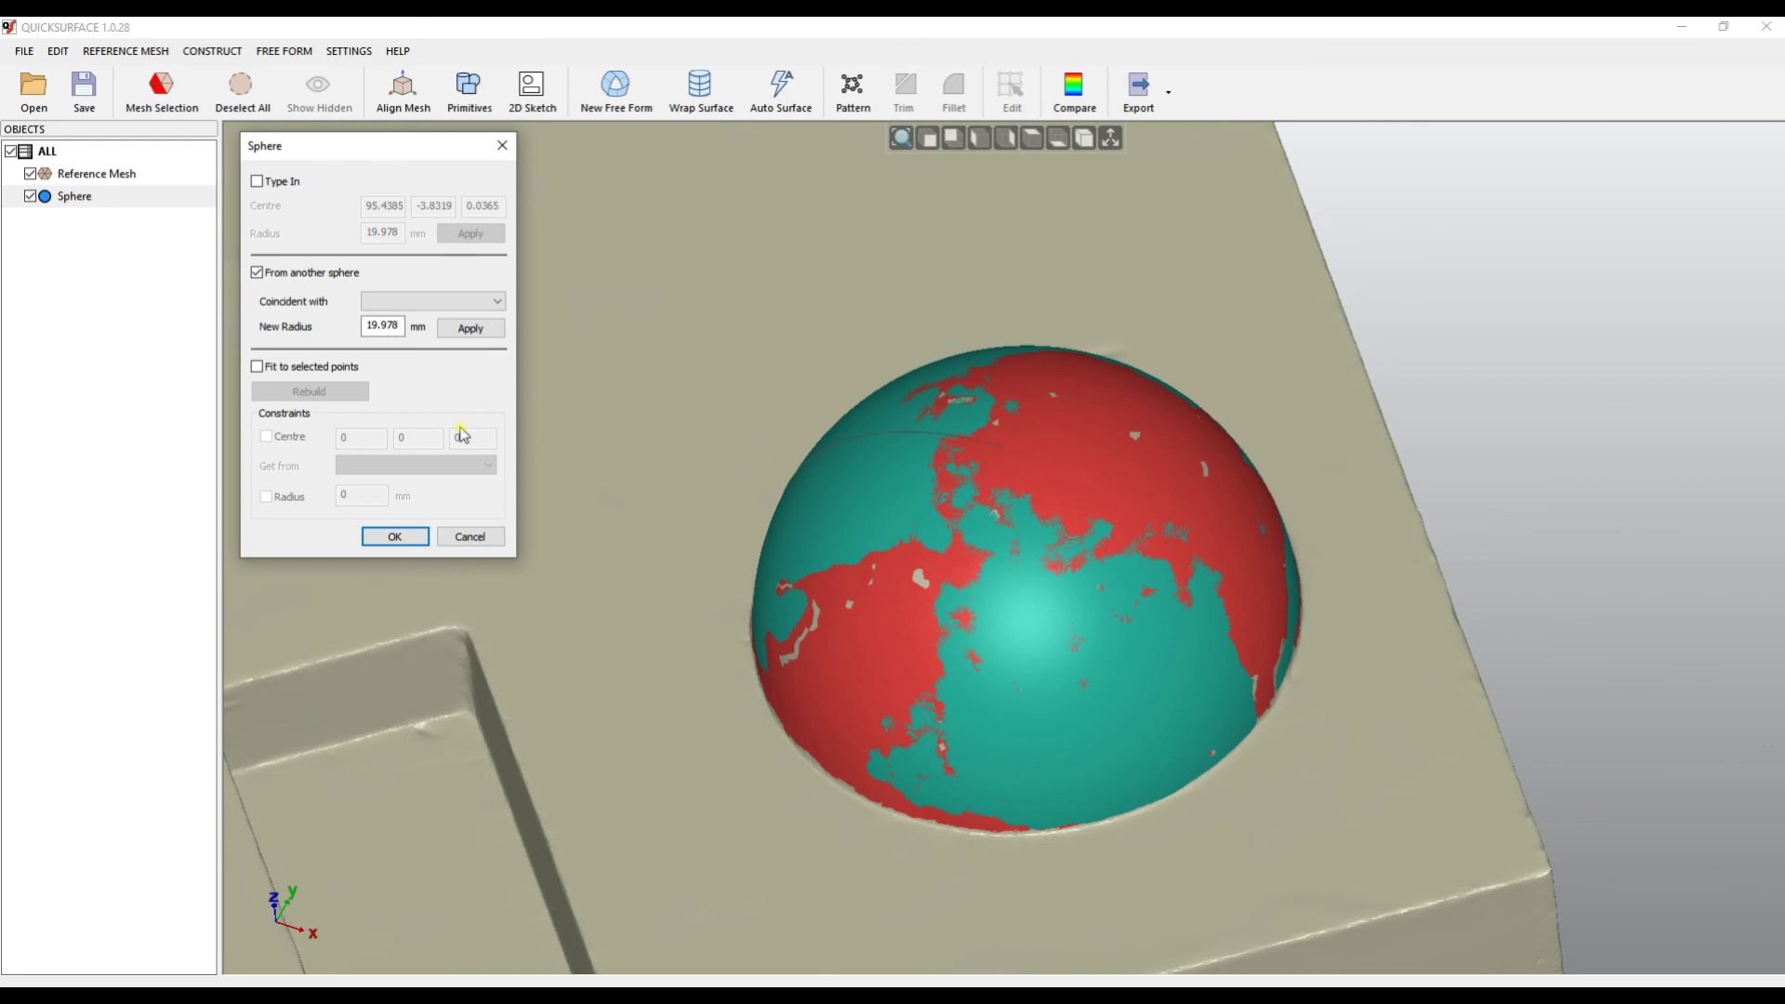
scroll(909, 556, up, 2)
scroll(964, 574, down, 2)
scroll(964, 574, down, 3)
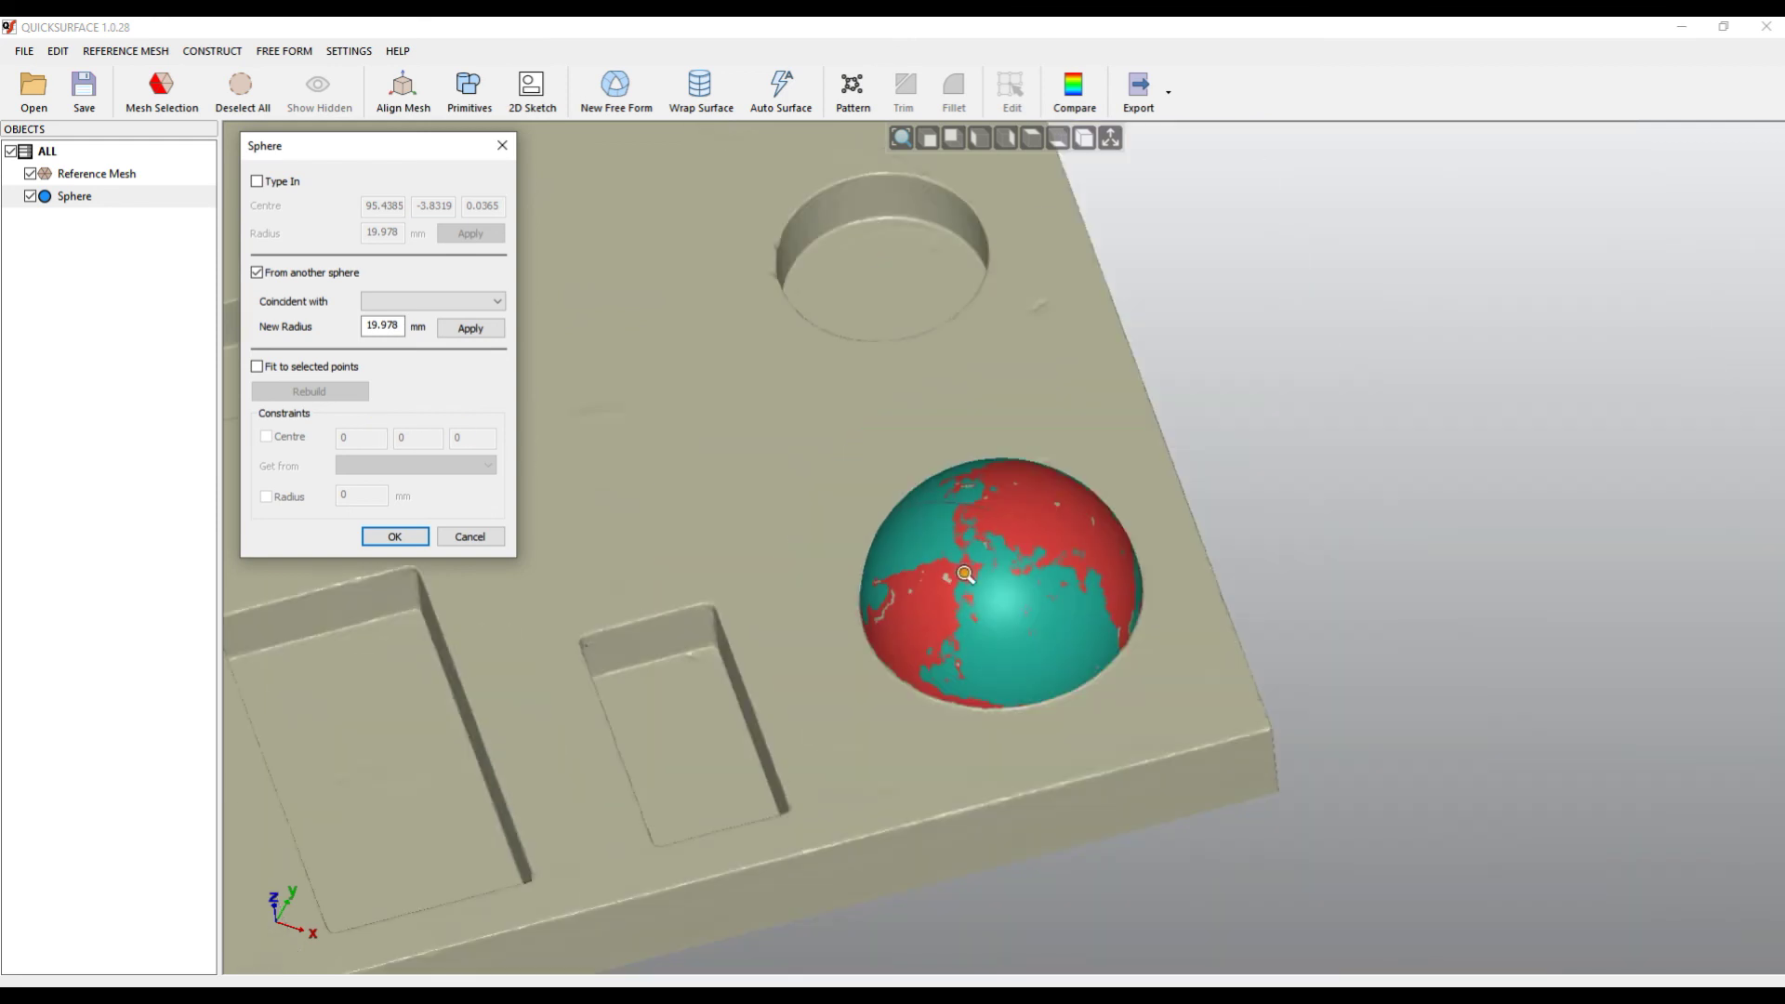